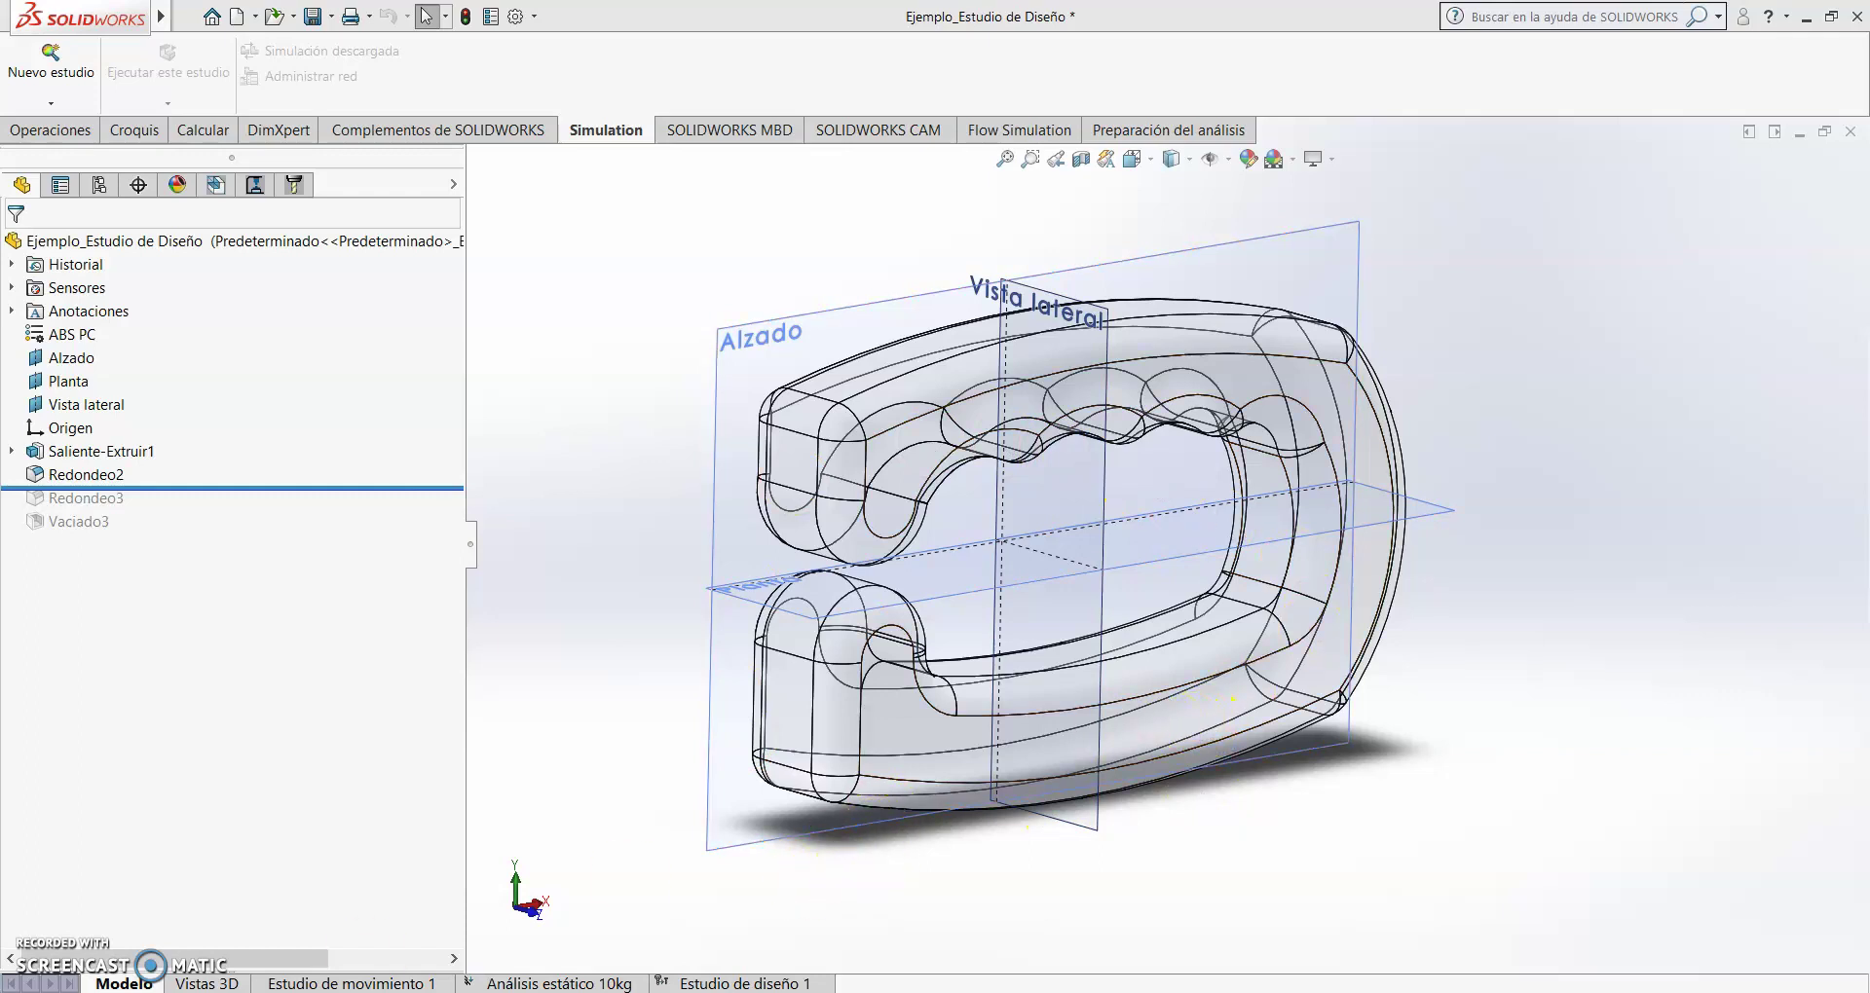
- Switch to the Referentes folder, browse the bag-holder reference photos in the image viewer, and return to SOLIDWORKS
key(alt+Tab)
click(482, 370)
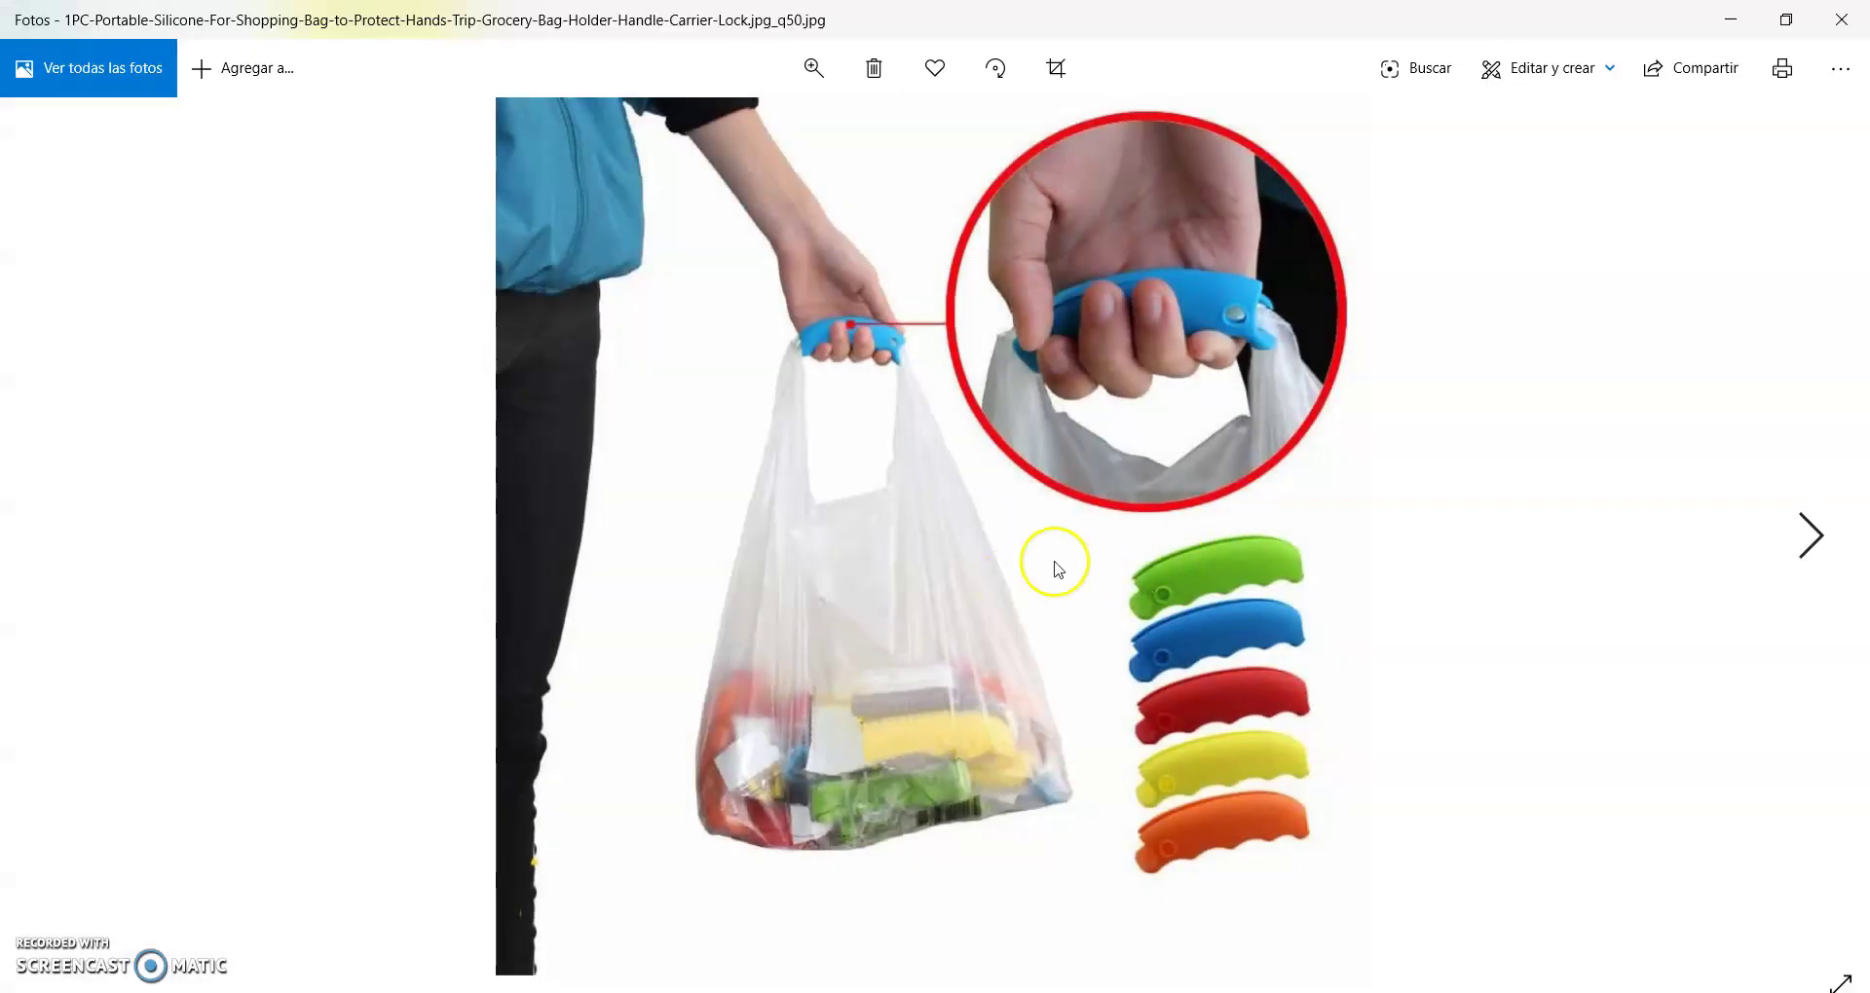
click(1811, 532)
click(1811, 531)
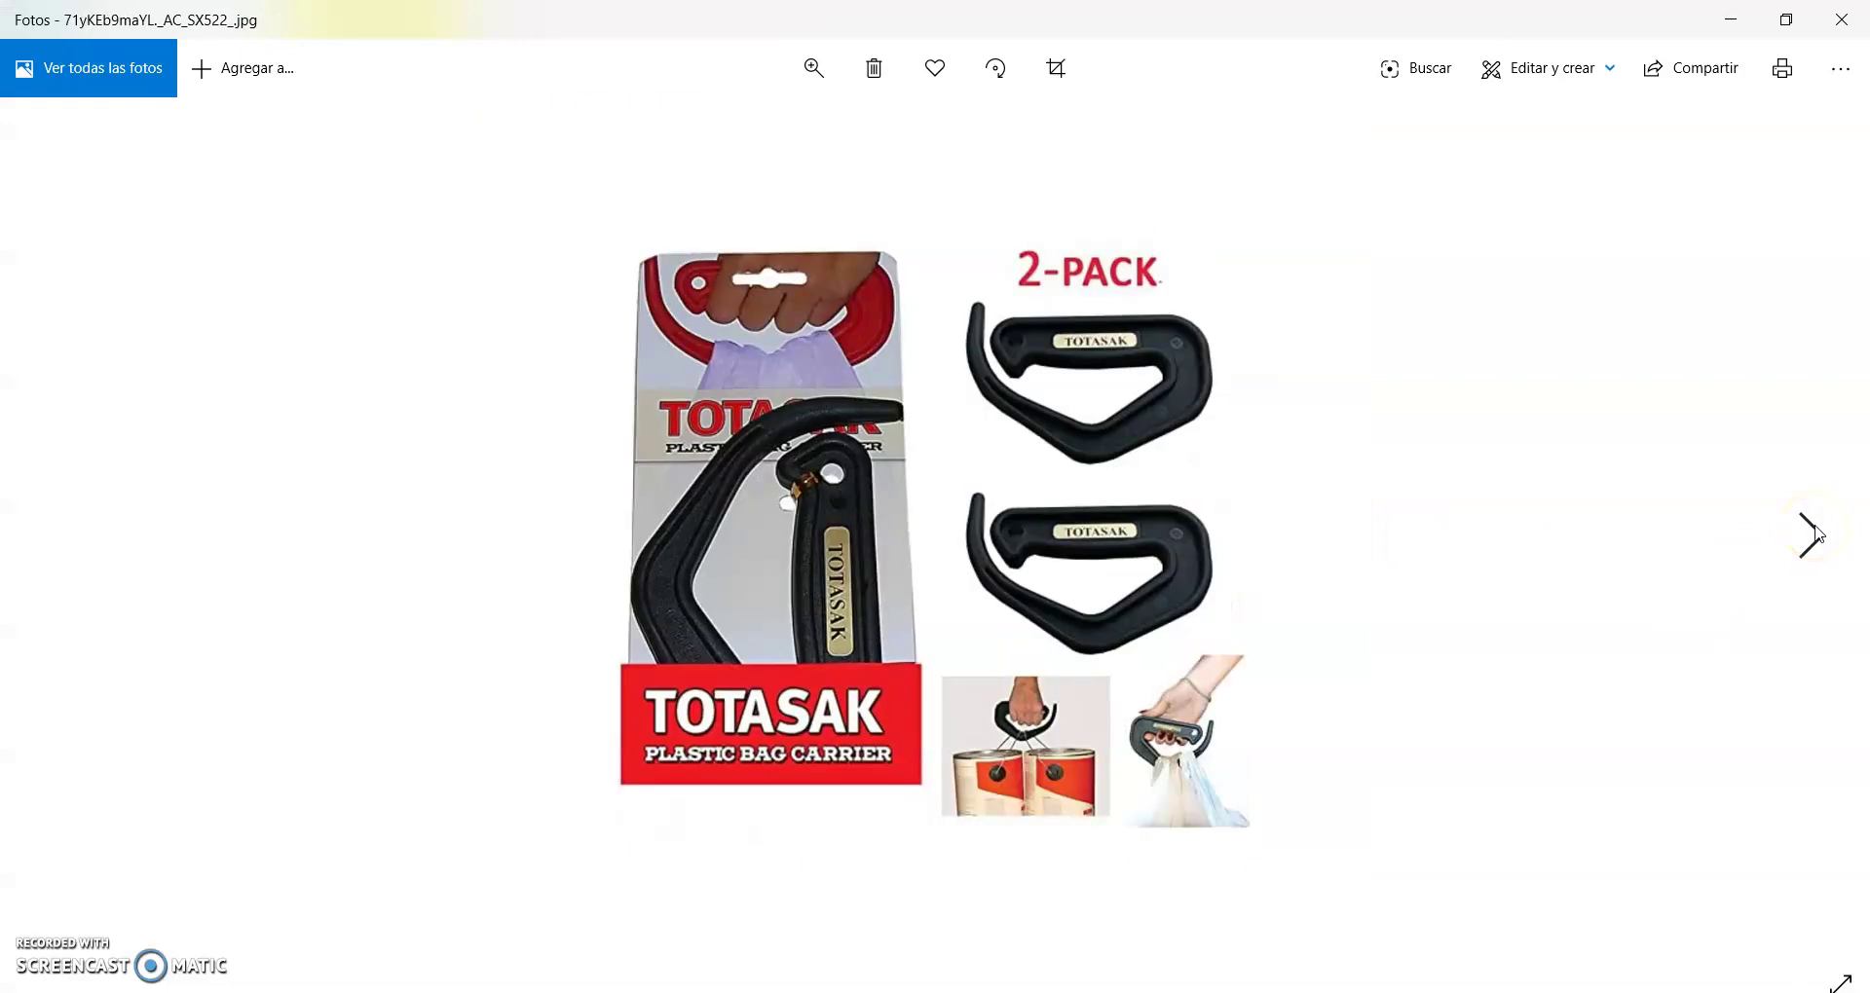
click(1811, 534)
click(1812, 533)
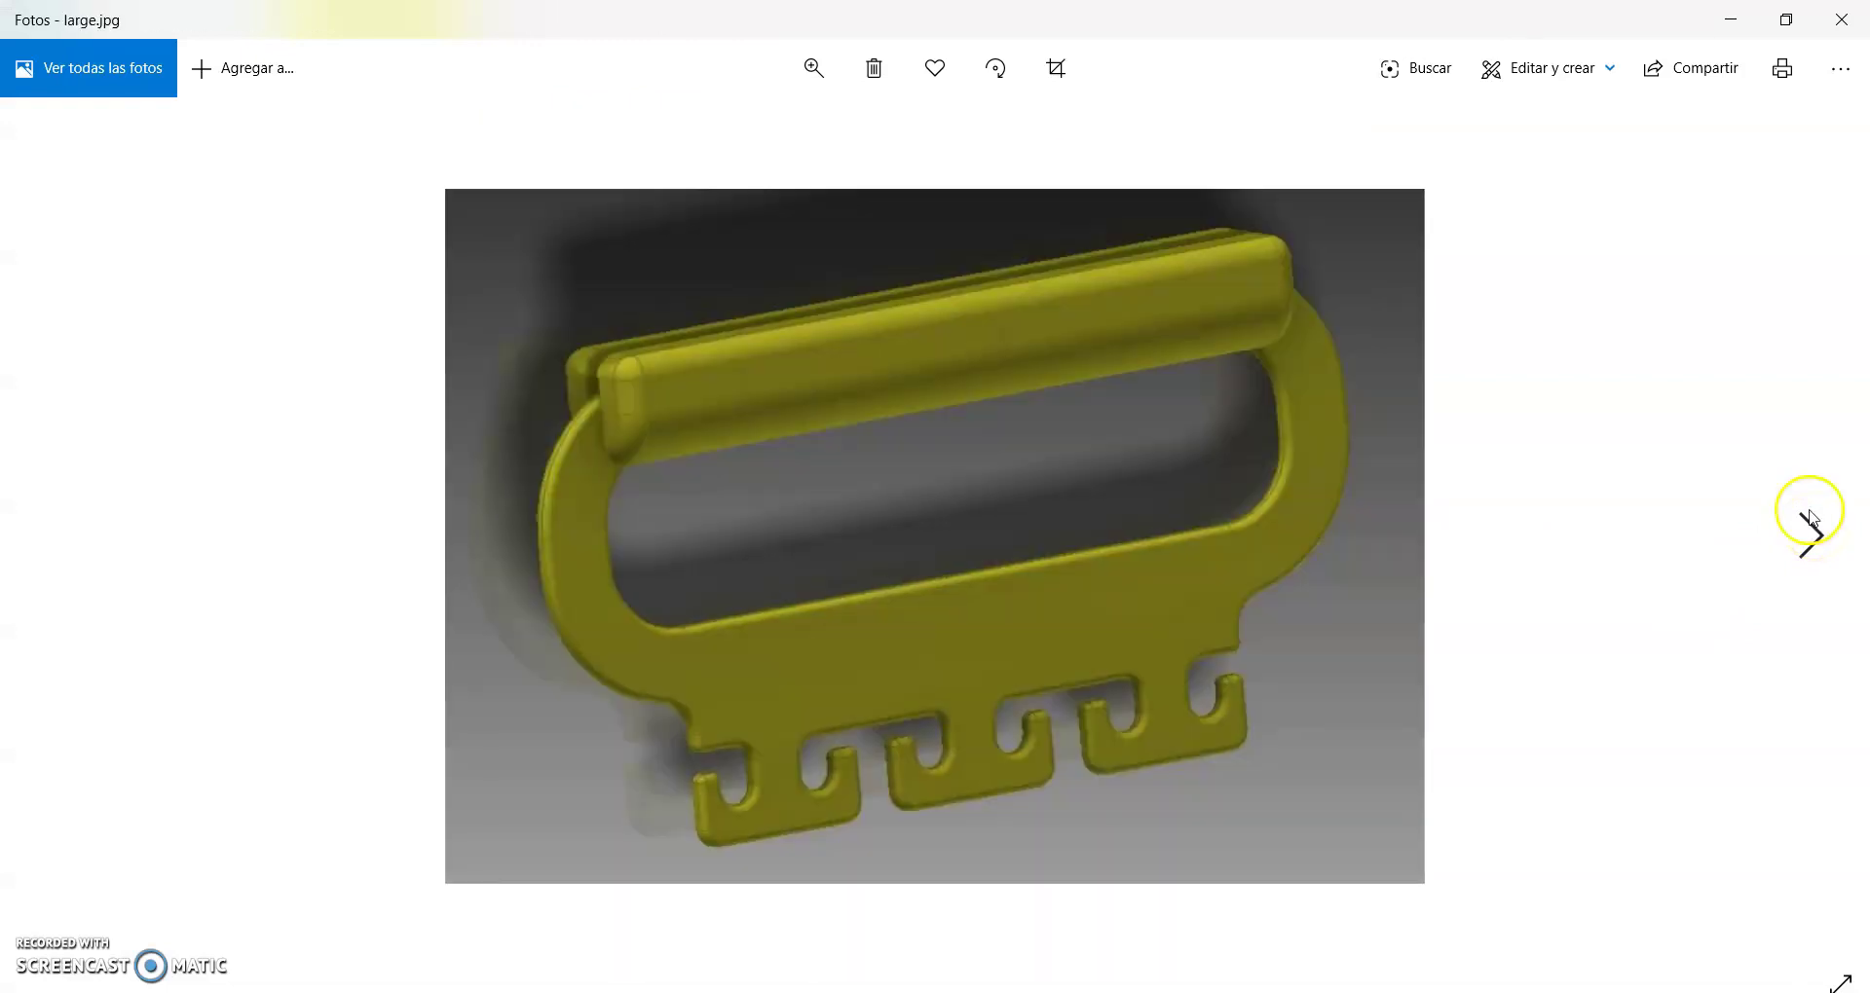
click(1841, 20)
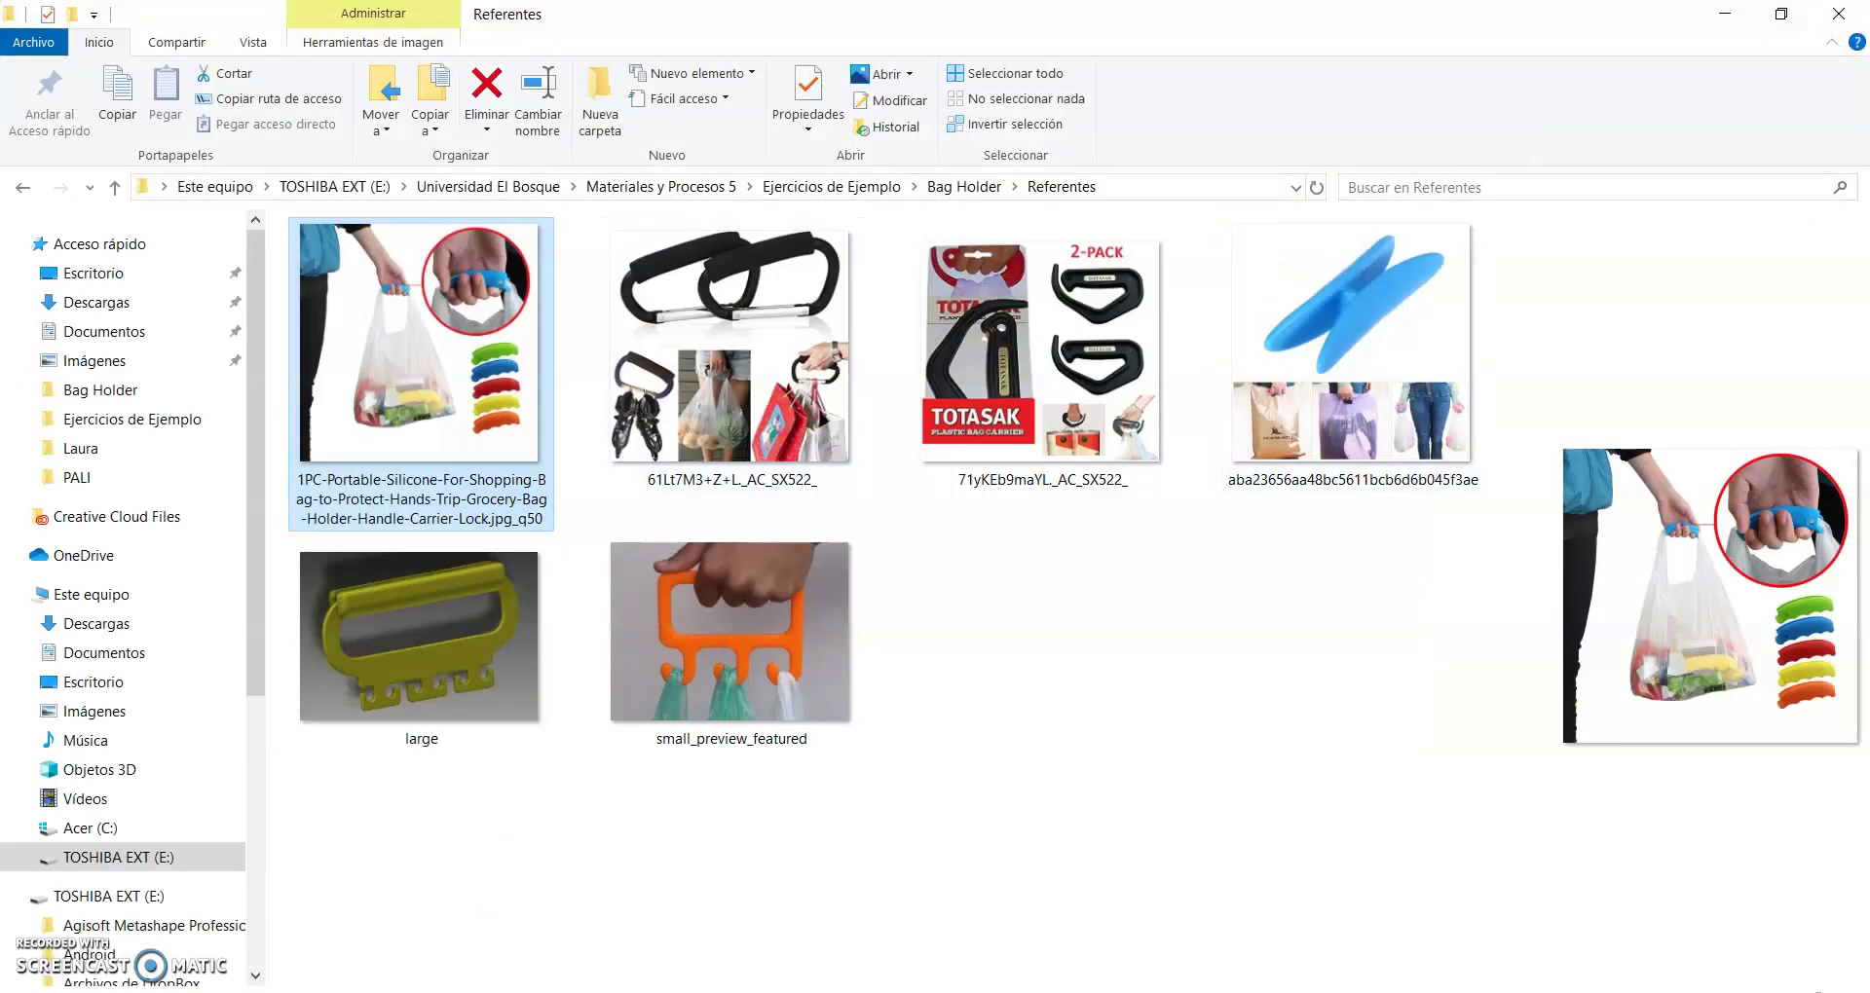
key(alt+Tab)
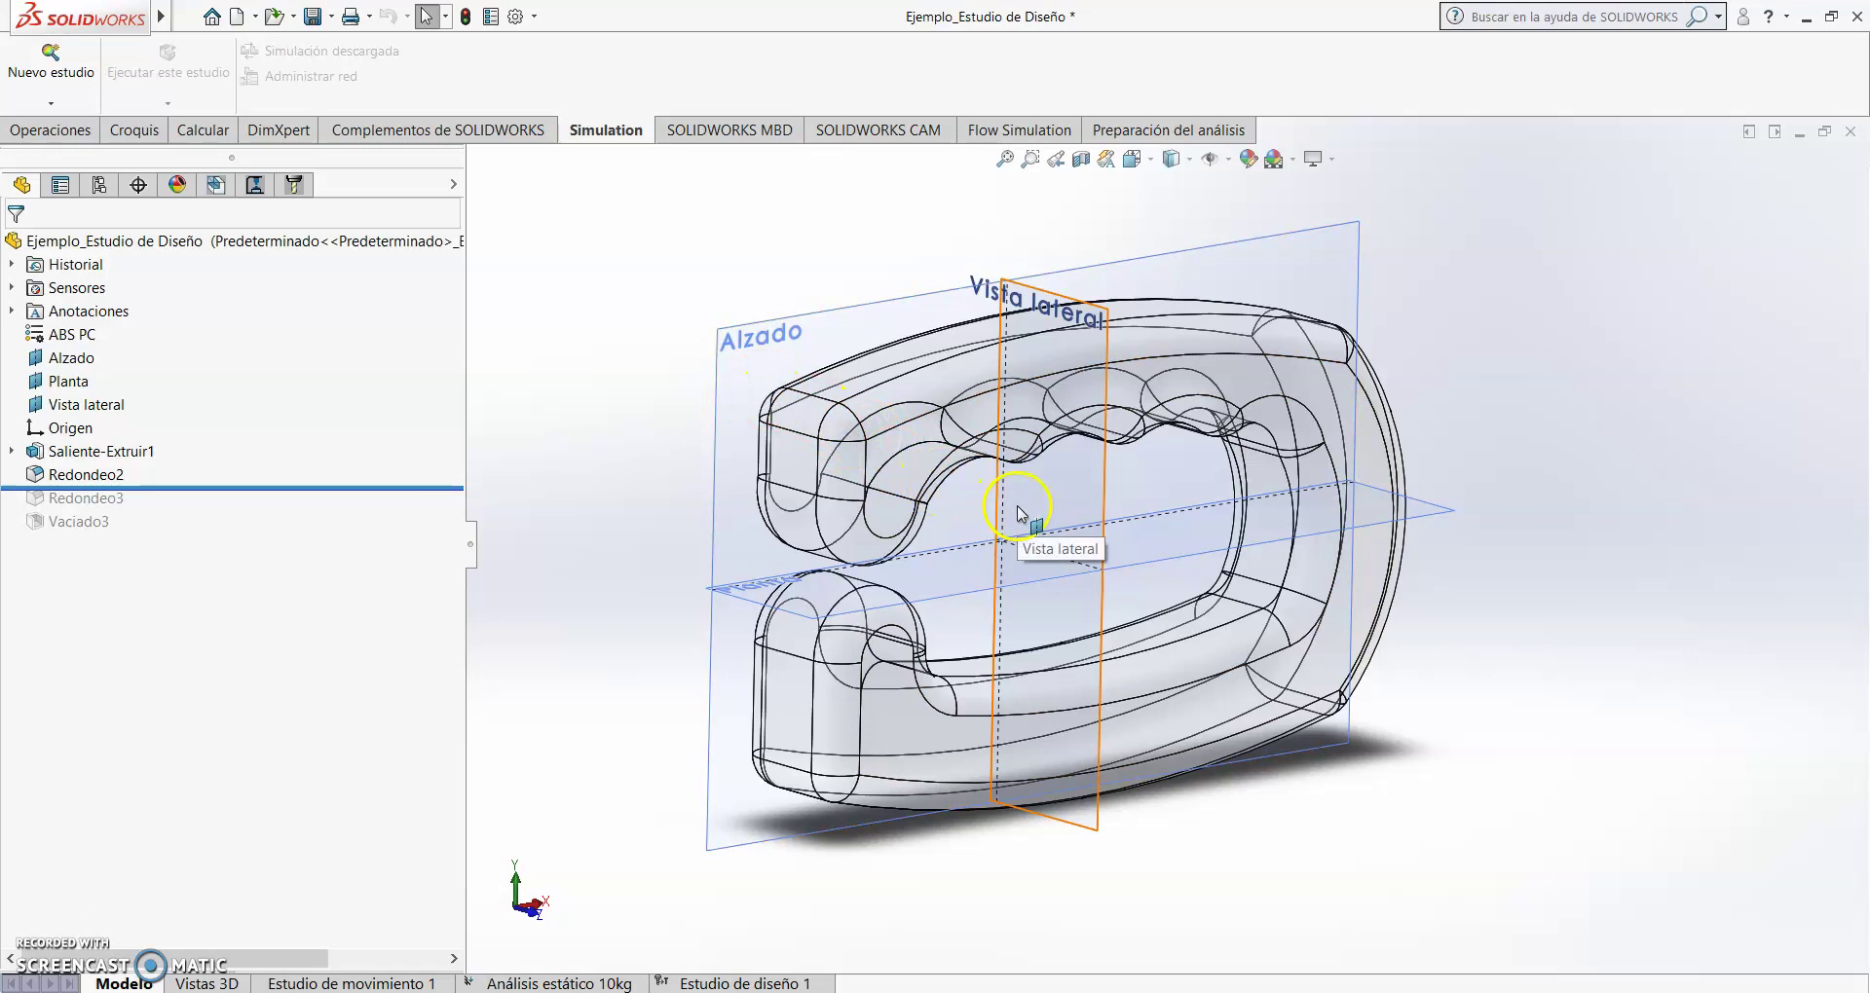
- Open the sketch Croquis1 under Saliente-Extruir1 to inspect the handle's profile dimensions, and exit it without changes
click(88, 453)
click(11, 451)
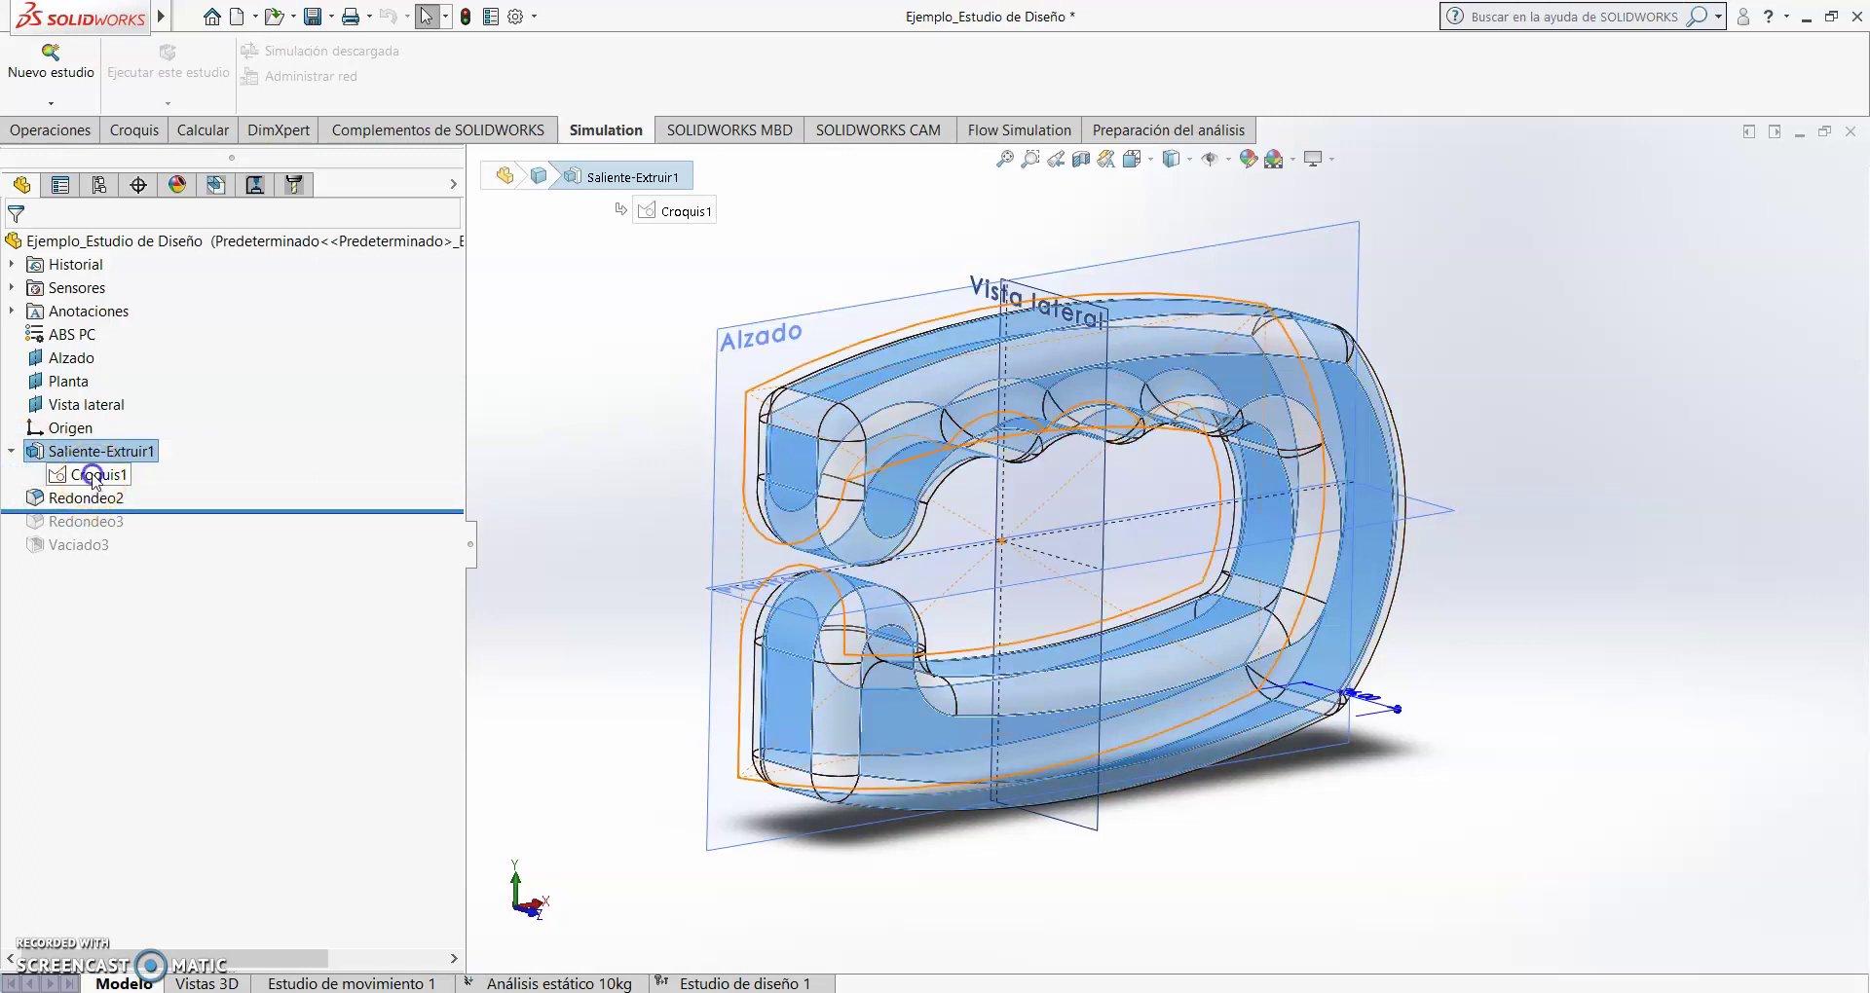
click(93, 477)
click(115, 422)
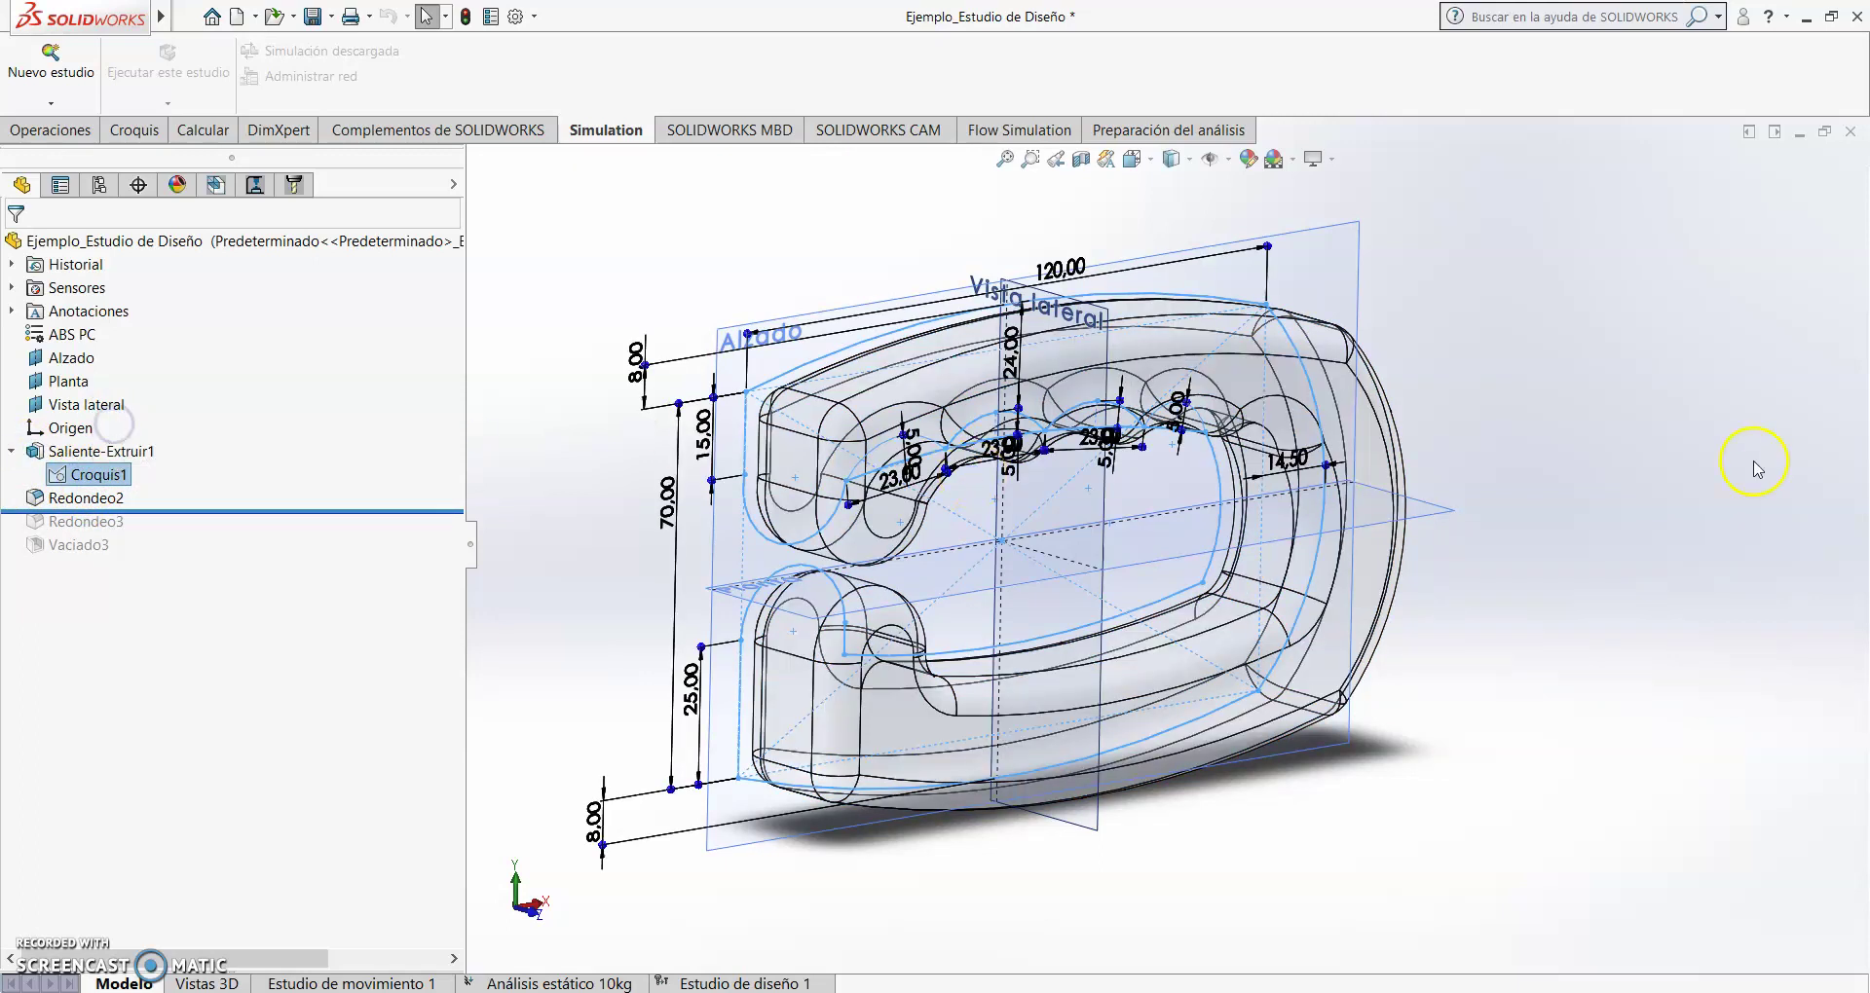
mouse_move(1187, 527)
middle_down()
mouse_move(1112, 494)
mouse_move(1114, 536)
mouse_move(1056, 502)
mouse_move(1189, 543)
mouse_move(1127, 519)
middle_up()
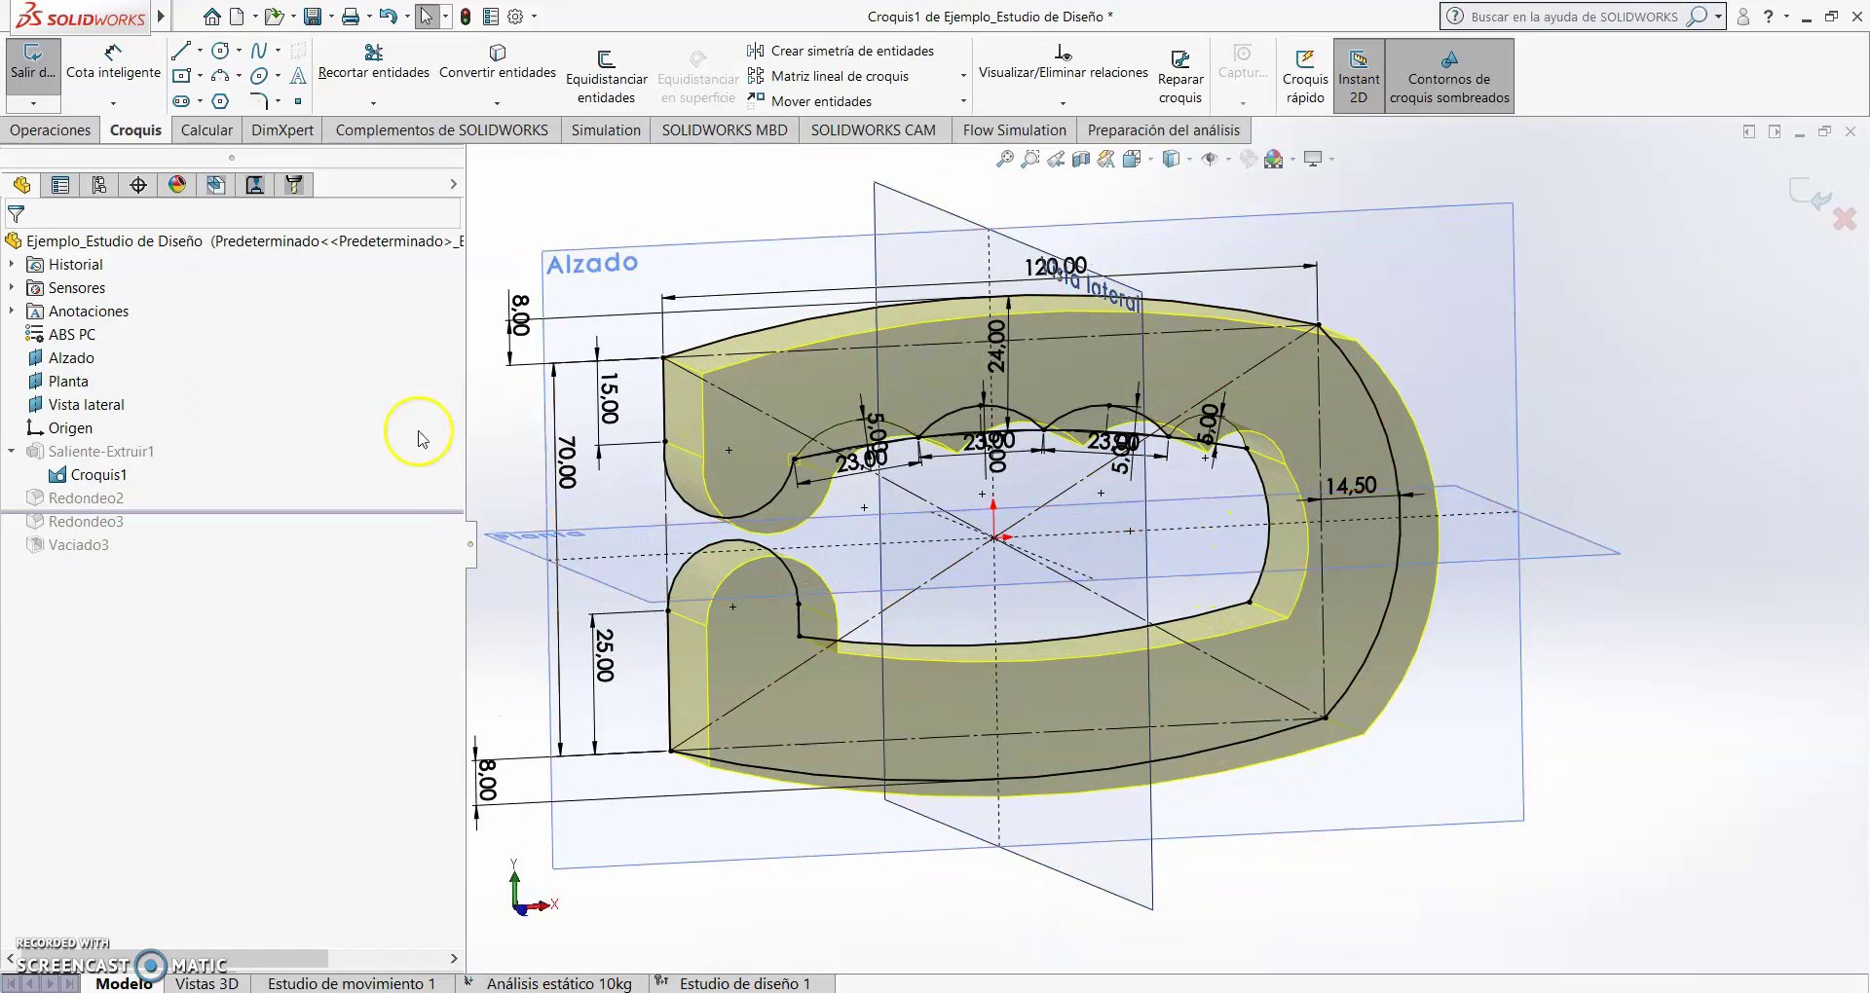
click(1809, 194)
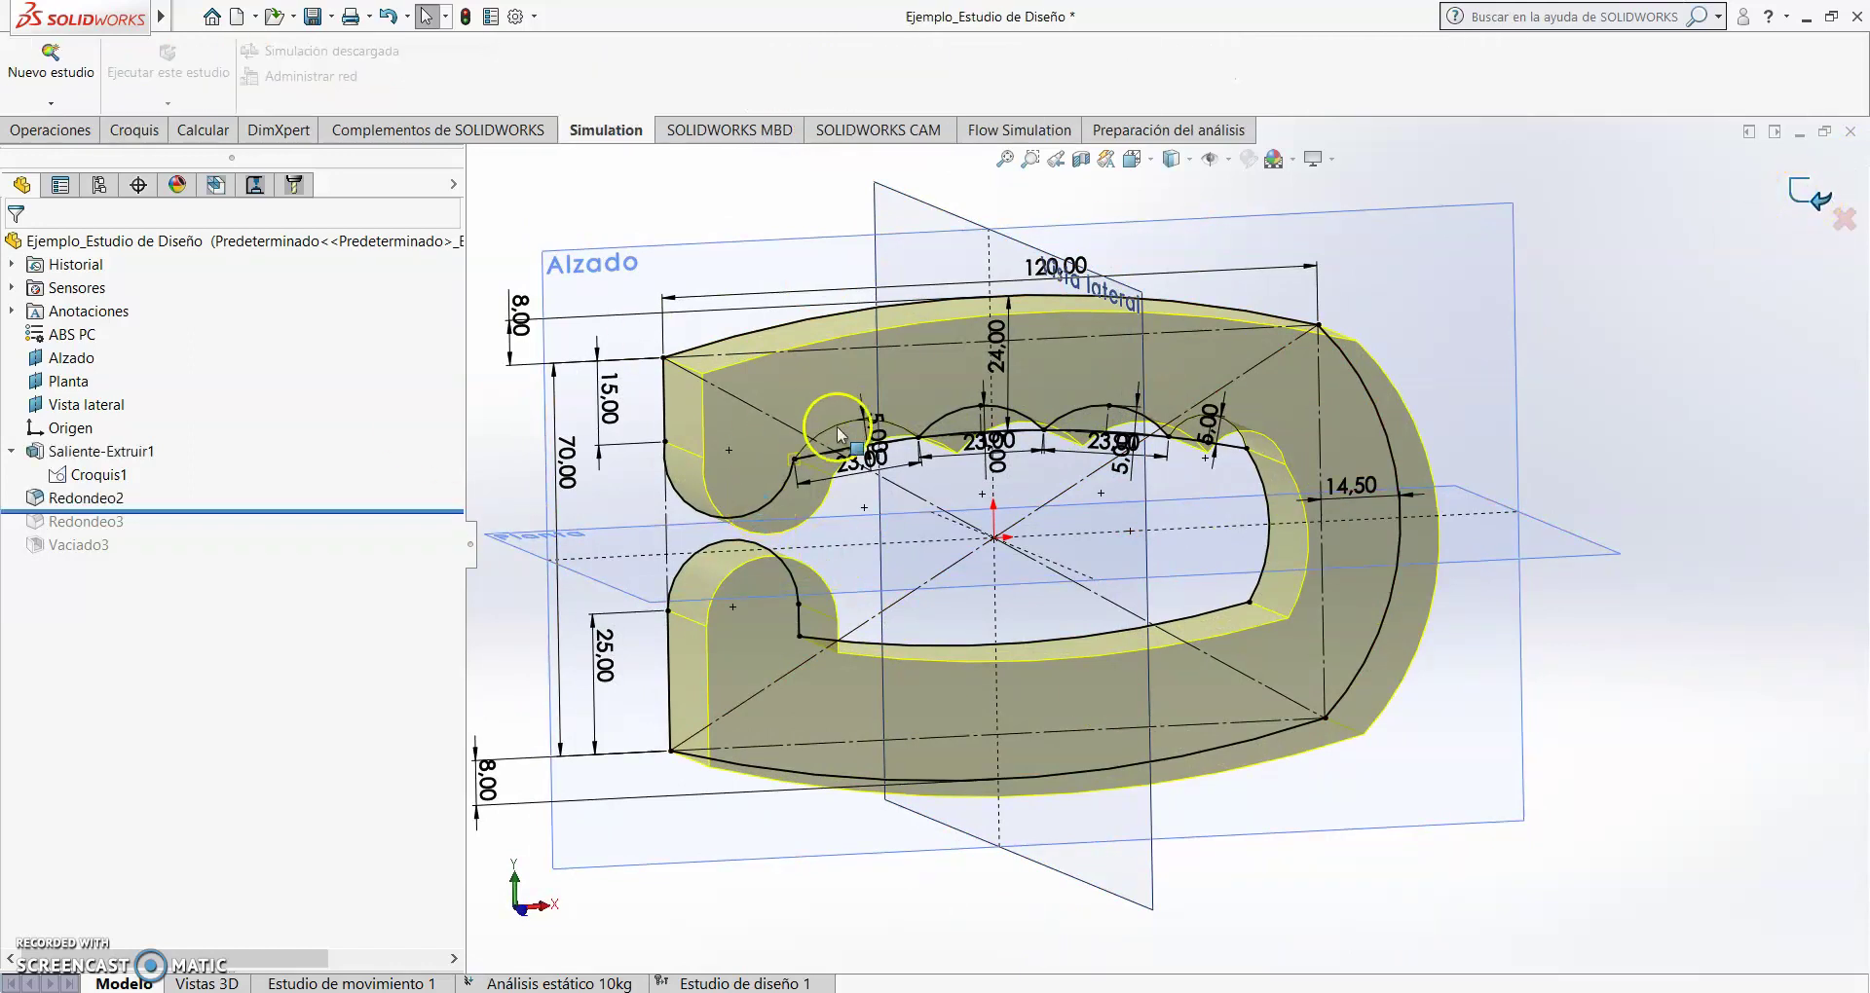
click(133, 454)
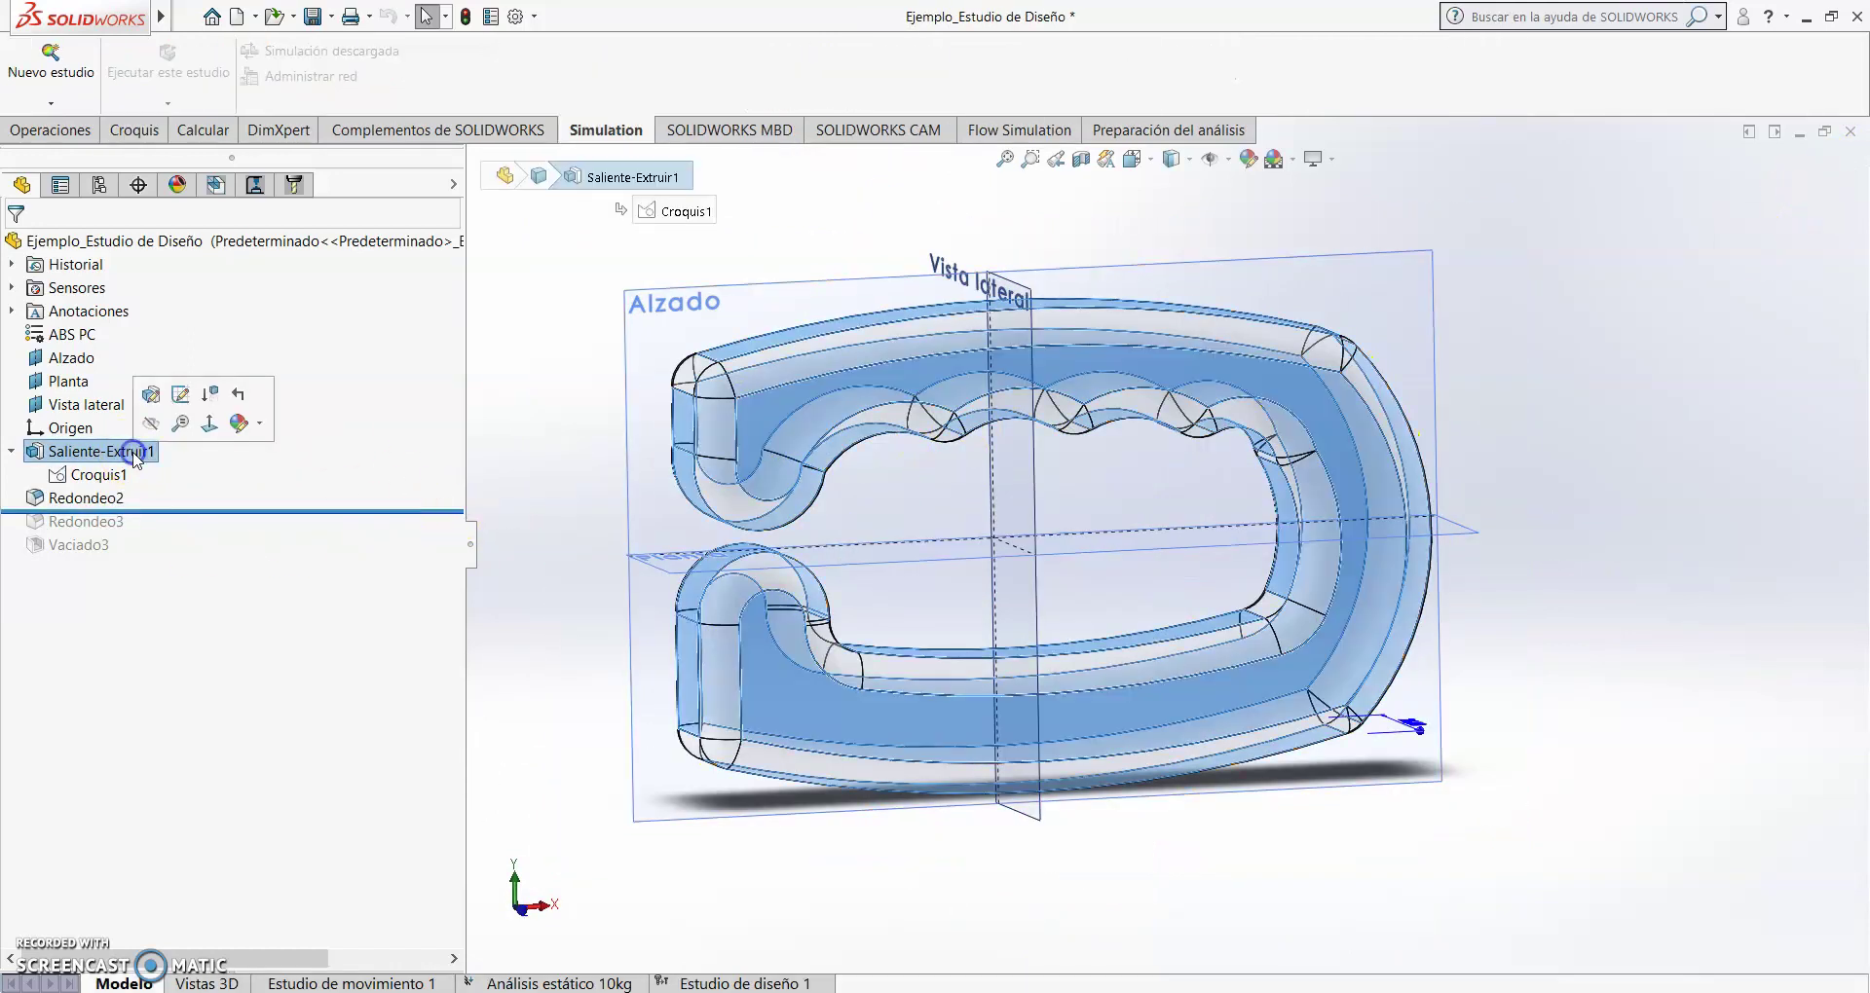
click(569, 390)
middle_drag(589, 412, 615, 445)
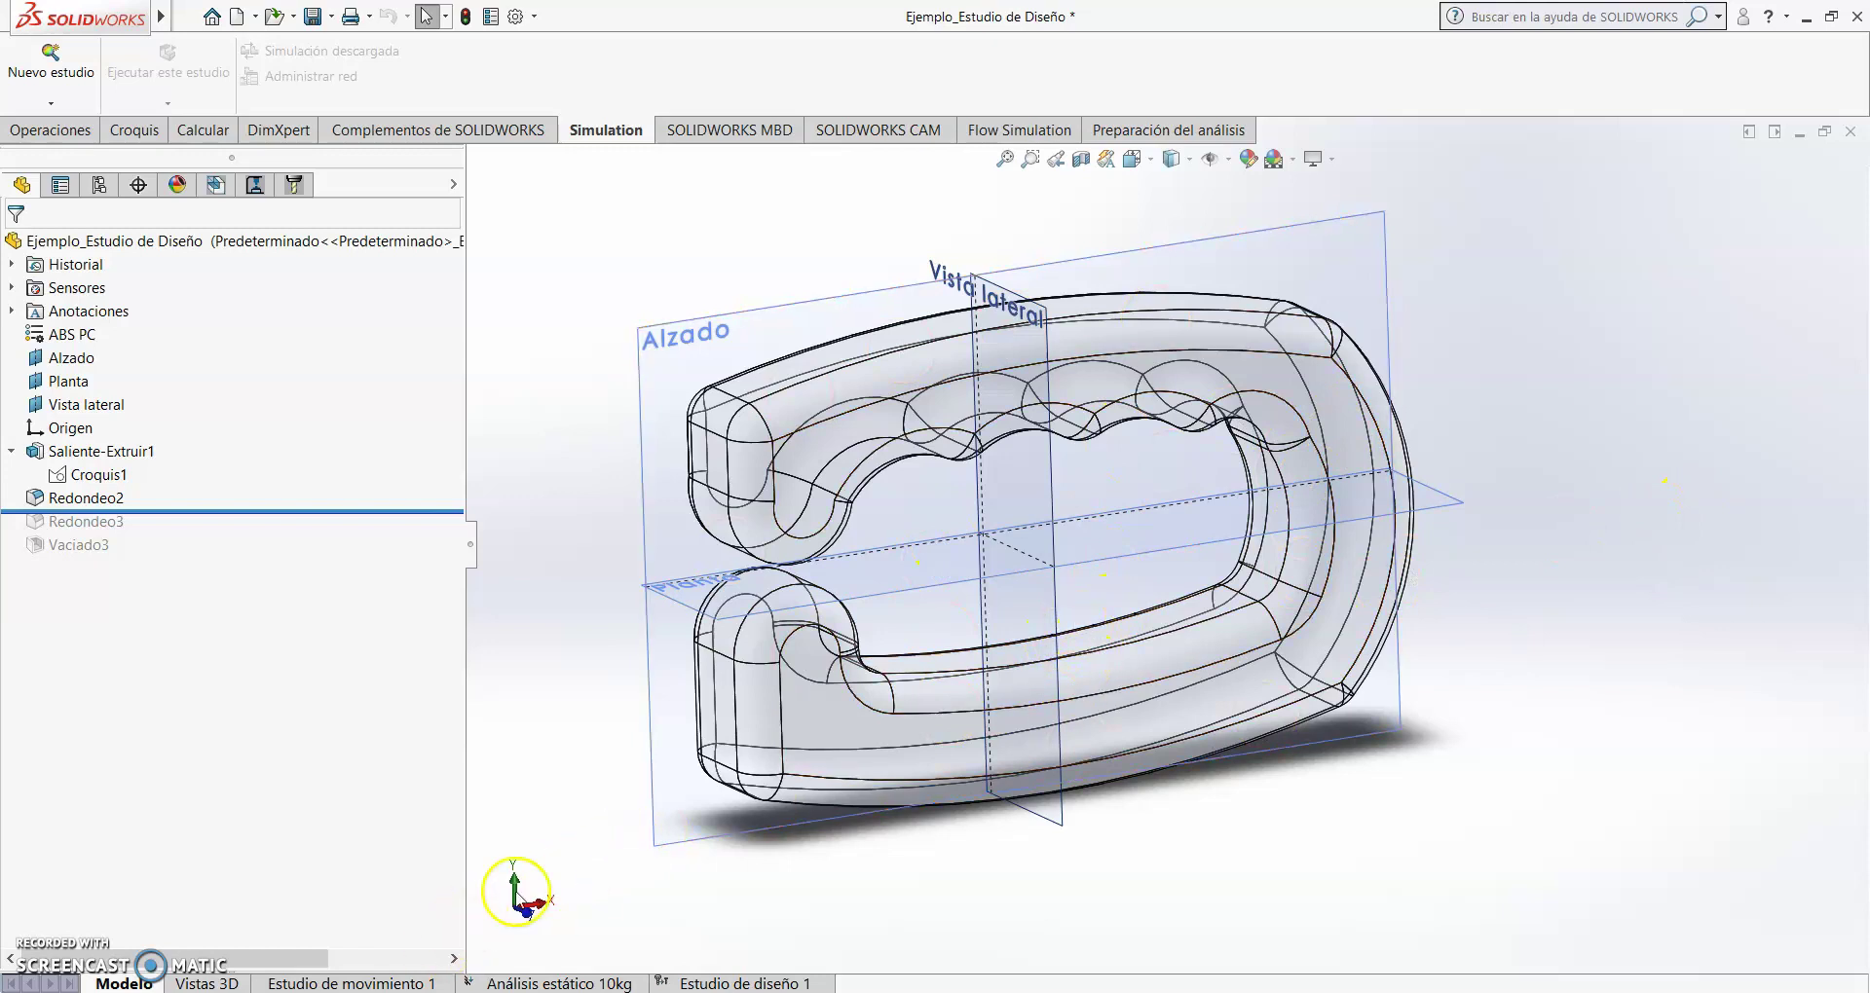
- Open the static study Análisis estático 10kg and review the fixed-geometry definition on the finger-grip faces, accepting it as is
click(573, 983)
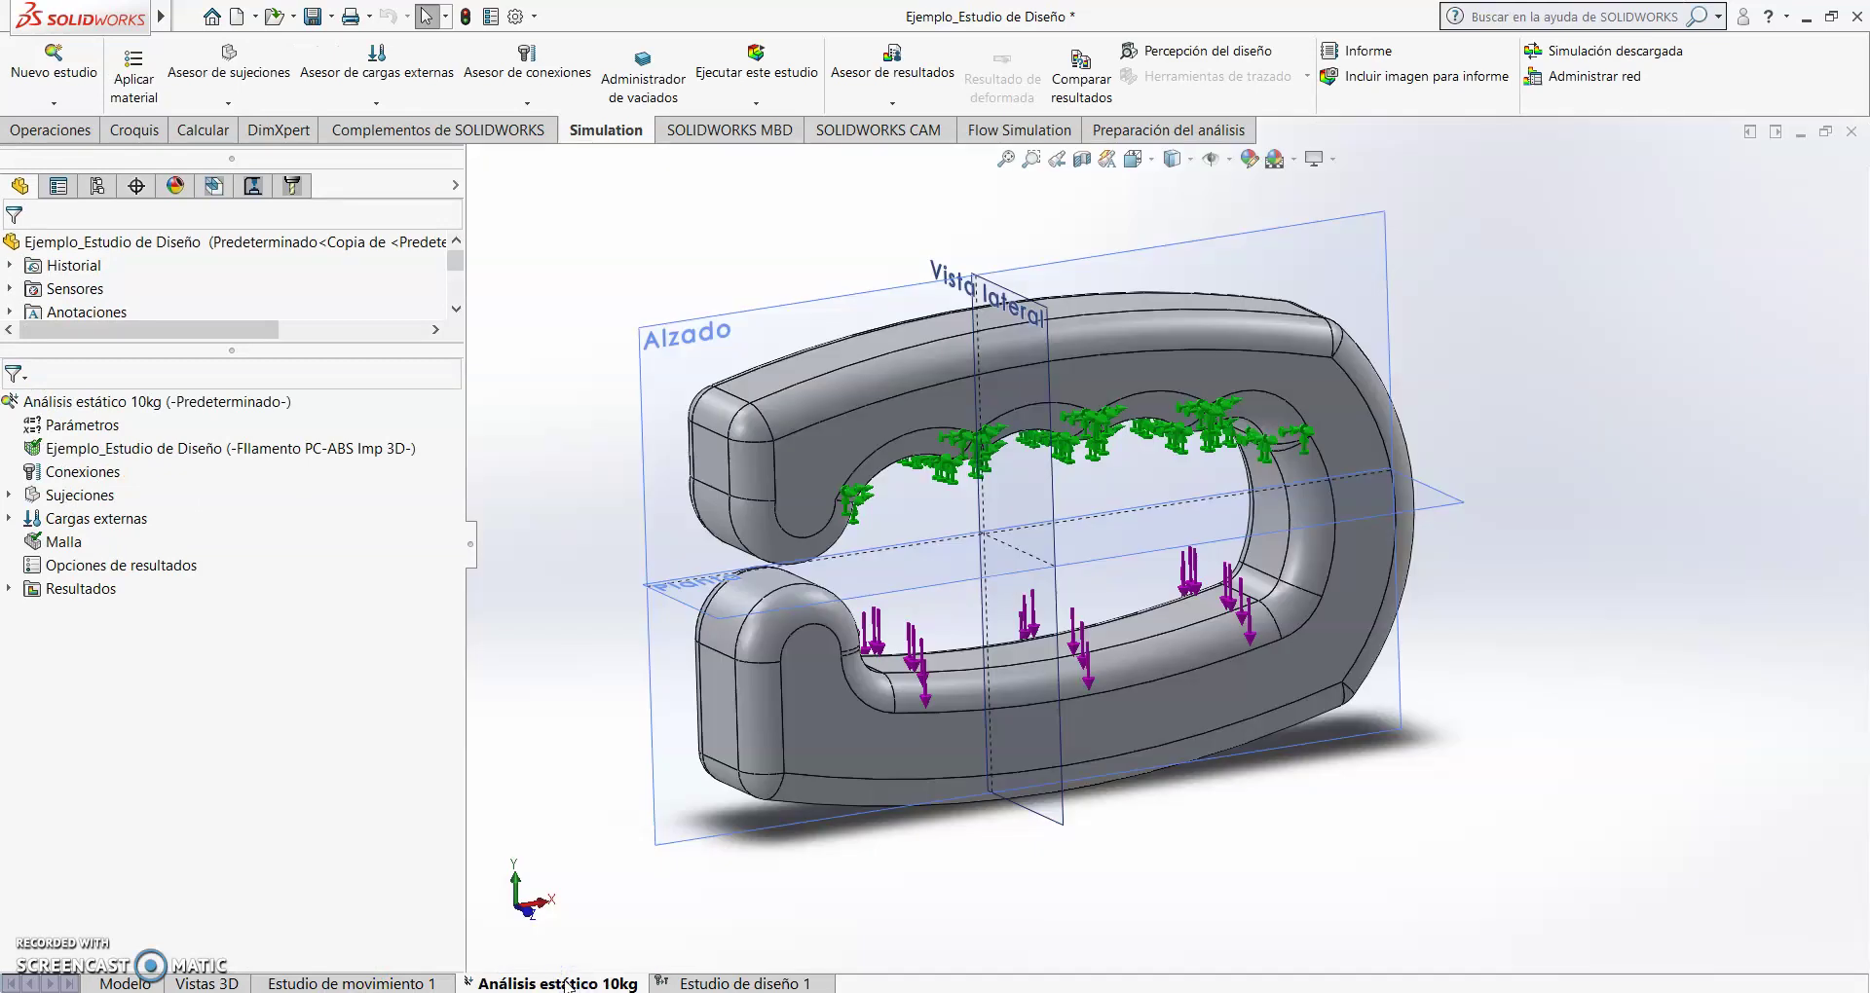
click(1151, 542)
click(593, 814)
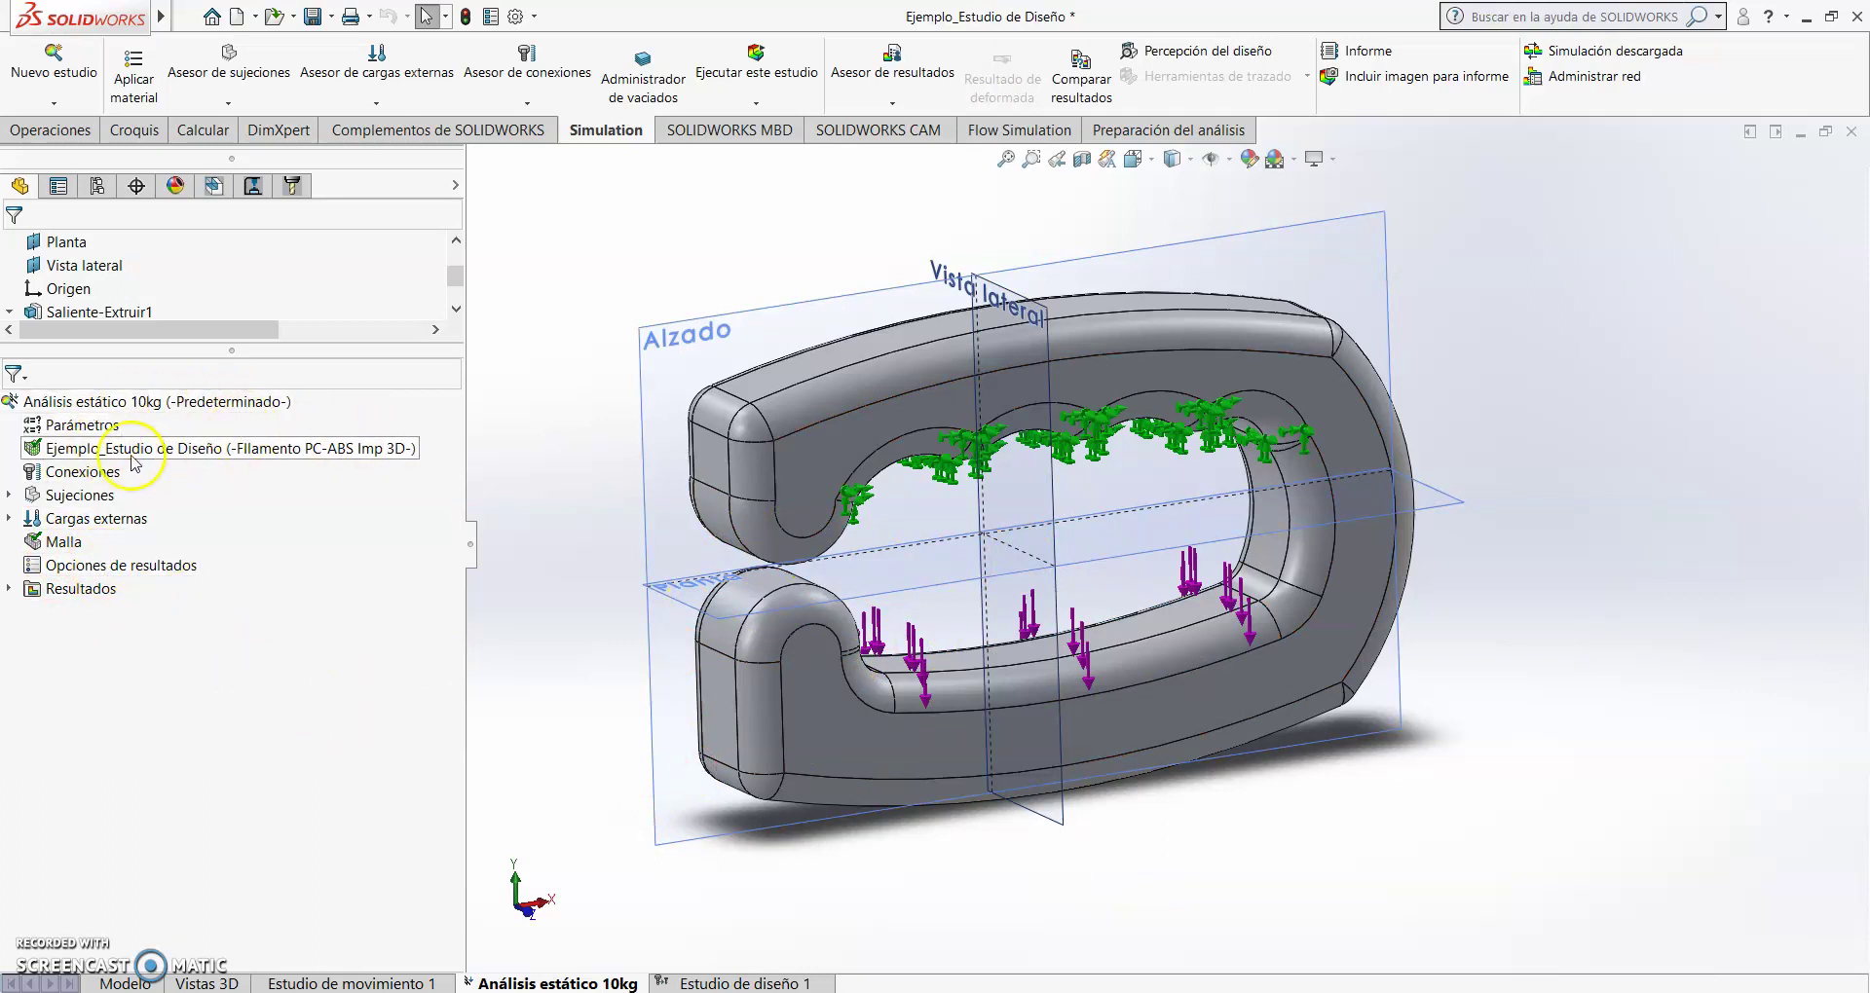
click(78, 496)
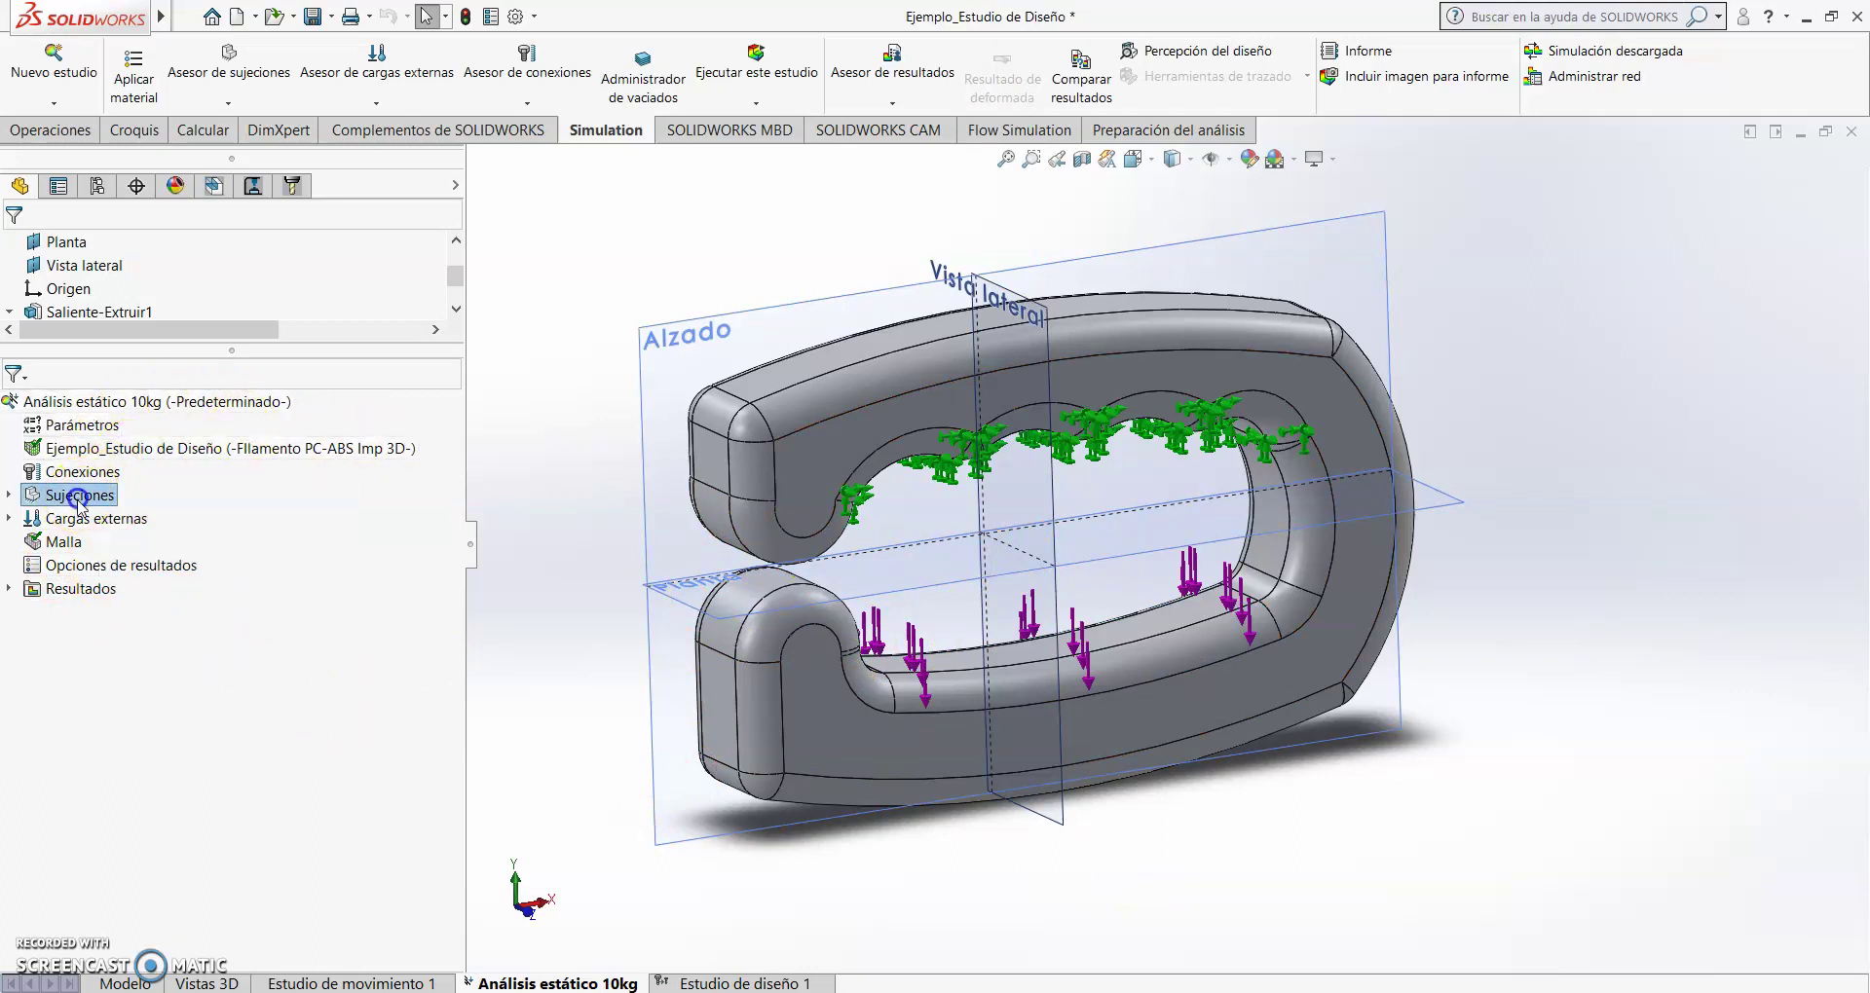
click(8, 495)
click(85, 518)
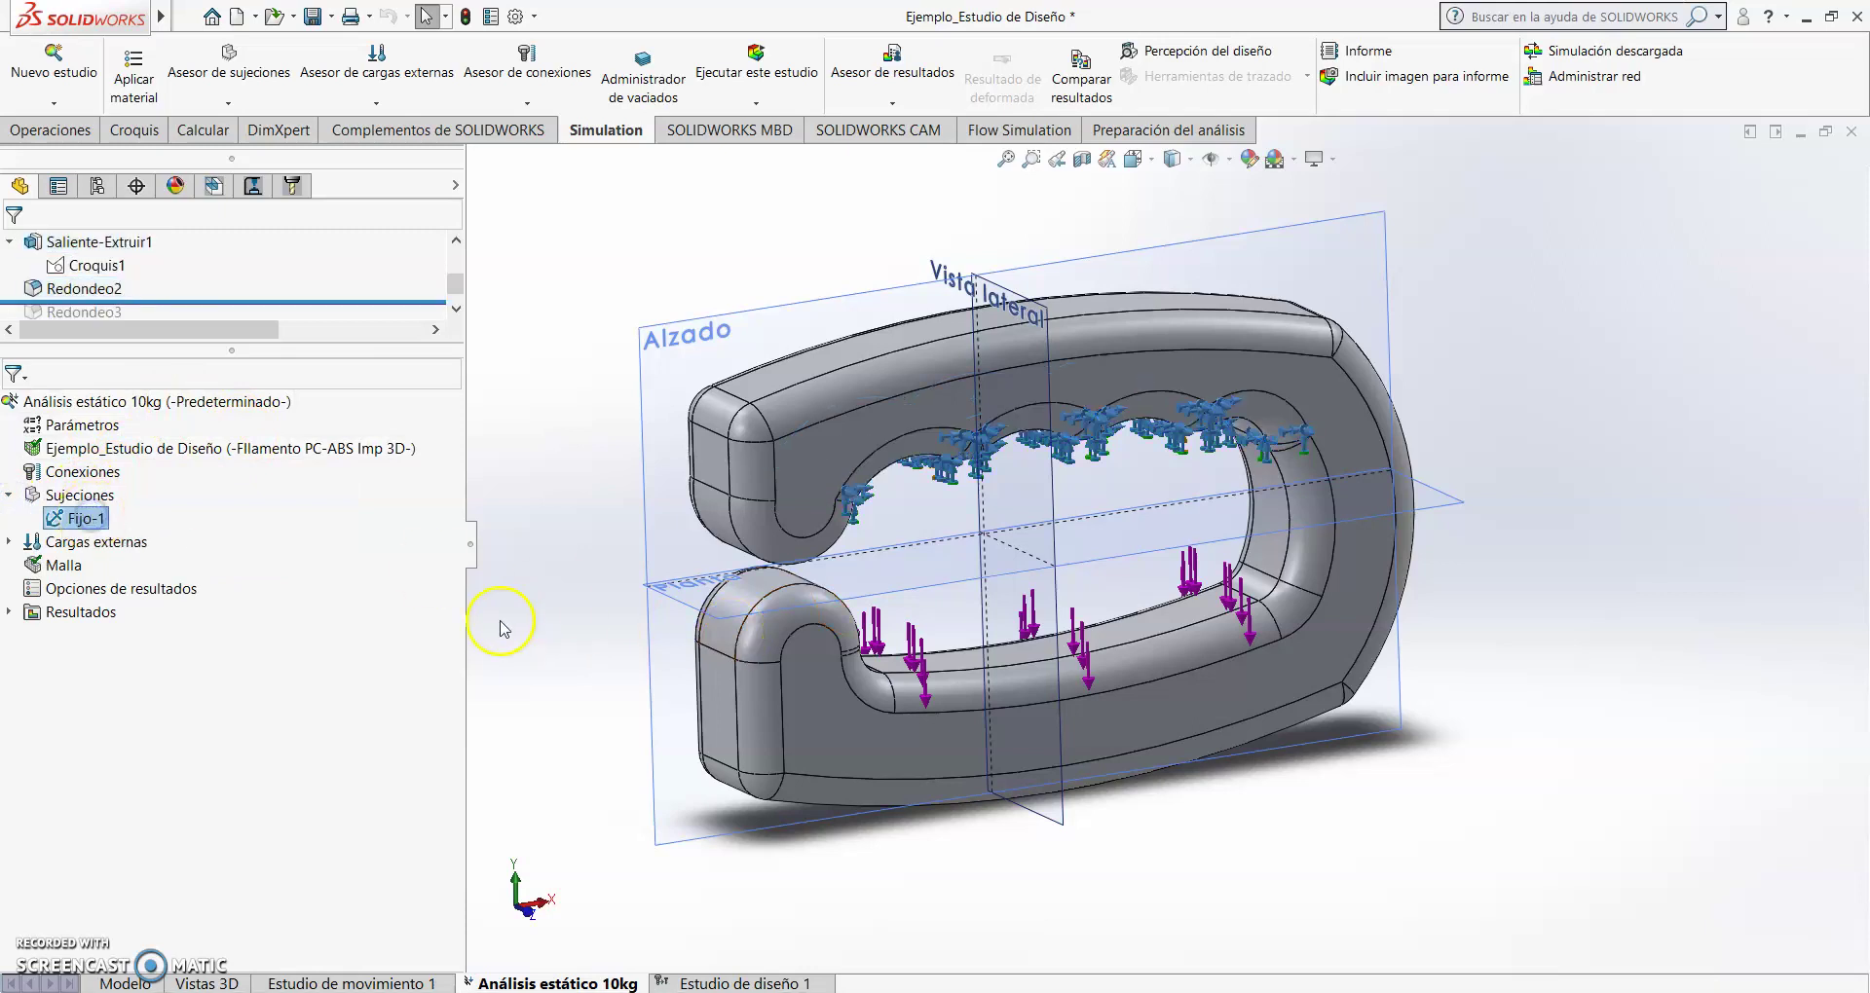
middle_drag(1354, 692, 1341, 550)
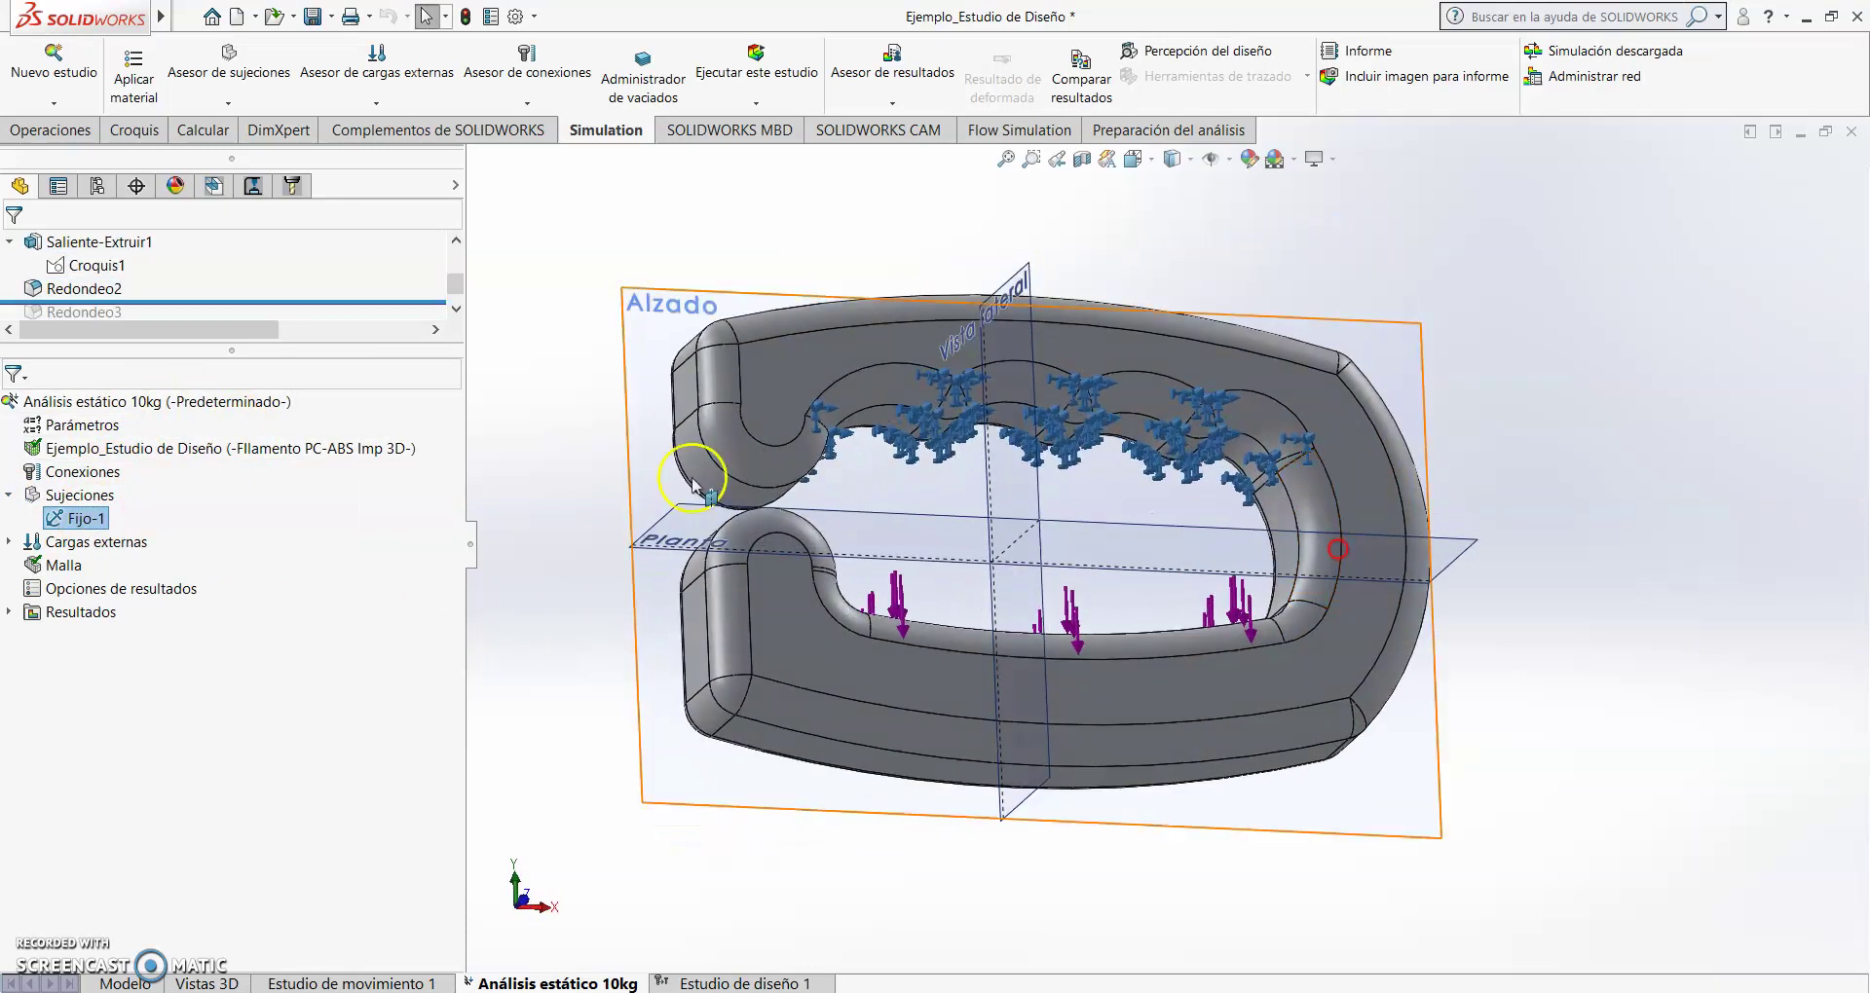
right_click(83, 518)
click(163, 529)
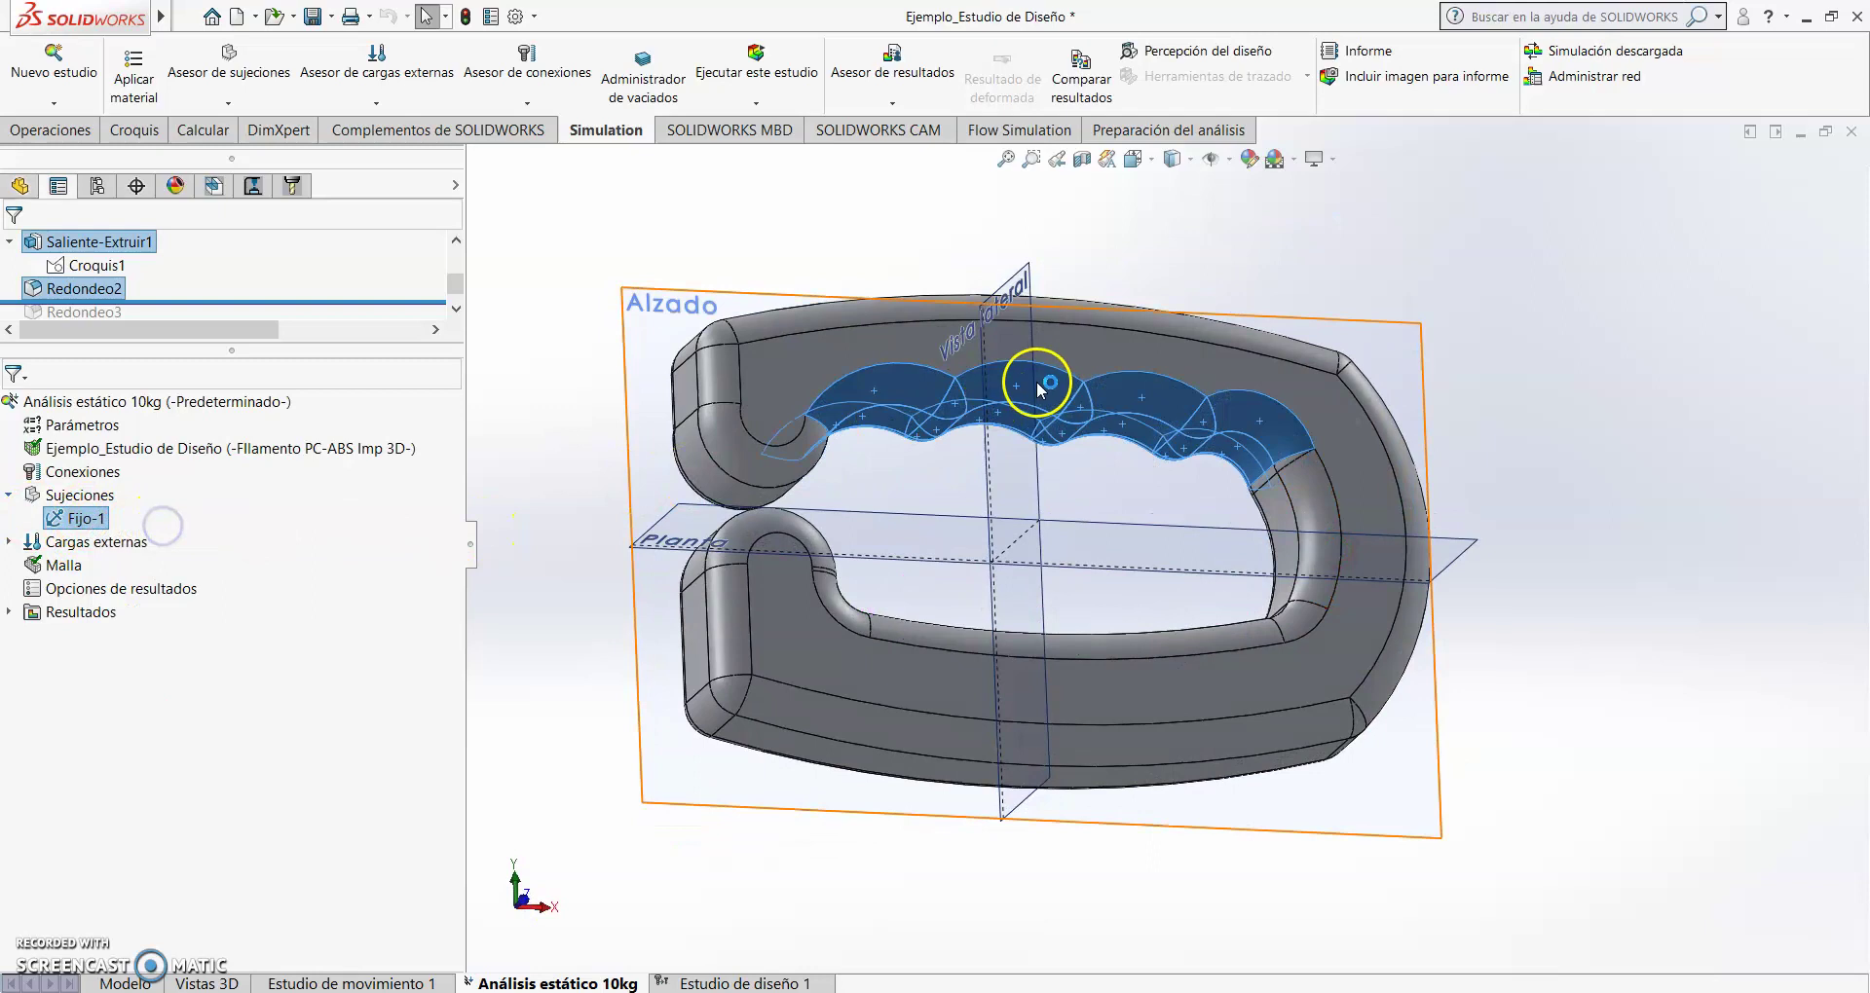
middle_drag(889, 390, 1093, 499)
click(1340, 412)
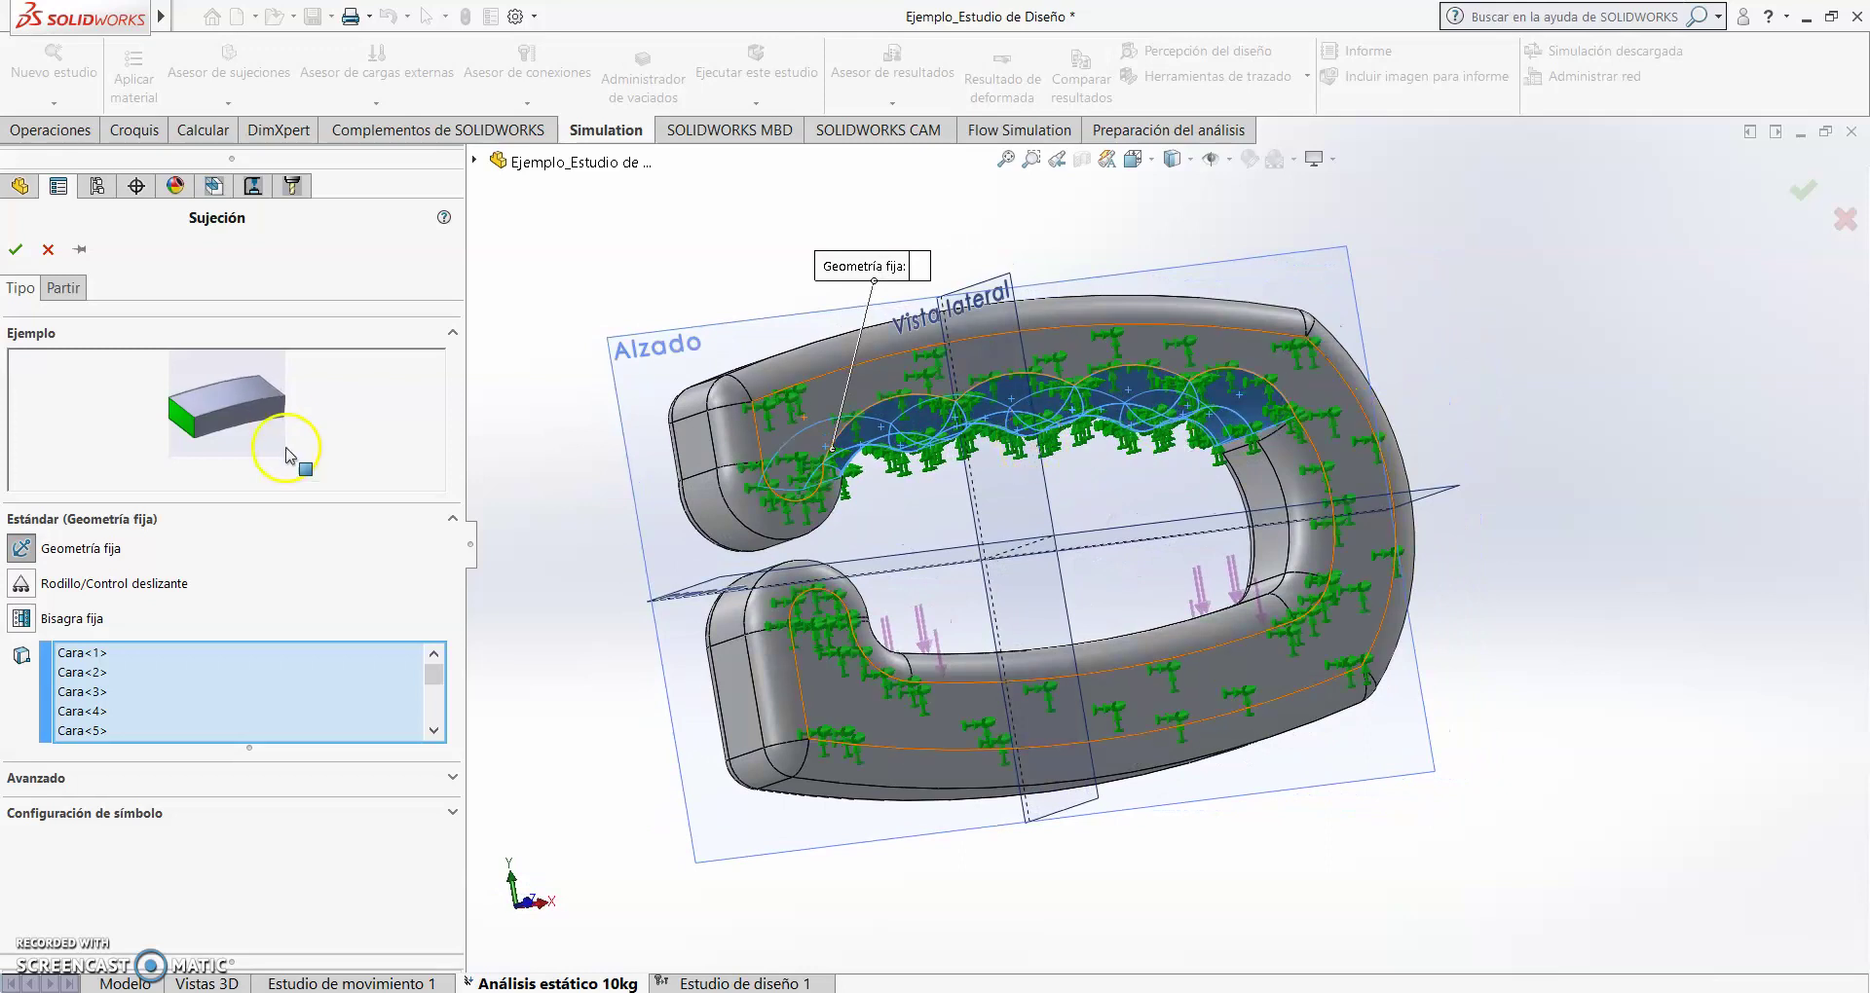
click(14, 252)
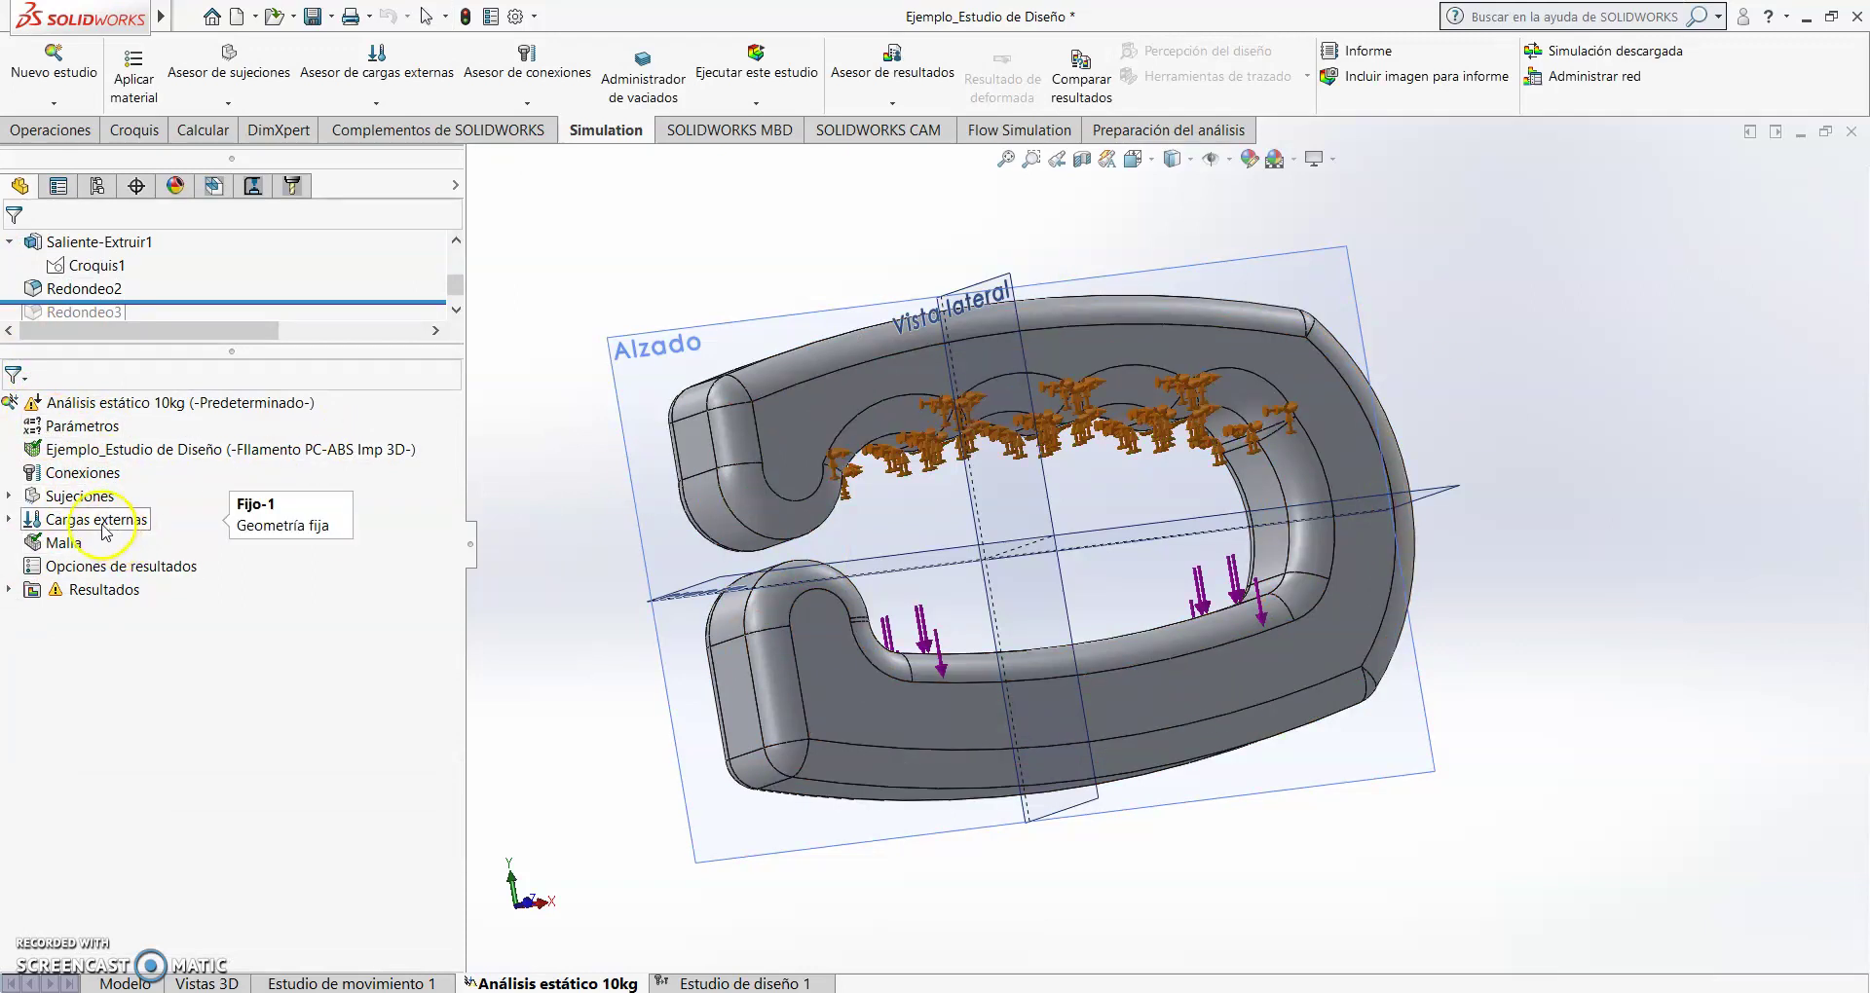
- Review the external force's definition on the handle's lower inner faces, including its Planta direction reference and normal force, and accept it as is
click(9, 519)
click(107, 543)
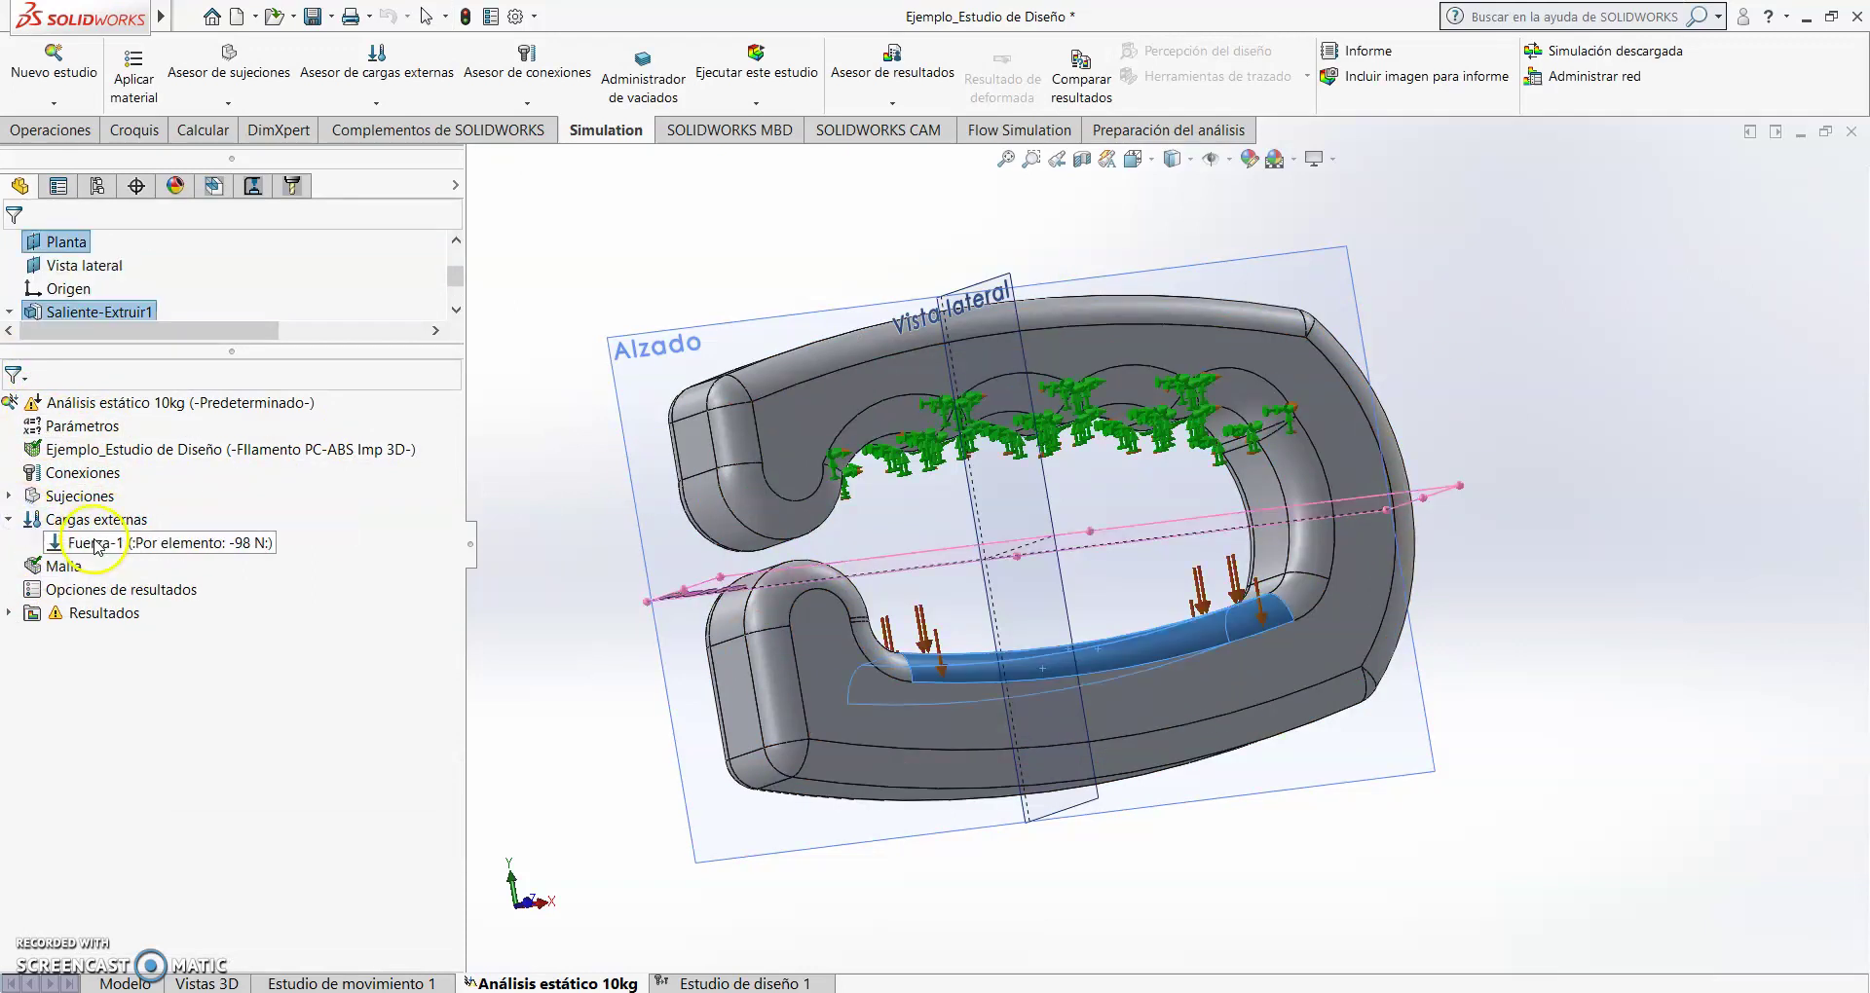
middle_drag(1053, 602, 938, 645)
right_click(88, 543)
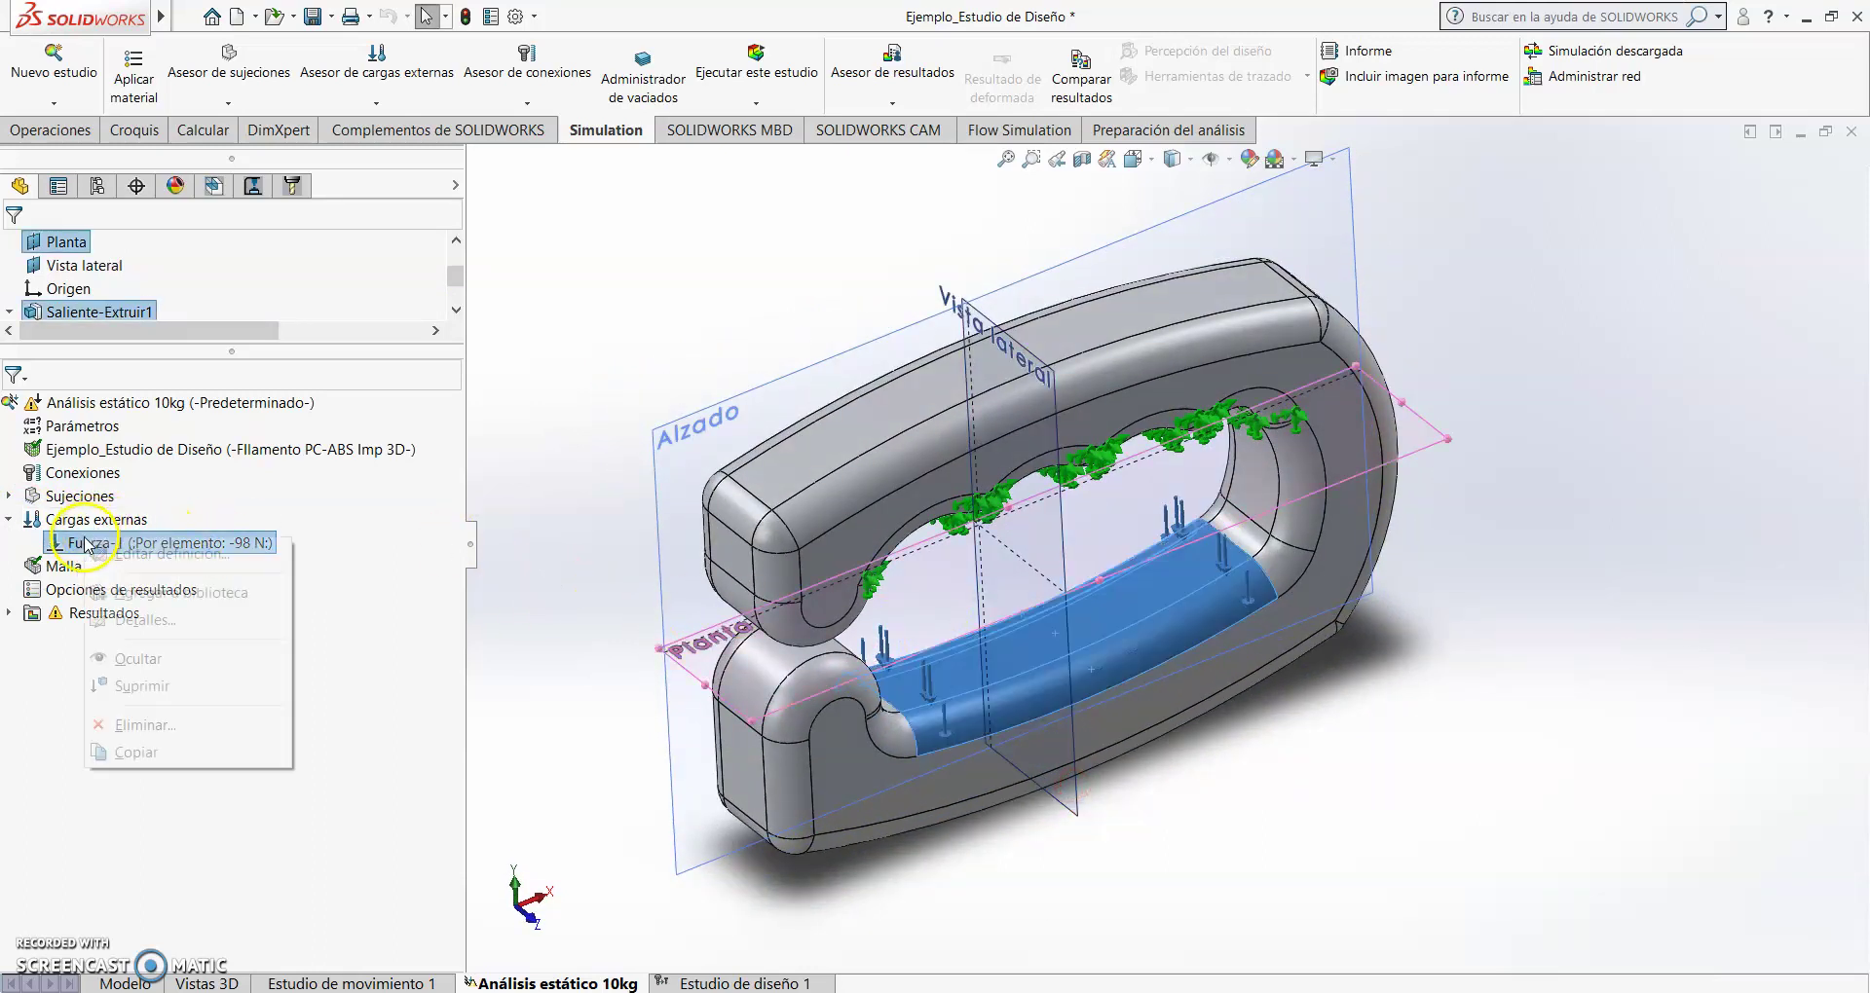
click(166, 553)
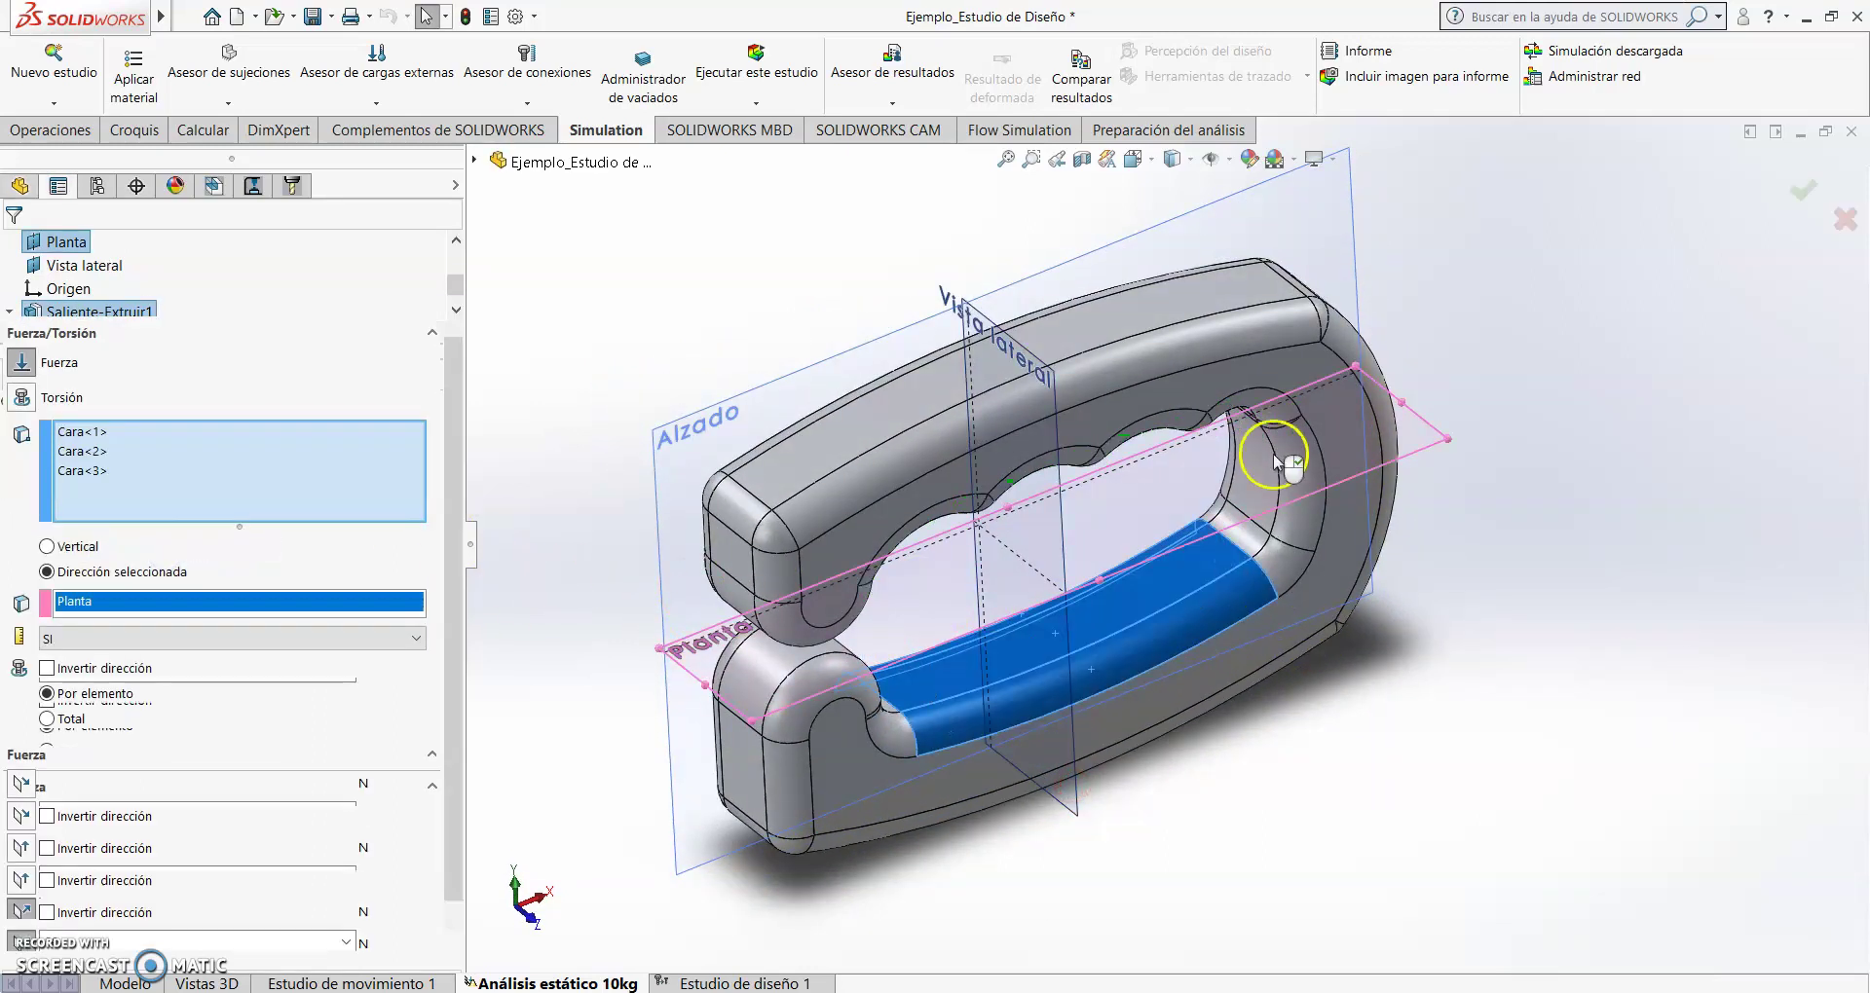
middle_drag(1201, 743, 1264, 623)
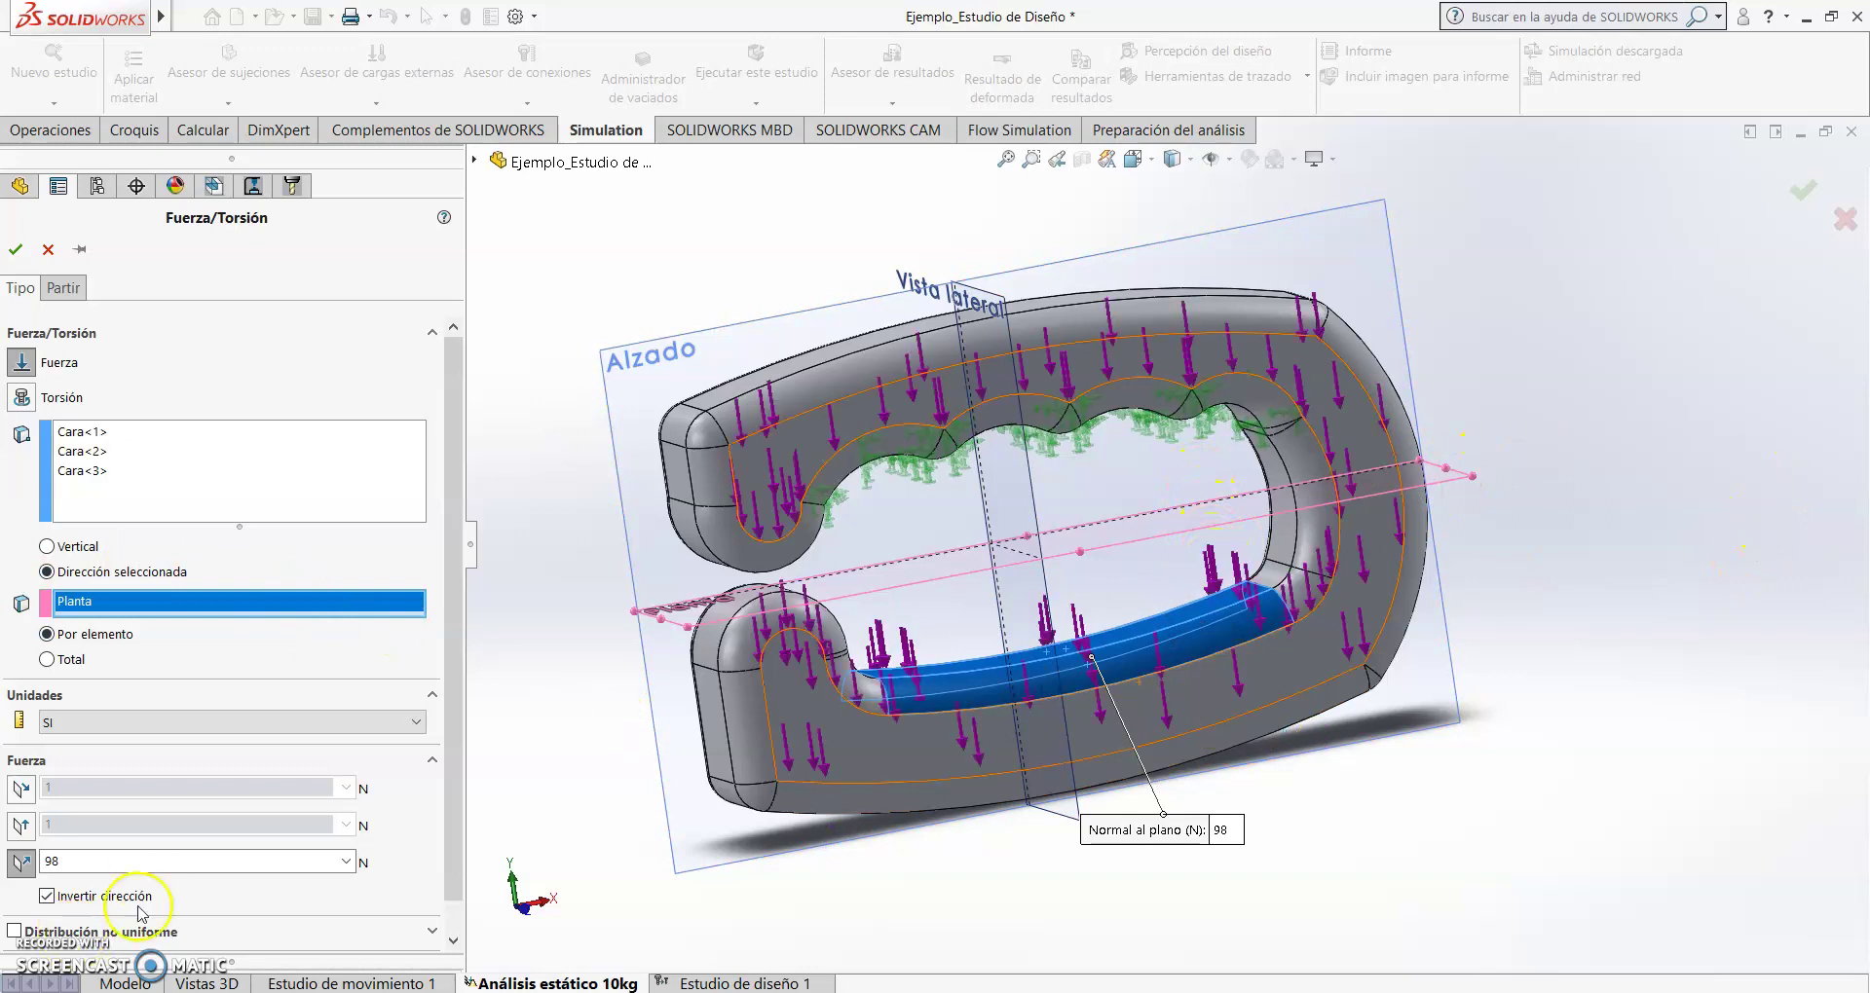
double_click(82, 861)
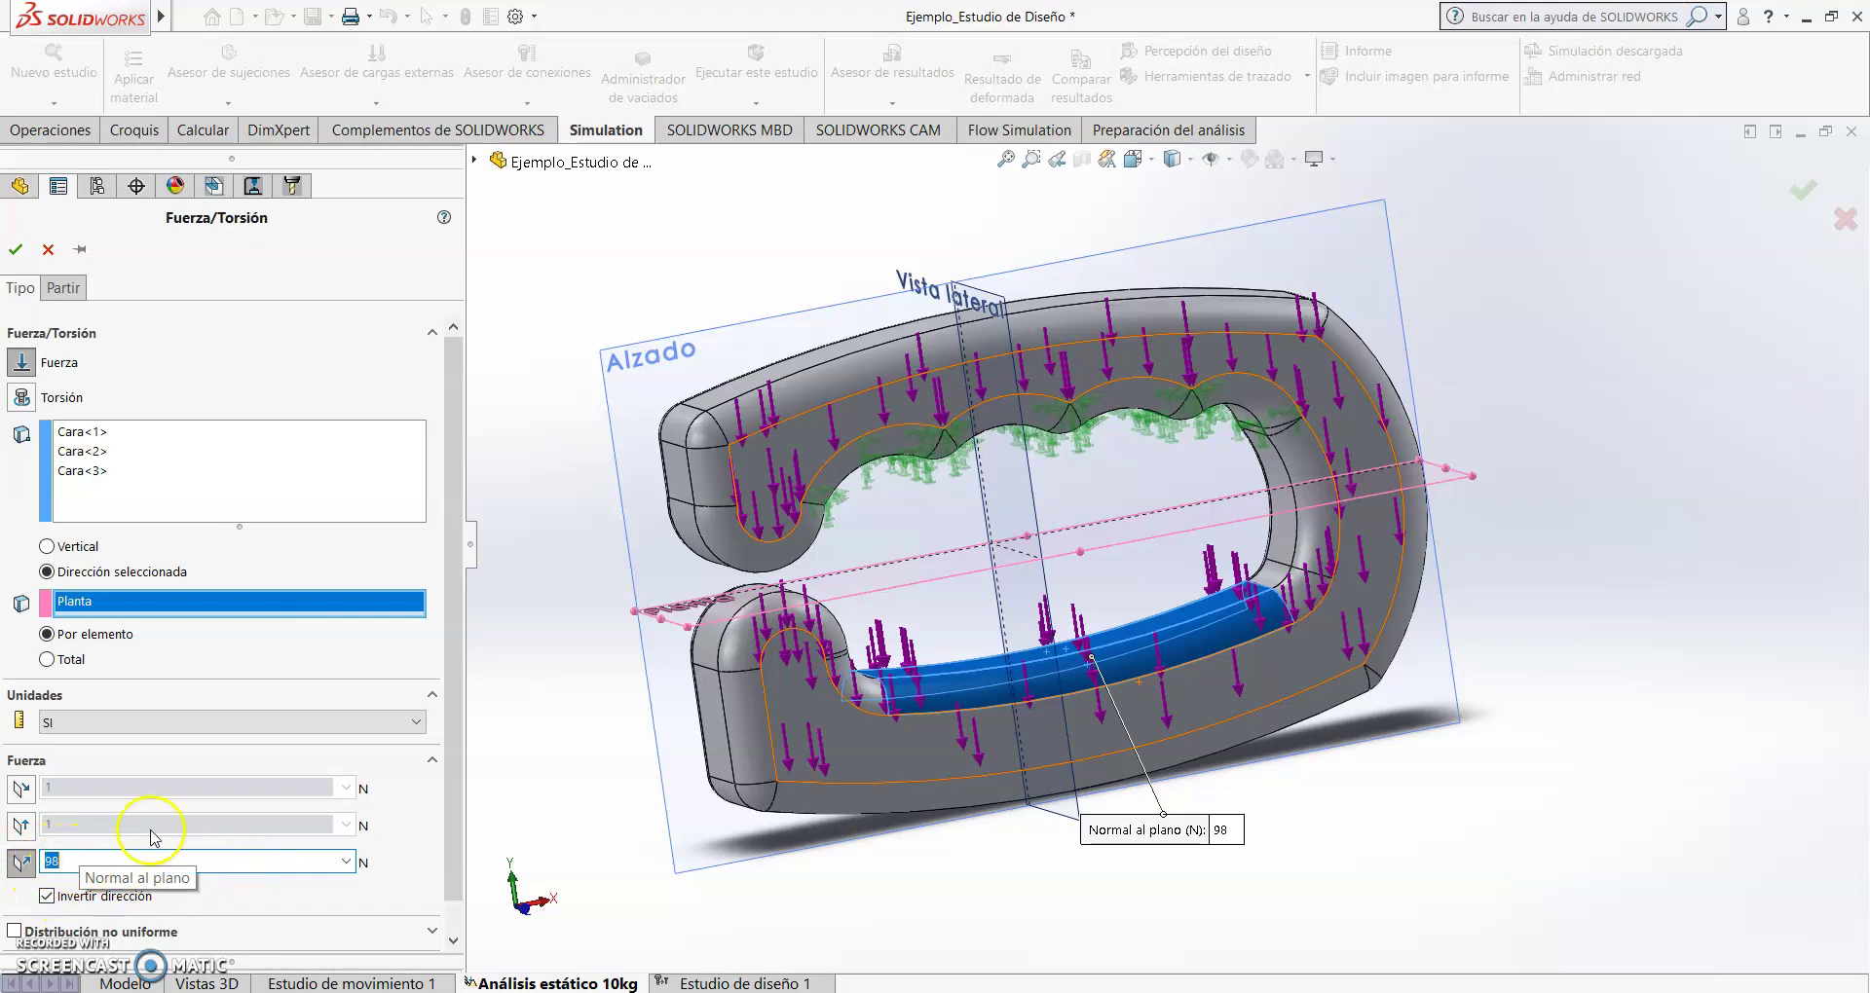
click(16, 251)
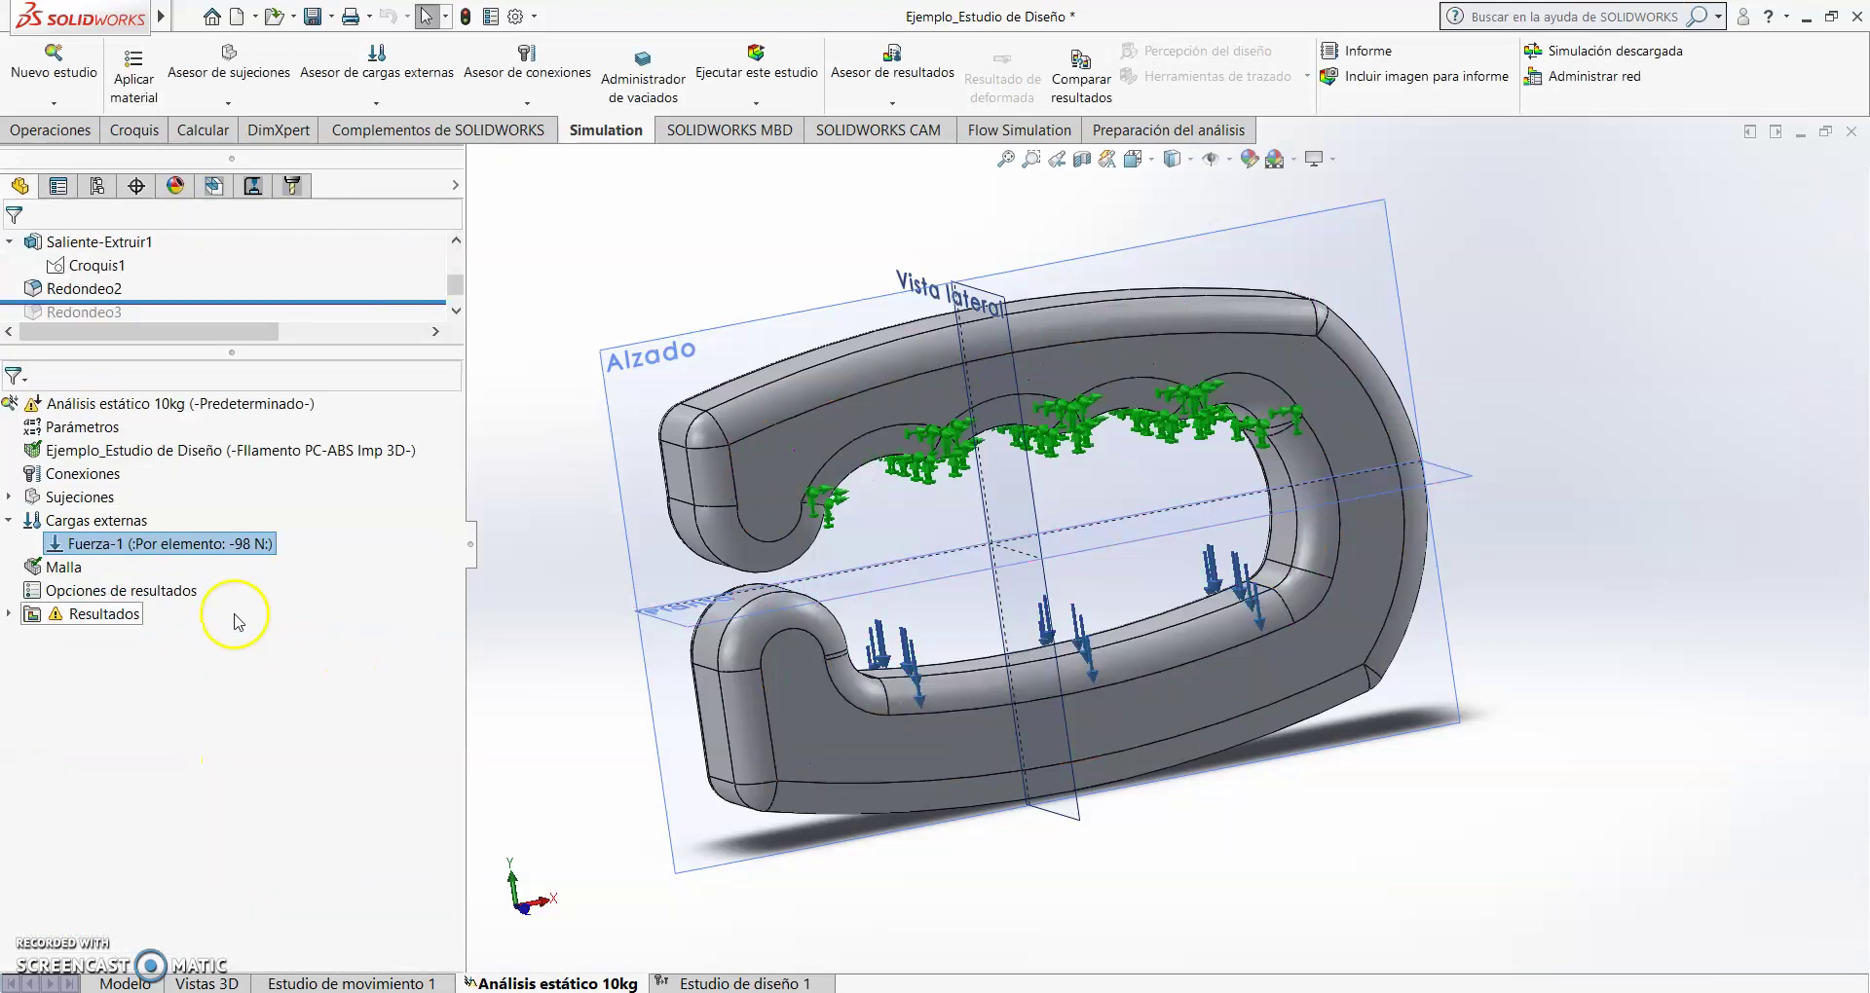
- Create the study's mesh with custom mesh parameters enabled, using the curvature-based mesh option
click(61, 570)
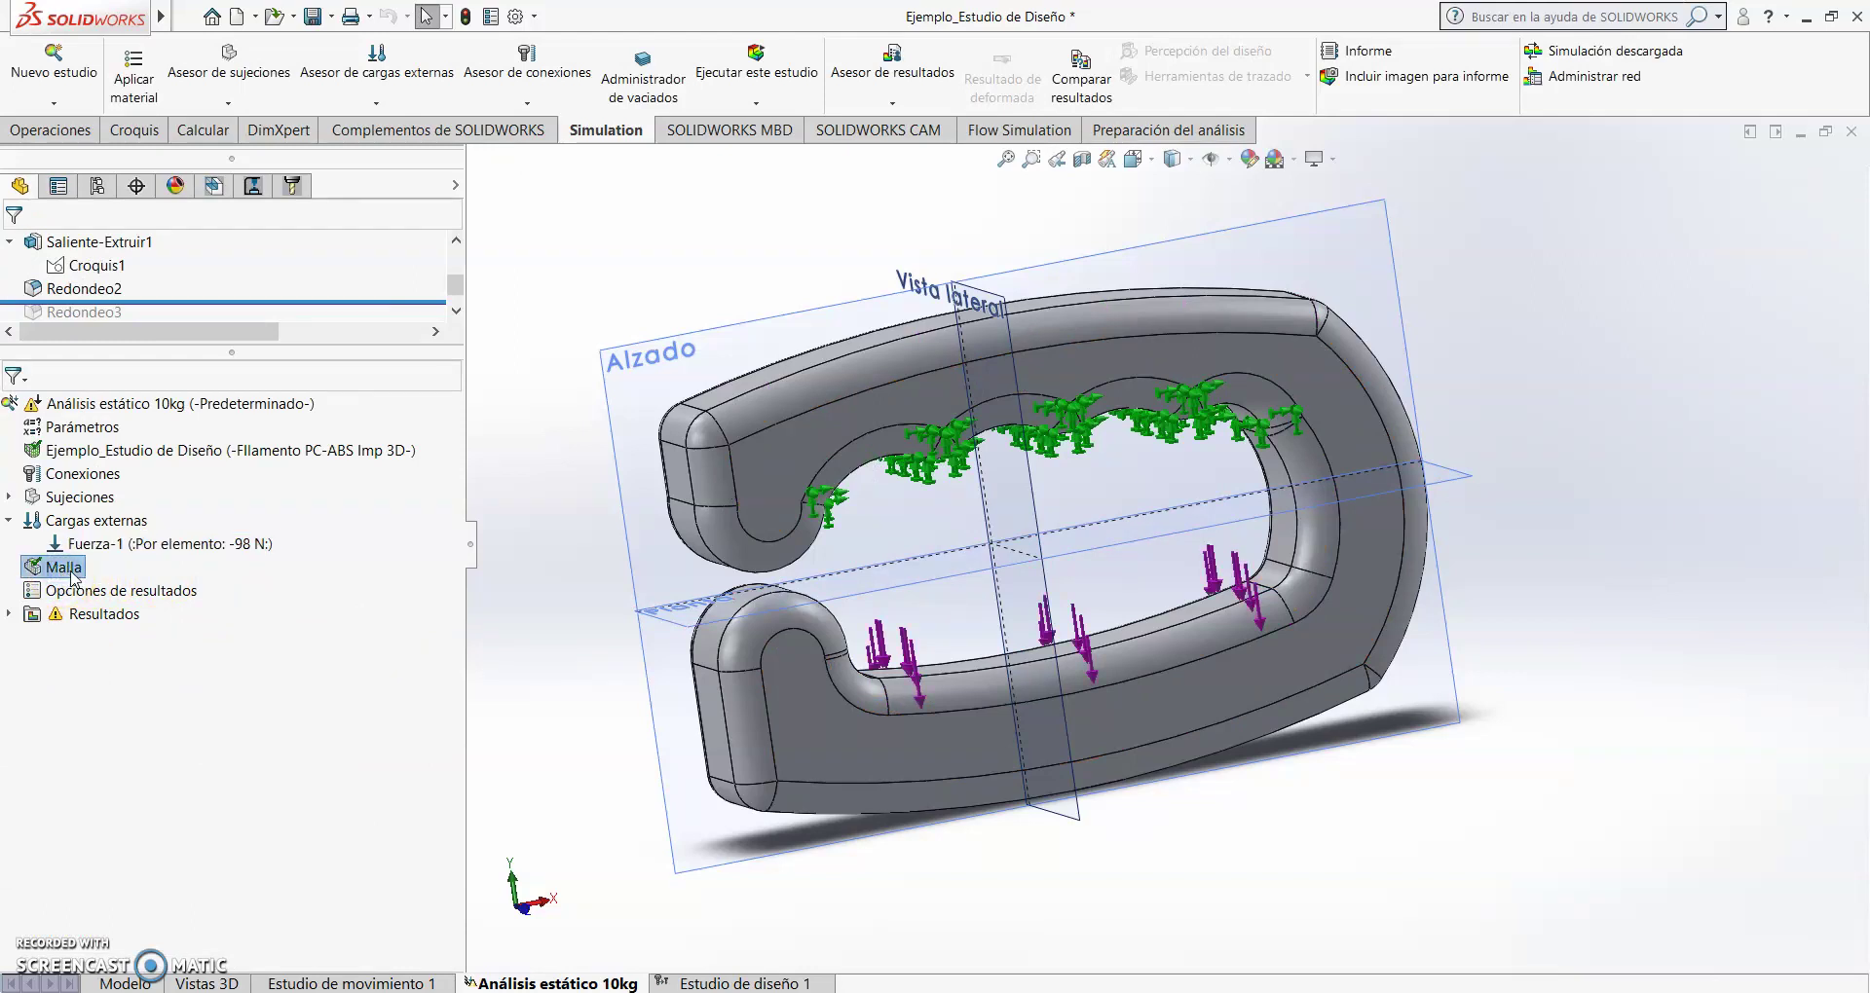
right_click(70, 573)
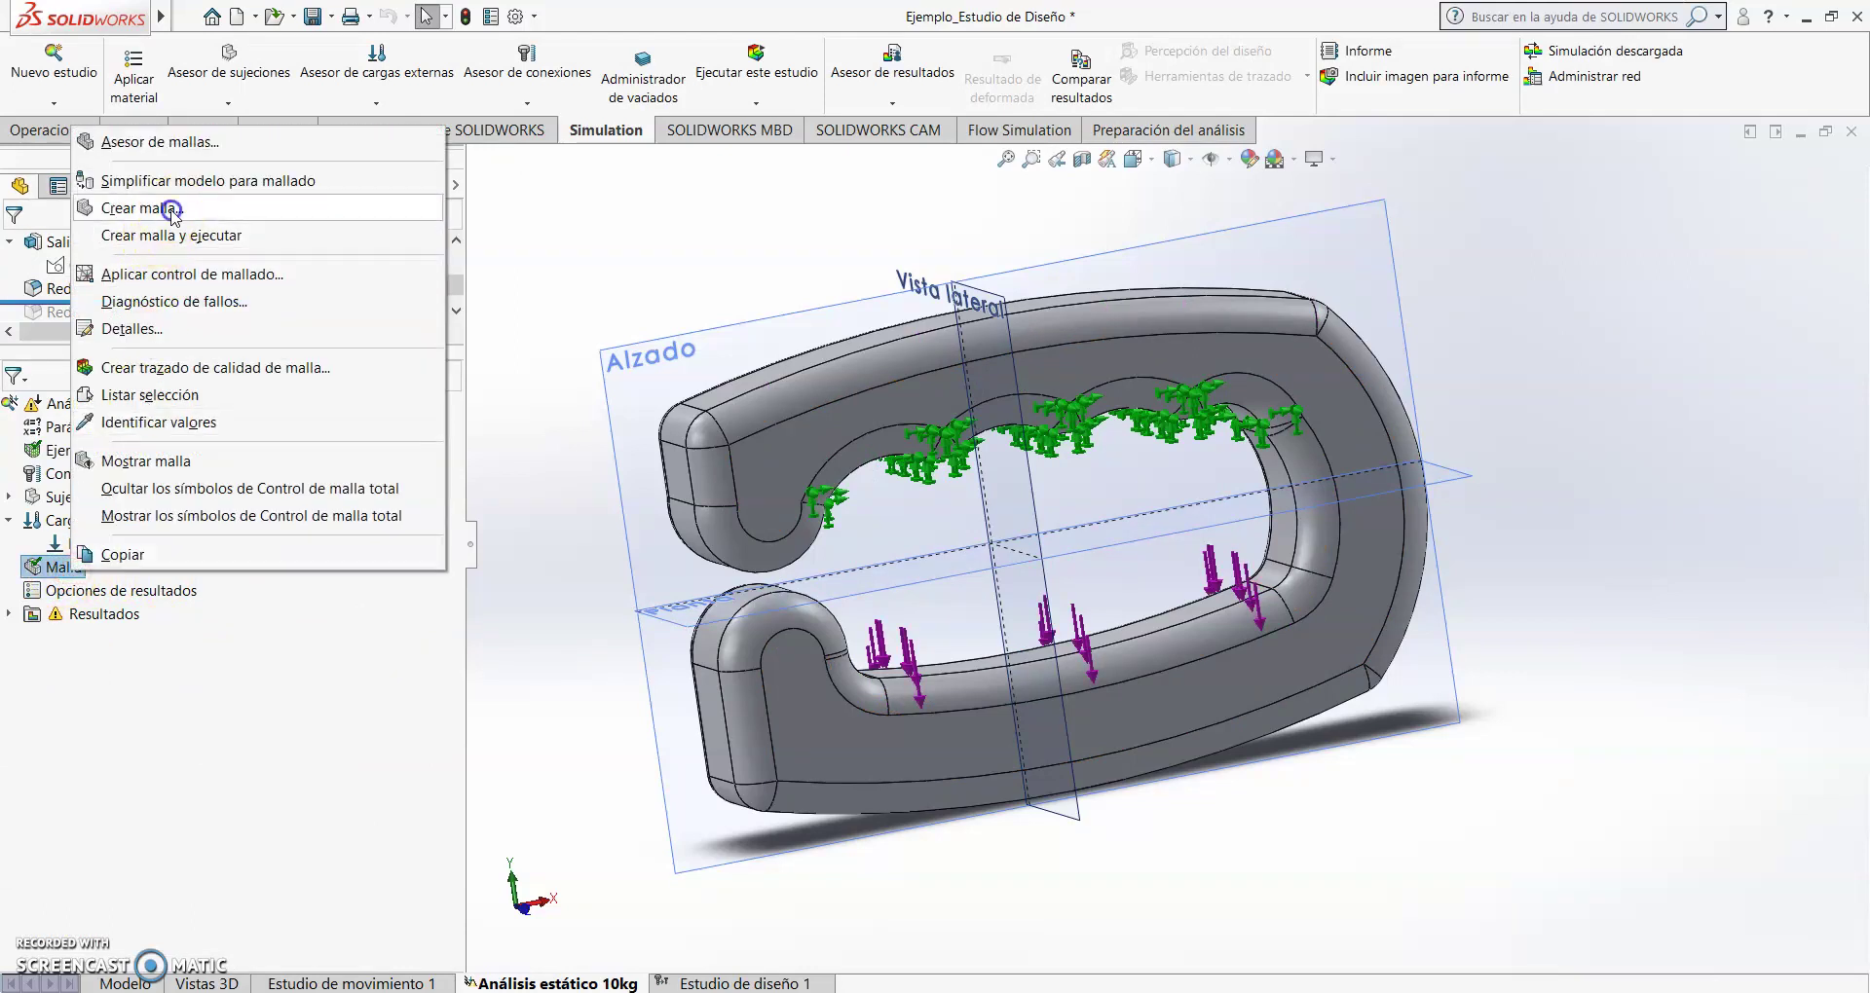
click(171, 209)
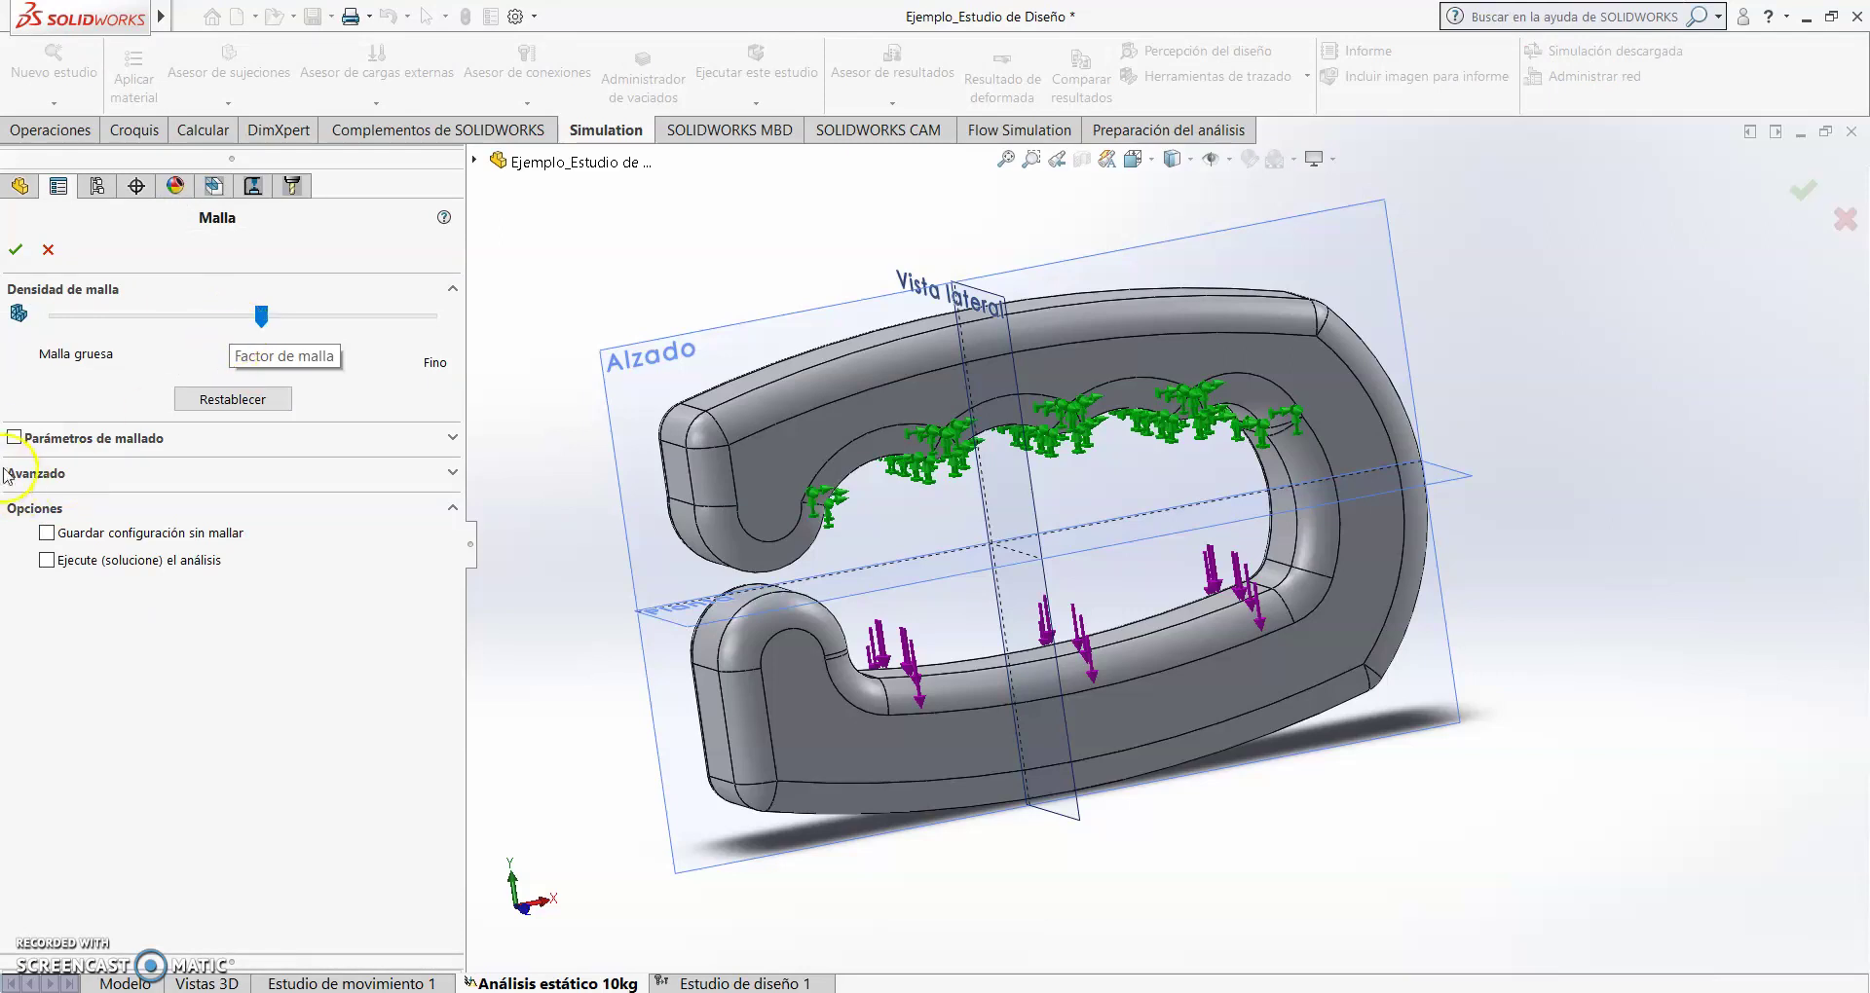
click(14, 438)
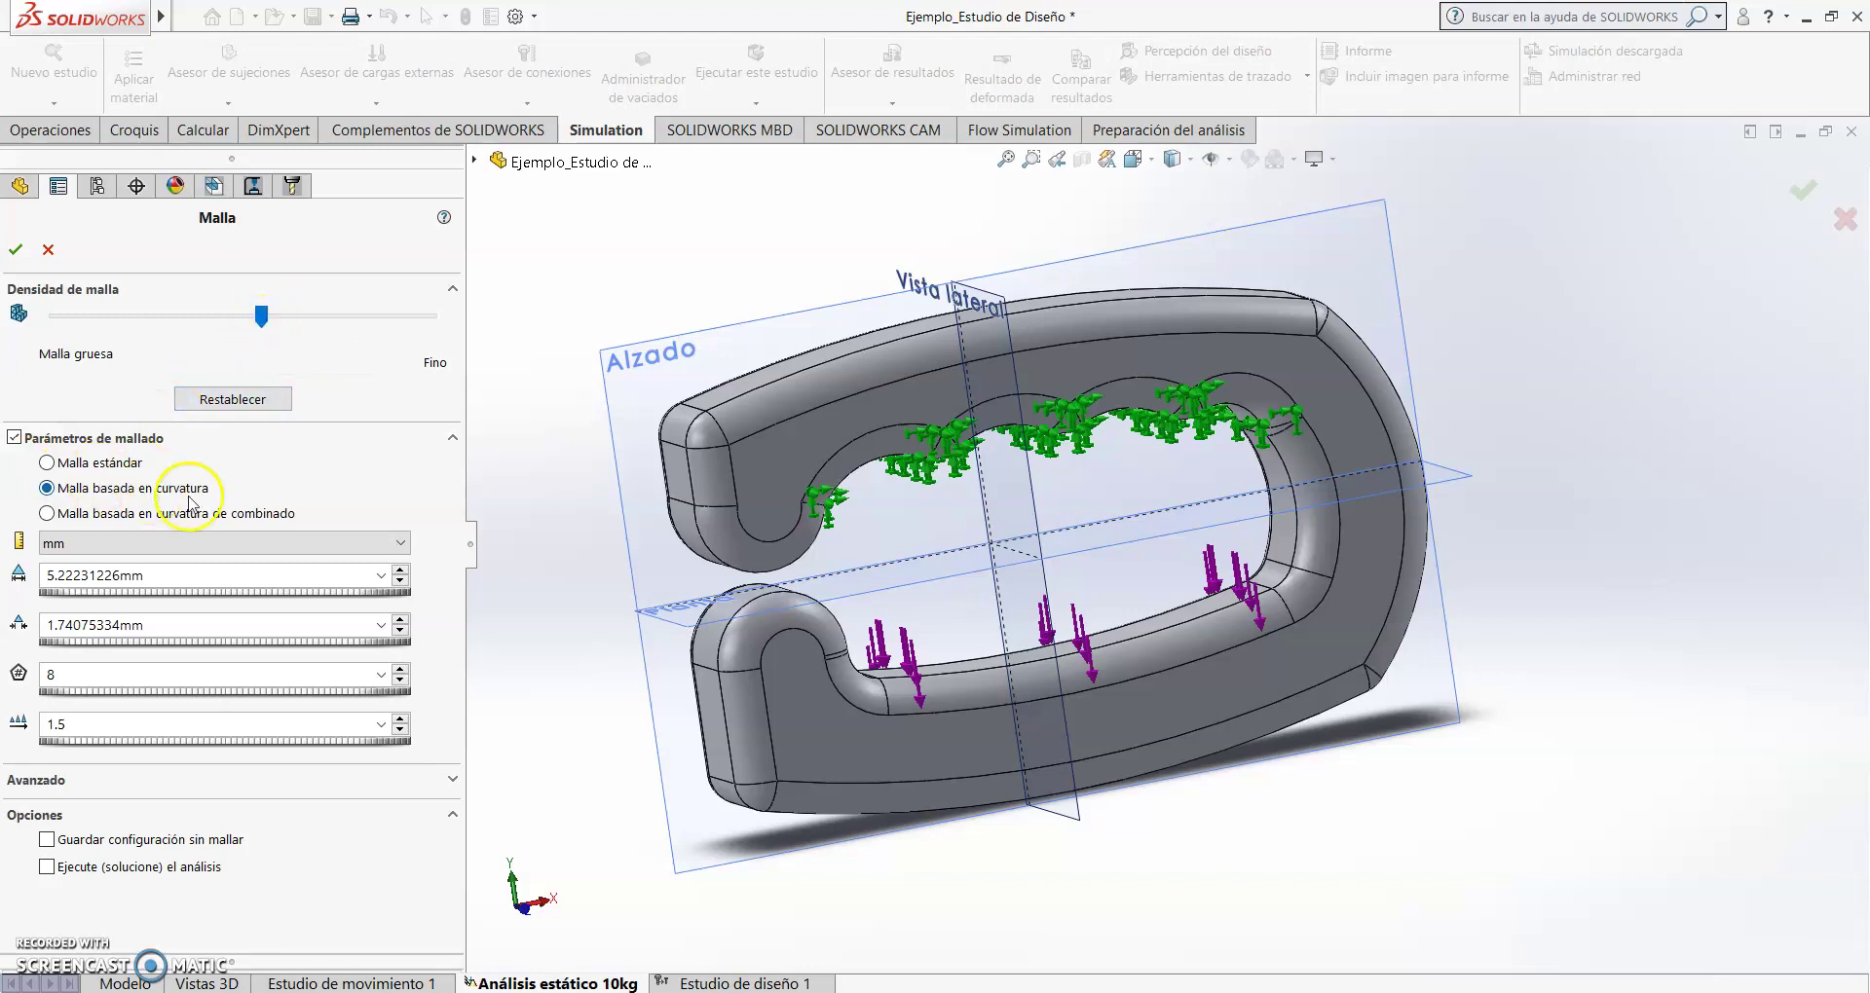
click(17, 251)
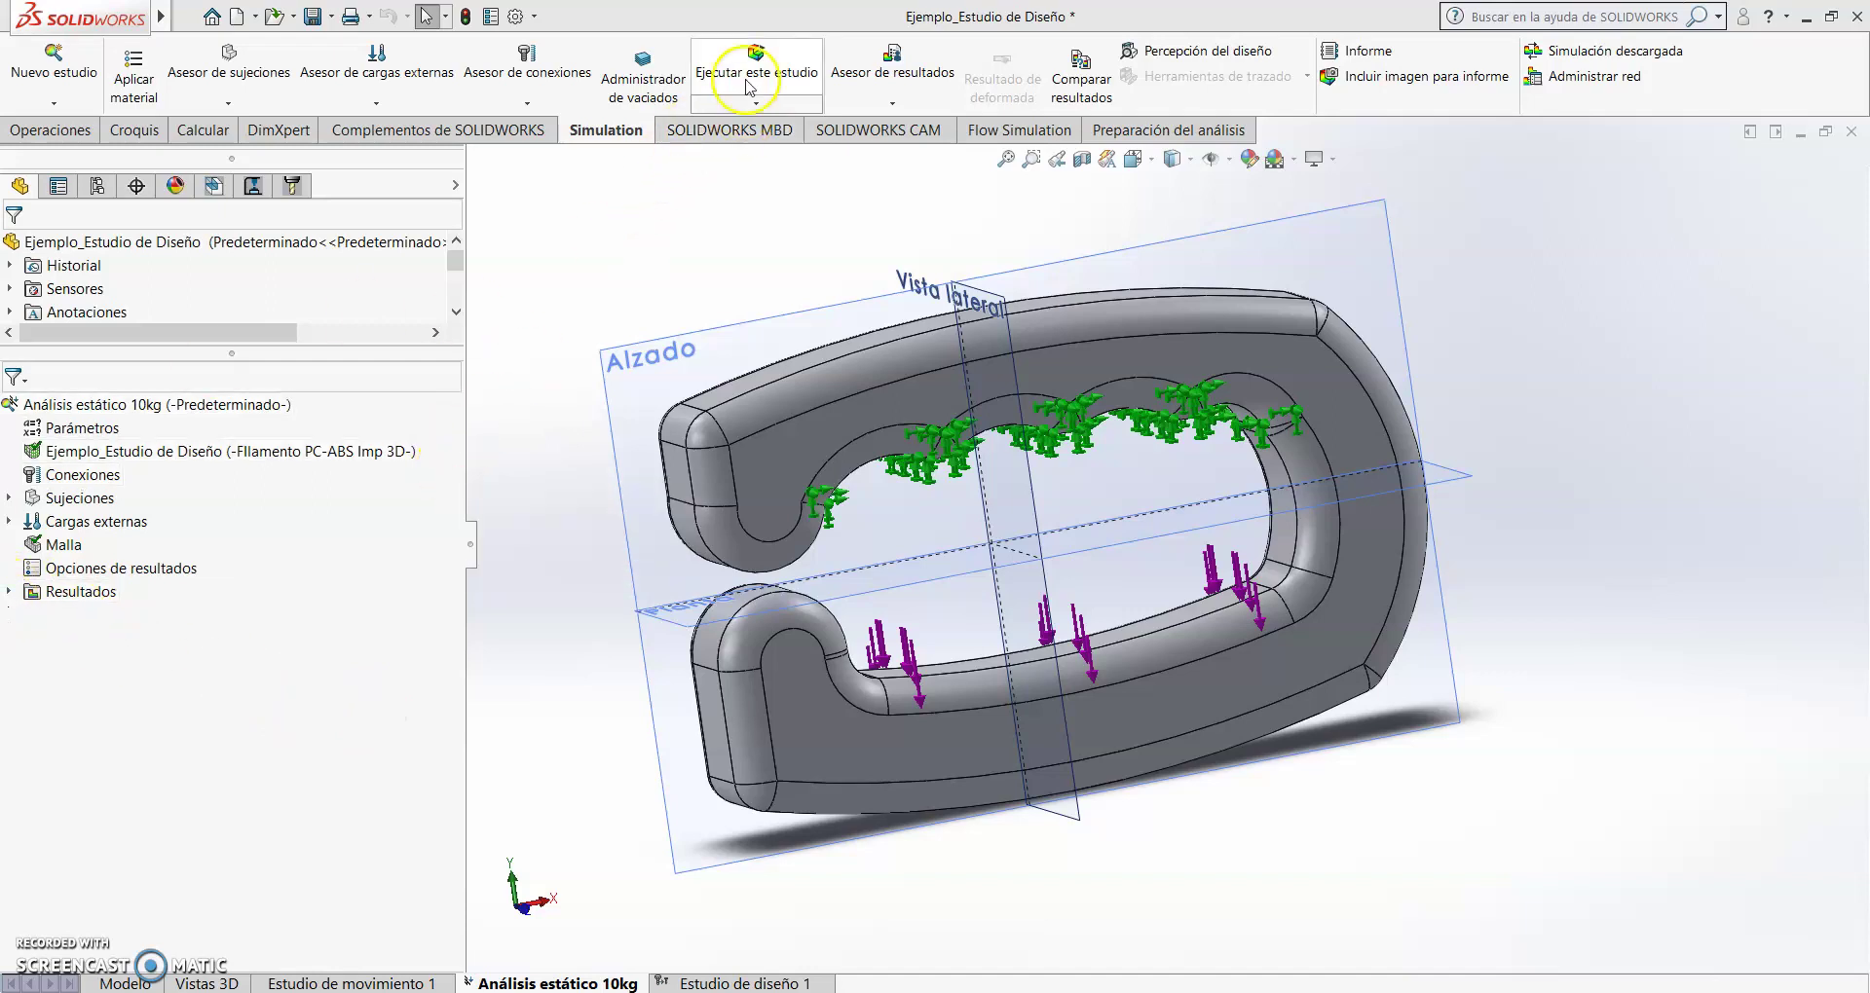
- Expand the study results and examine the displacement, equivalent strain and factor of safety plots
click(12, 593)
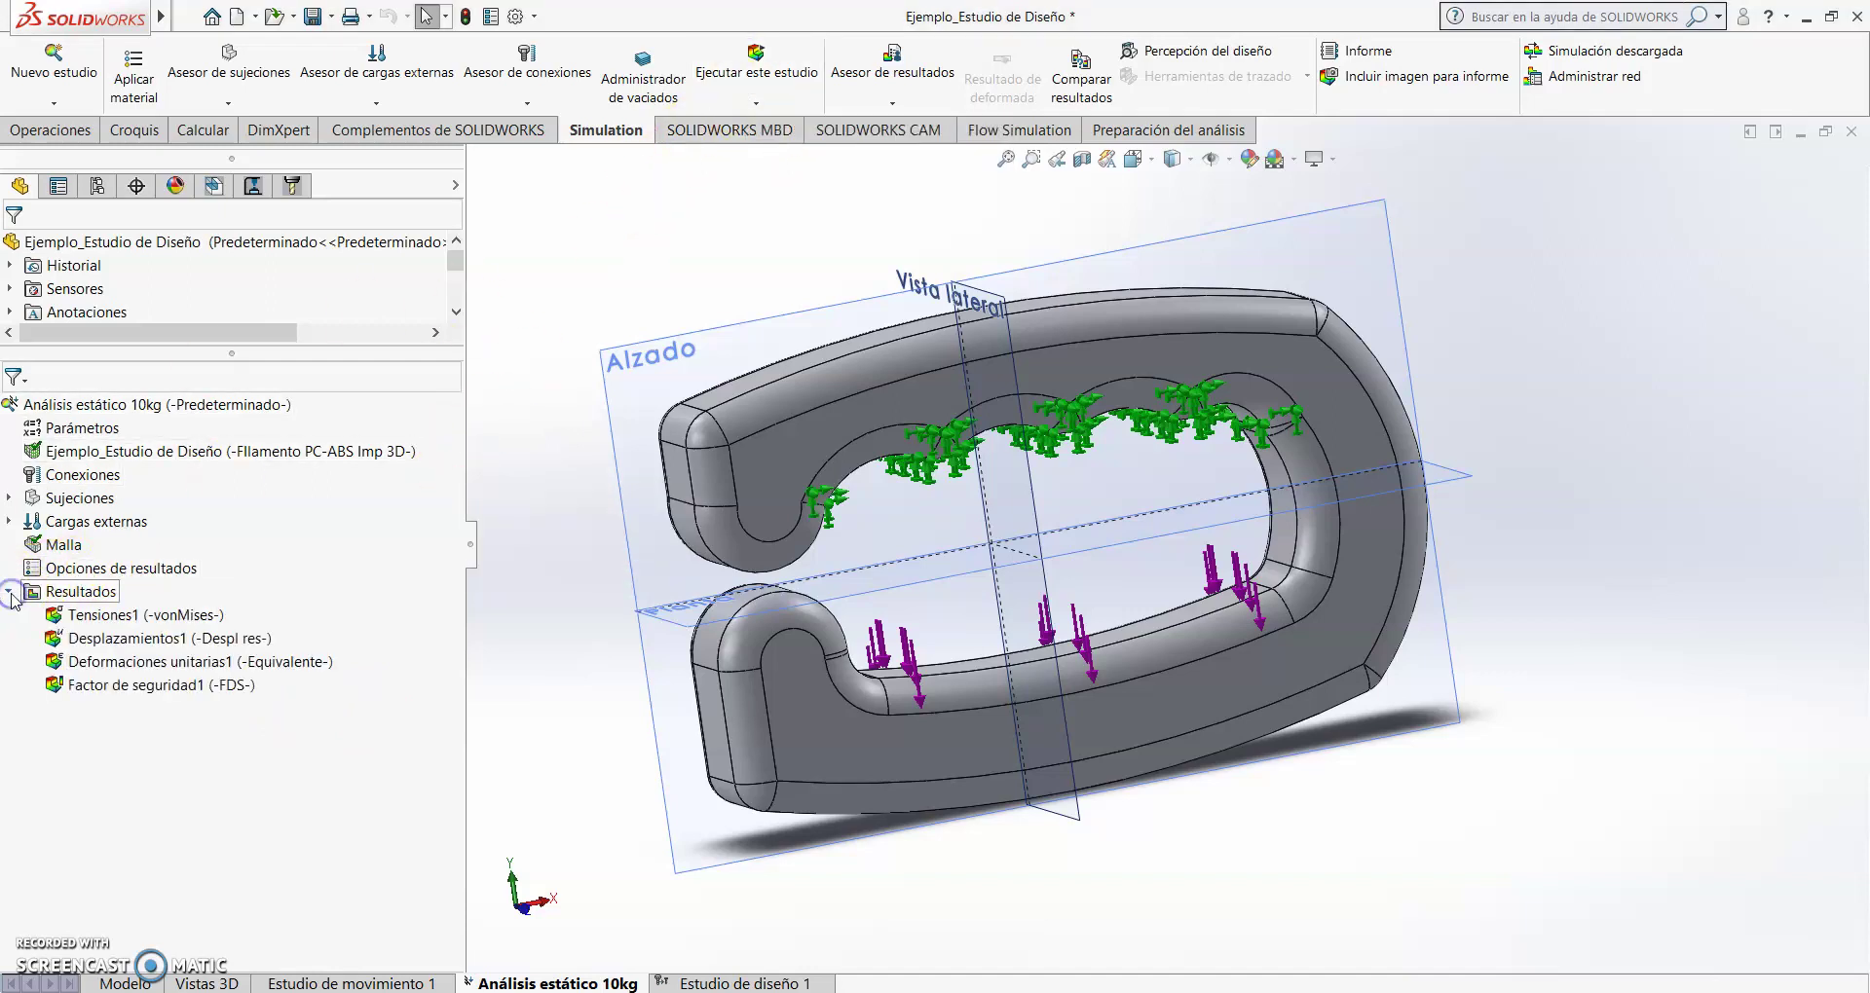
click(103, 616)
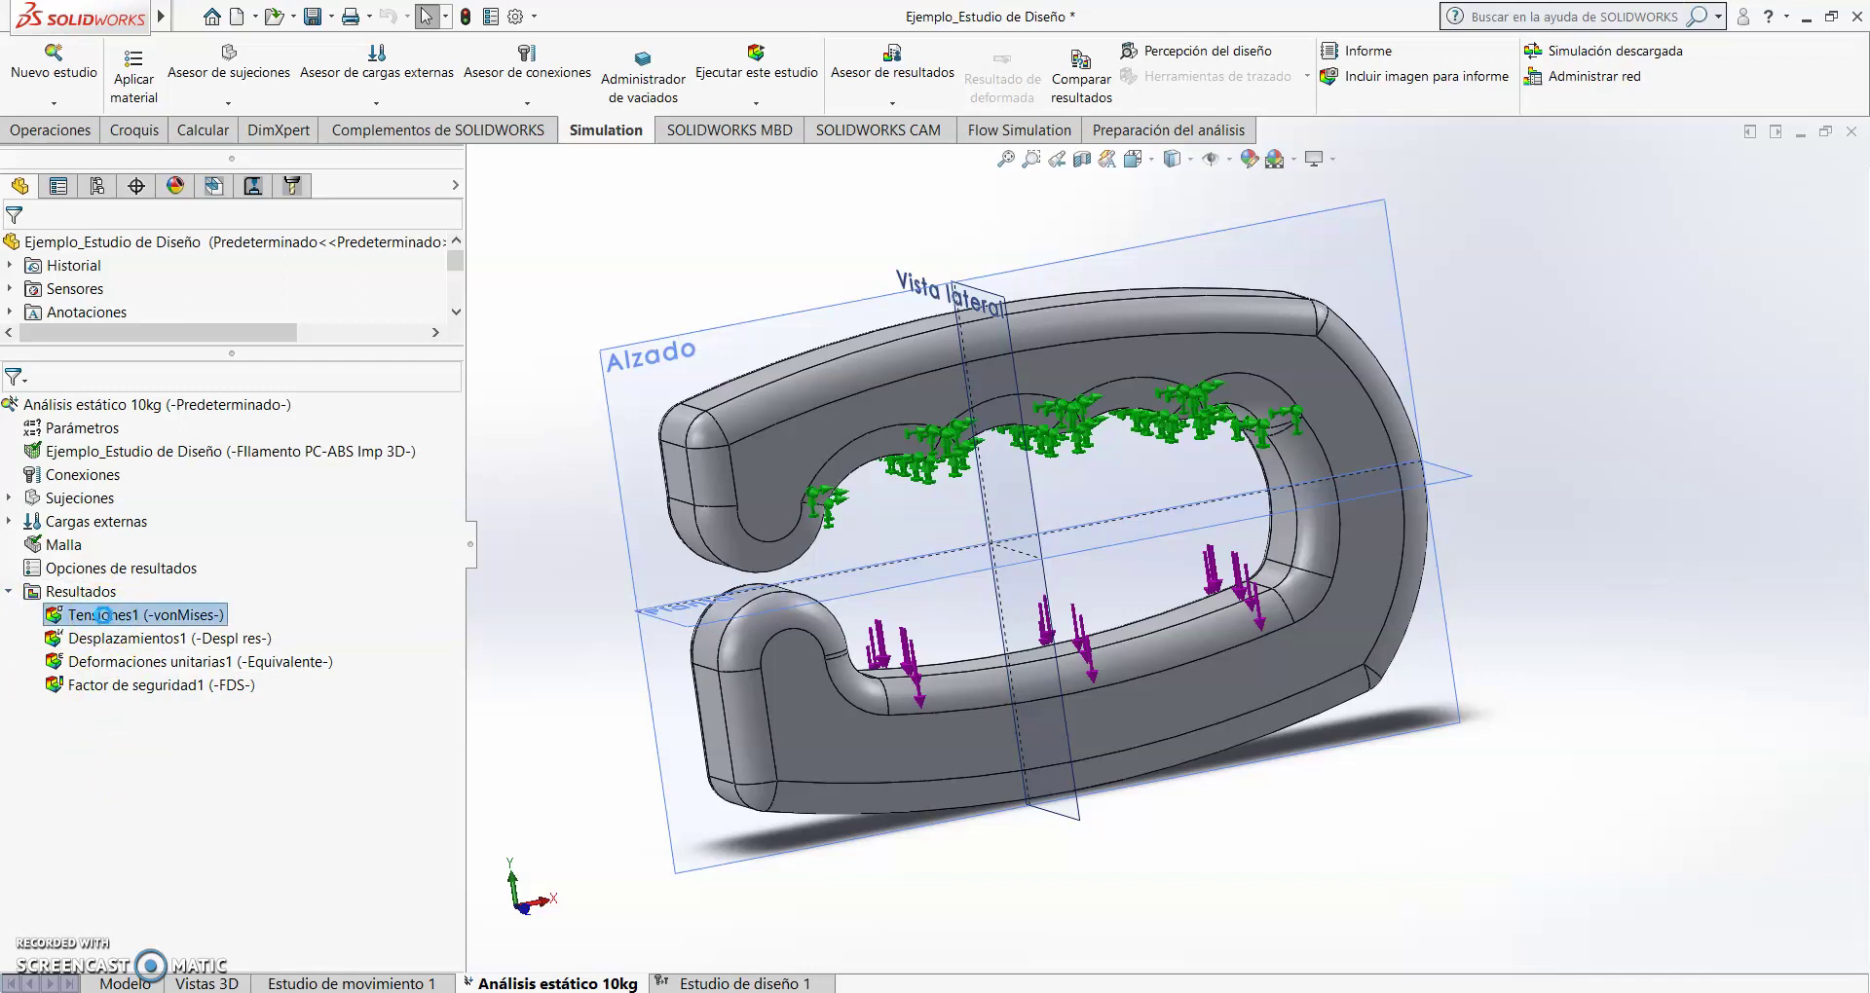
double_click(107, 638)
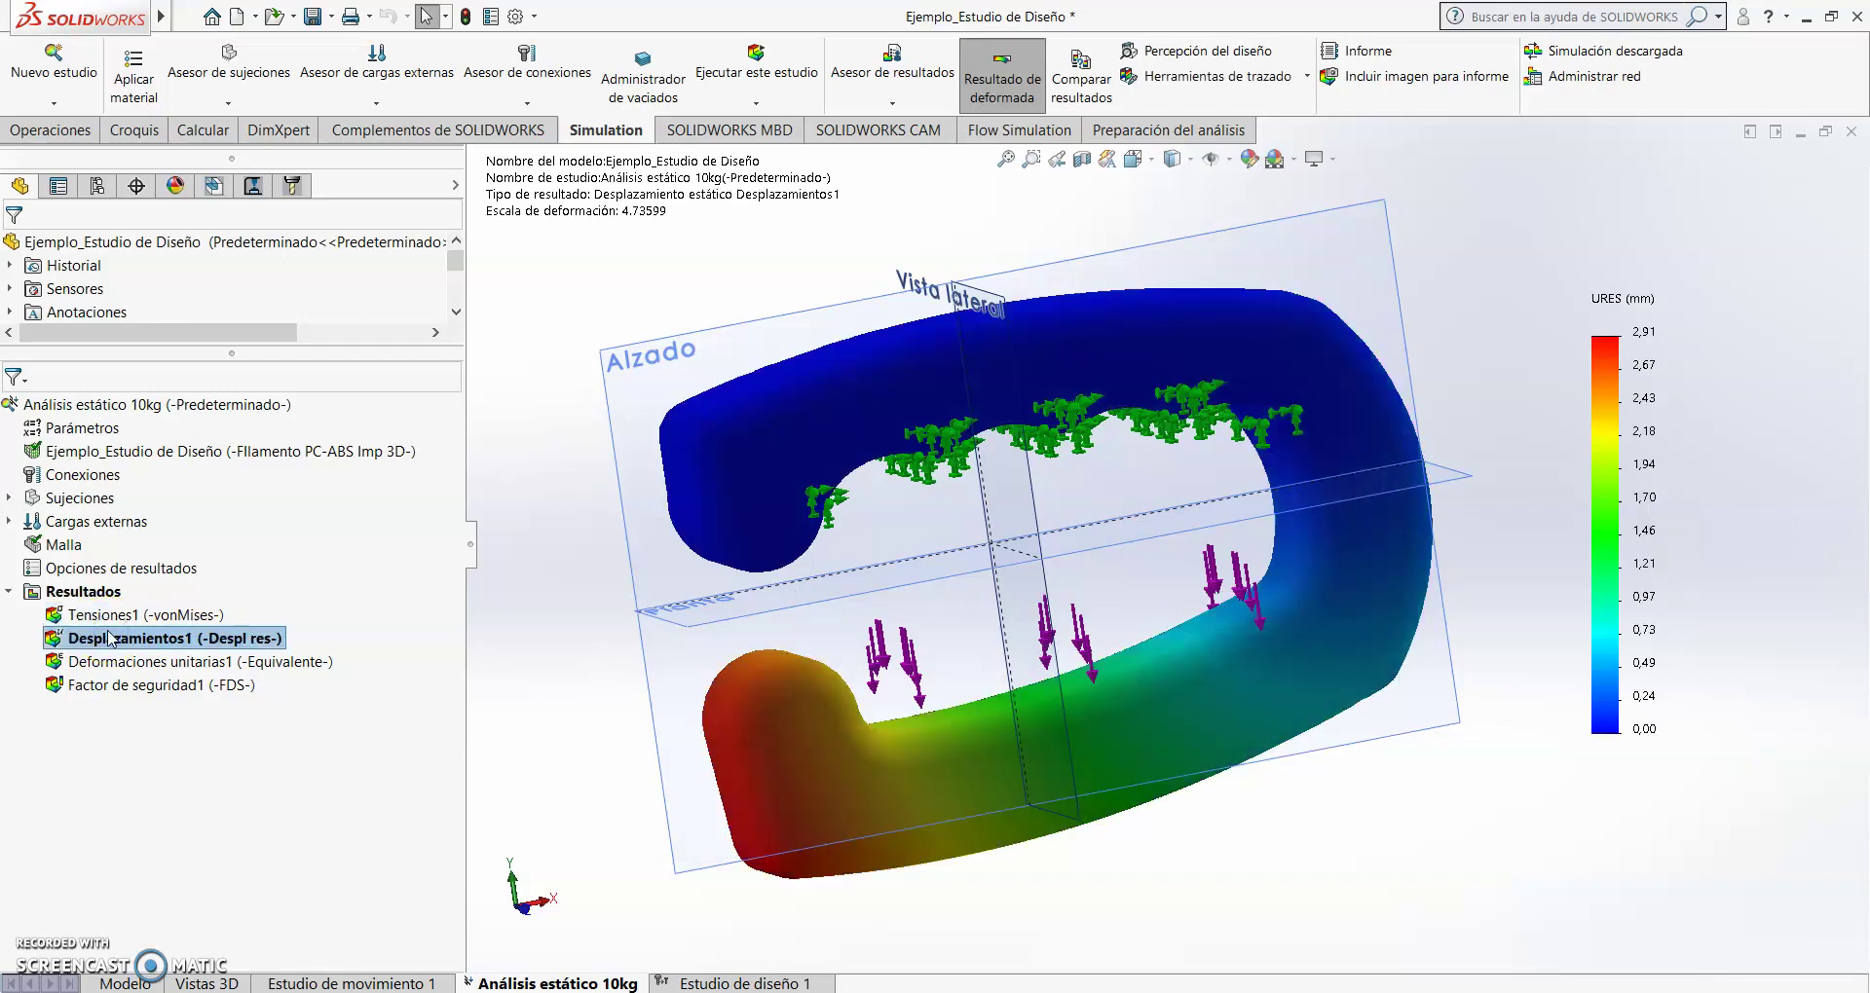
double_click(89, 662)
double_click(89, 685)
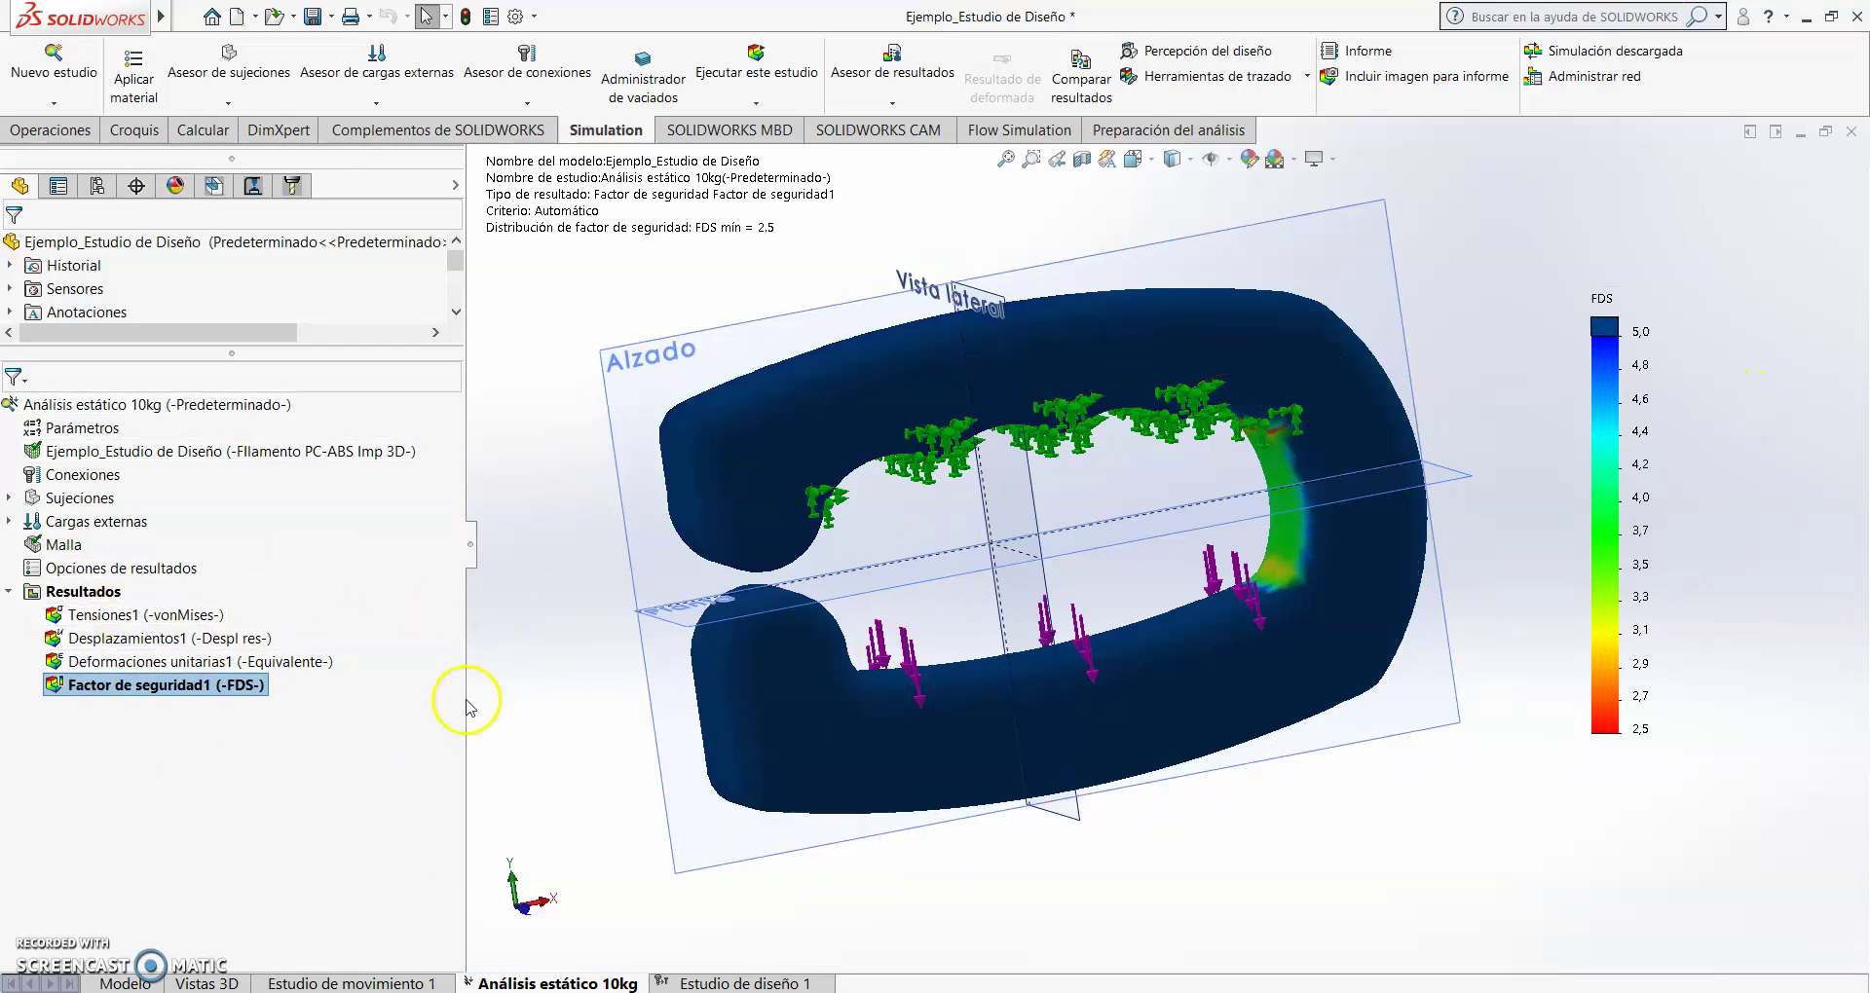
click(96, 522)
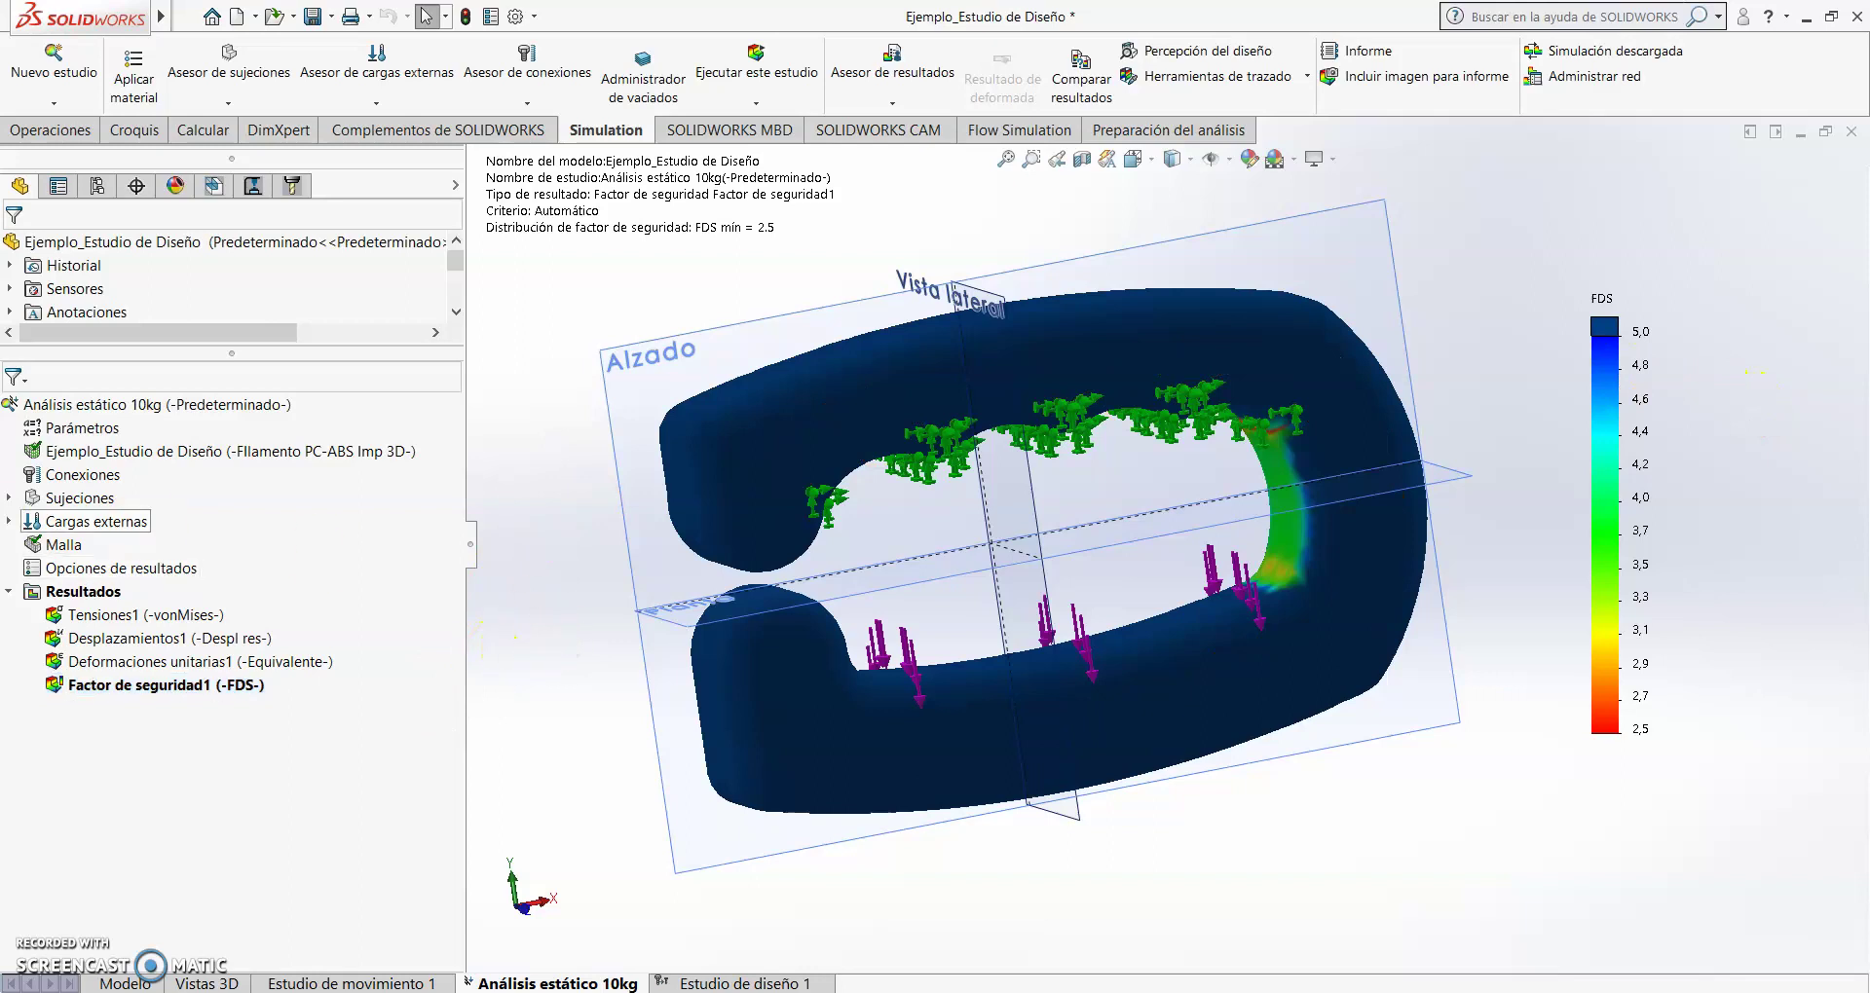
- Expand the external loads and review the factor of safety and von Mises stress plots
click(9, 521)
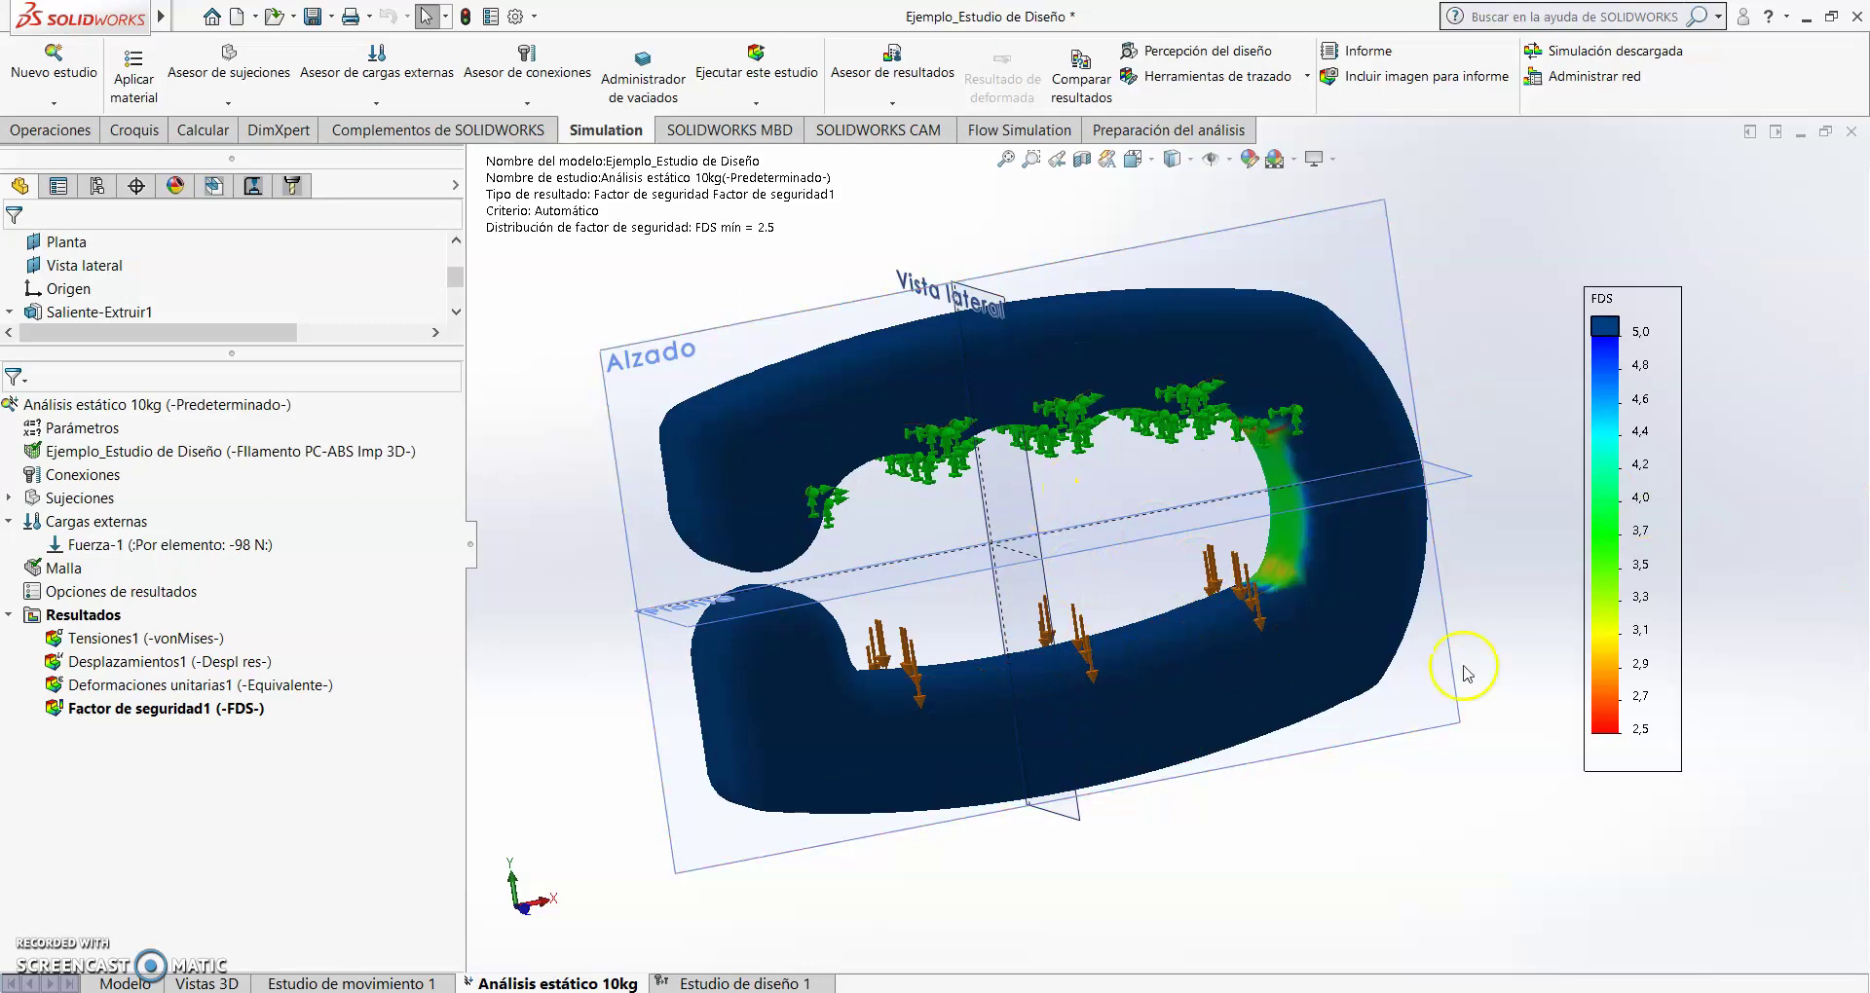
click(180, 711)
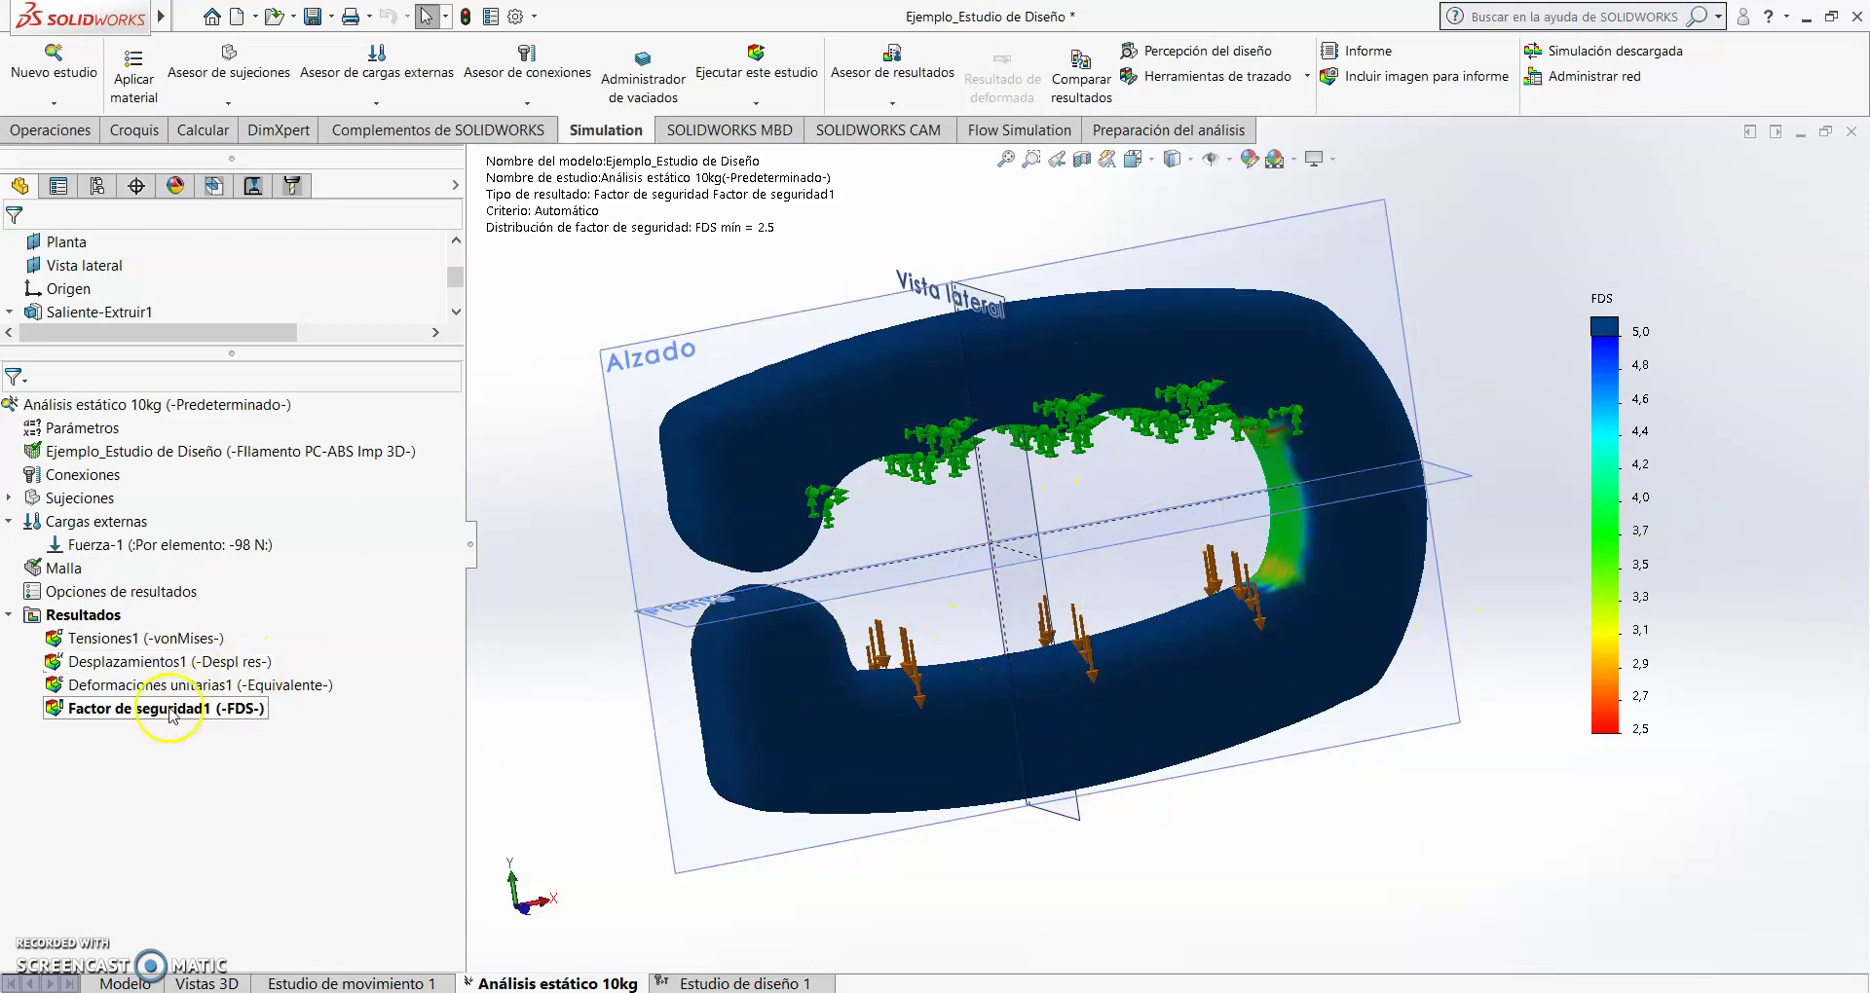
click(114, 640)
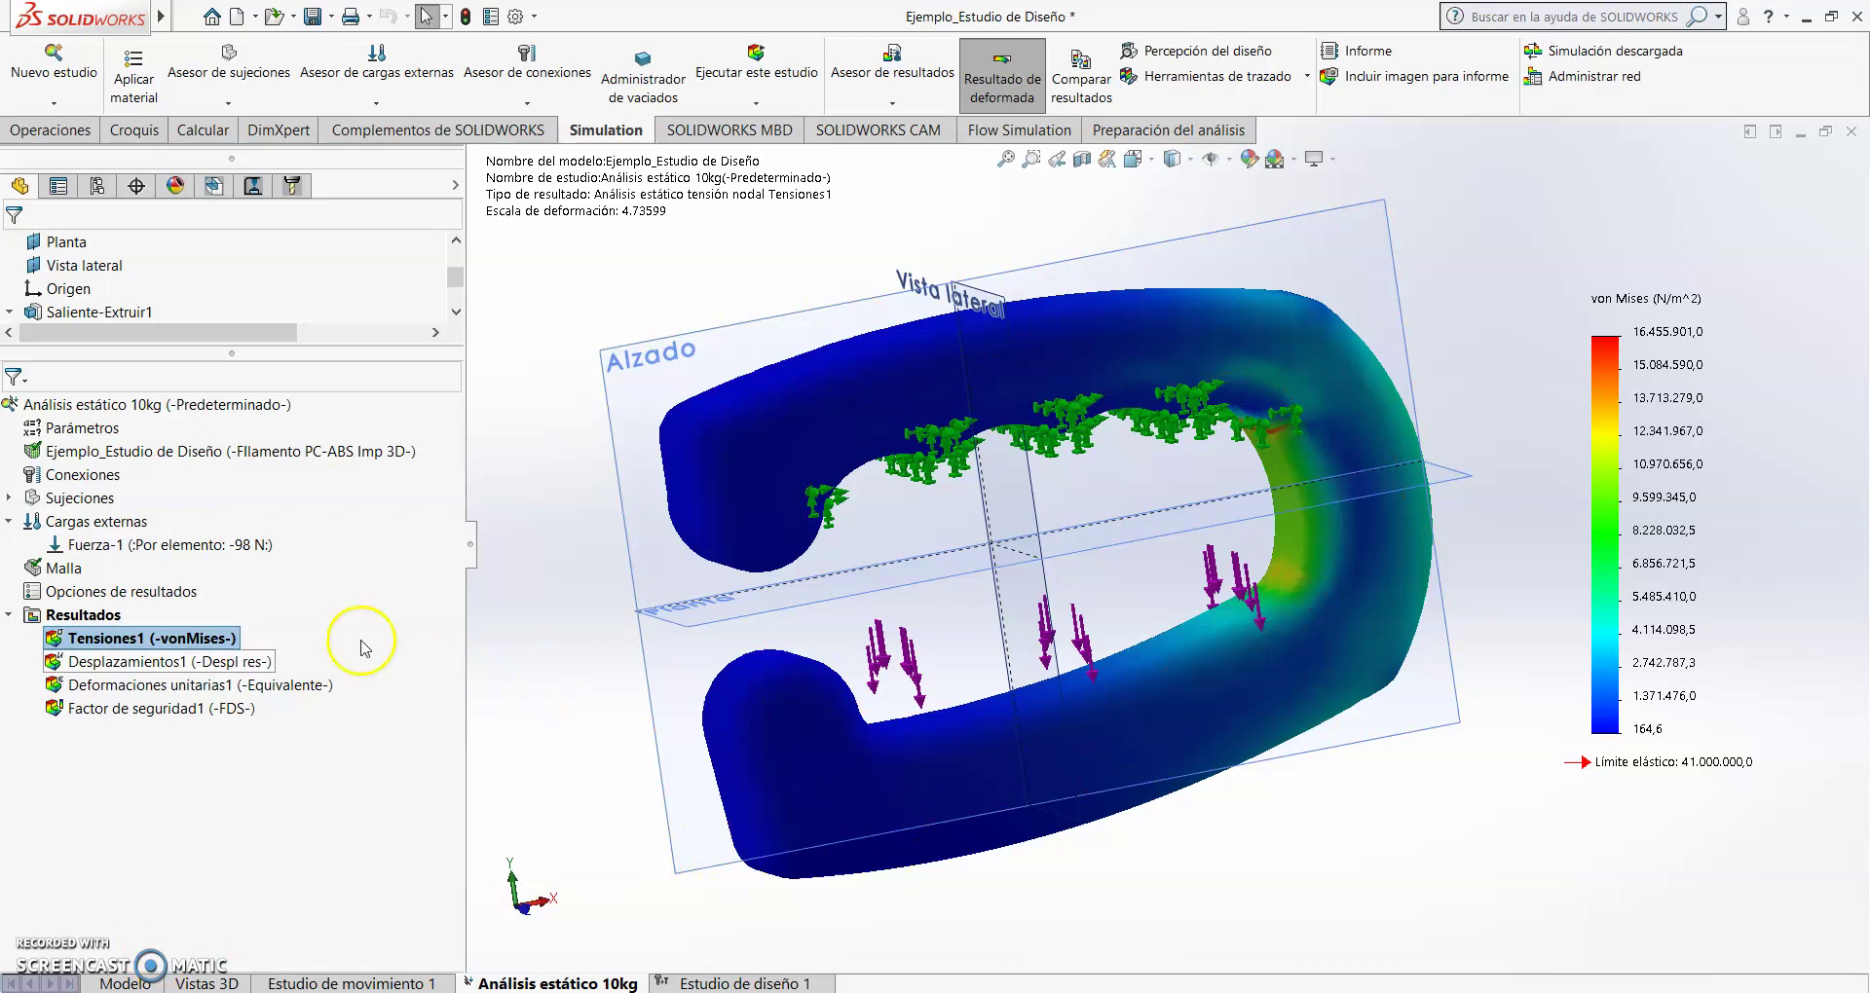
- Review the properties of the study part's material, Filamento PC-ABS Imp 3D, and close the material definition without changes
click(243, 465)
right_click(208, 452)
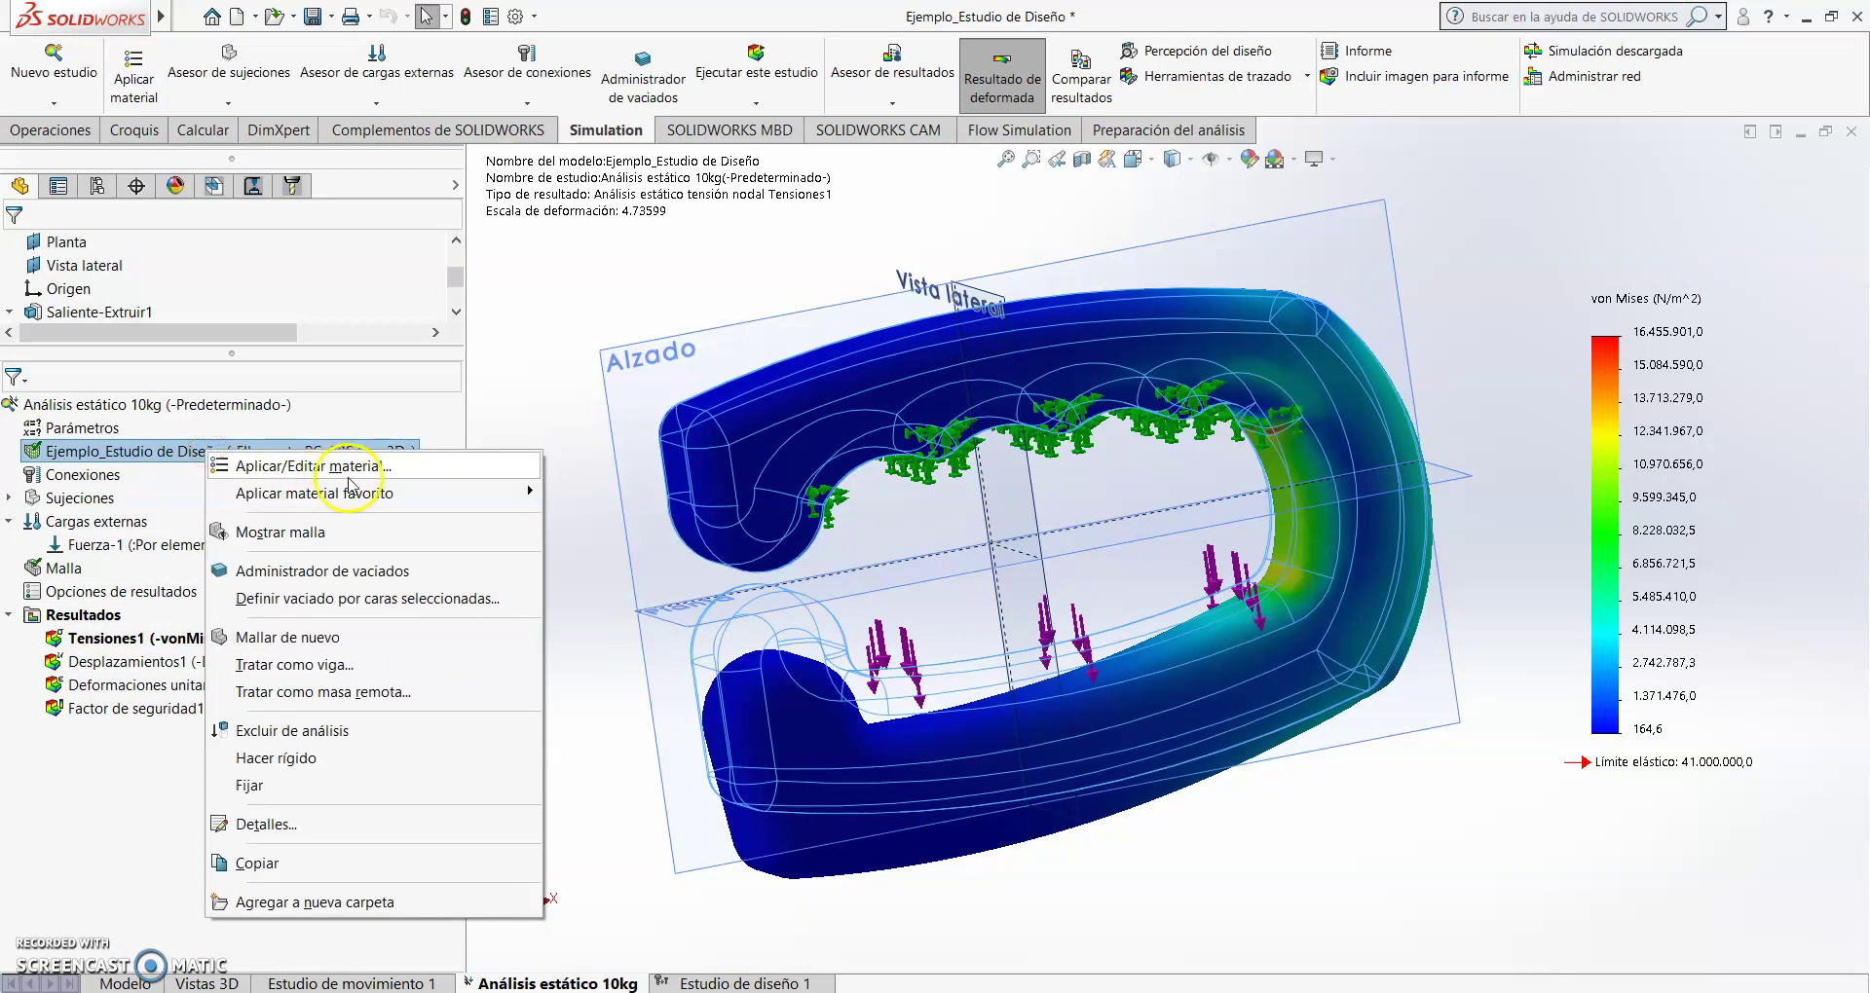
click(381, 467)
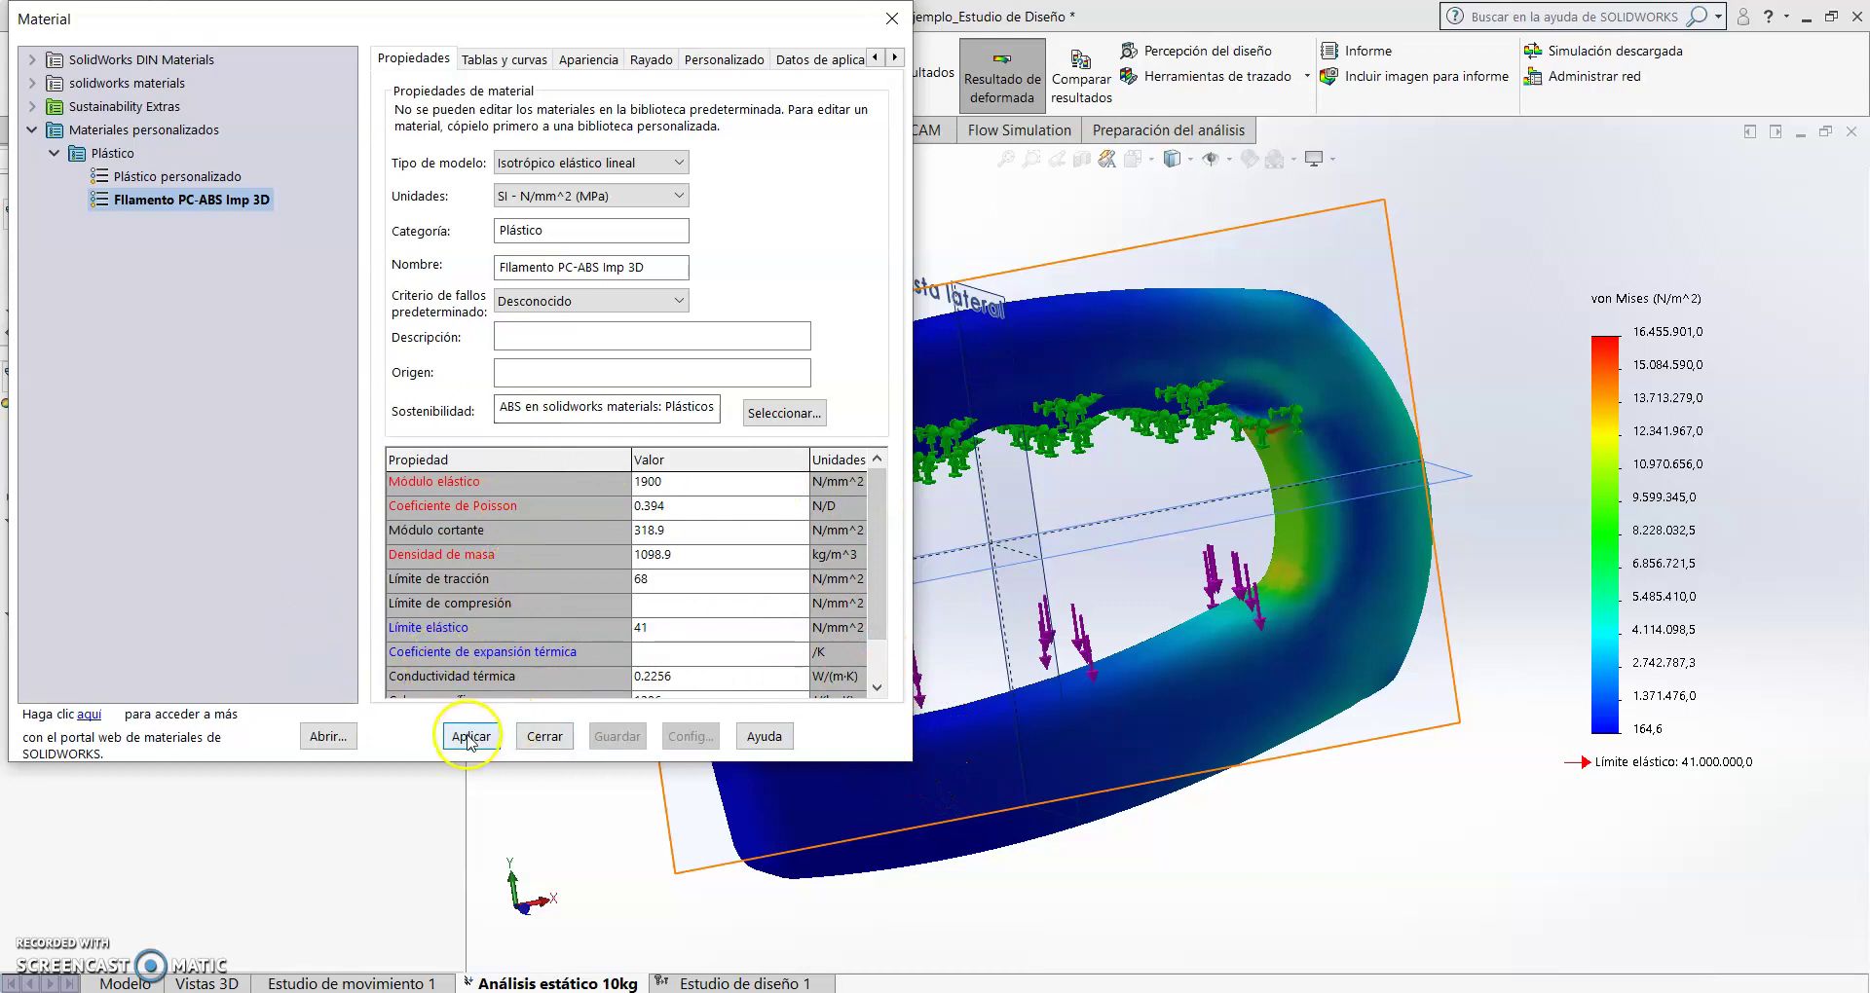
click(542, 737)
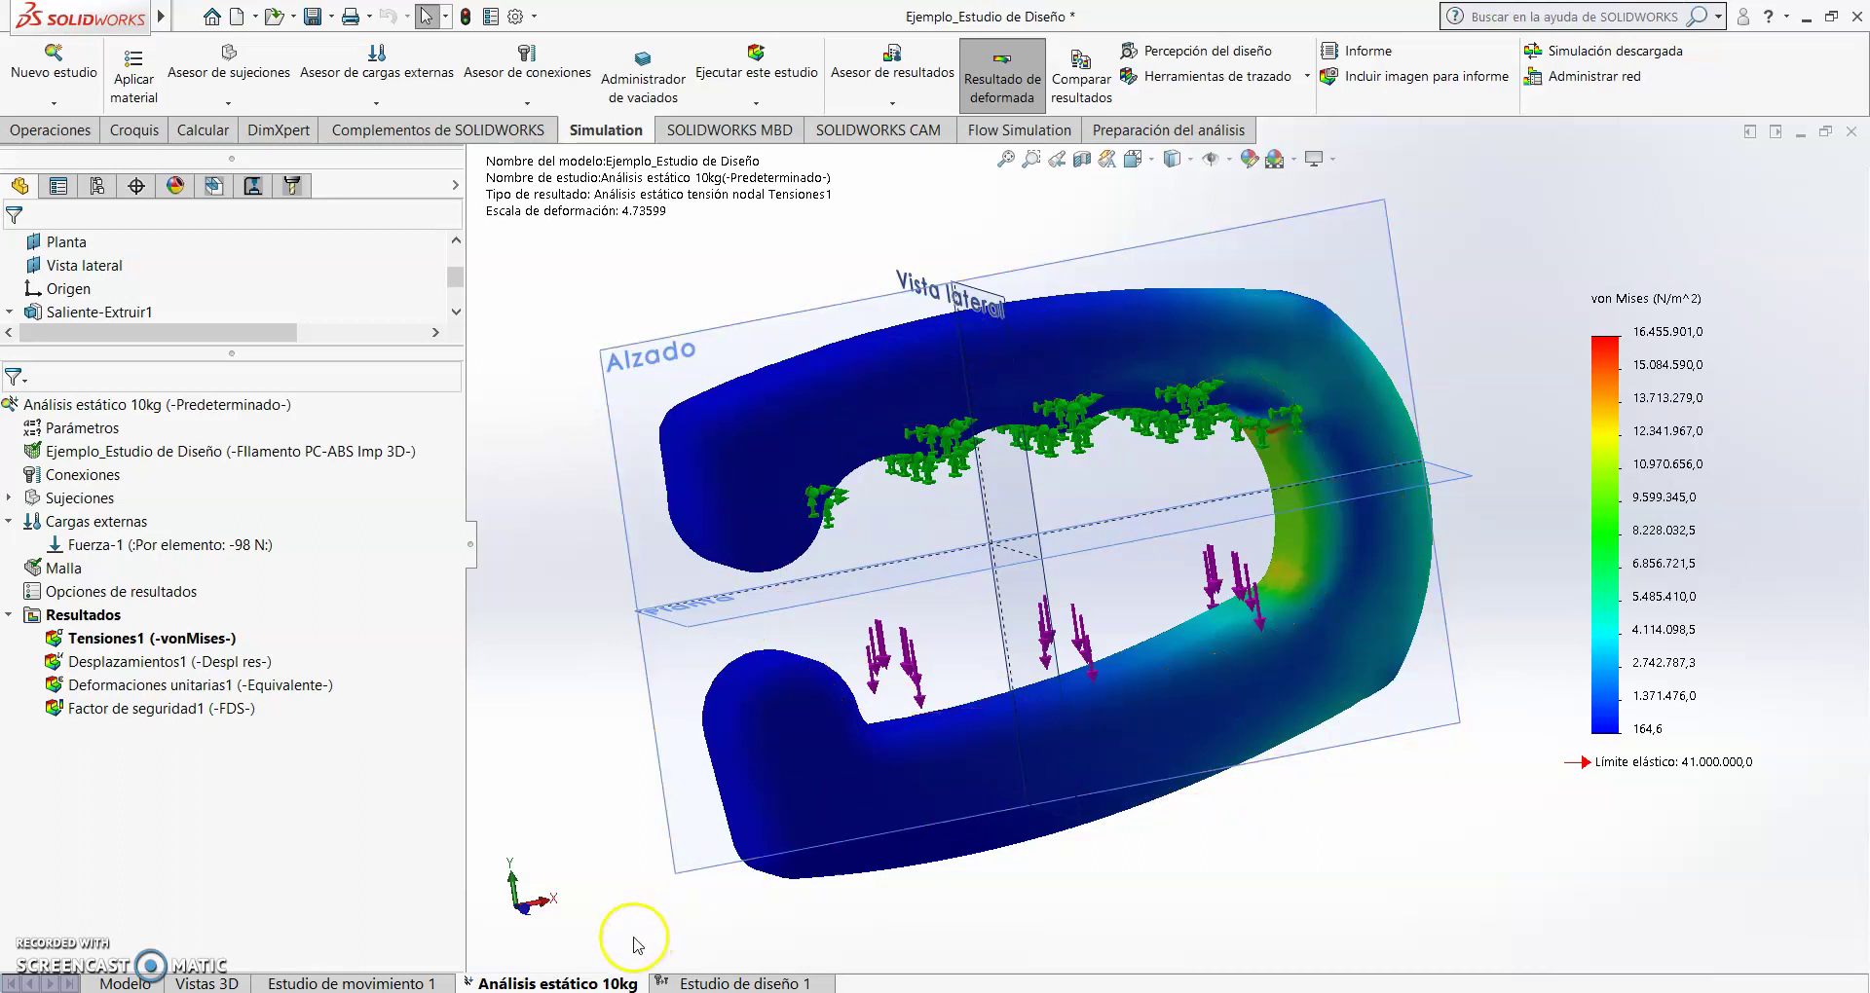
- Create a new design study and return to the variable view of Estudio de diseño 1
right_click(548, 985)
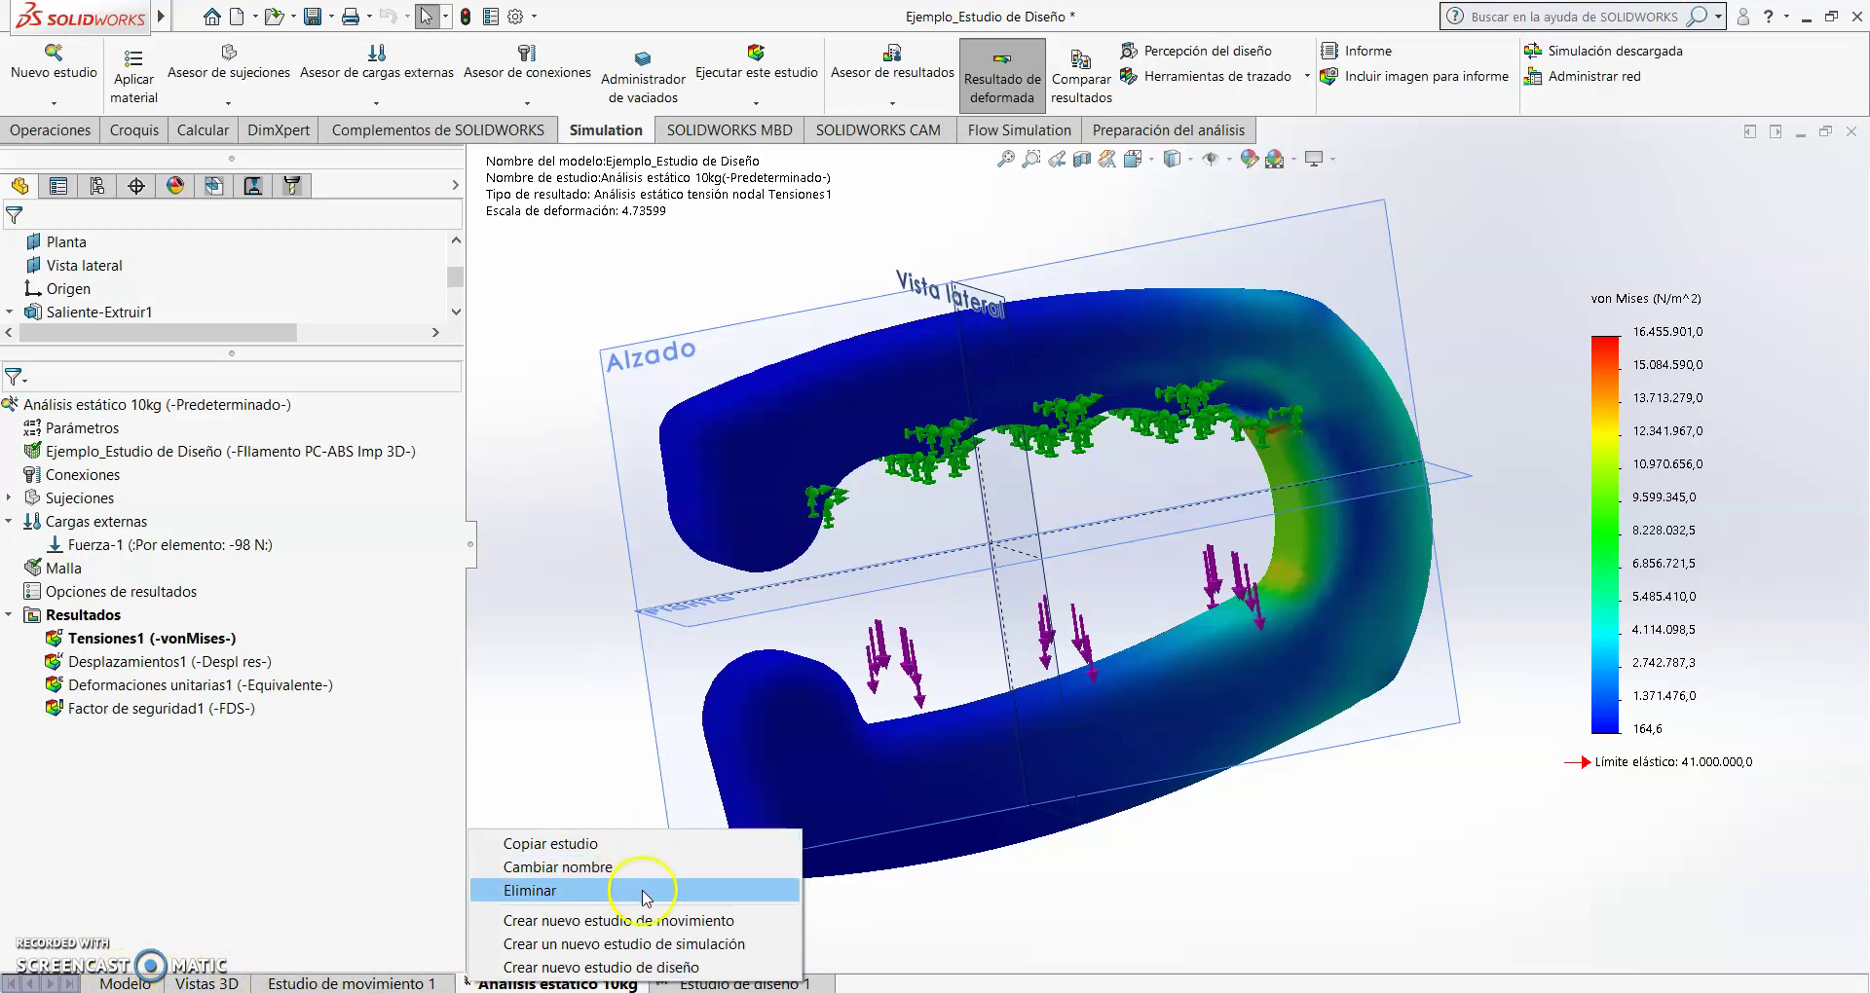
click(641, 967)
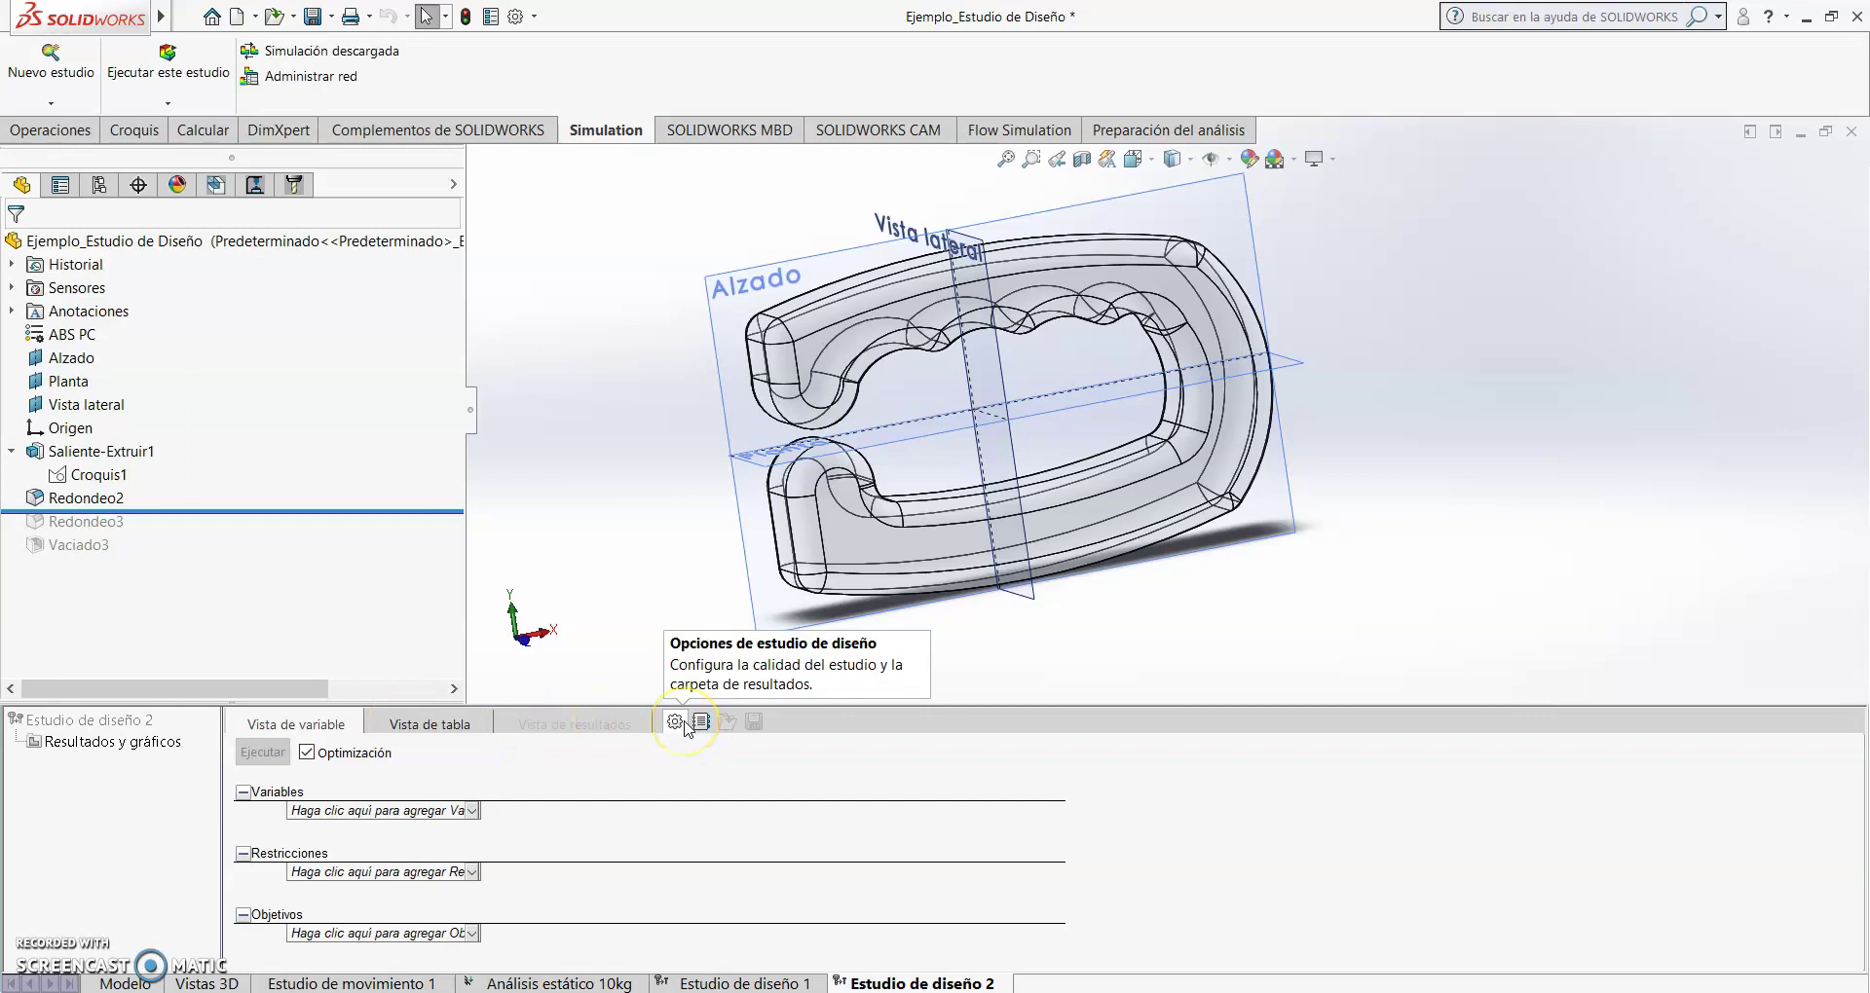
click(738, 722)
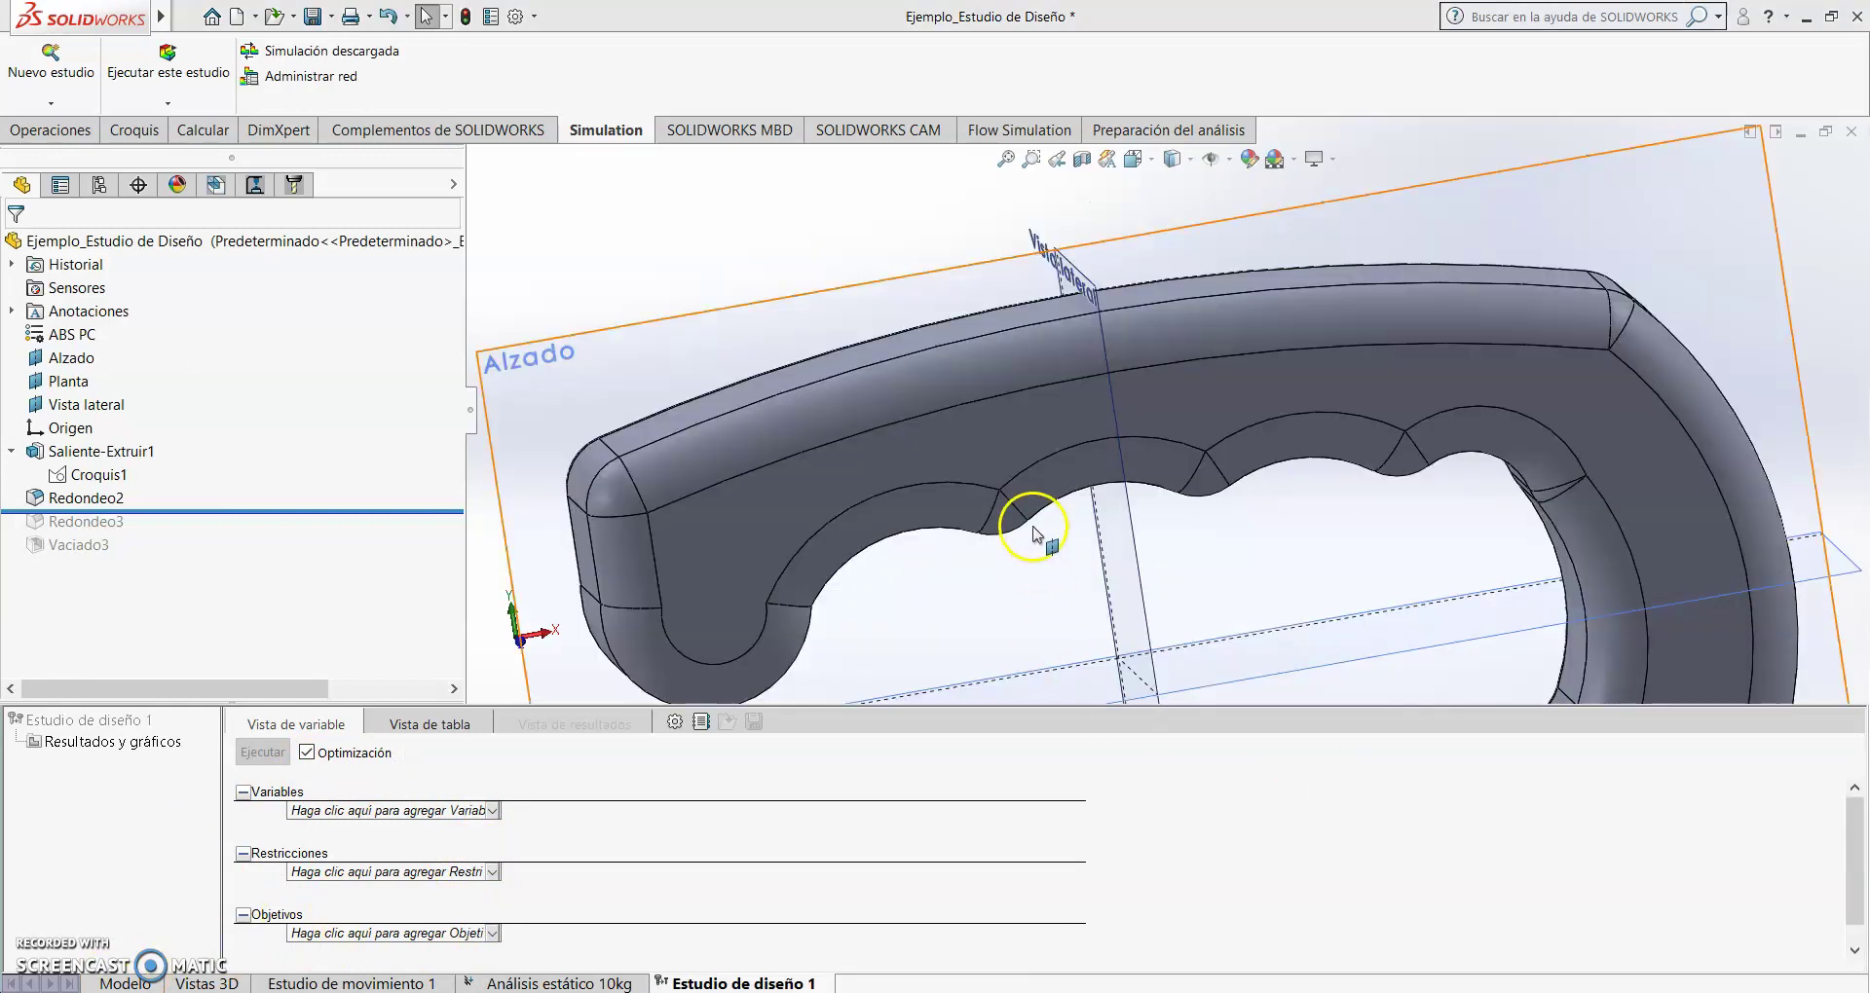
- Examine the handle's solid shape from several angles and highlight the faces belonging to Saliente-Extruir1
scroll(1035, 516, up, 5)
middle_drag(1035, 513, 1120, 557)
scroll(1125, 563, down, 3)
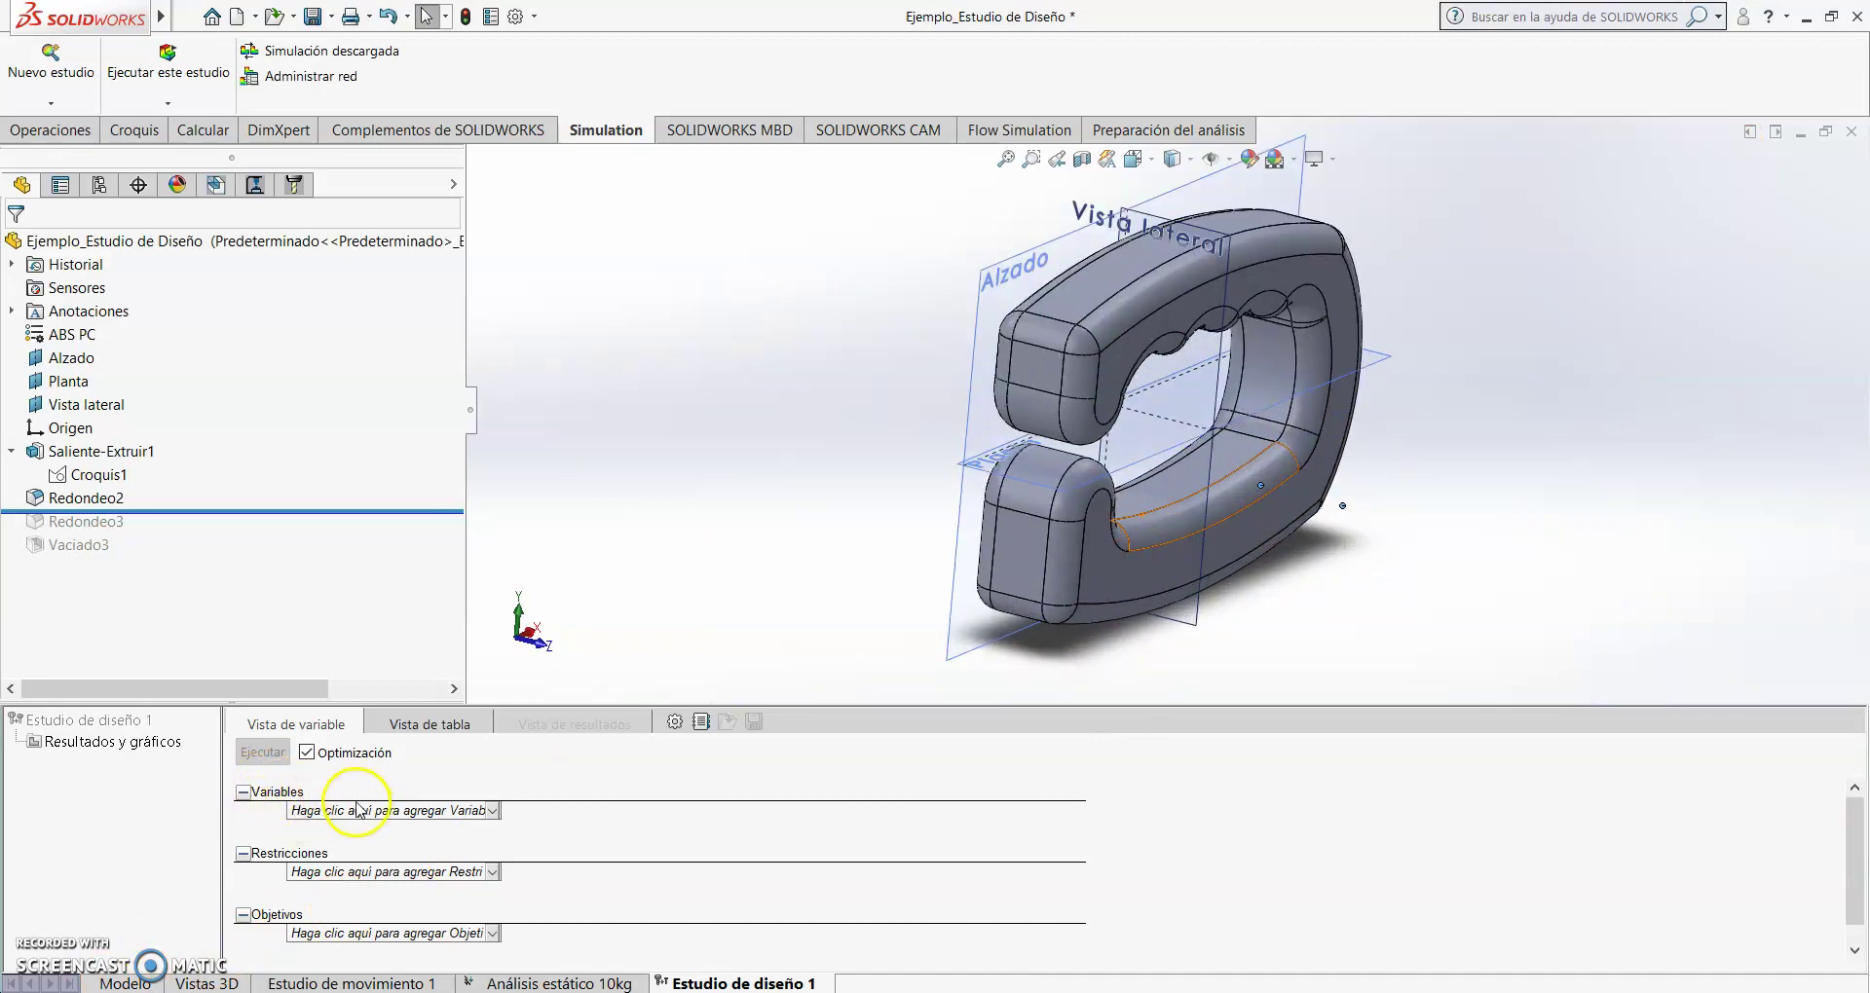
middle_drag(885, 506, 888, 421)
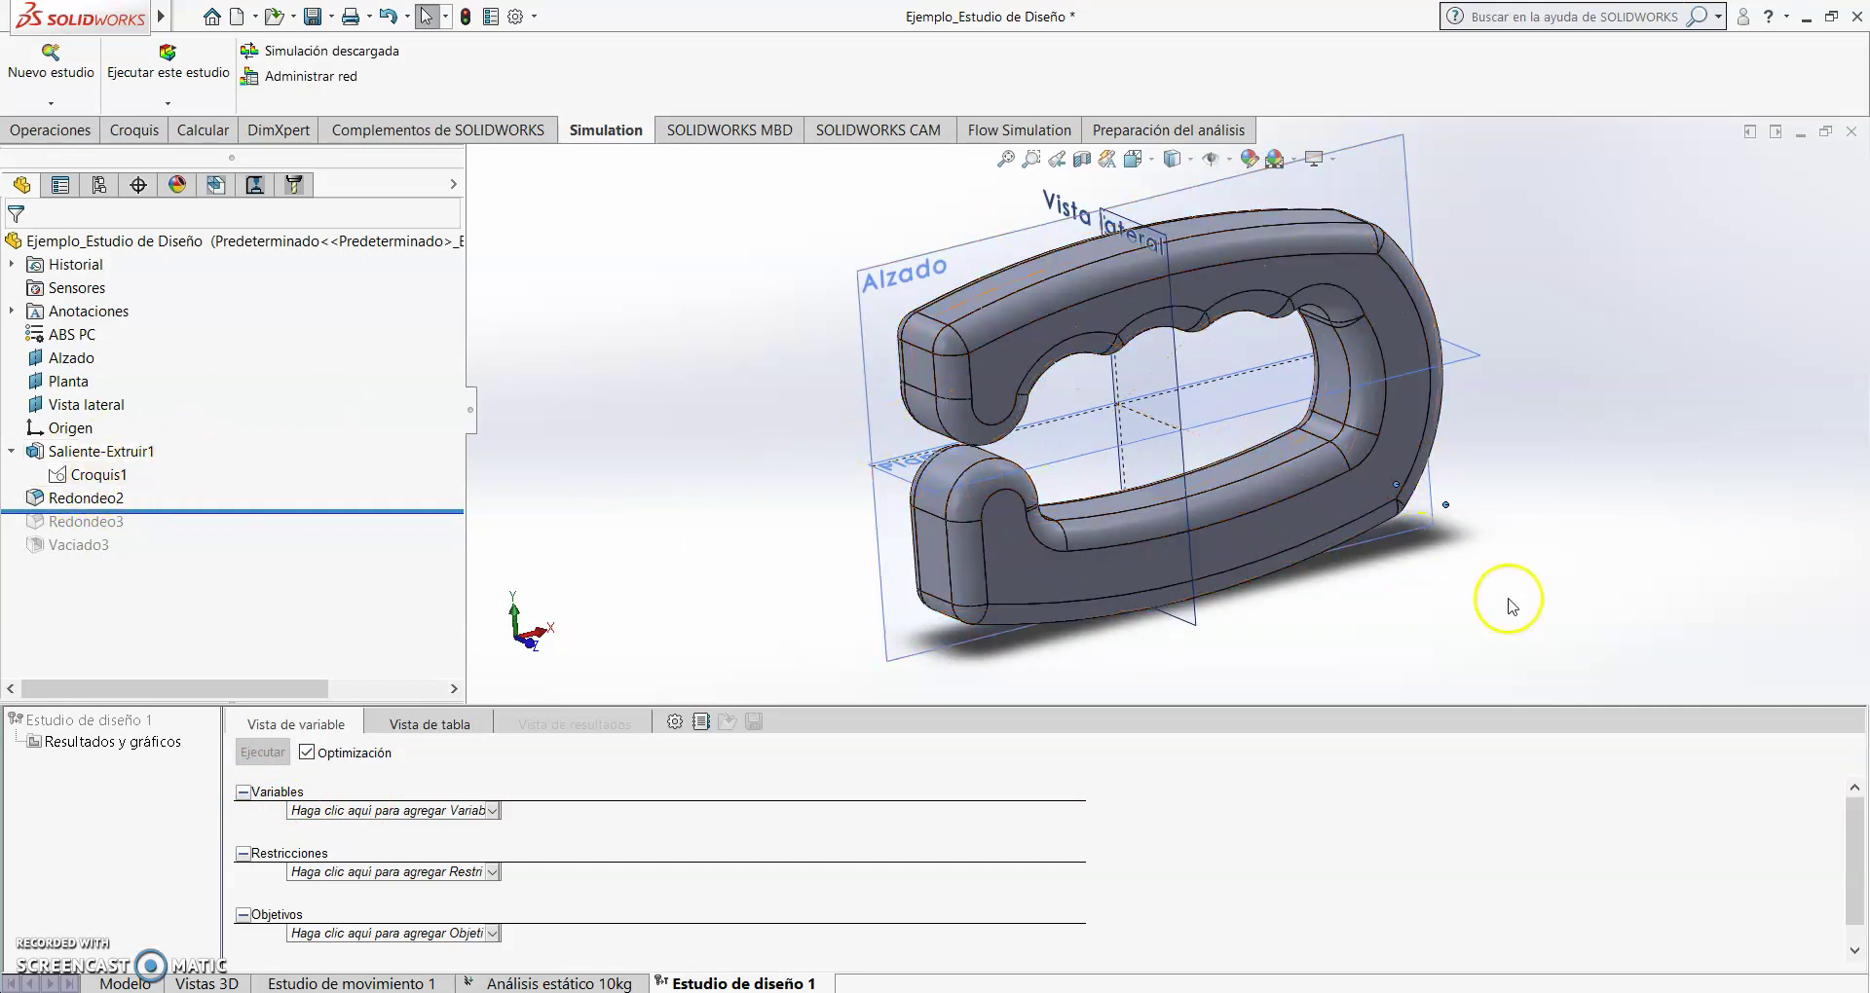
middle_drag(737, 514, 756, 513)
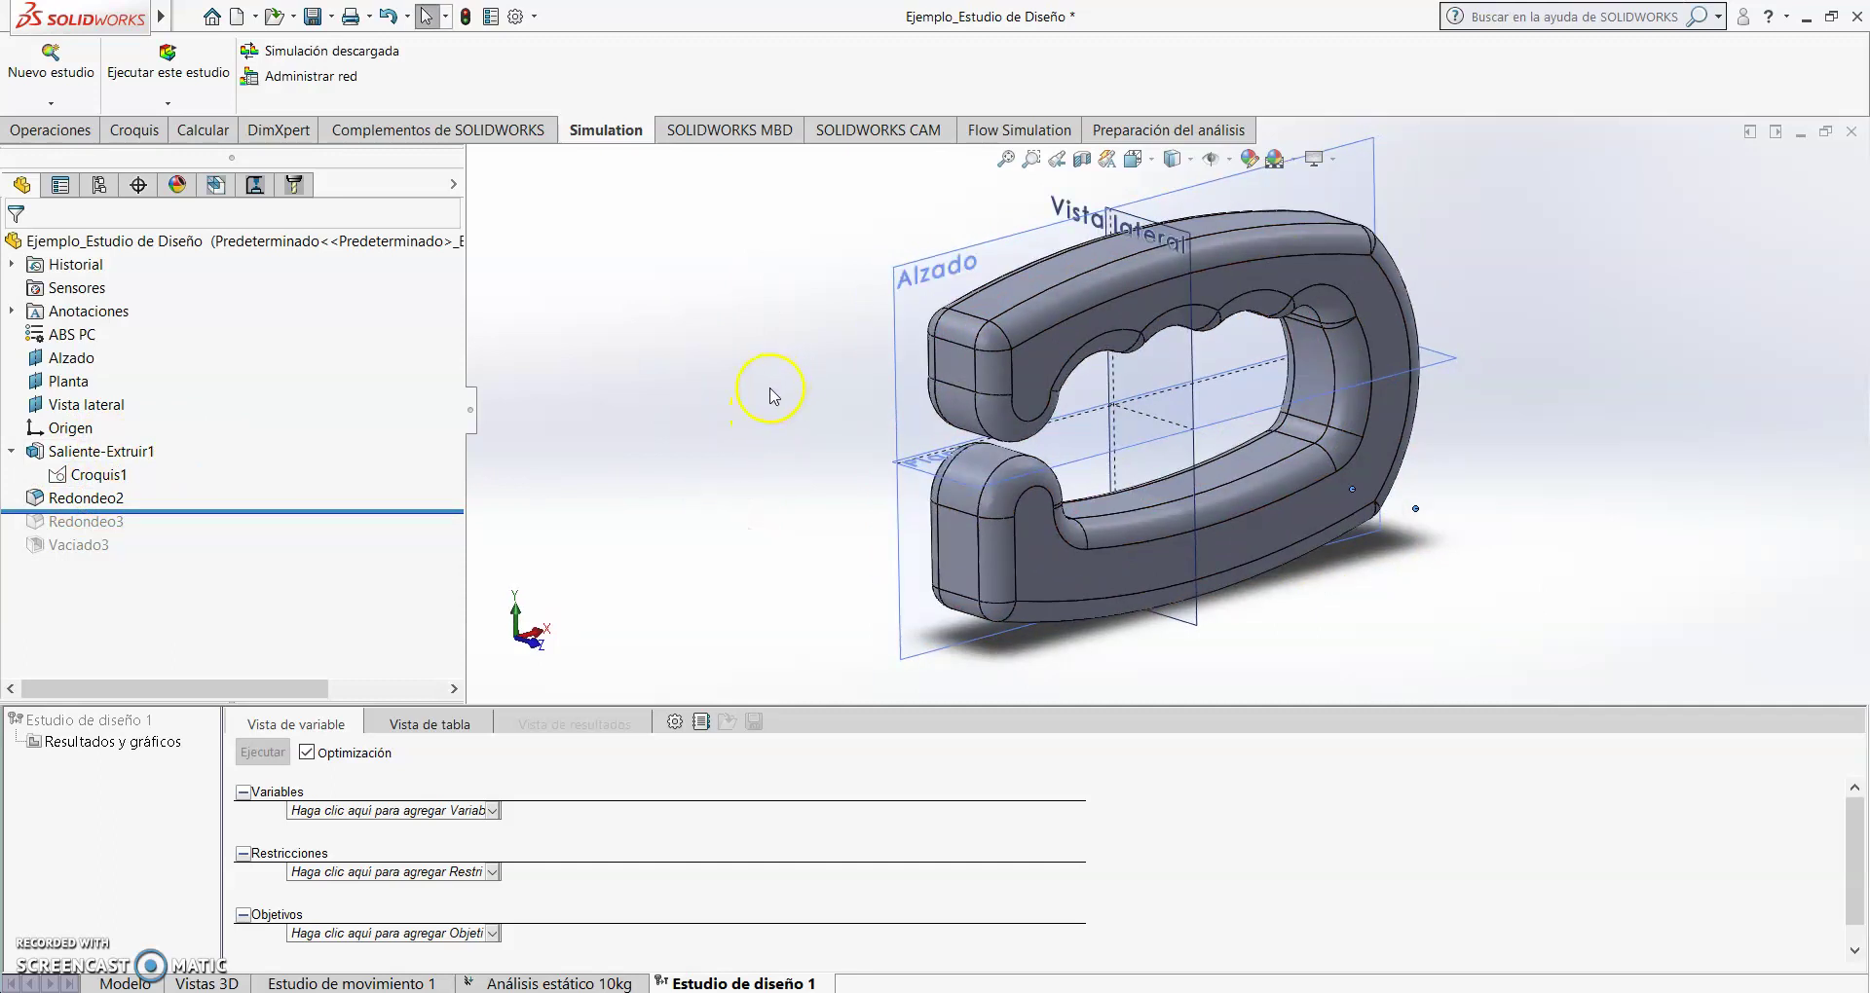
middle_drag(826, 336, 829, 352)
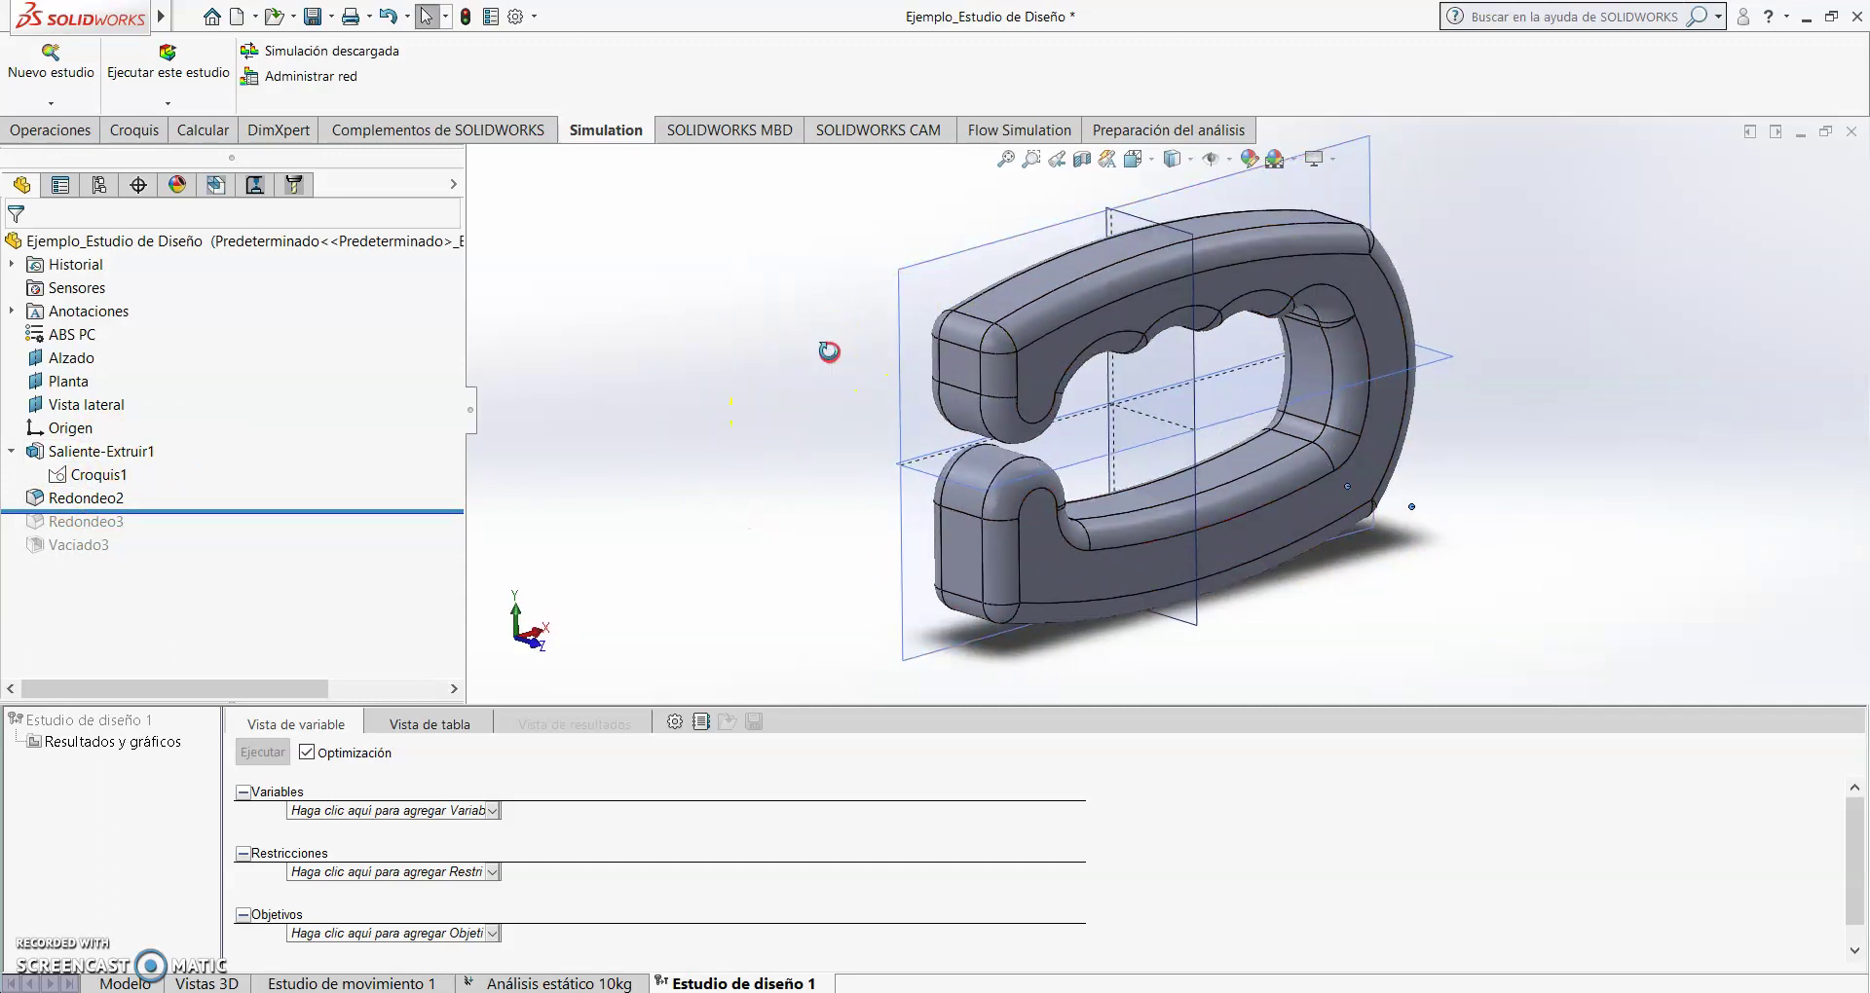
scroll(1077, 372, down, 4)
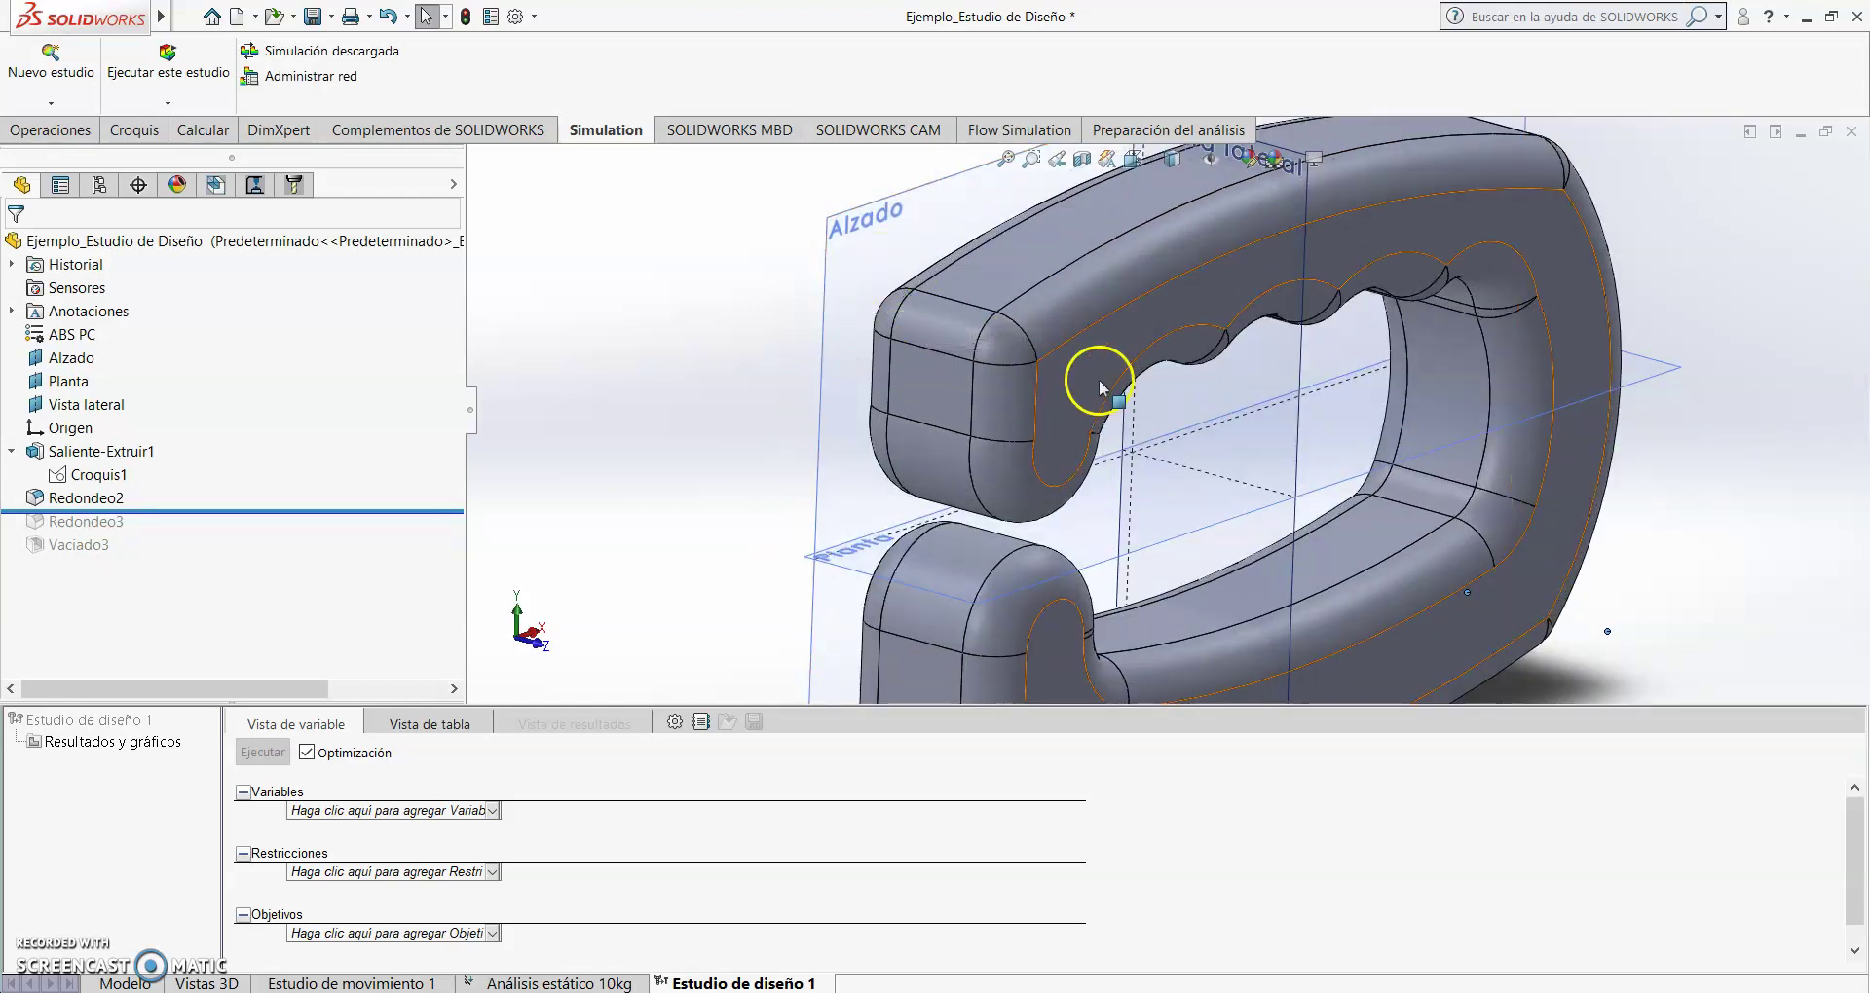
click(102, 452)
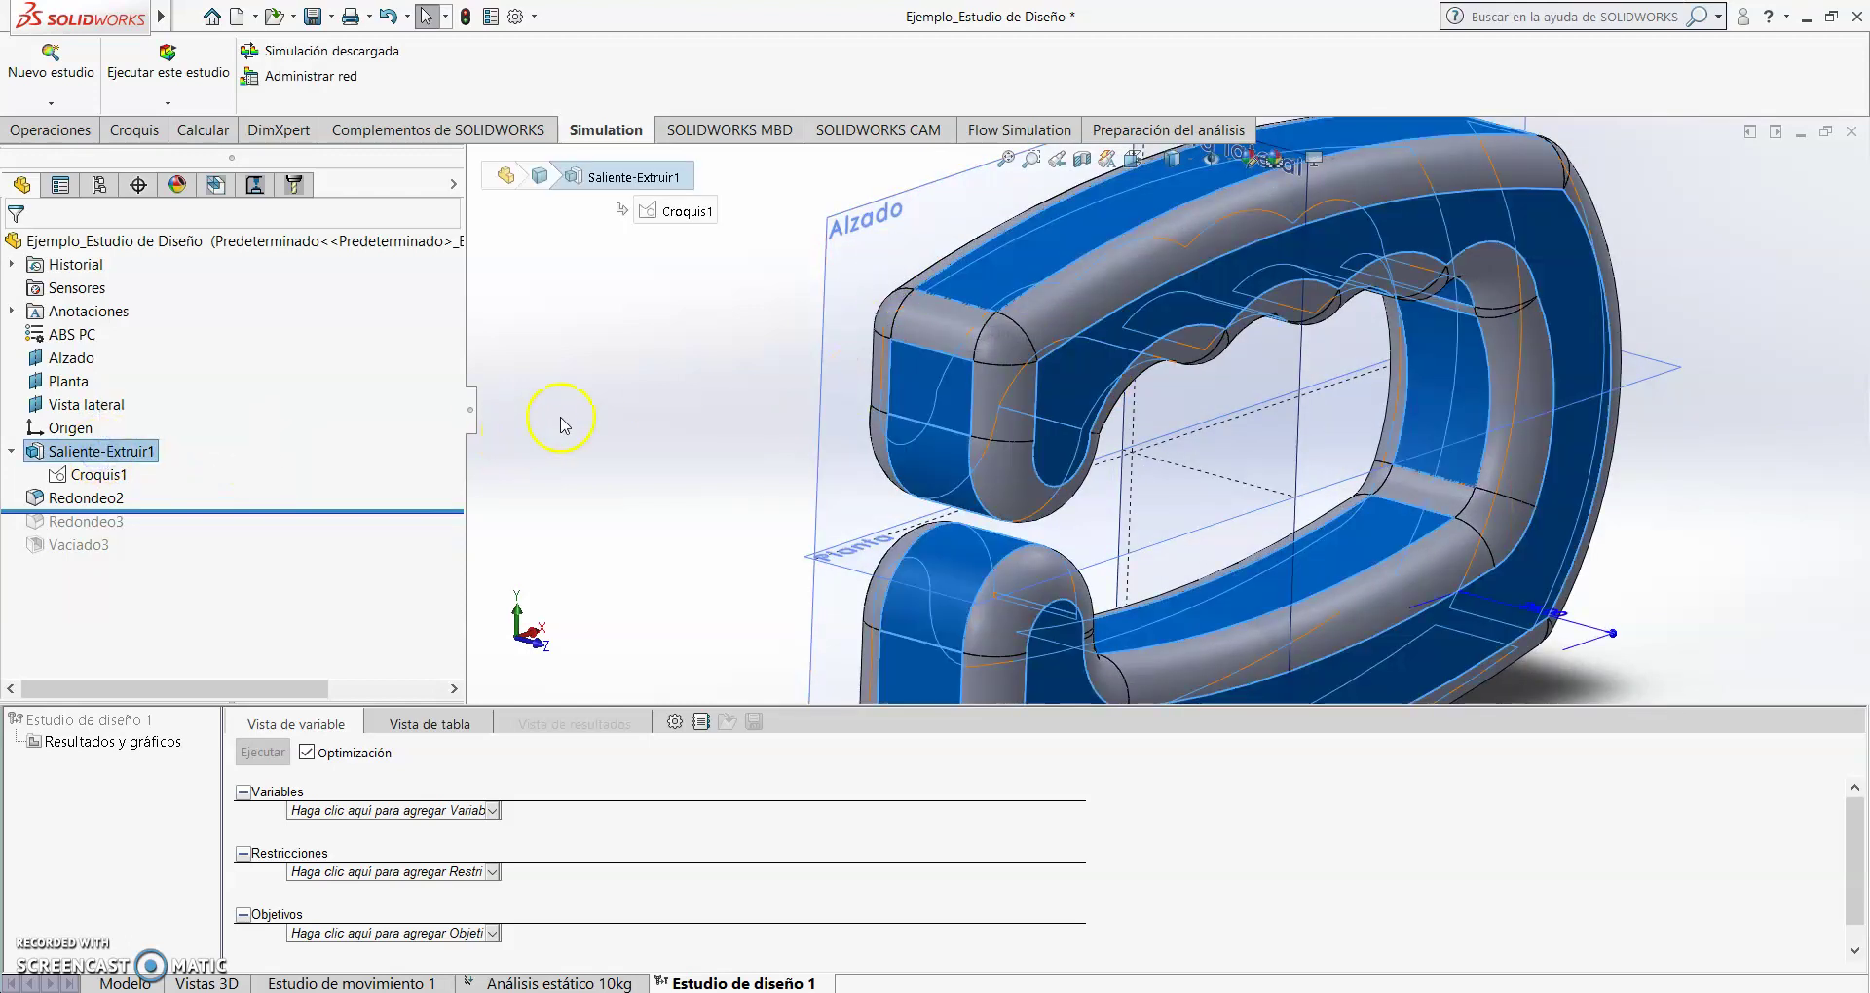
click(639, 415)
- Display the dimensions of Croquis1 and examine those around the finger grips and the upper arm
scroll(1022, 385, up, 5)
middle_drag(1126, 425, 1029, 414)
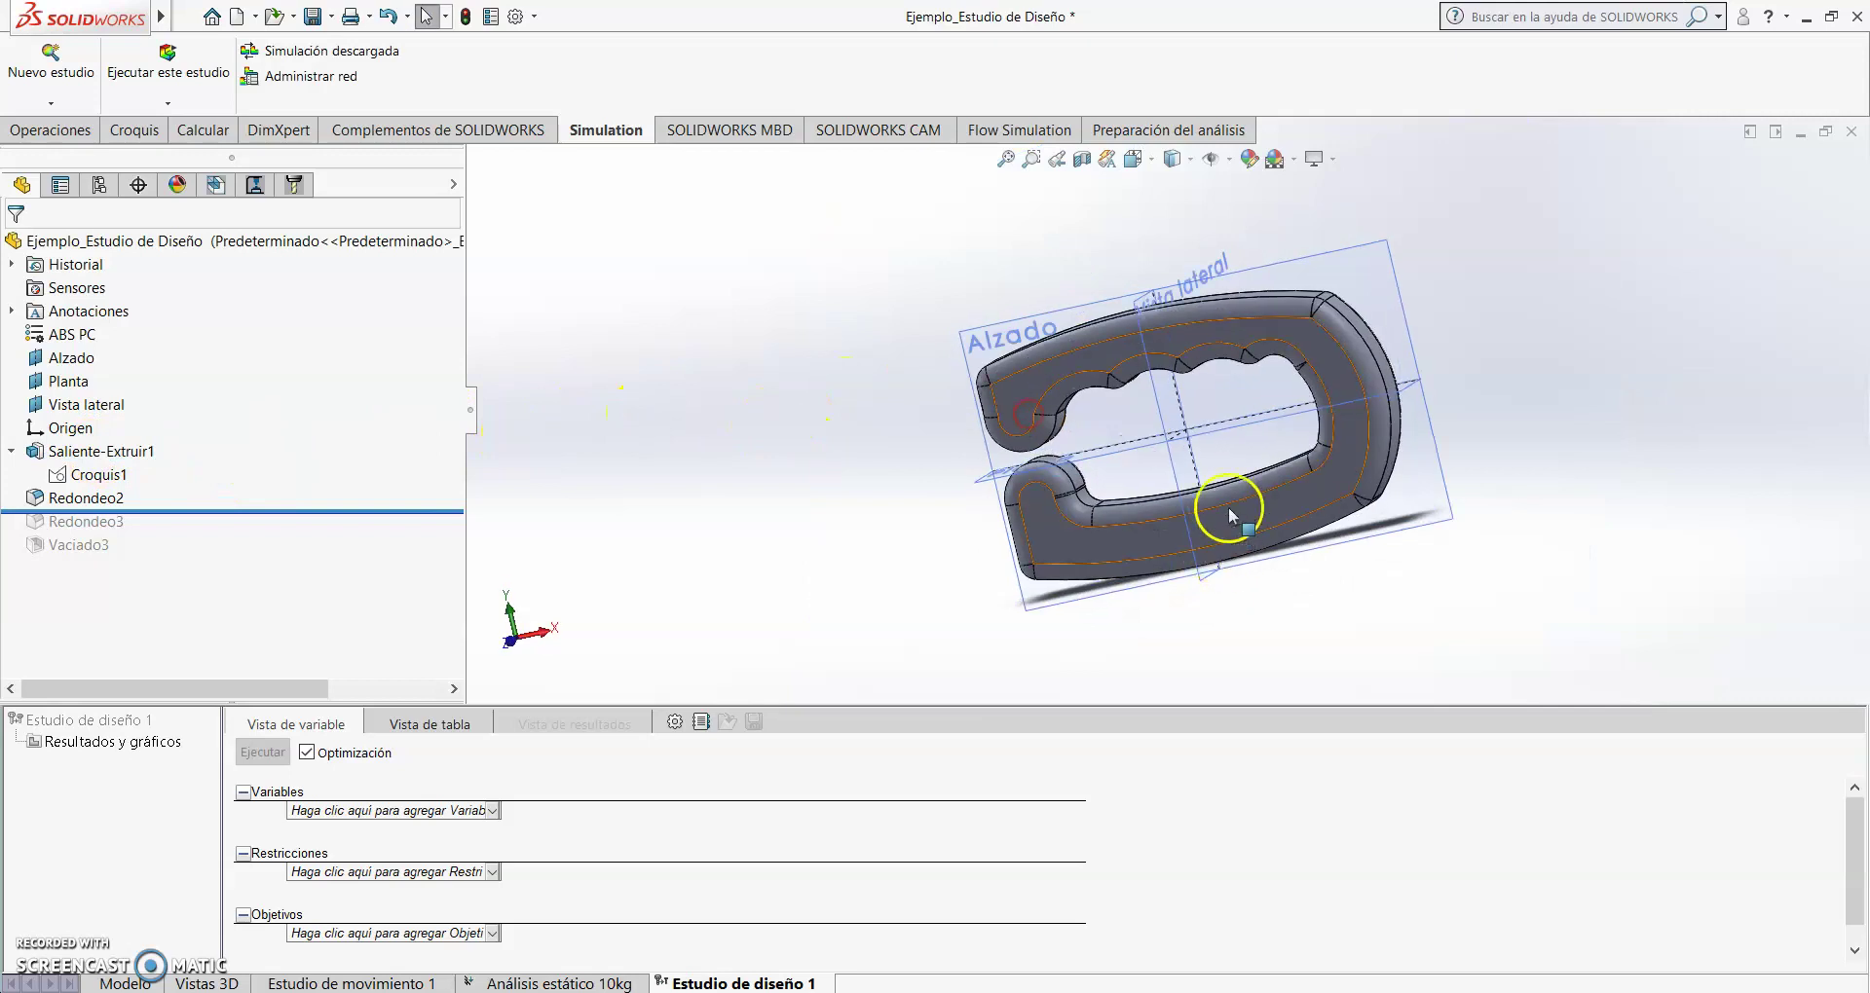
double_click(98, 474)
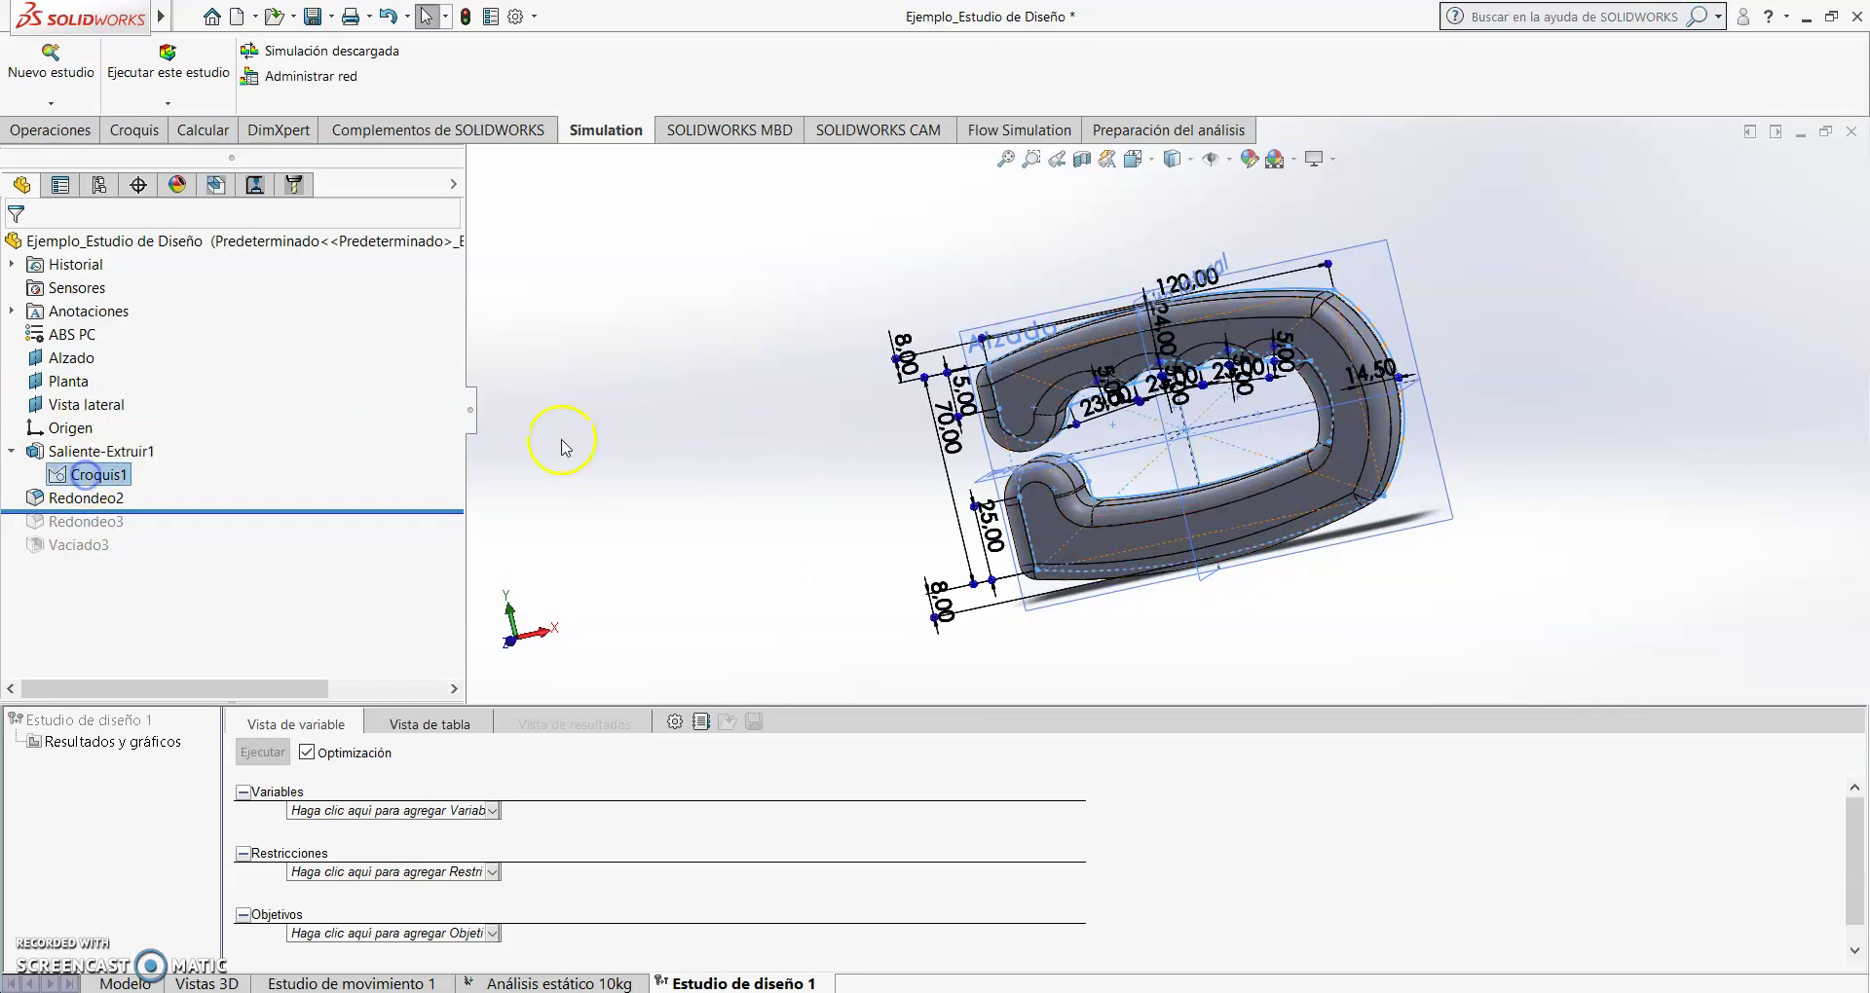
scroll(1178, 351, down, 3)
scroll(1177, 341, down, 3)
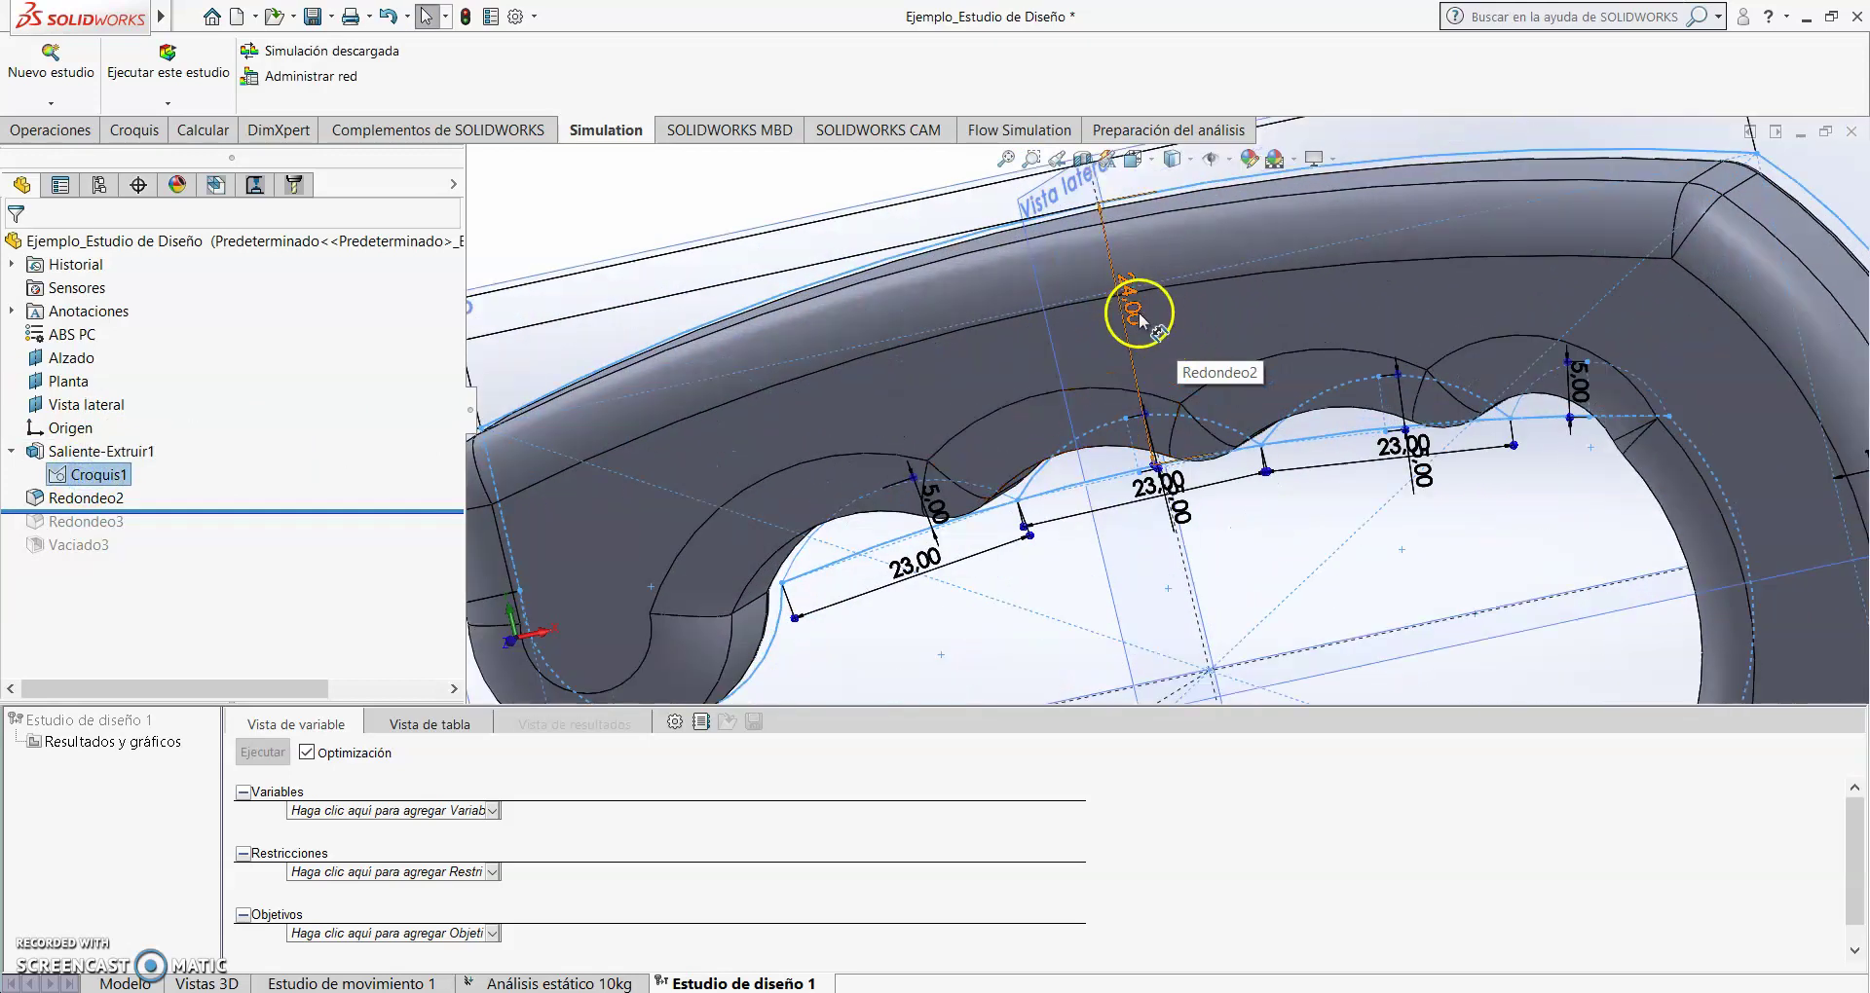
scroll(1066, 390, up, 10)
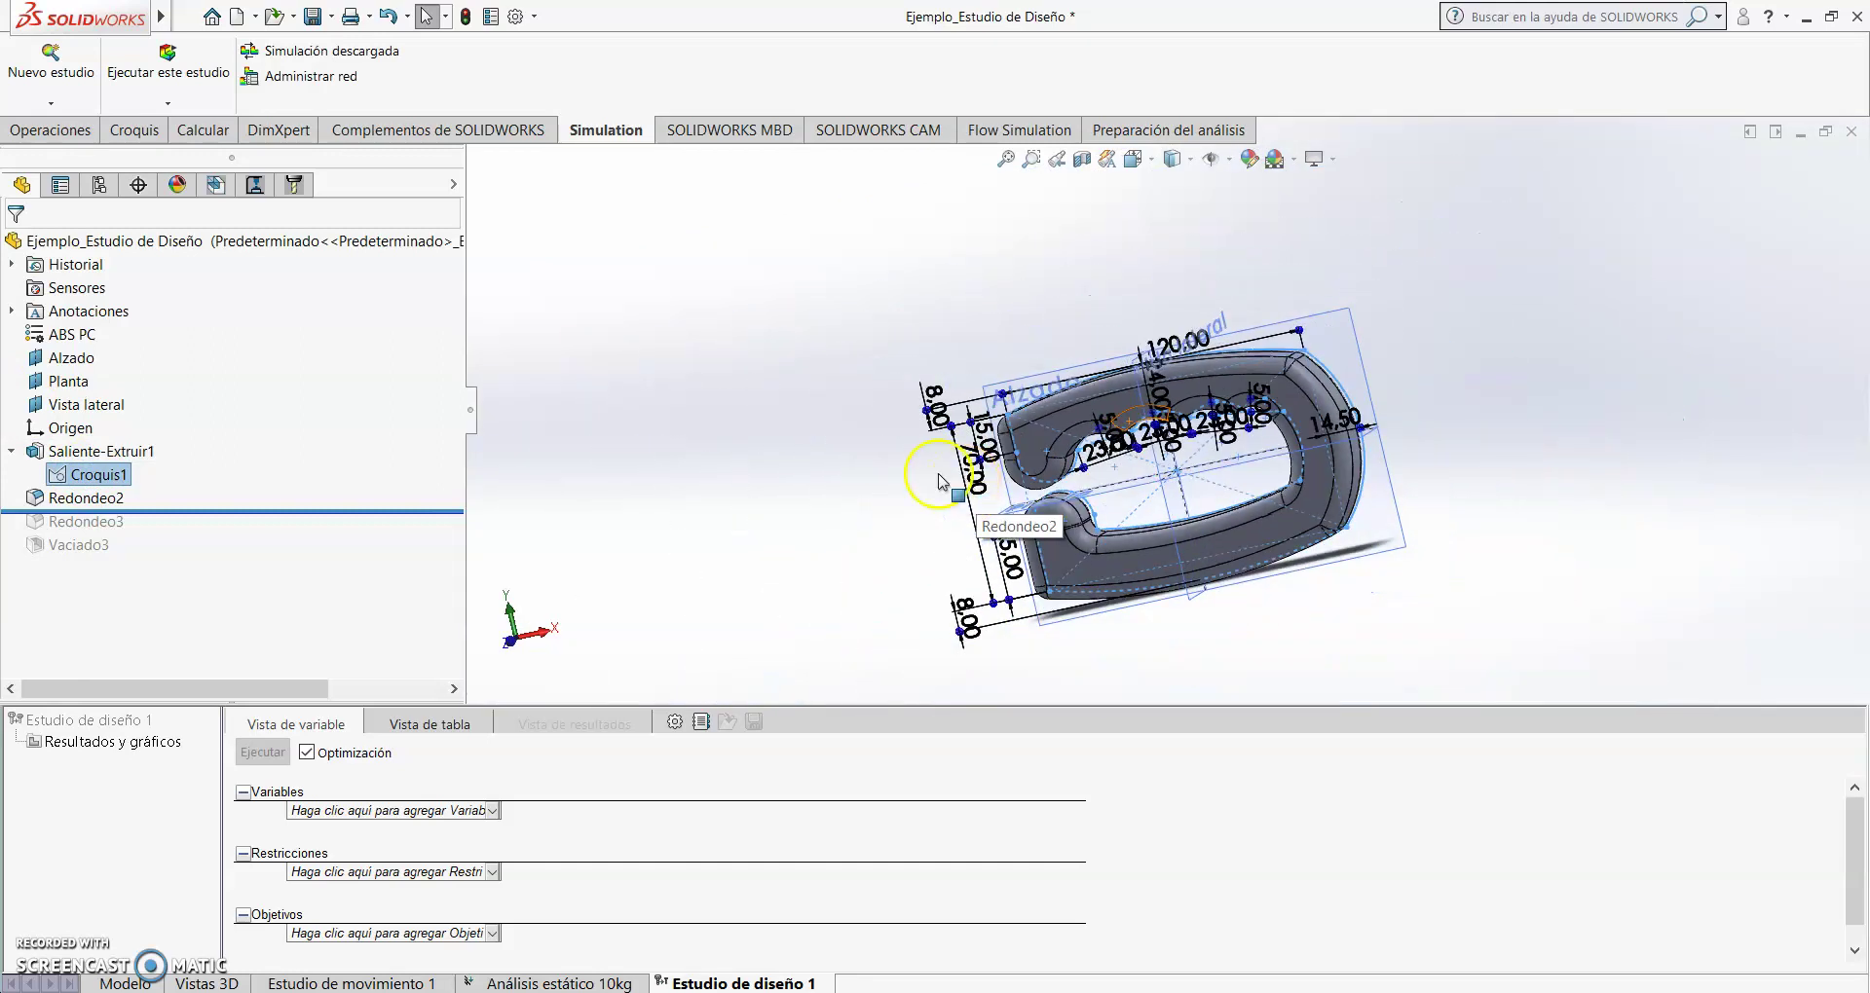
click(740, 502)
- Add a design study variable named Prof total, linked to the extrusion depth dimension of Saliente-Extruir1
click(356, 812)
click(343, 827)
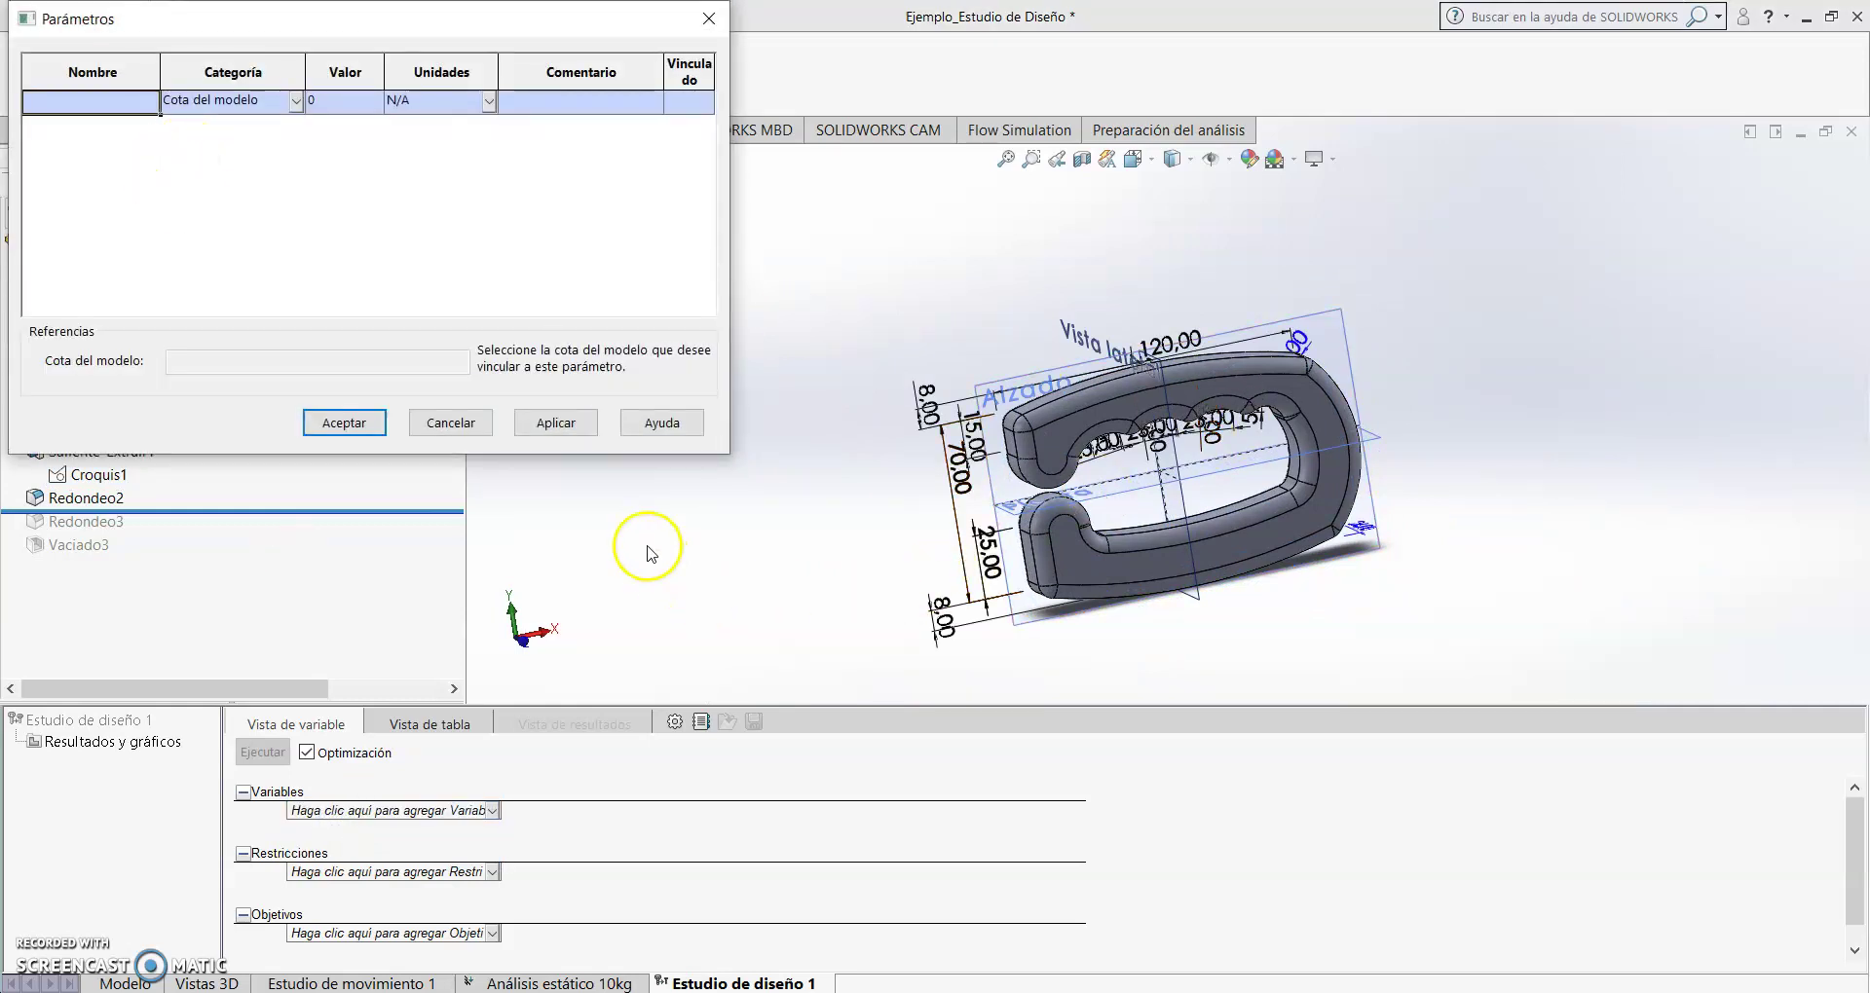
middle_drag(670, 587, 756, 581)
scroll(1339, 516, down, 10)
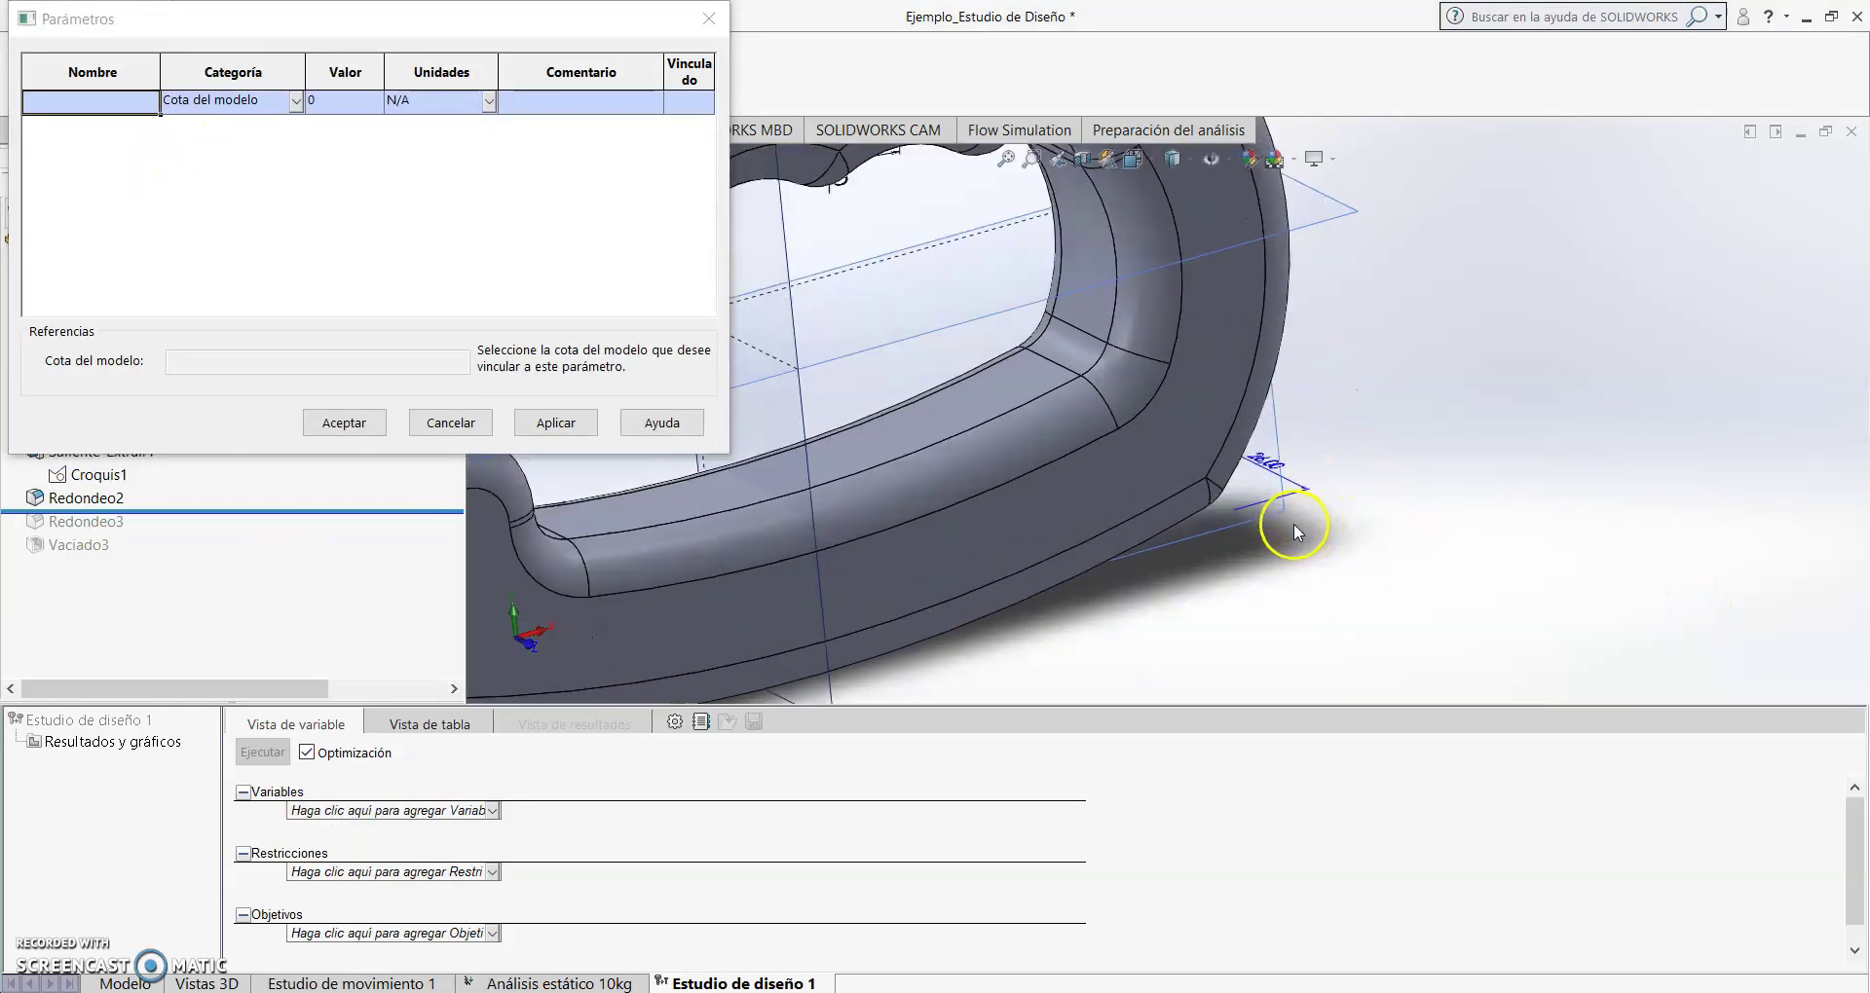
click(1266, 458)
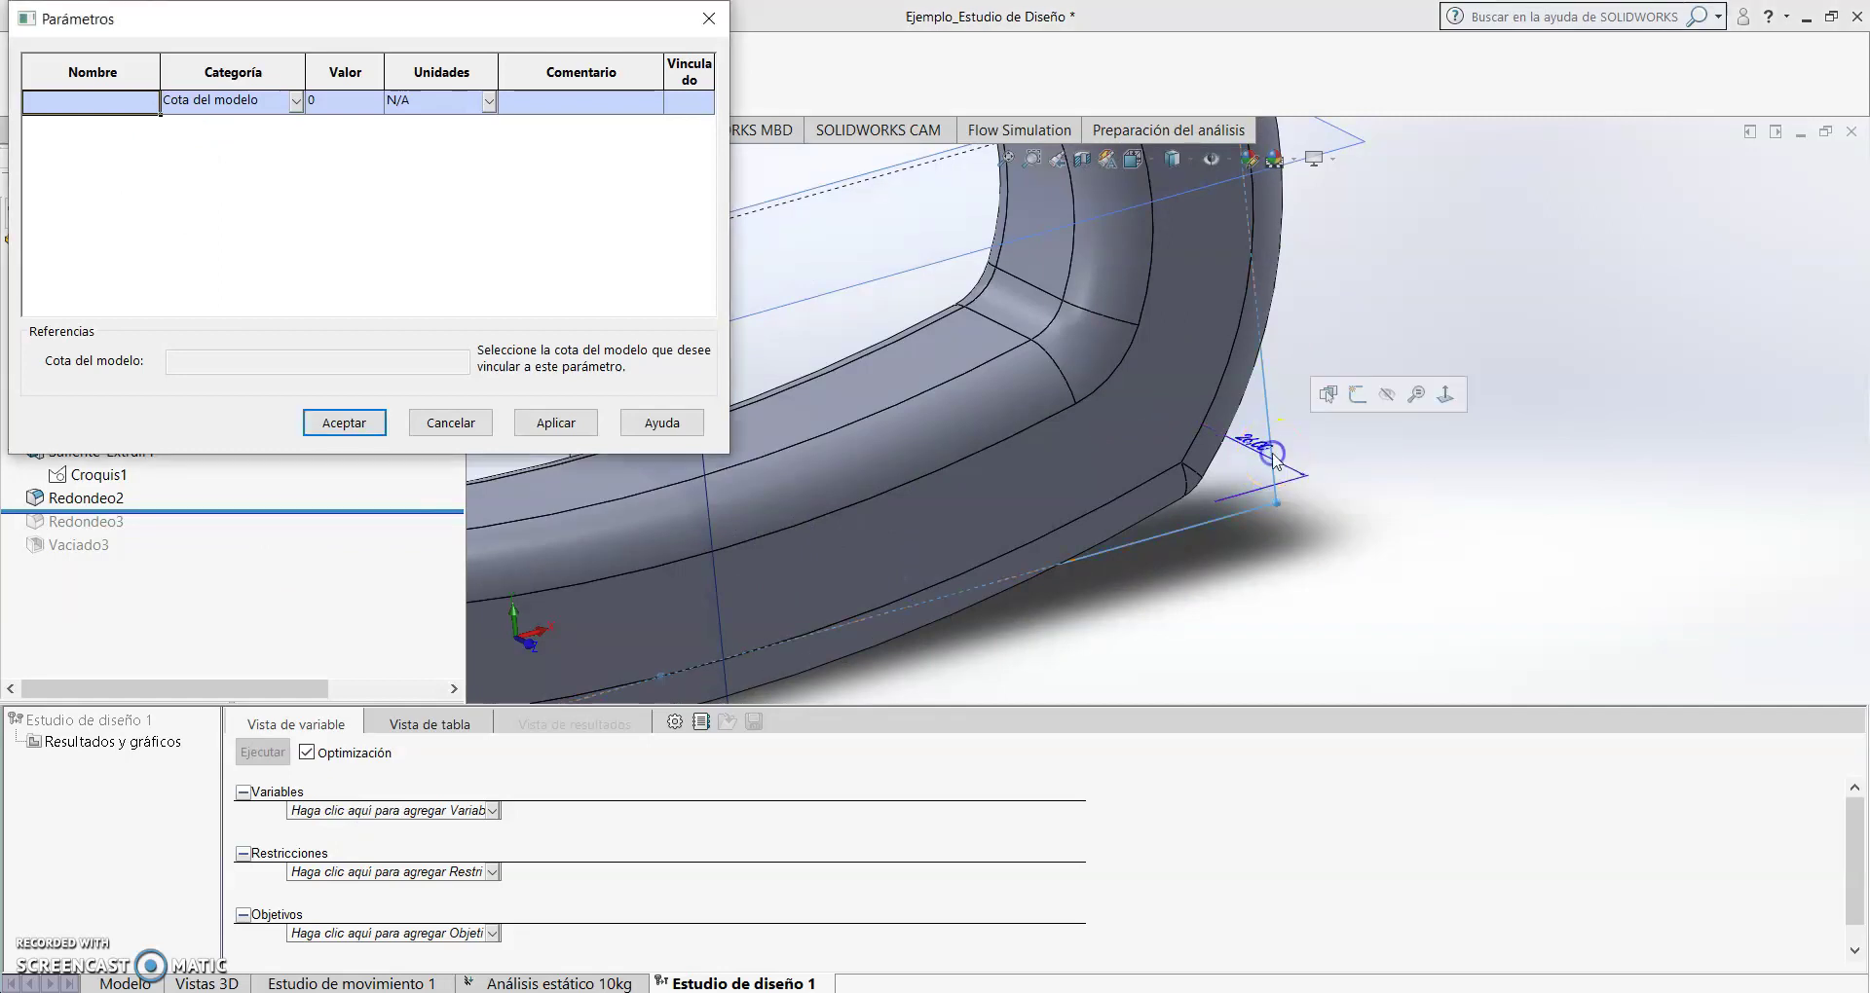
click(1298, 472)
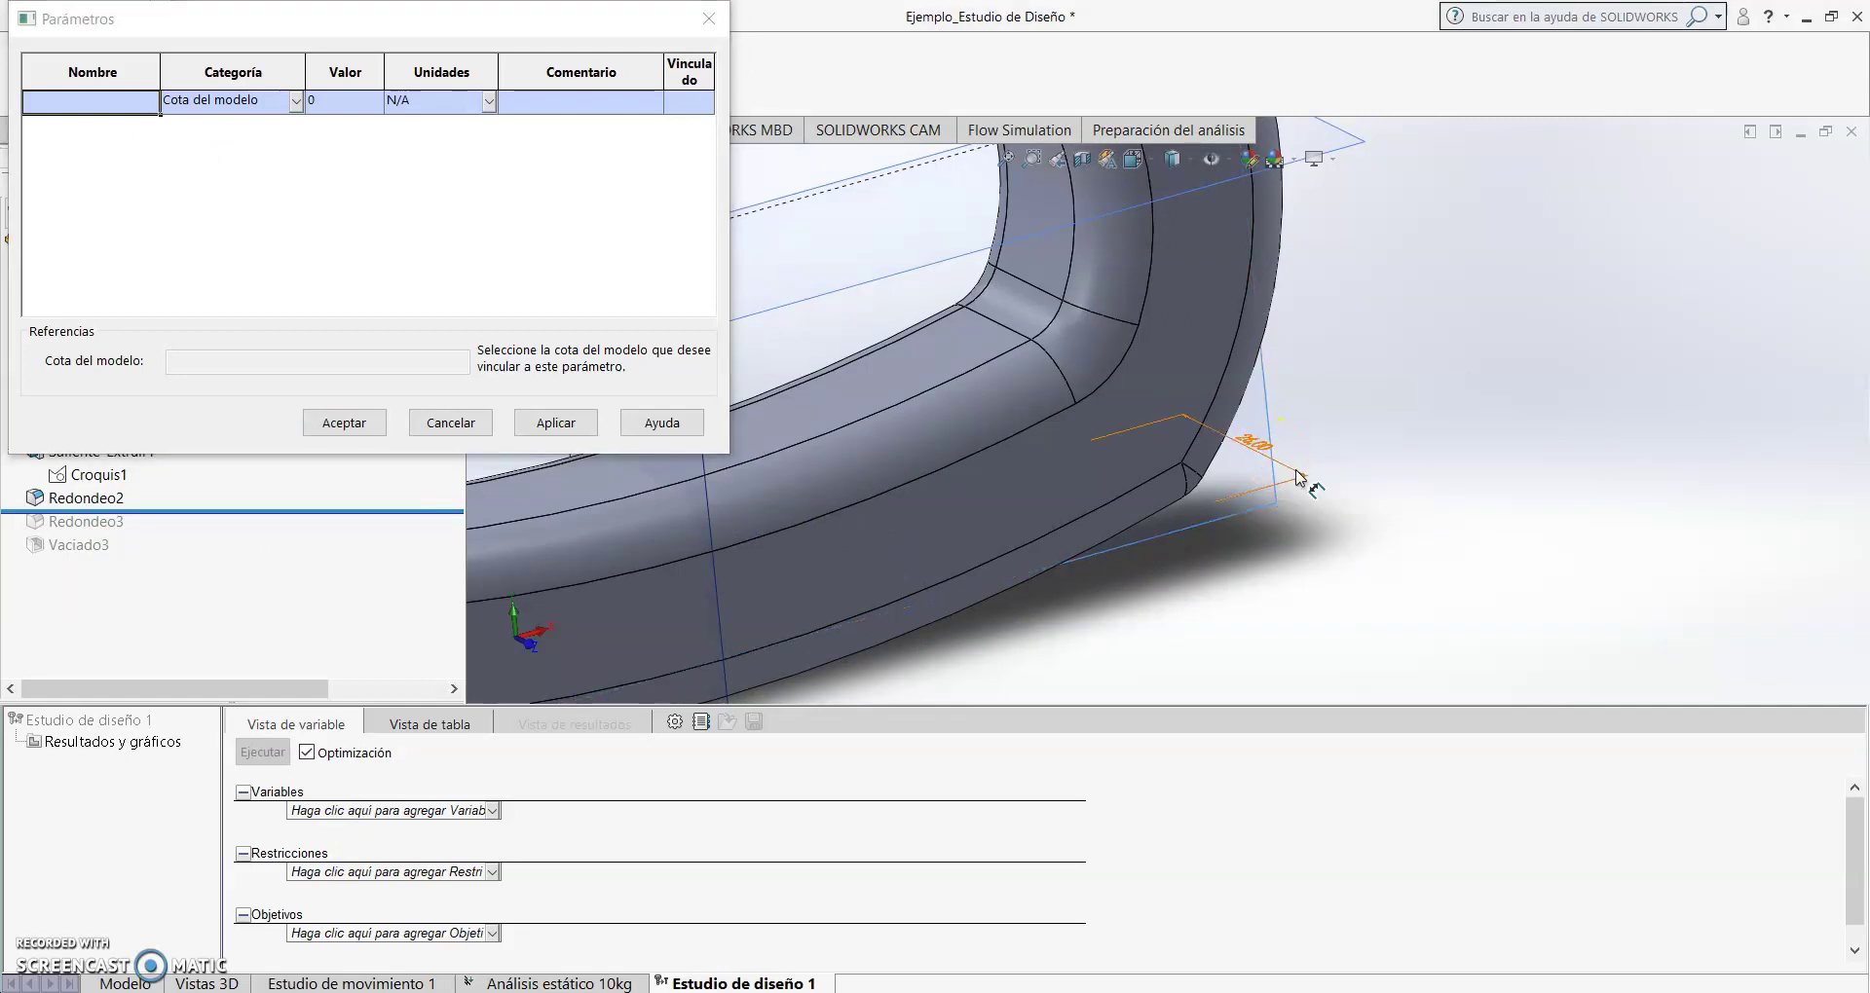
click(191, 107)
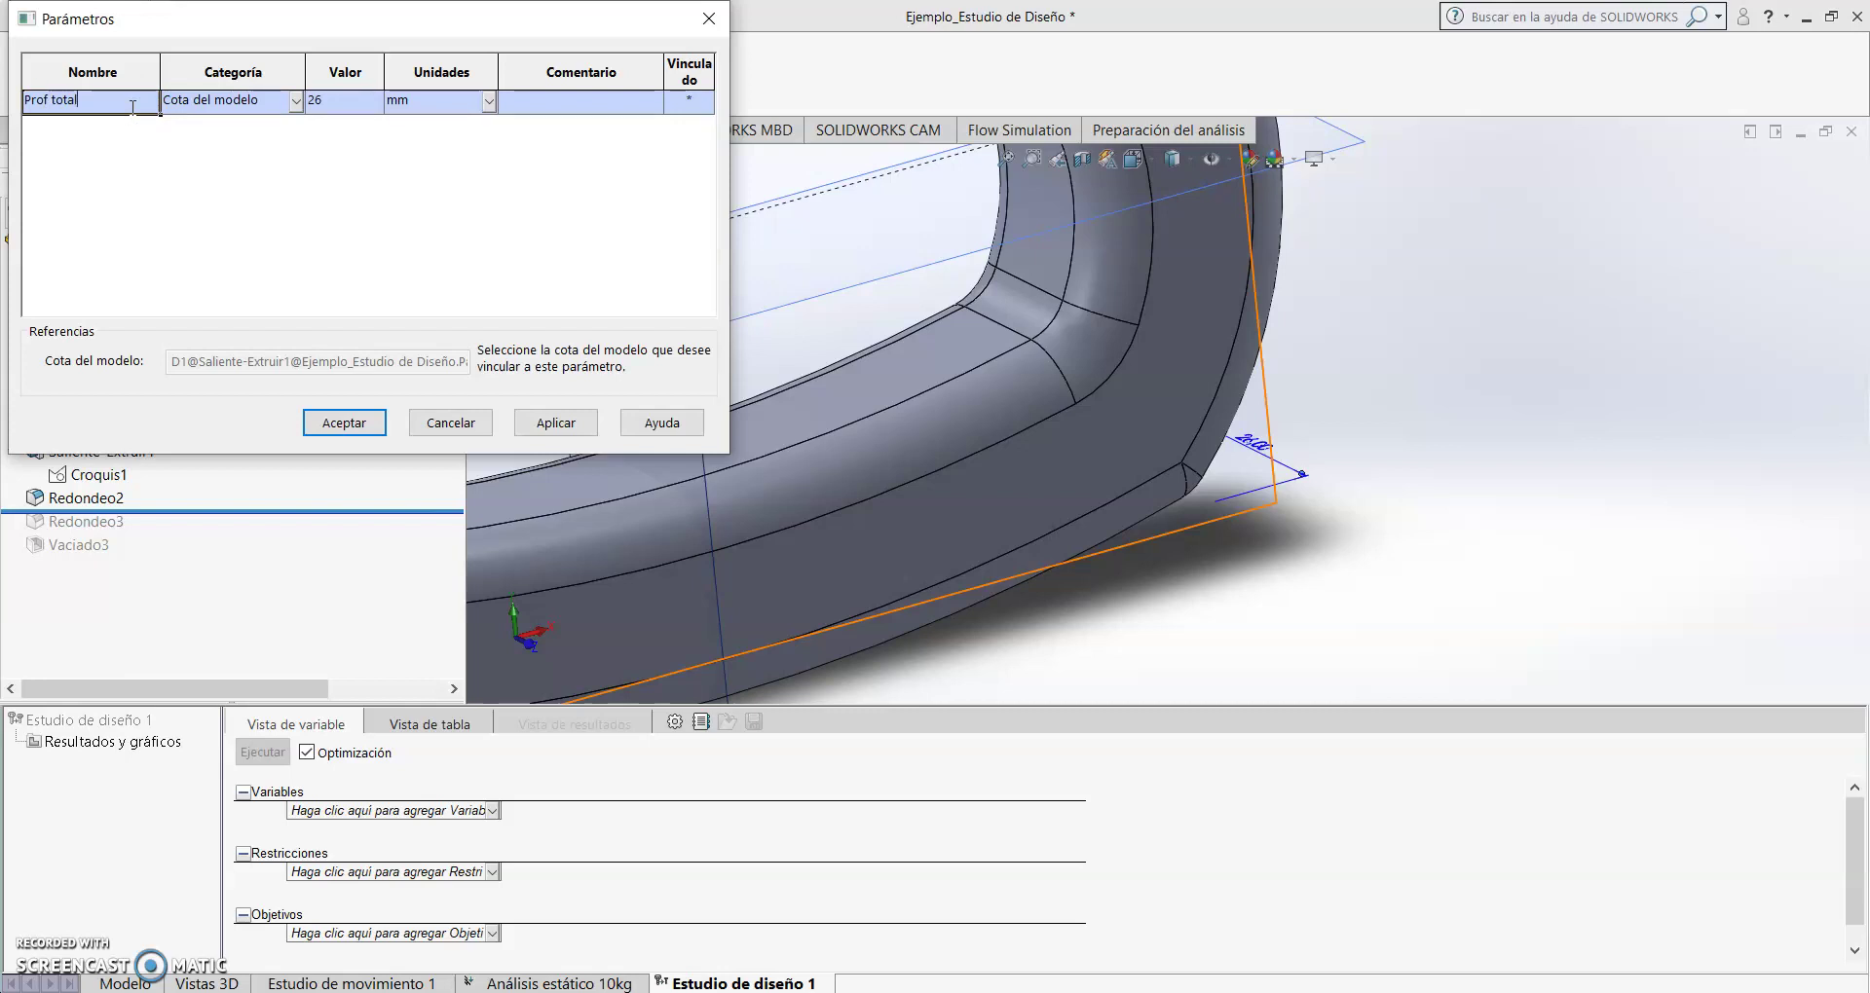
click(330, 424)
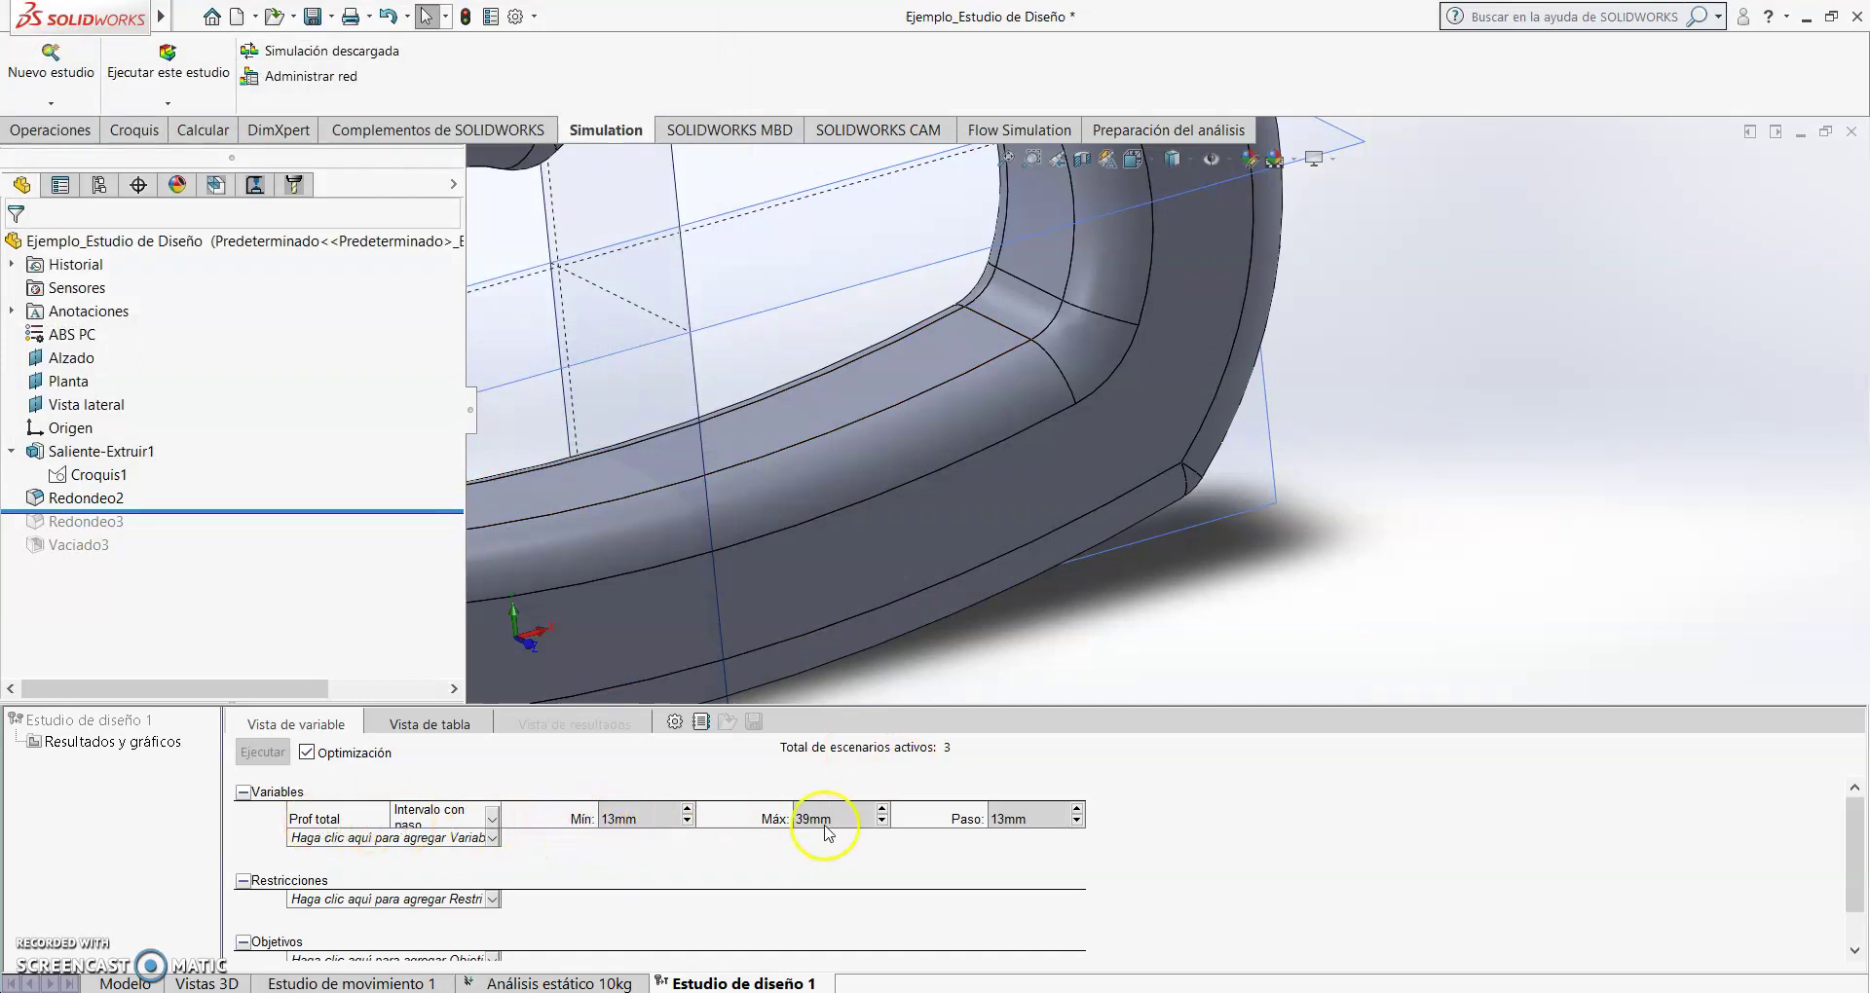
- Set the maximum of the Prof total variable to 26 mm
scroll(1182, 533, up, 8)
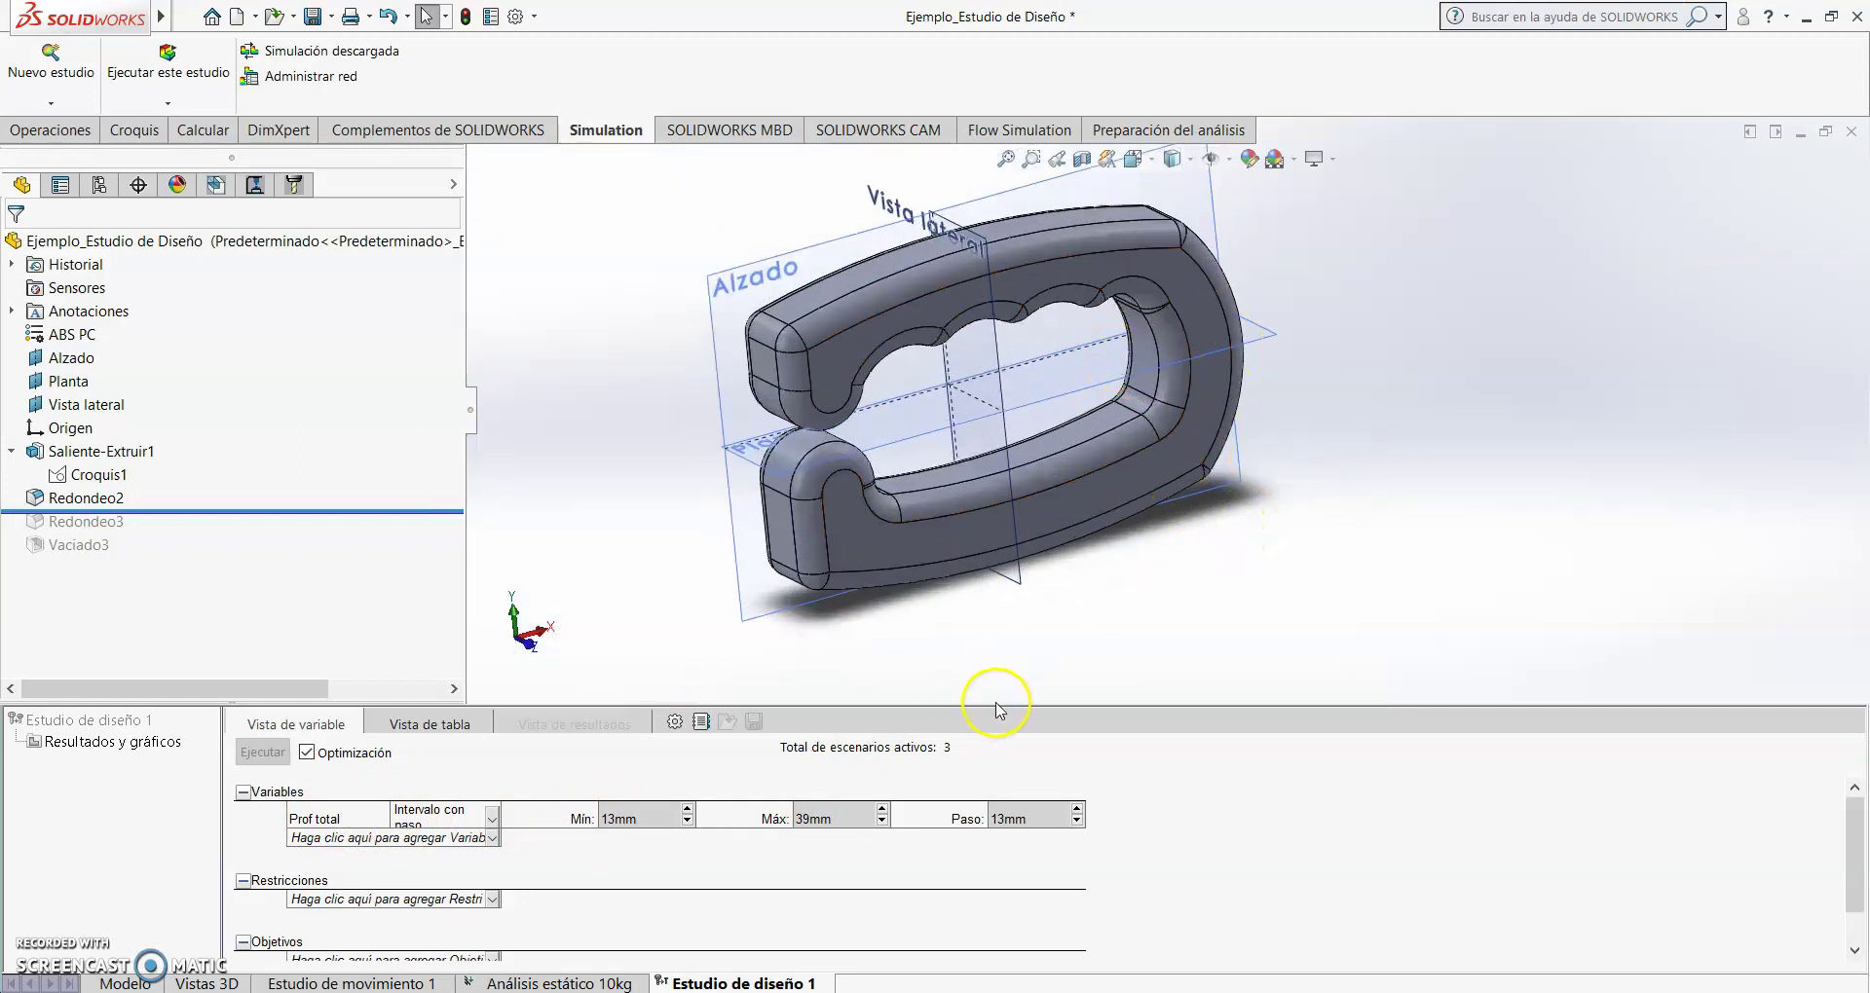
drag(807, 823, 828, 819)
click(1259, 534)
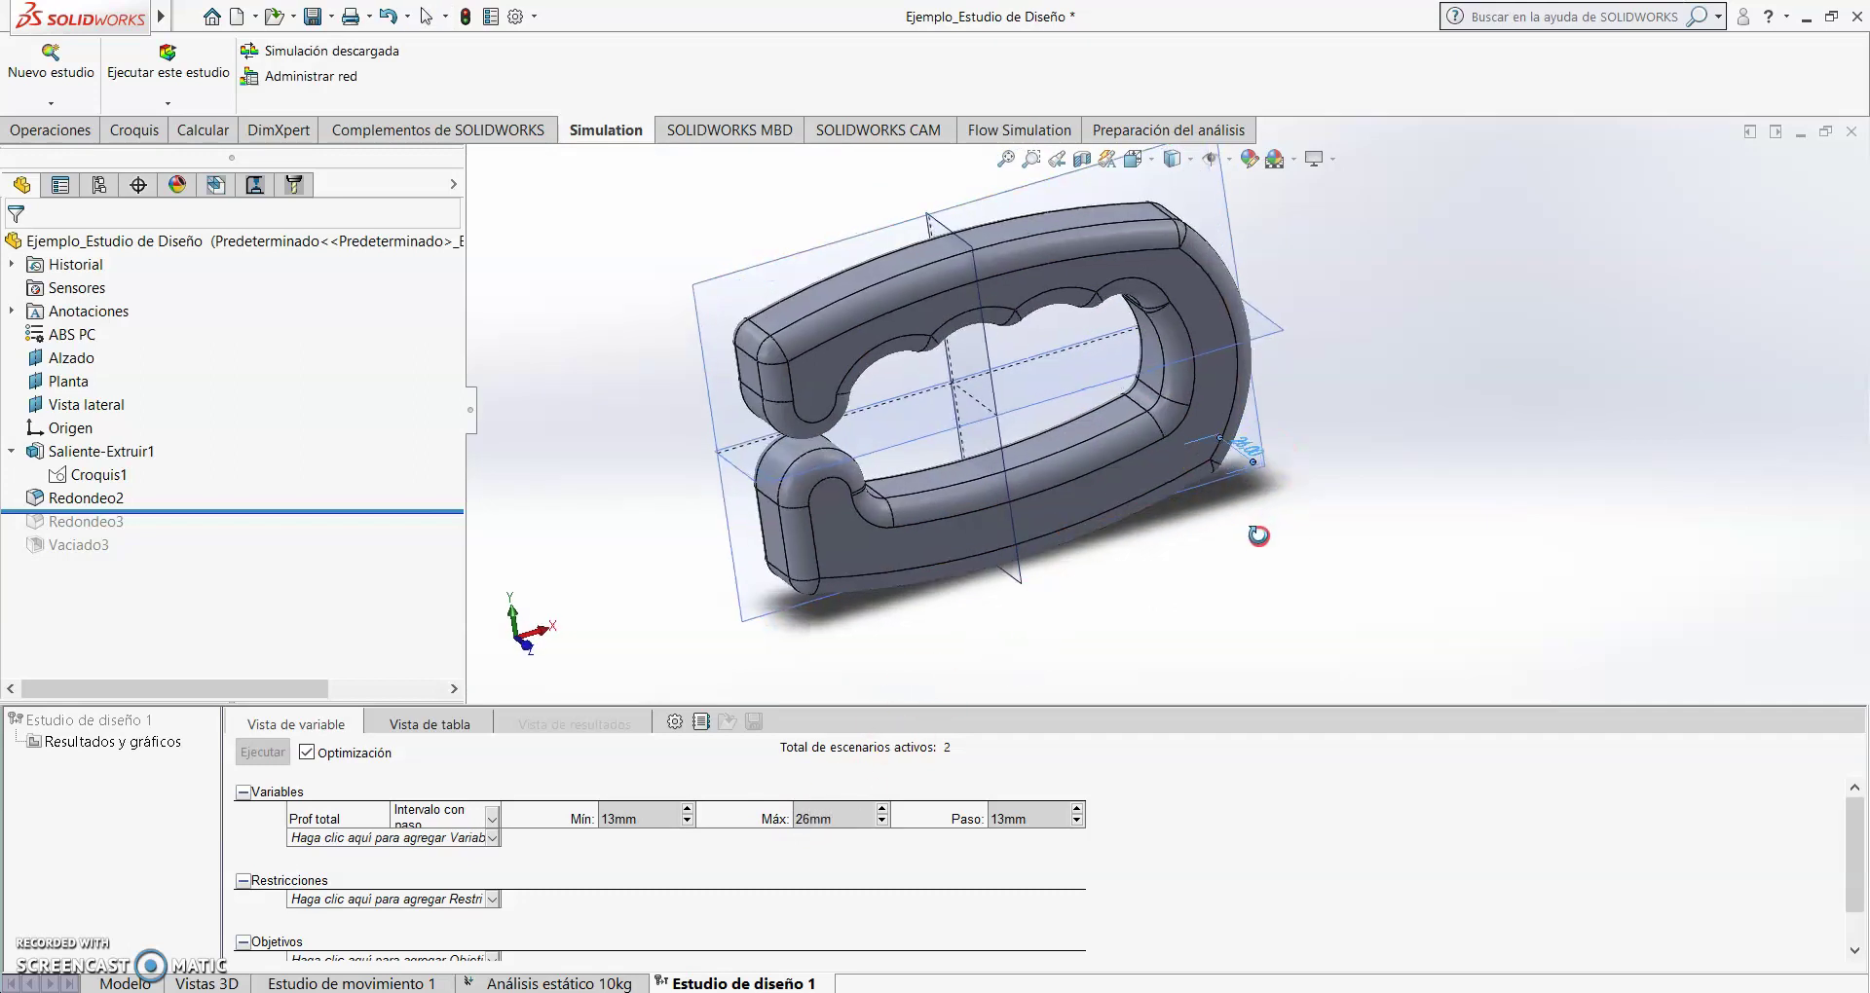
- Set the Prof total variable's minimum to 14 mm and its step to 2 mm
middle_drag(958, 342, 979, 341)
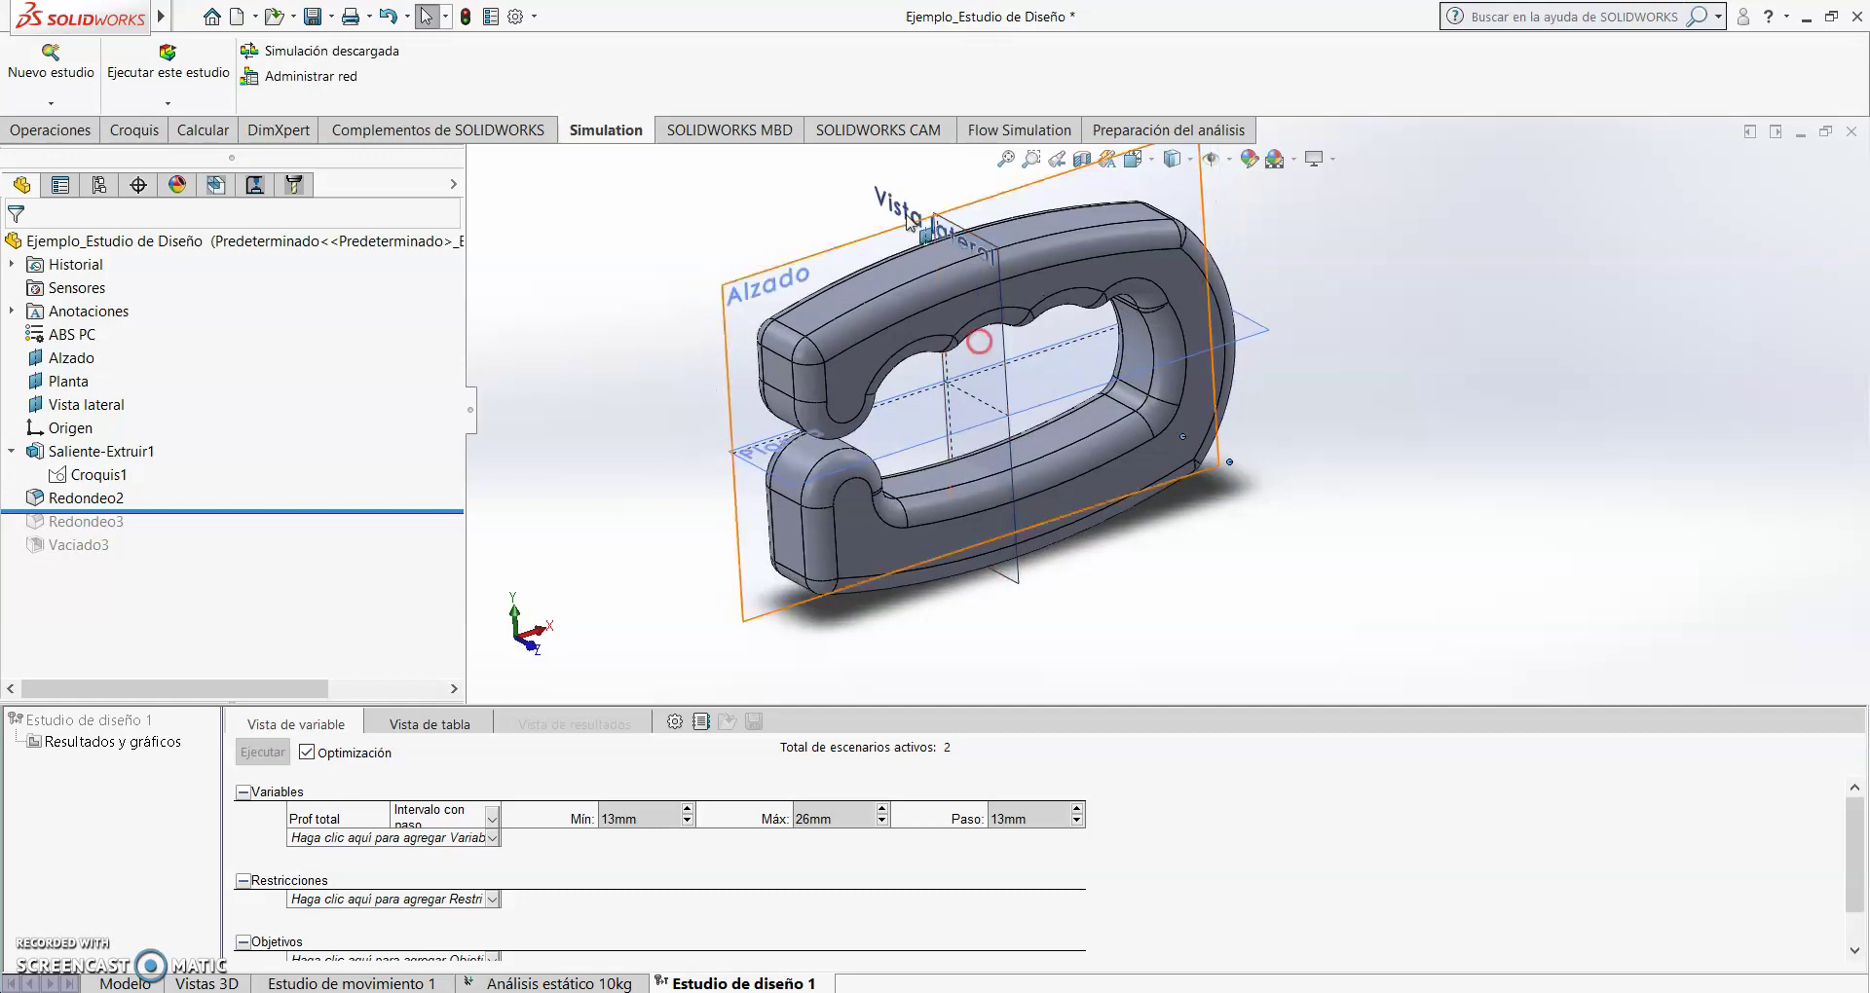
scroll(818, 266, down, 3)
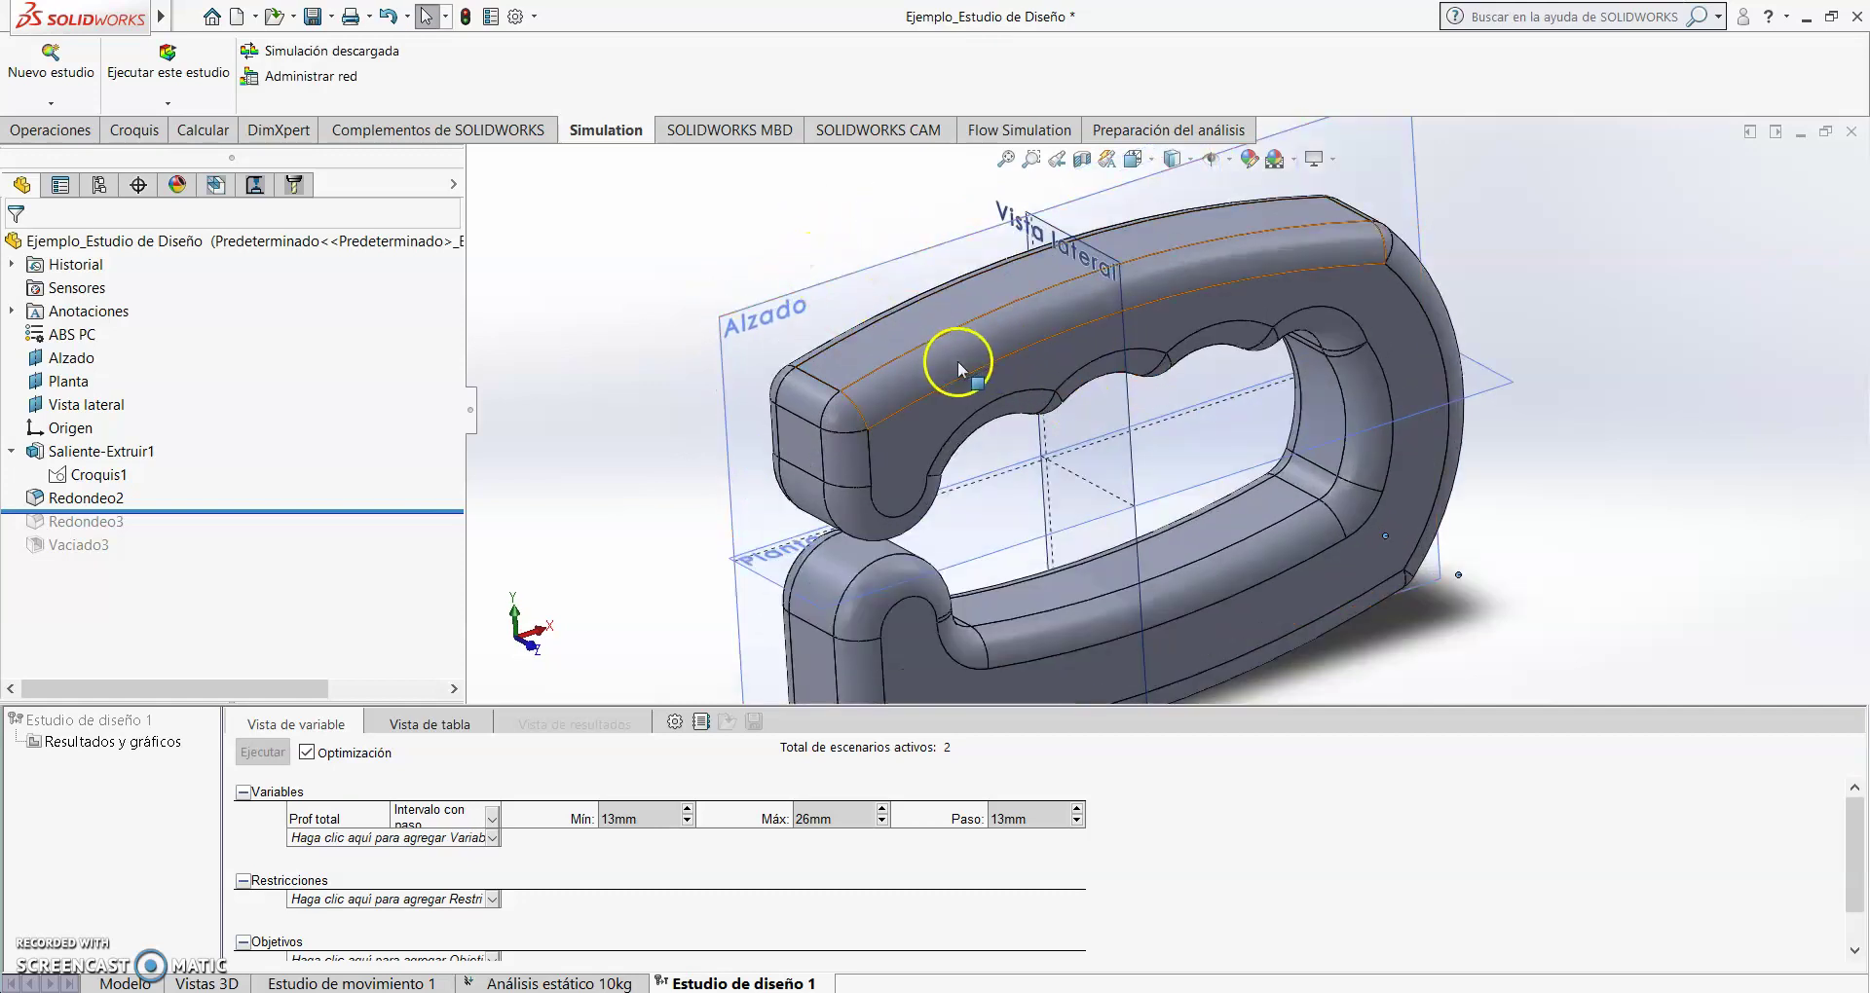
click(841, 440)
middle_drag(843, 439, 902, 432)
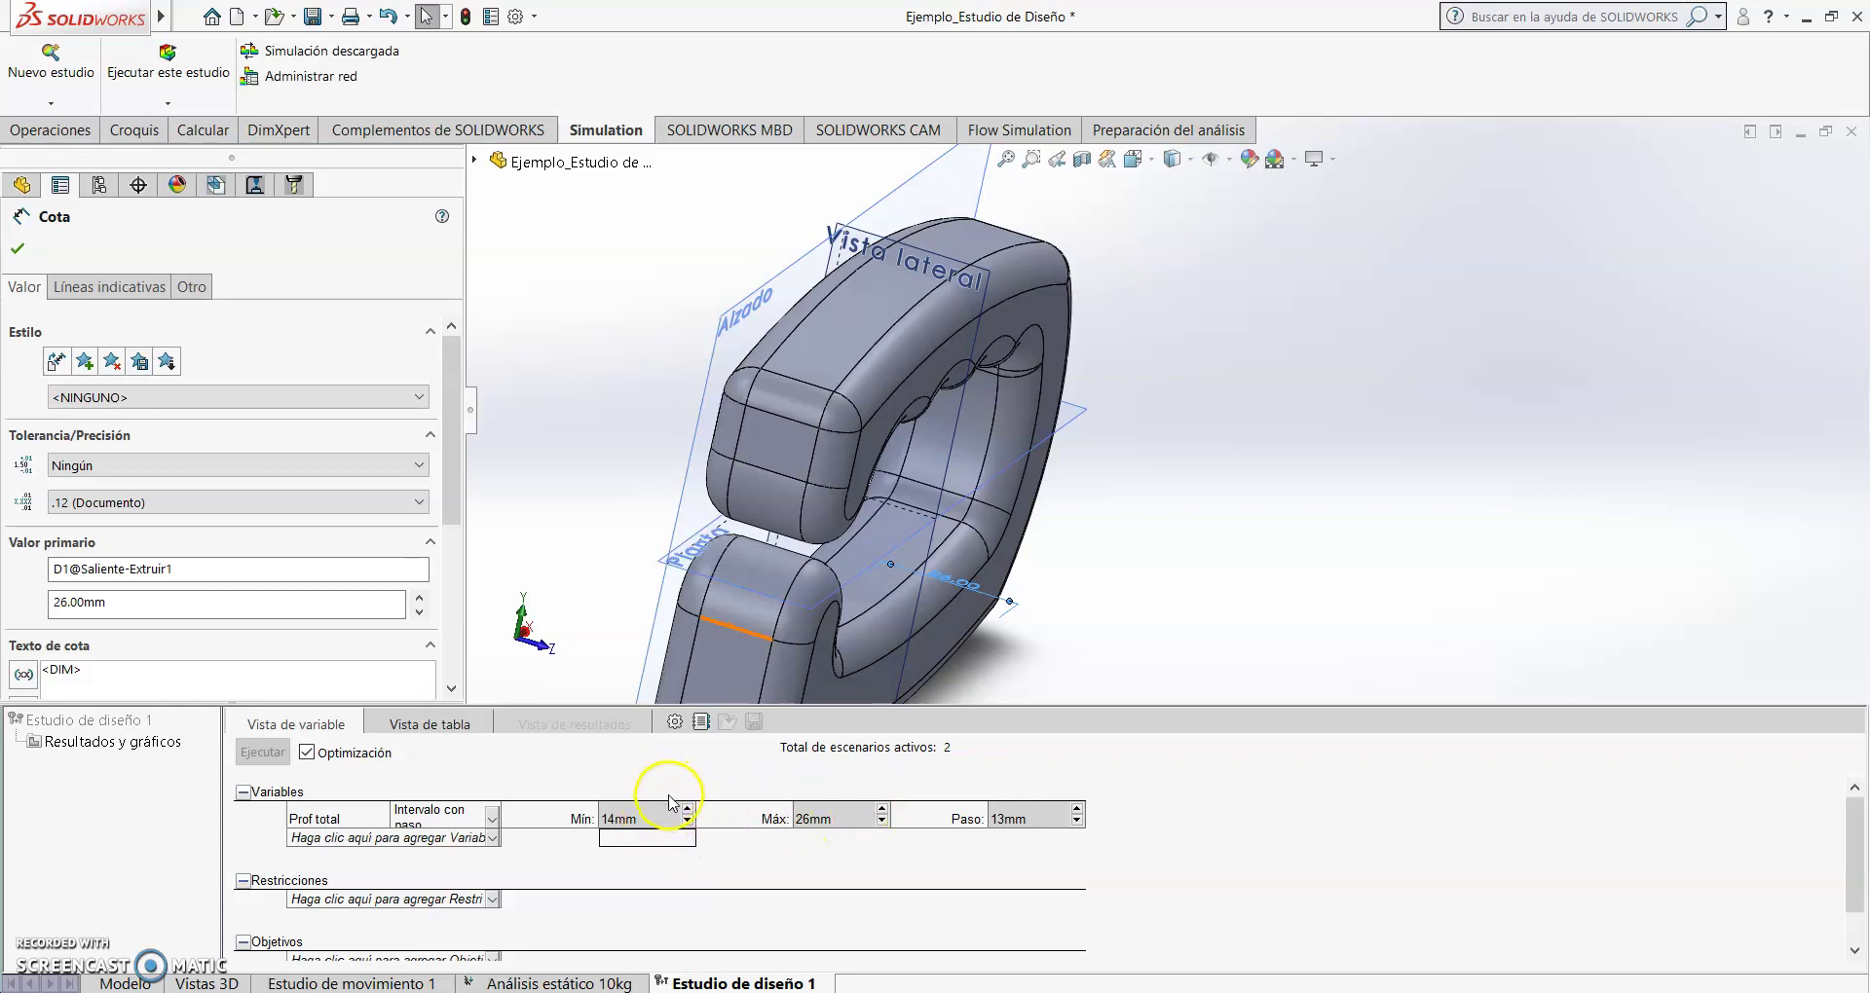
double_click(1024, 817)
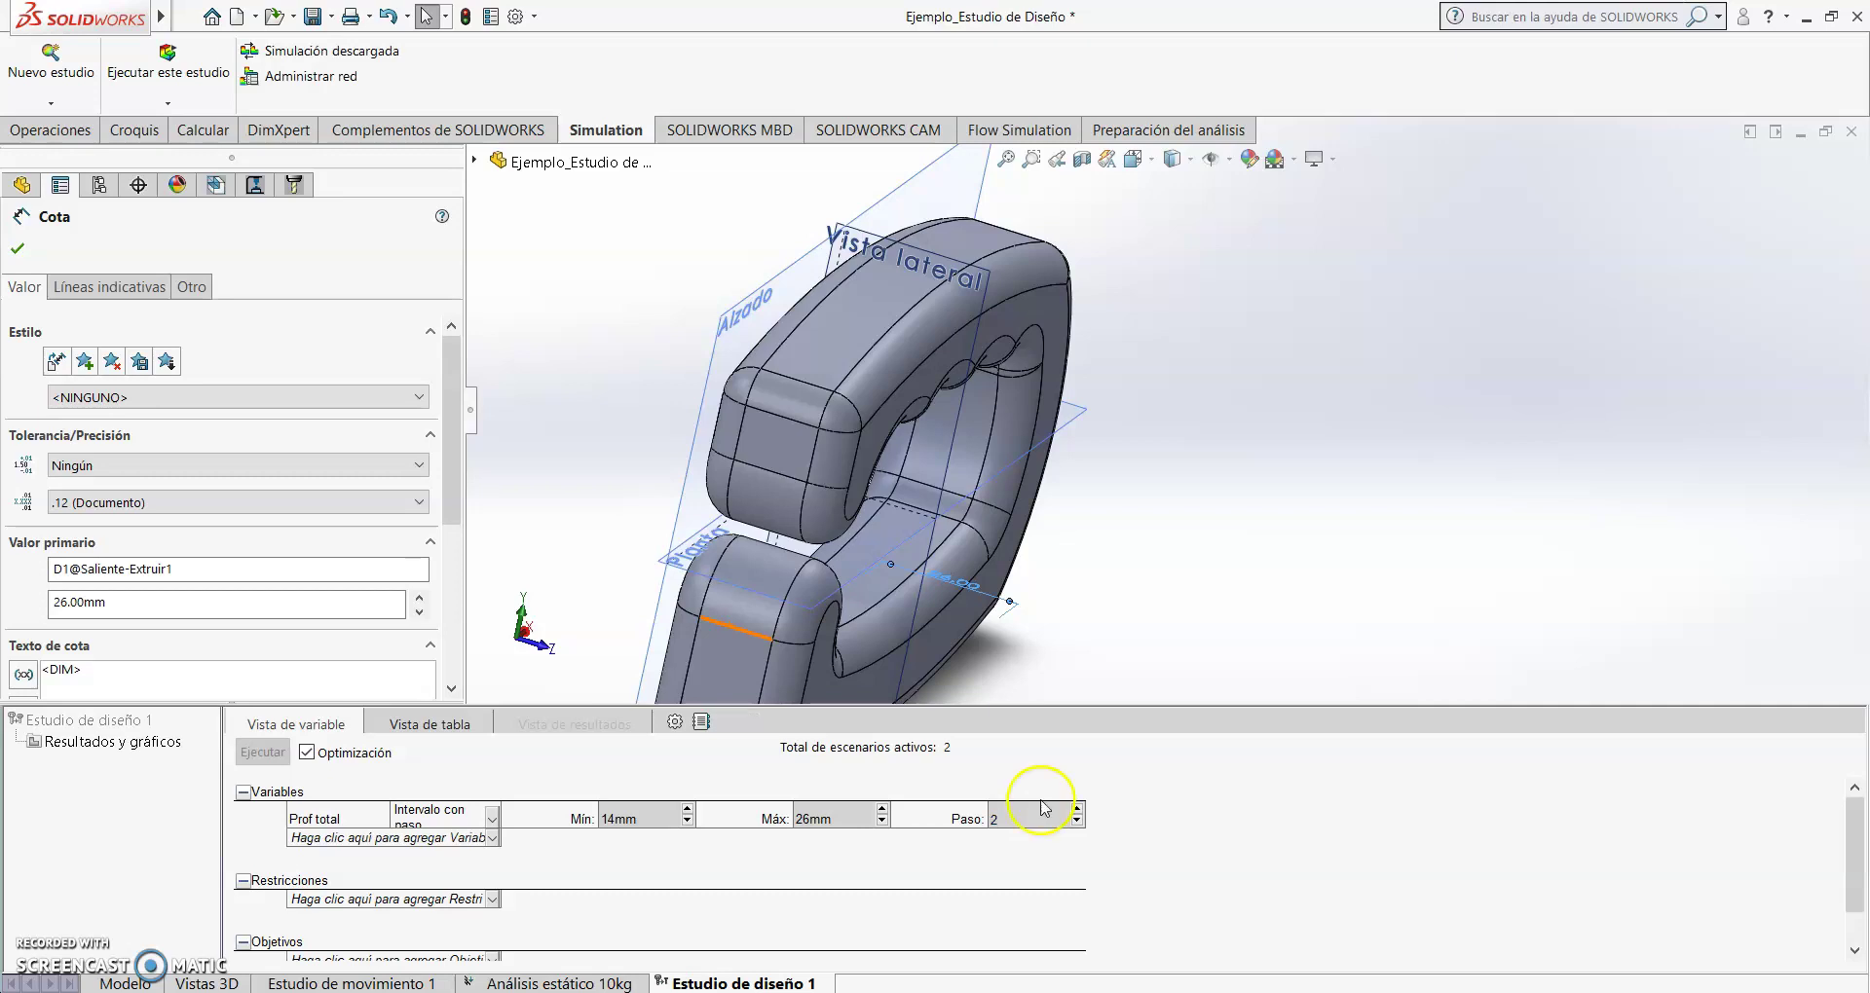
click(1102, 627)
- Display the dimensions of Croquis1 on the handle
scroll(1117, 543, up, 2)
middle_drag(1102, 581, 1064, 565)
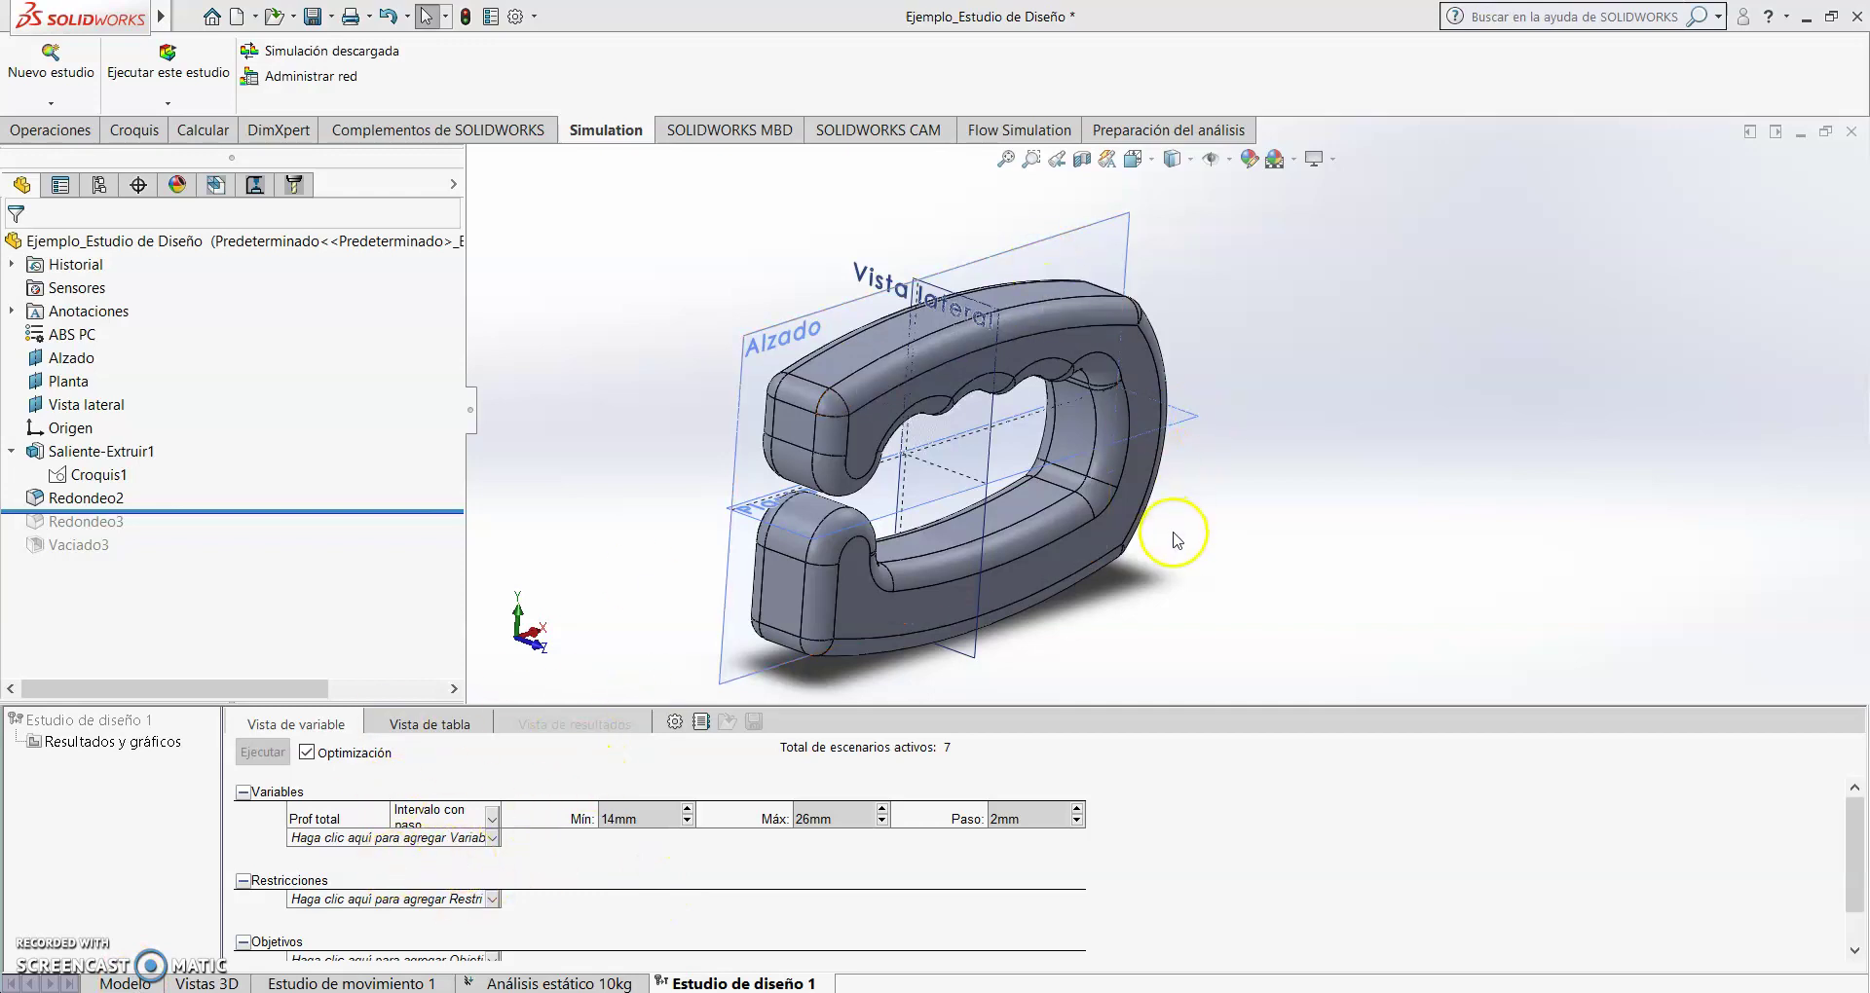
right_drag(1173, 566, 1116, 529)
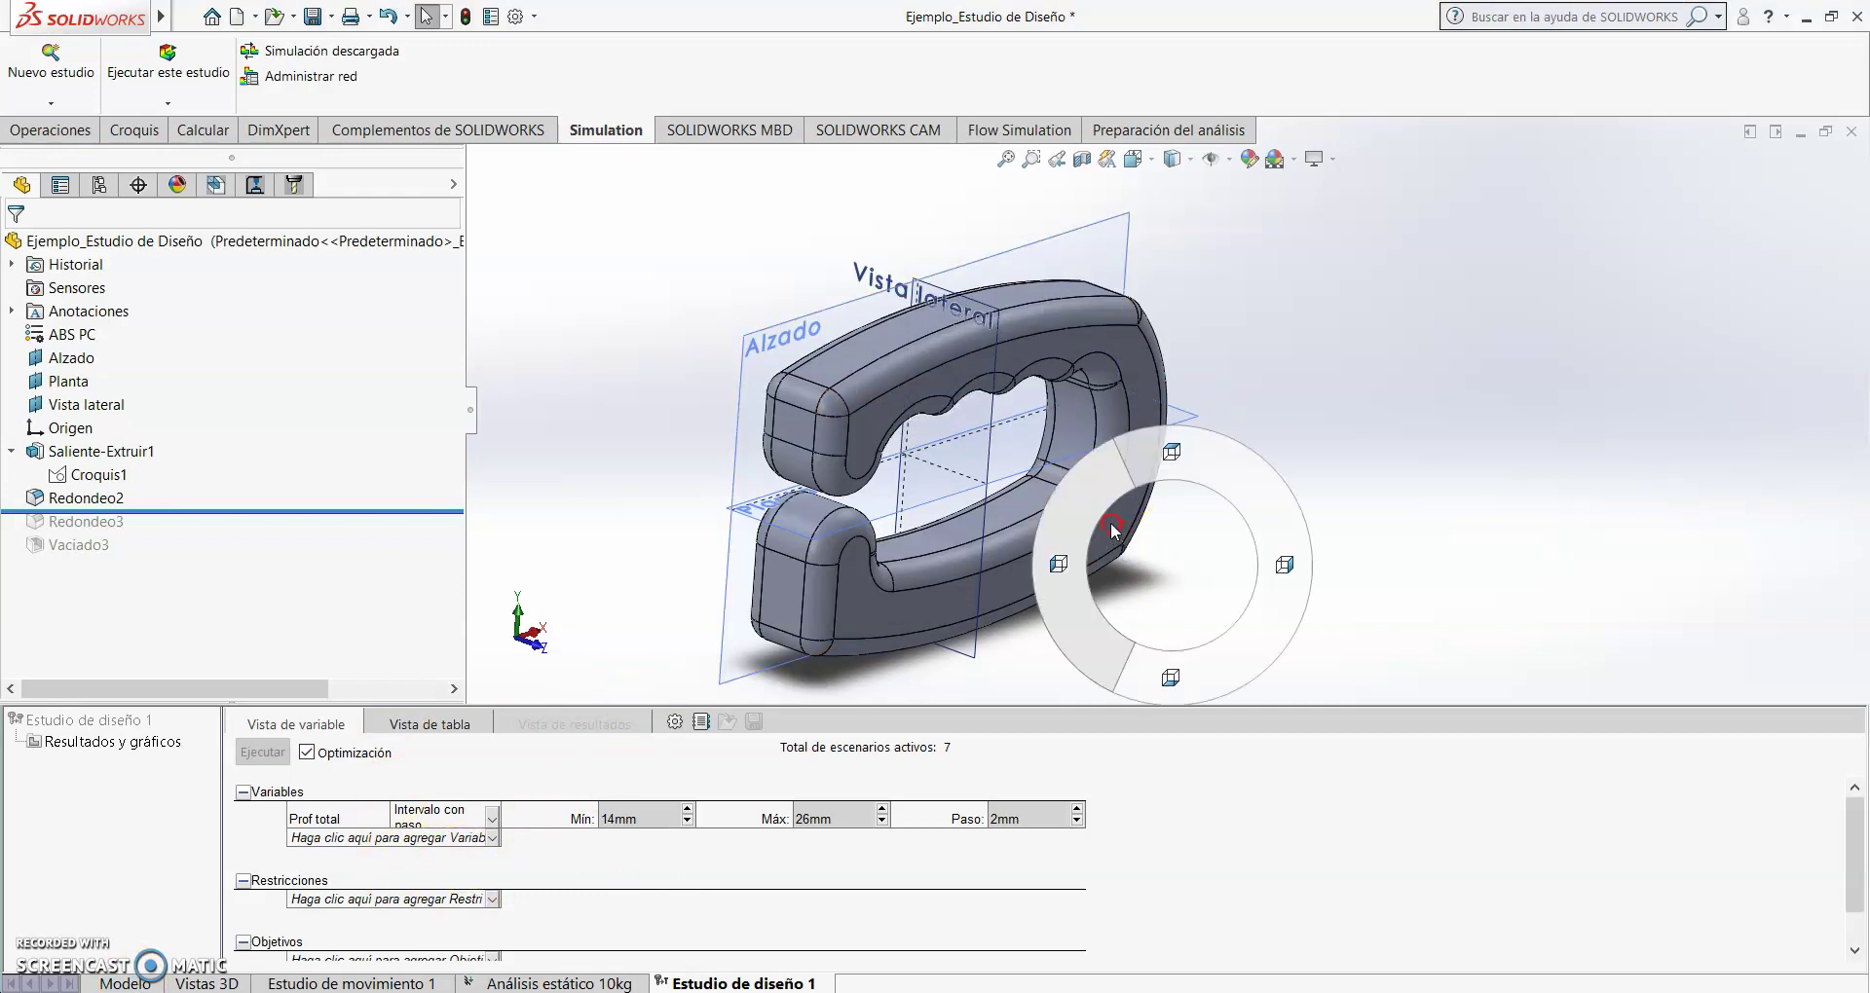
right_click(552, 393)
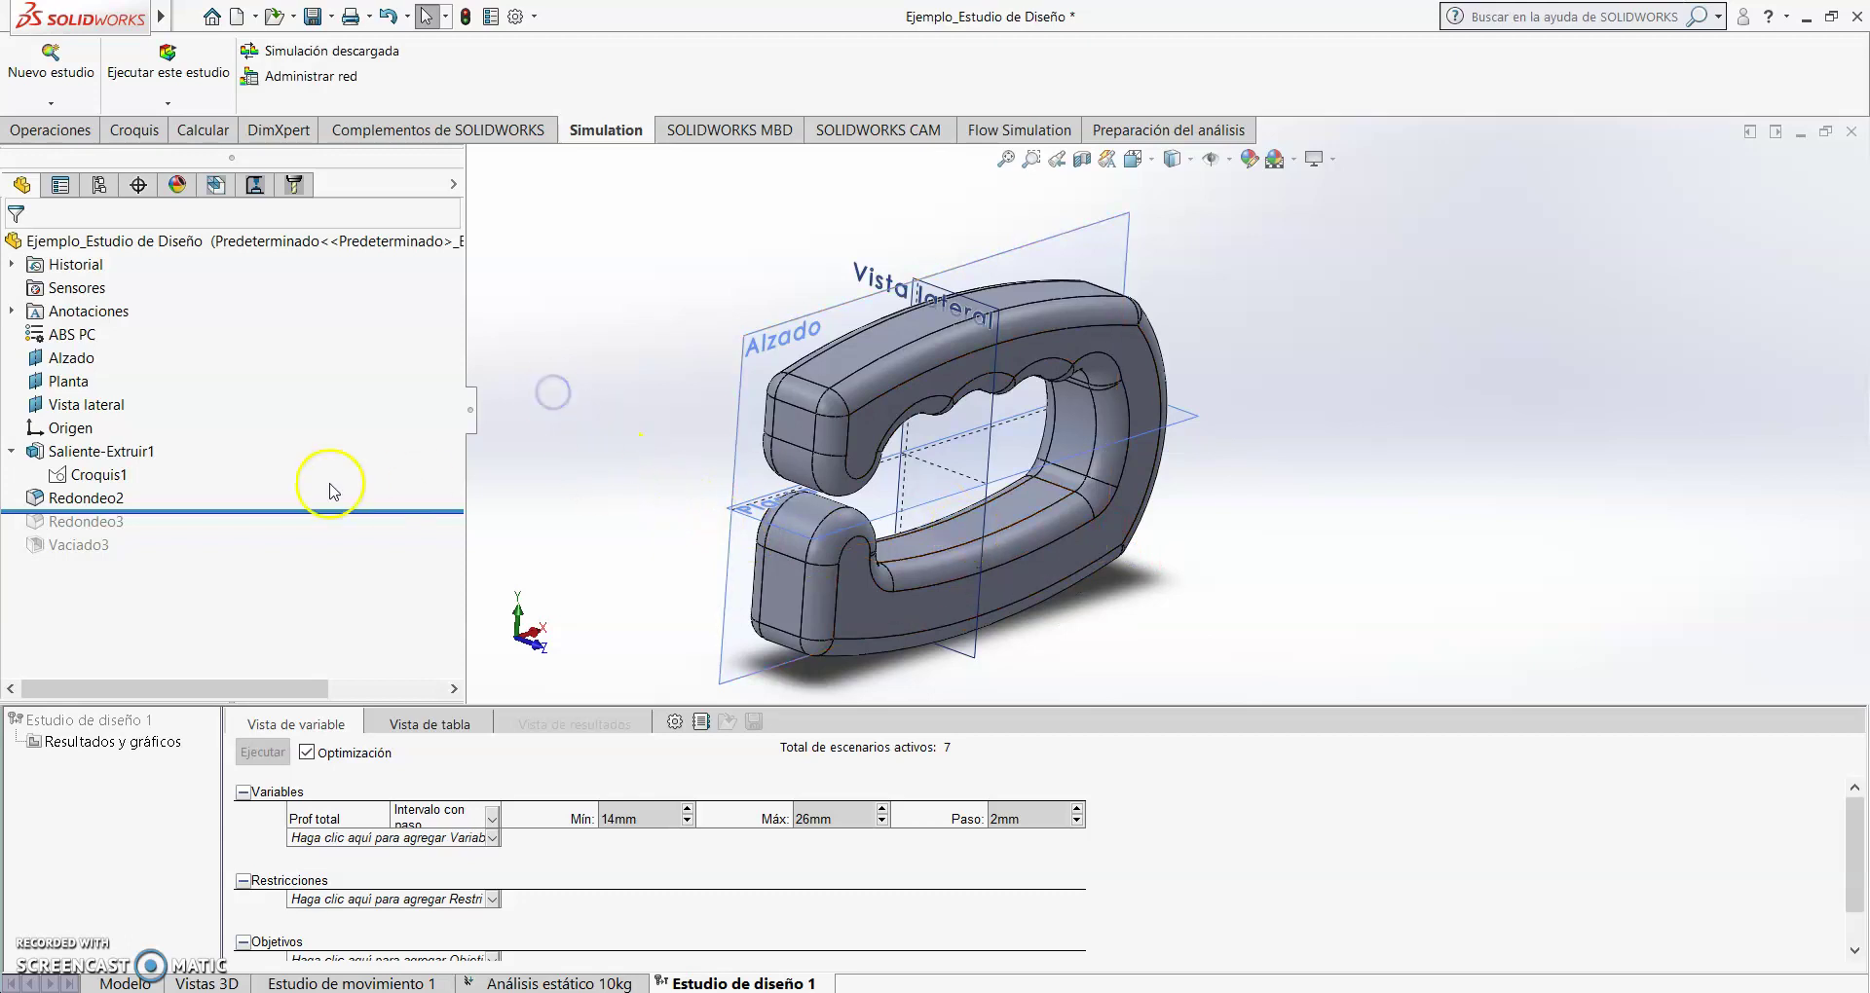
click(107, 475)
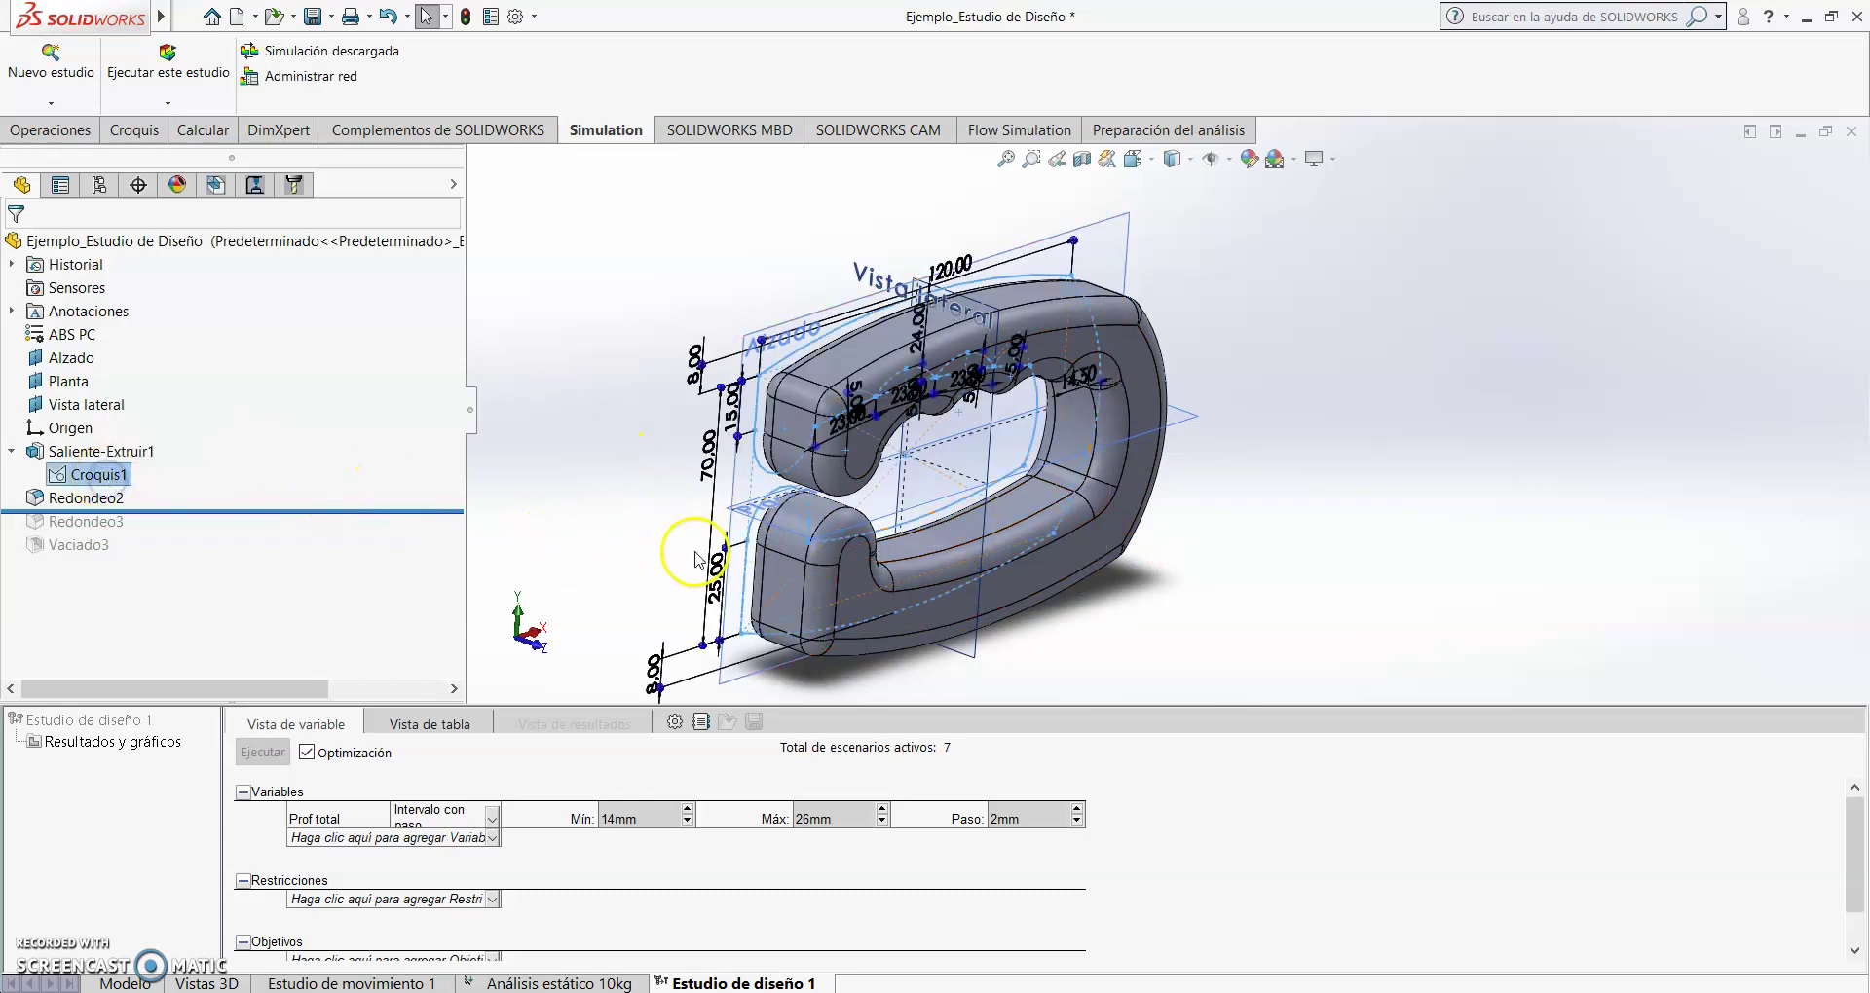
- Add a design study variable named Ancho, linked to the 24 mm width dimension of Croquis1 on the handle's grip
click(355, 839)
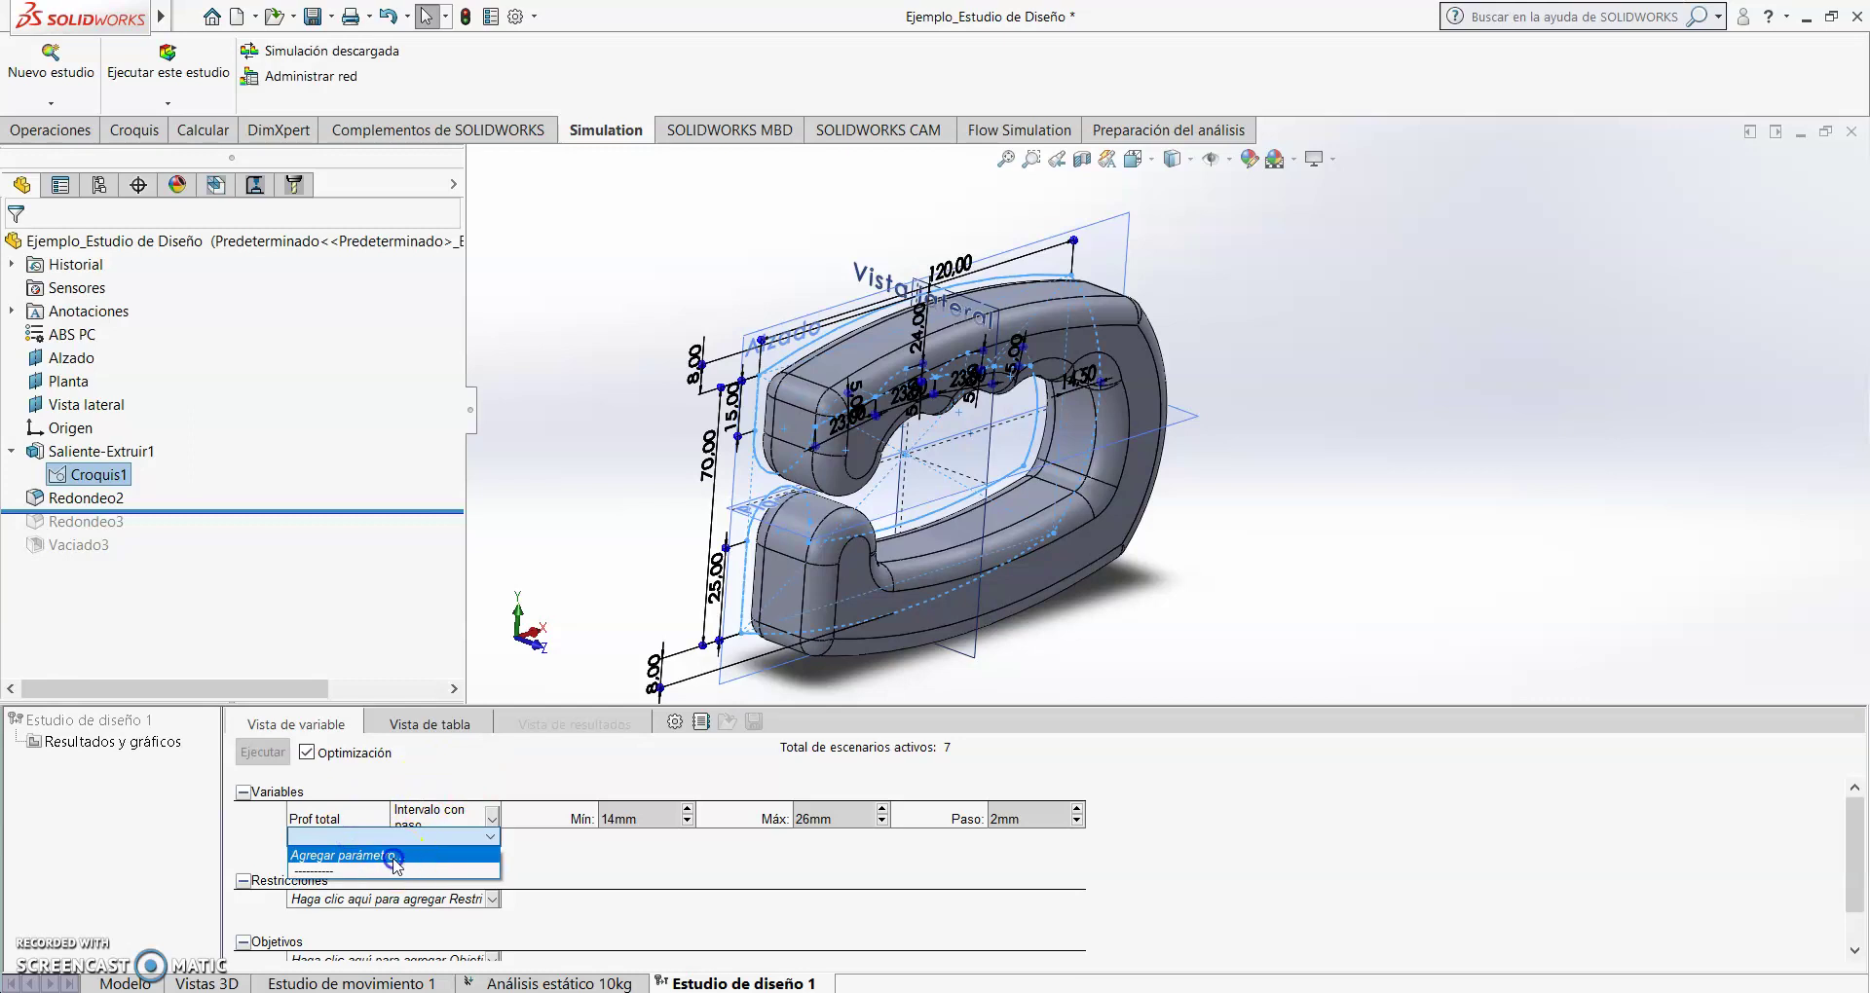
click(358, 855)
click(132, 131)
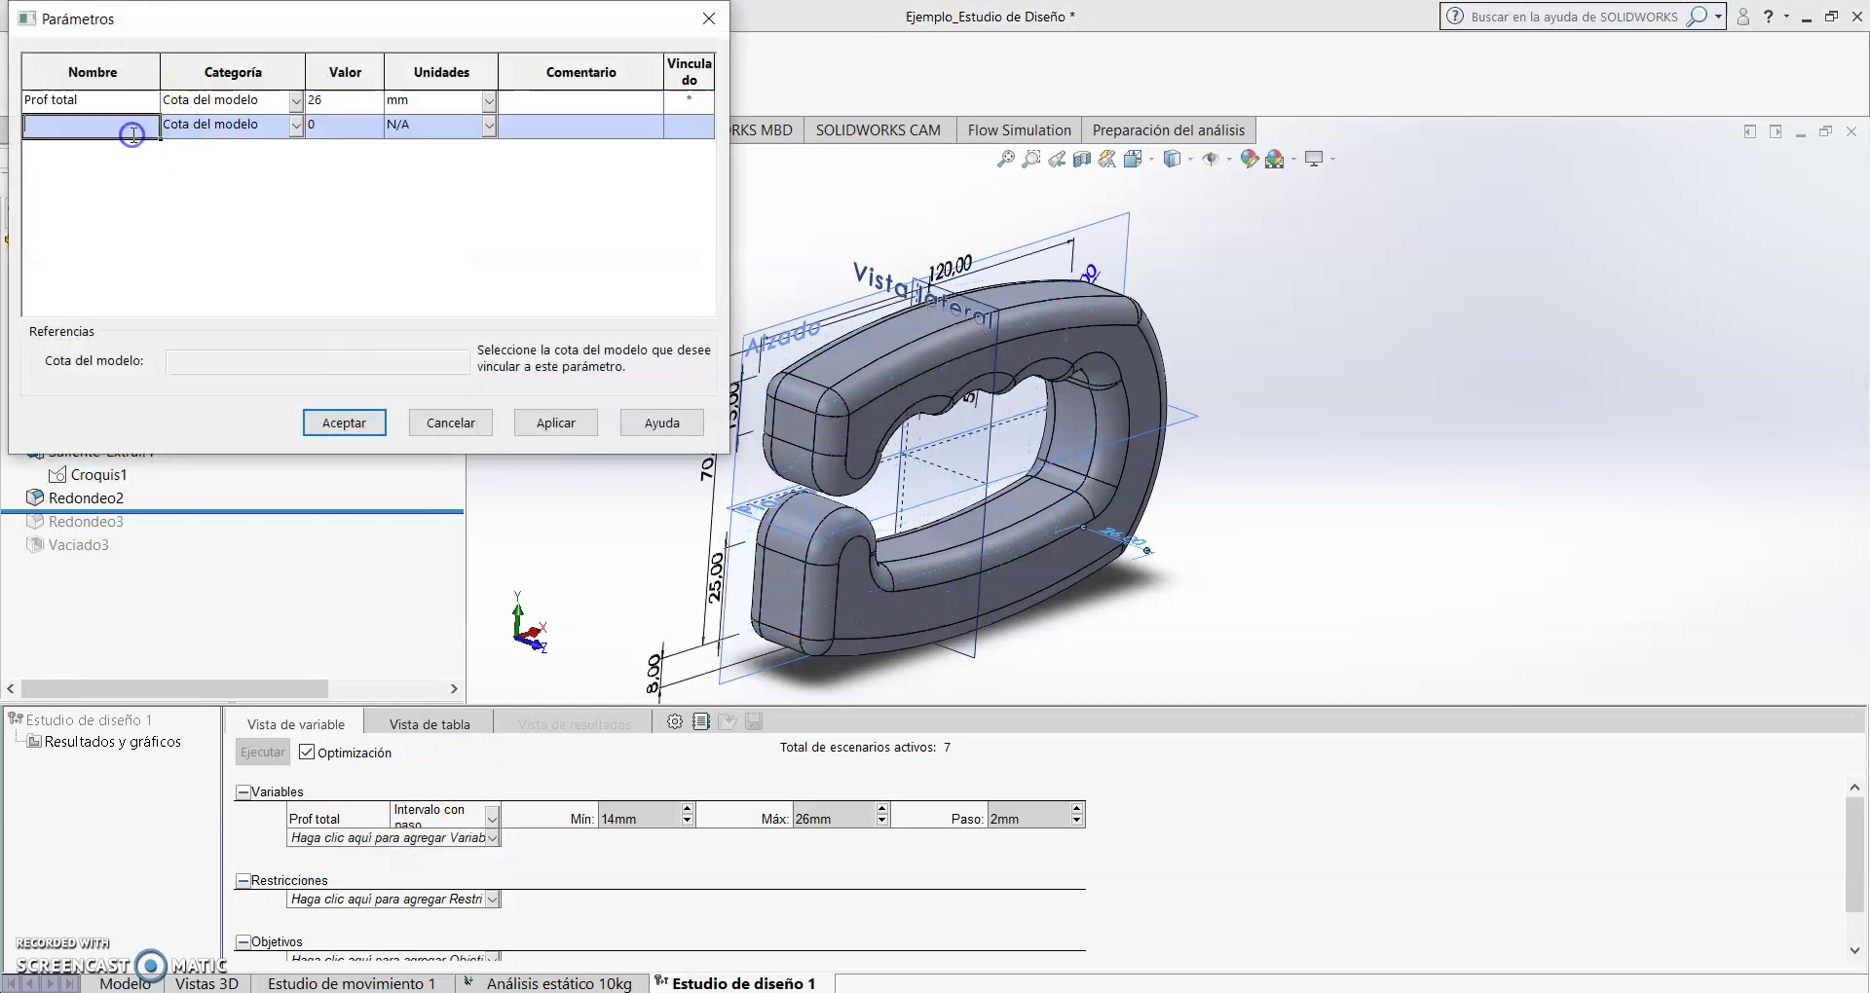
click(339, 130)
scroll(964, 438, up, 3)
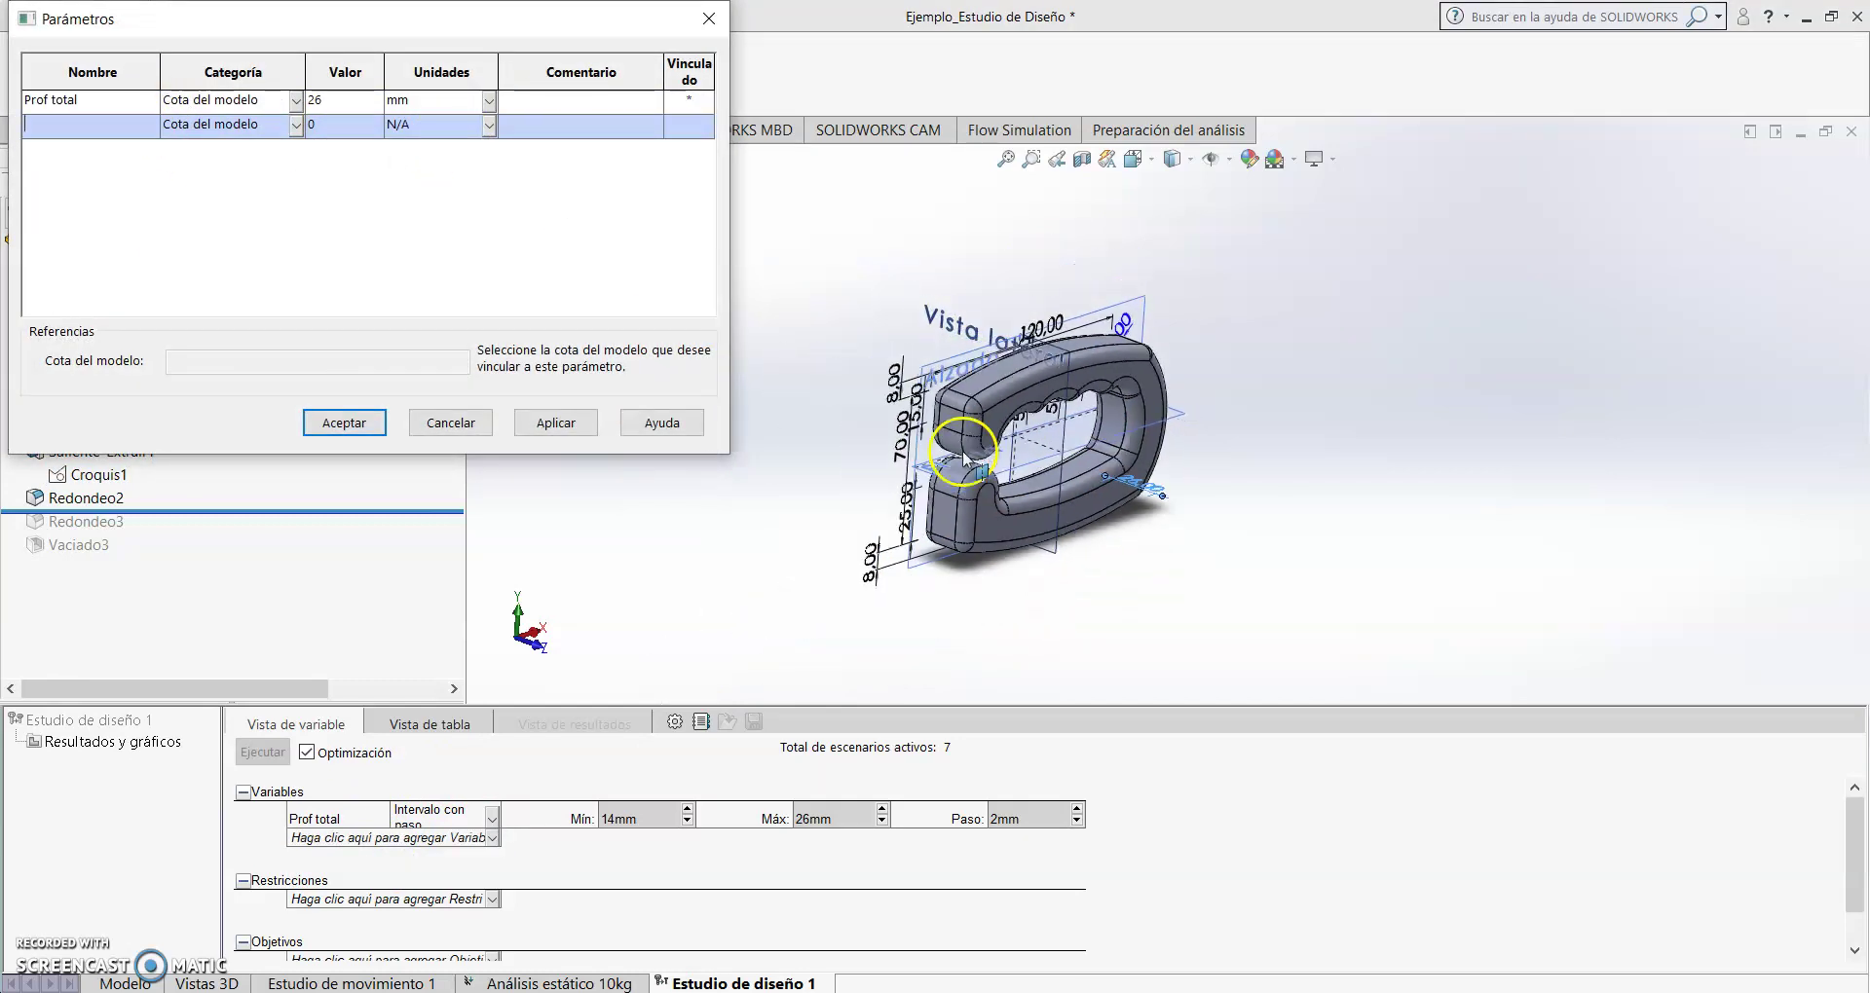
click(97, 480)
scroll(1066, 414, down, 8)
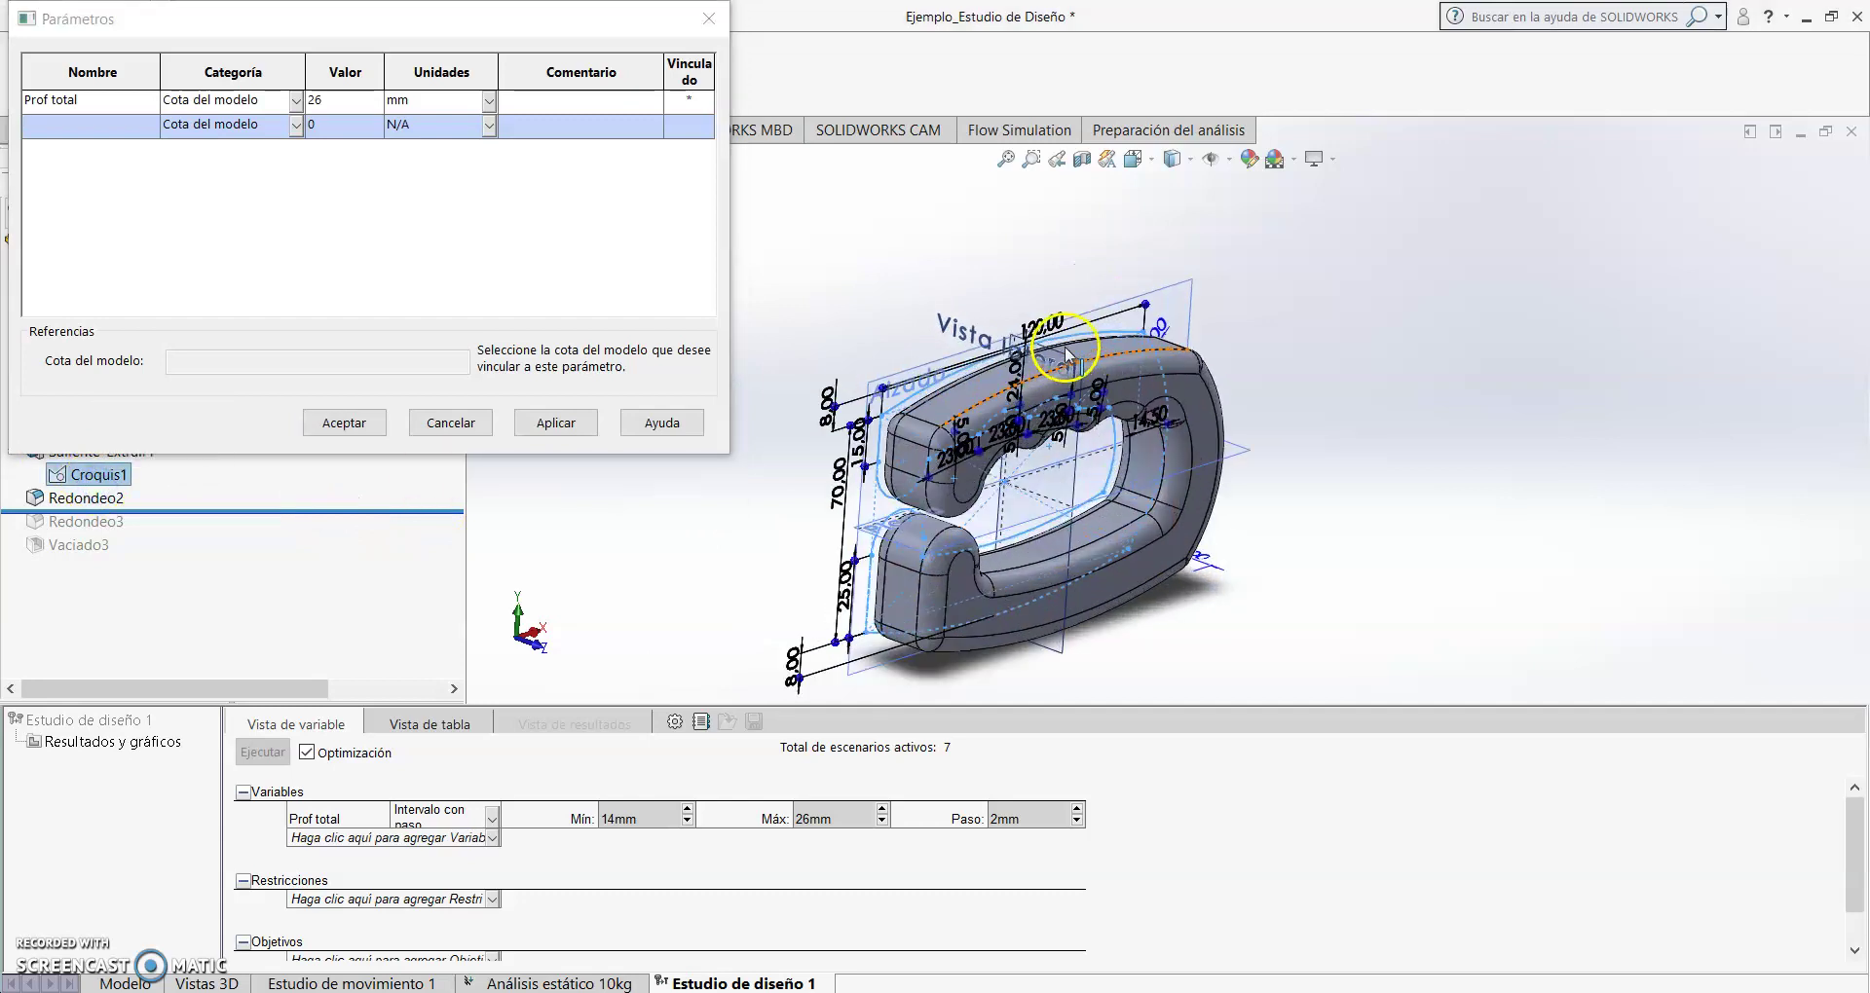
scroll(1095, 421, down, 3)
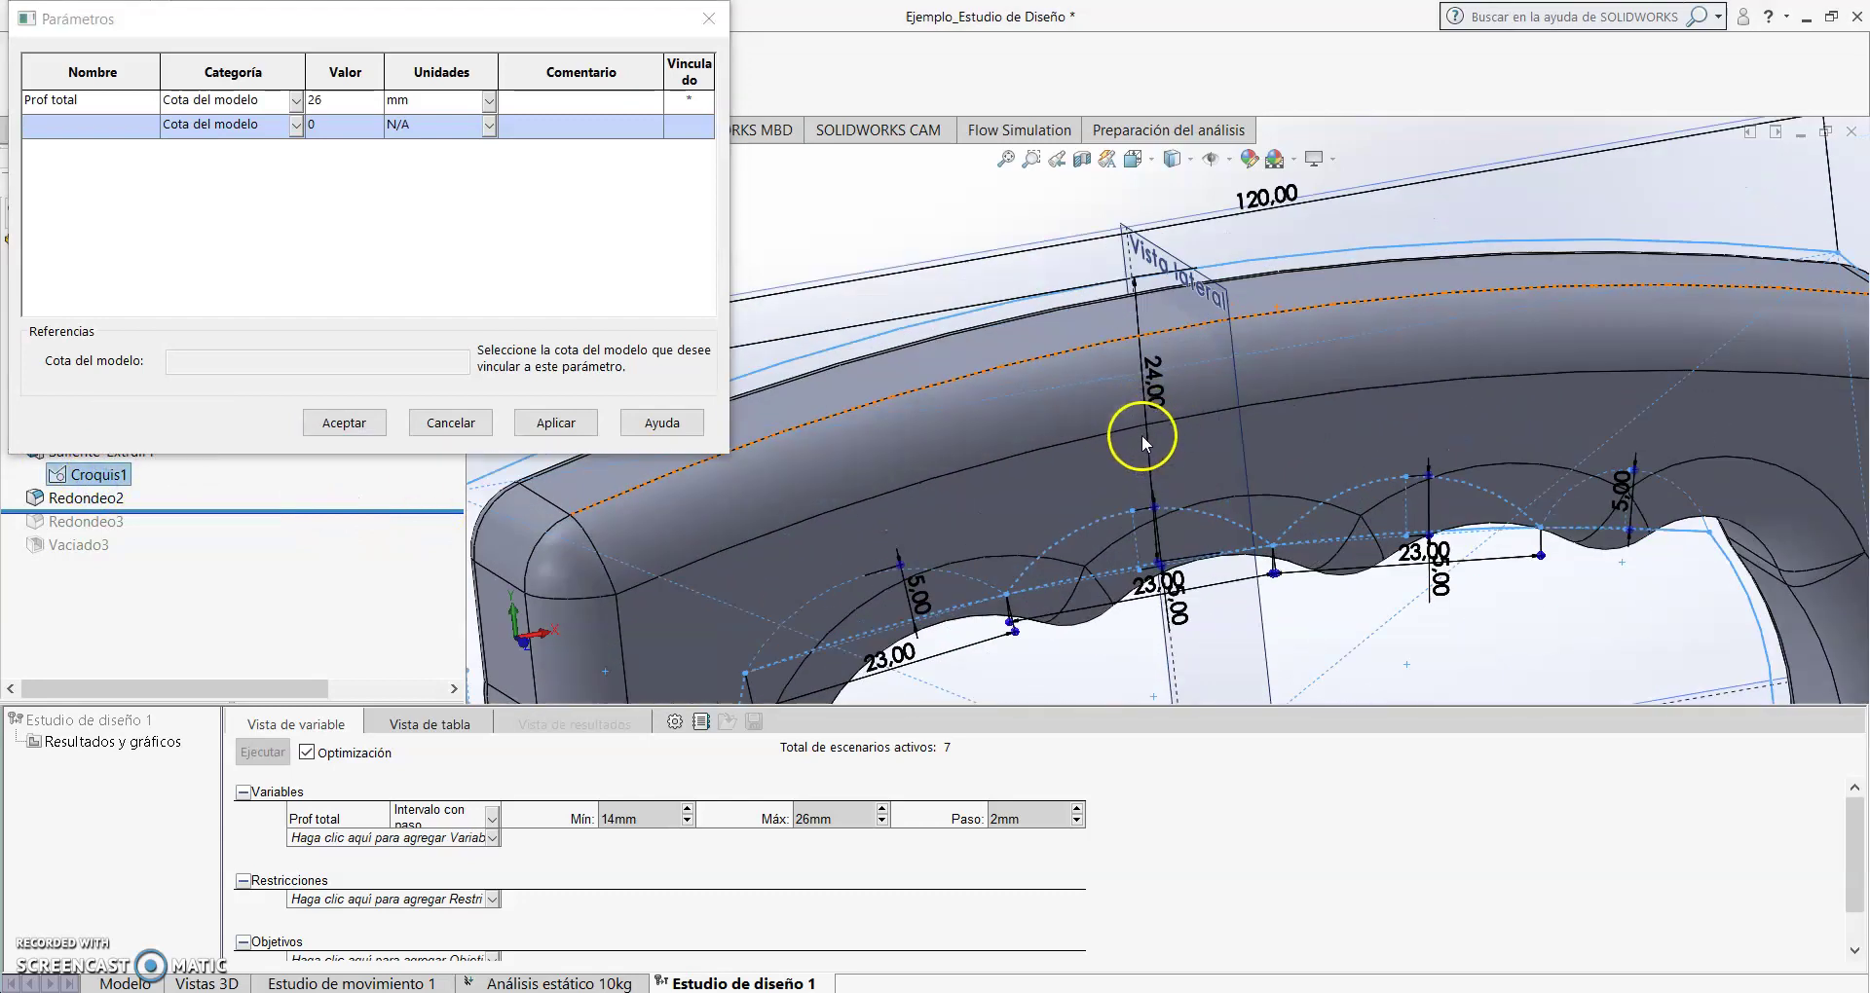
click(1154, 395)
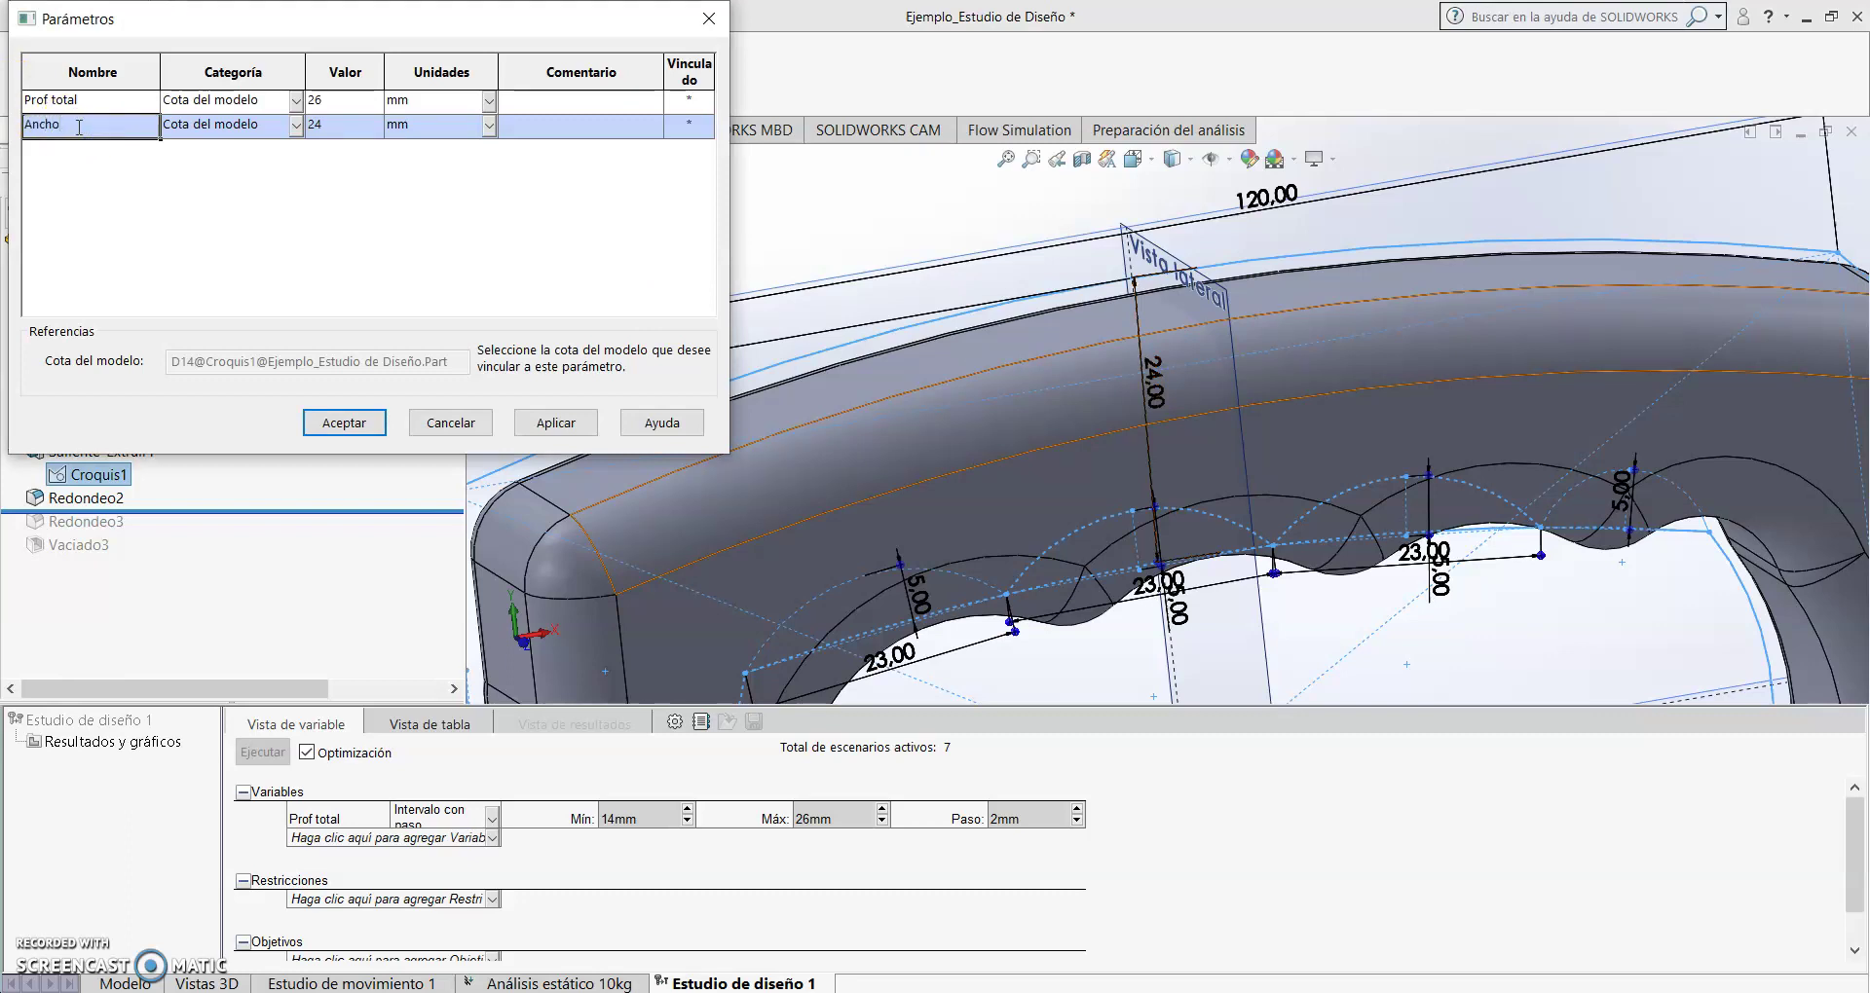
click(344, 422)
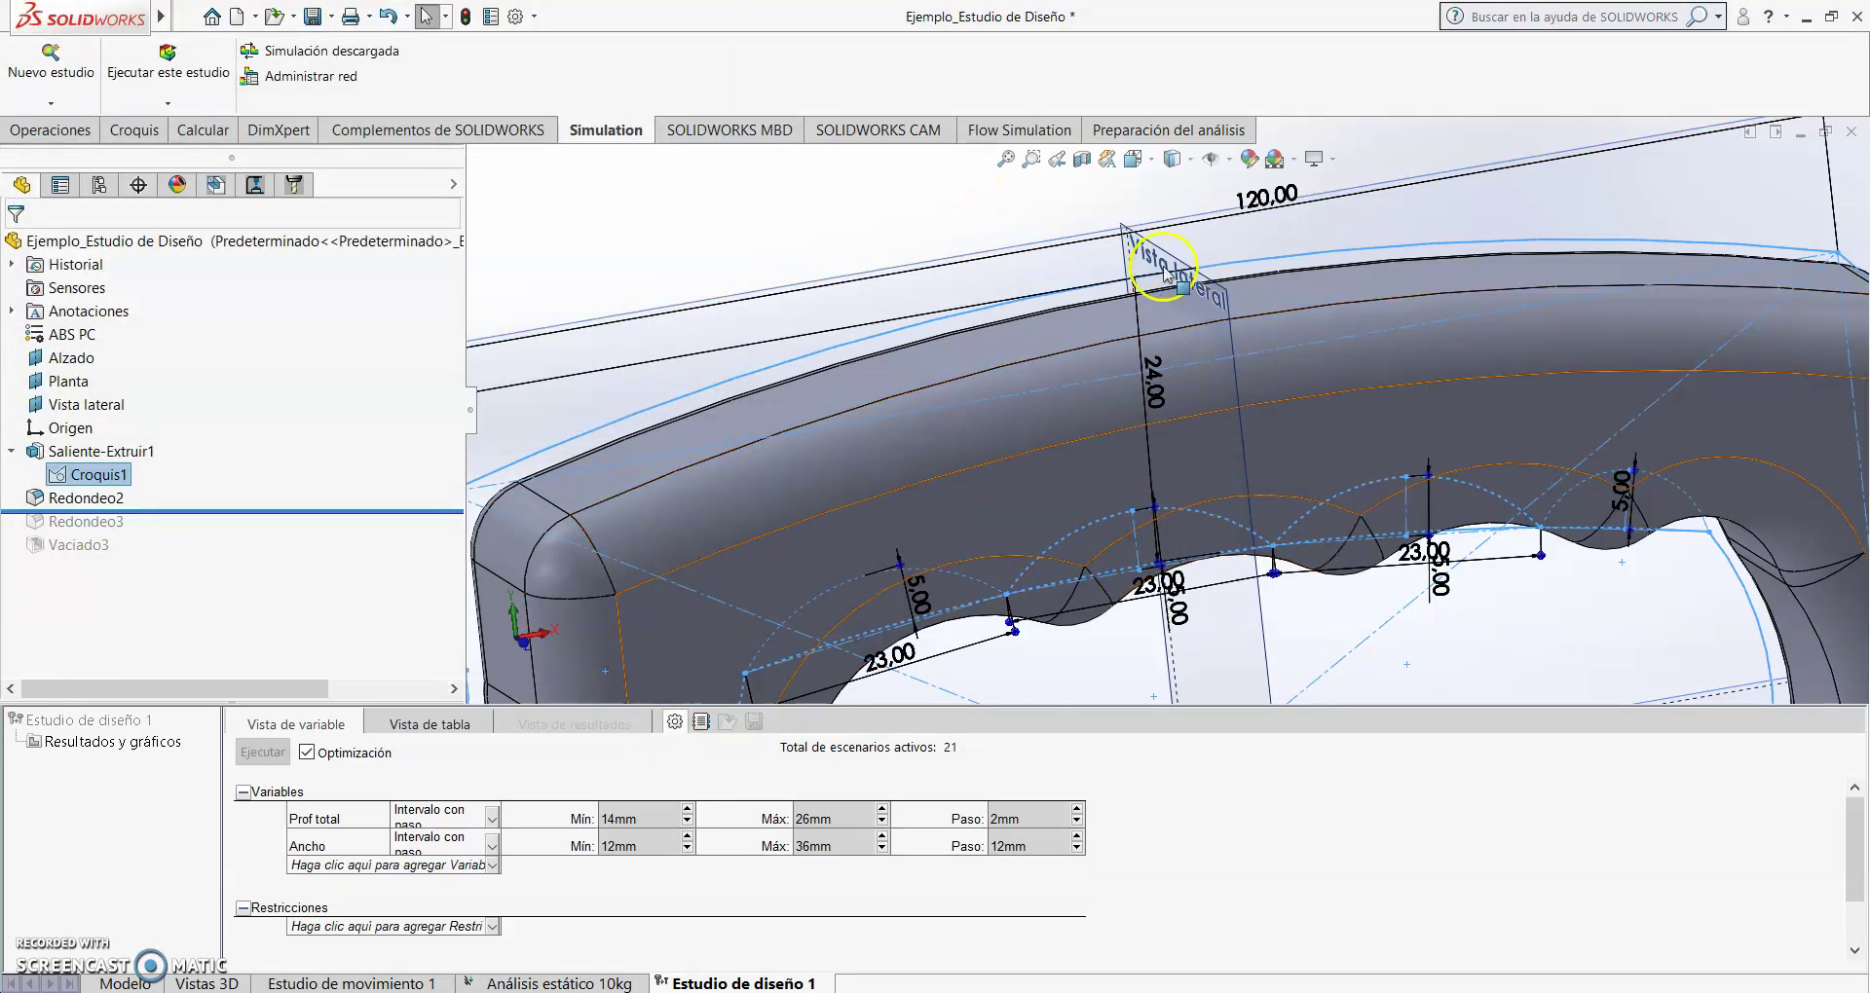
- Set the Ancho variable's range to a maximum of 24 mm and minimum of 17 mm, with a 1 mm step
scroll(1181, 458, up, 5)
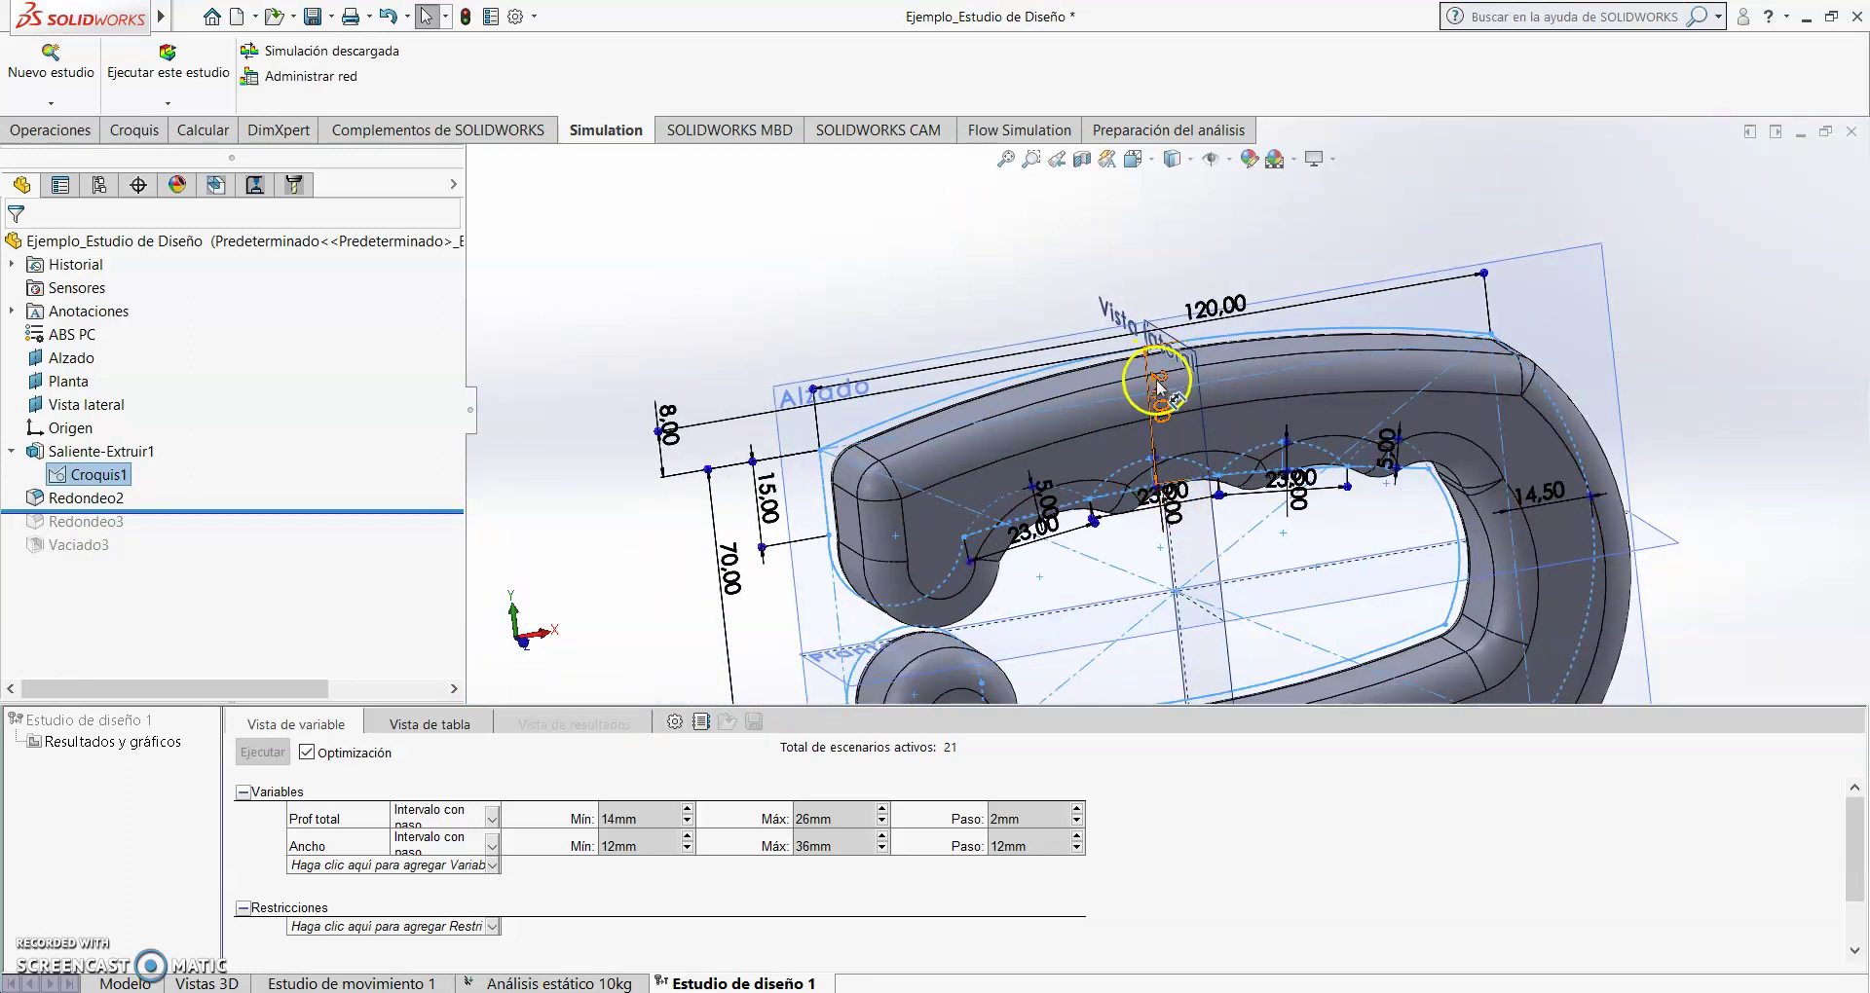
scroll(1168, 423, up, 2)
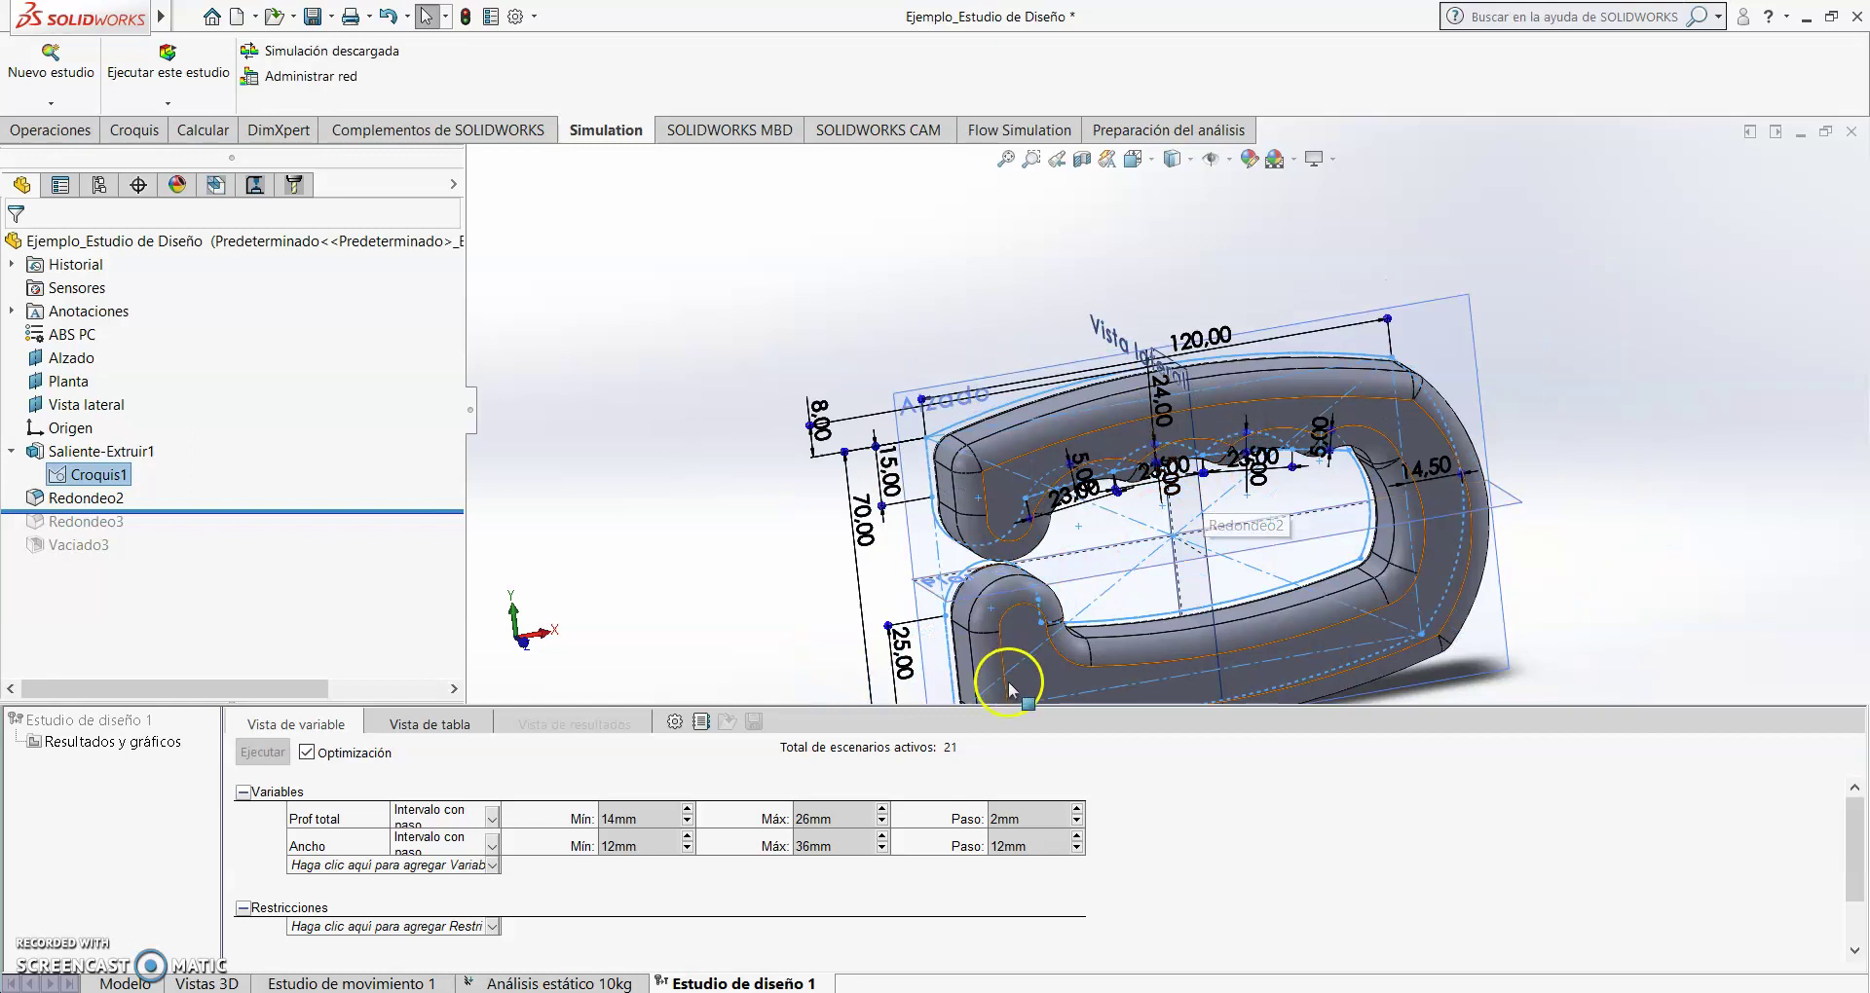
double_click(832, 845)
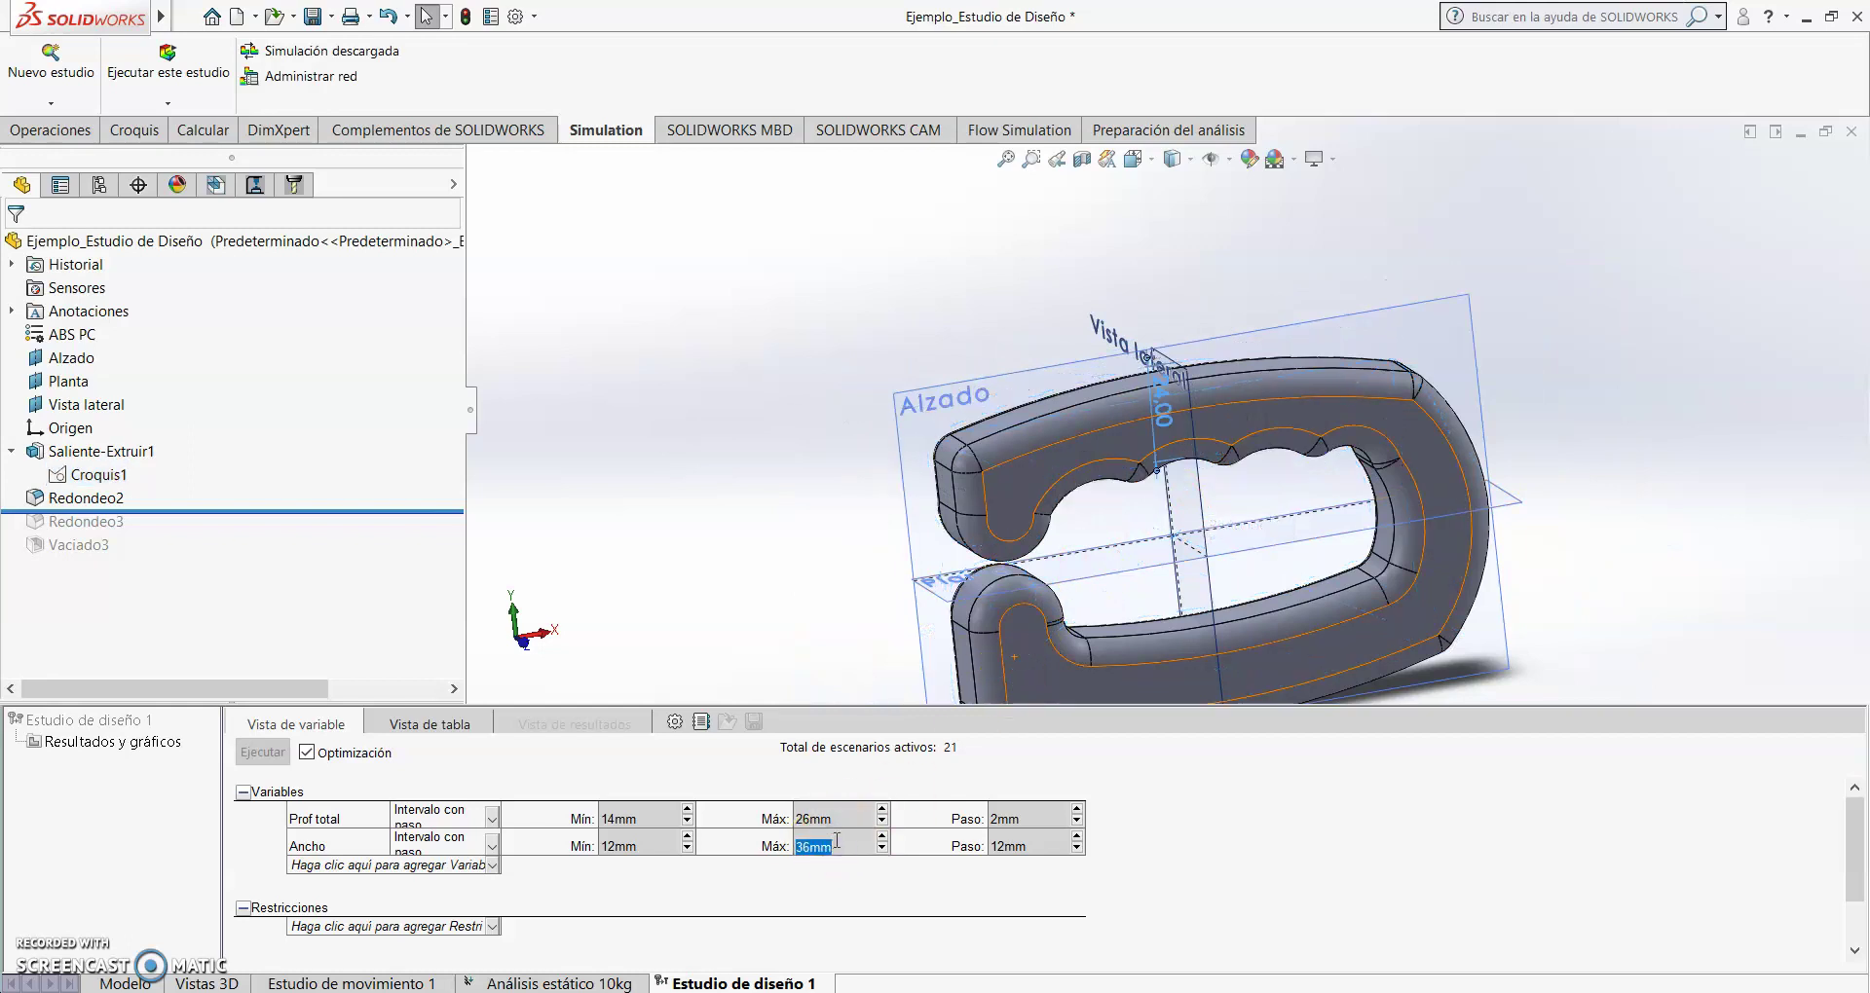
click(619, 848)
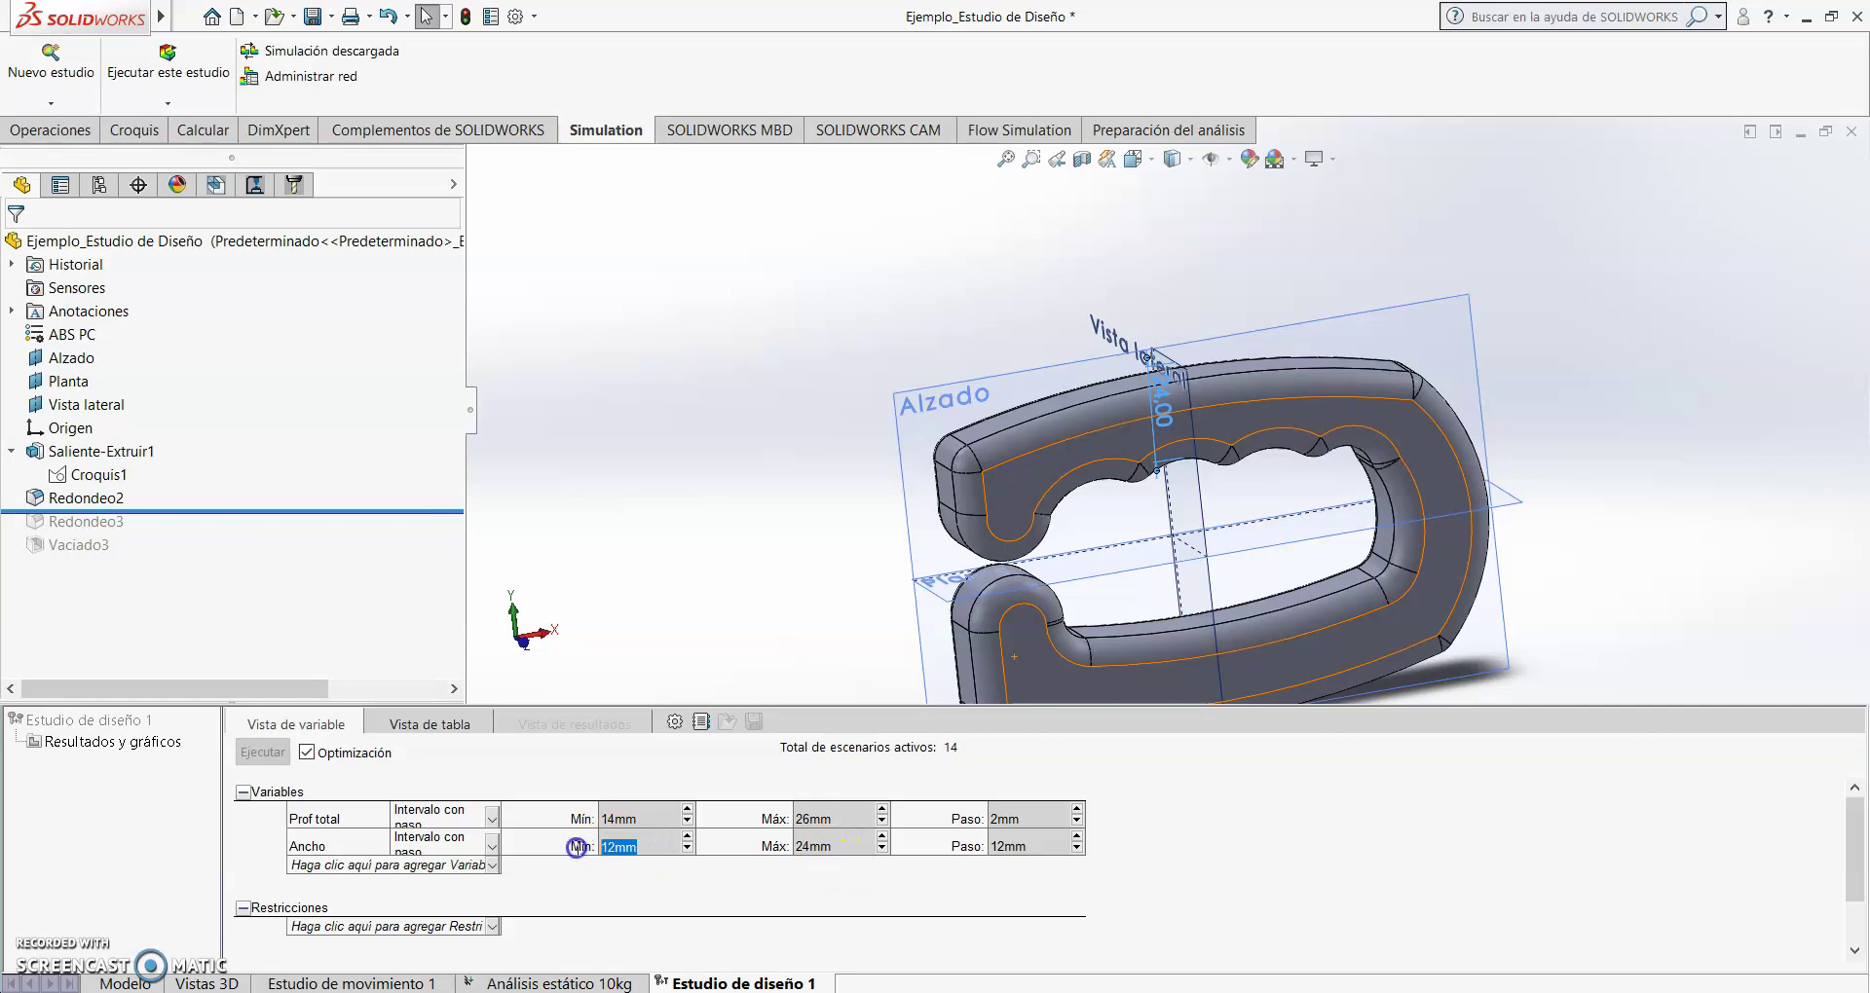
click(645, 870)
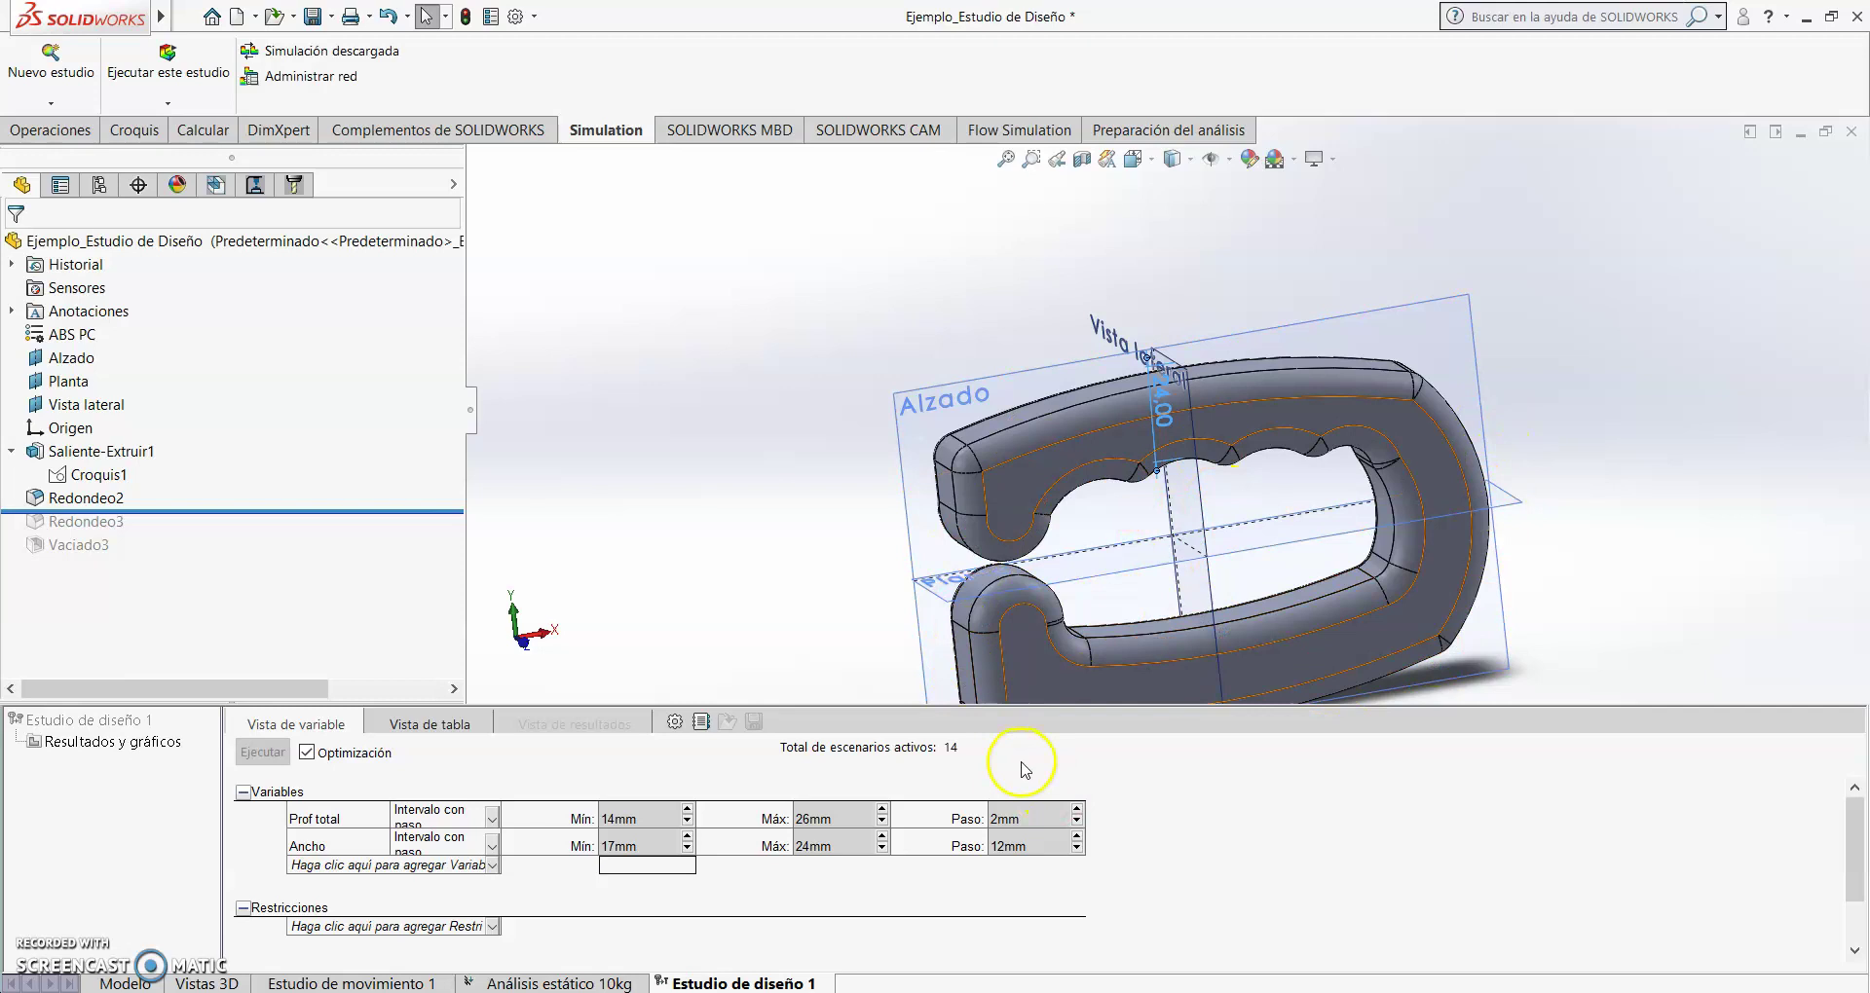
click(1016, 848)
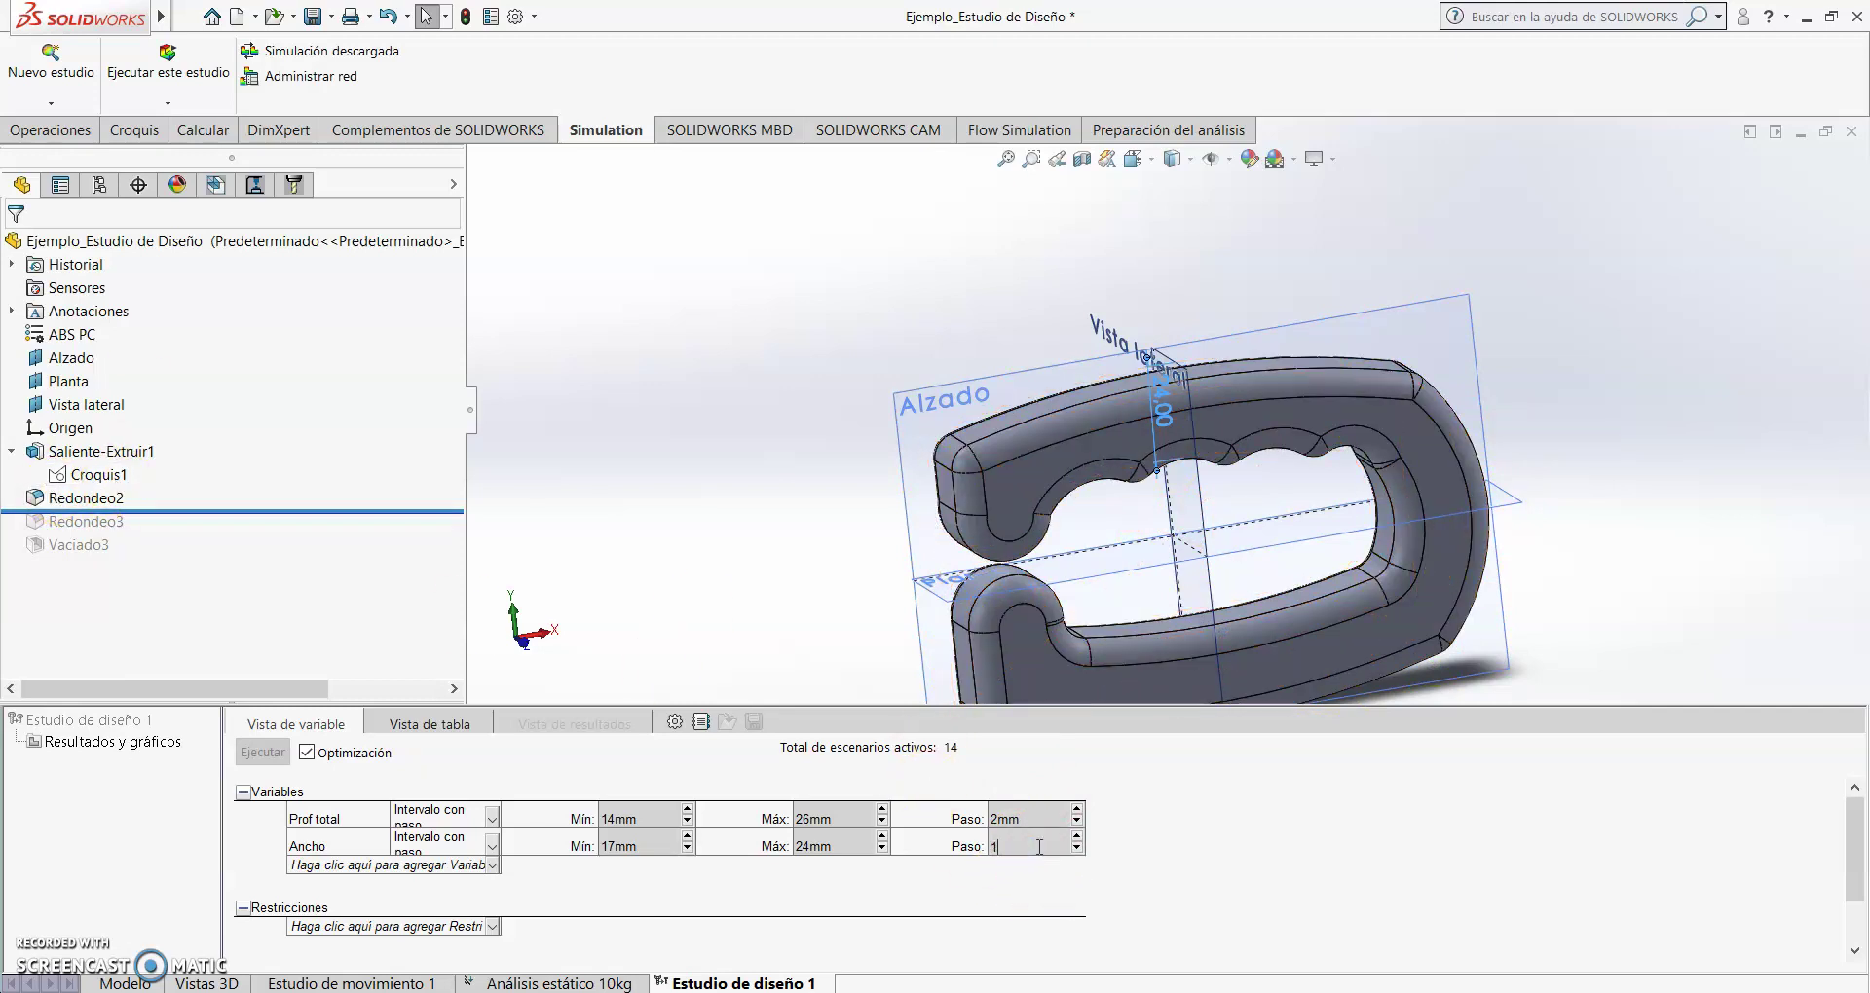
click(1020, 869)
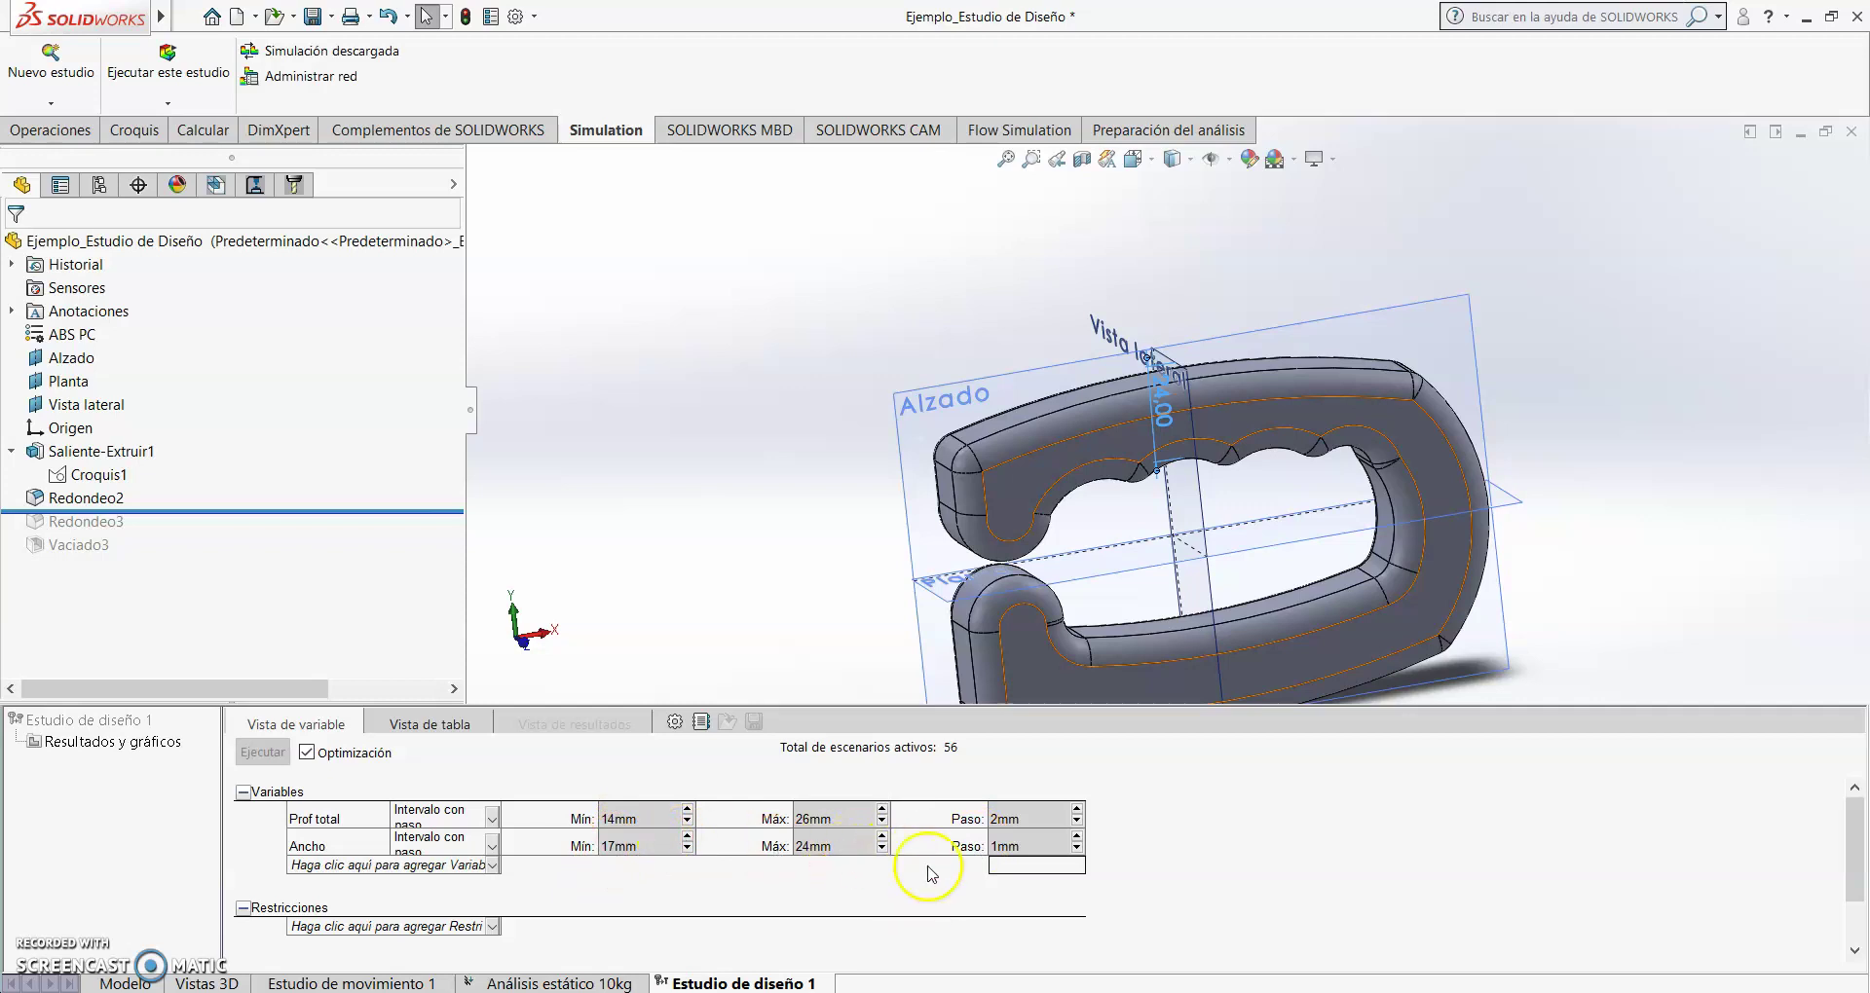
- Set the Prof total variable's step to 4 mm
click(885, 797)
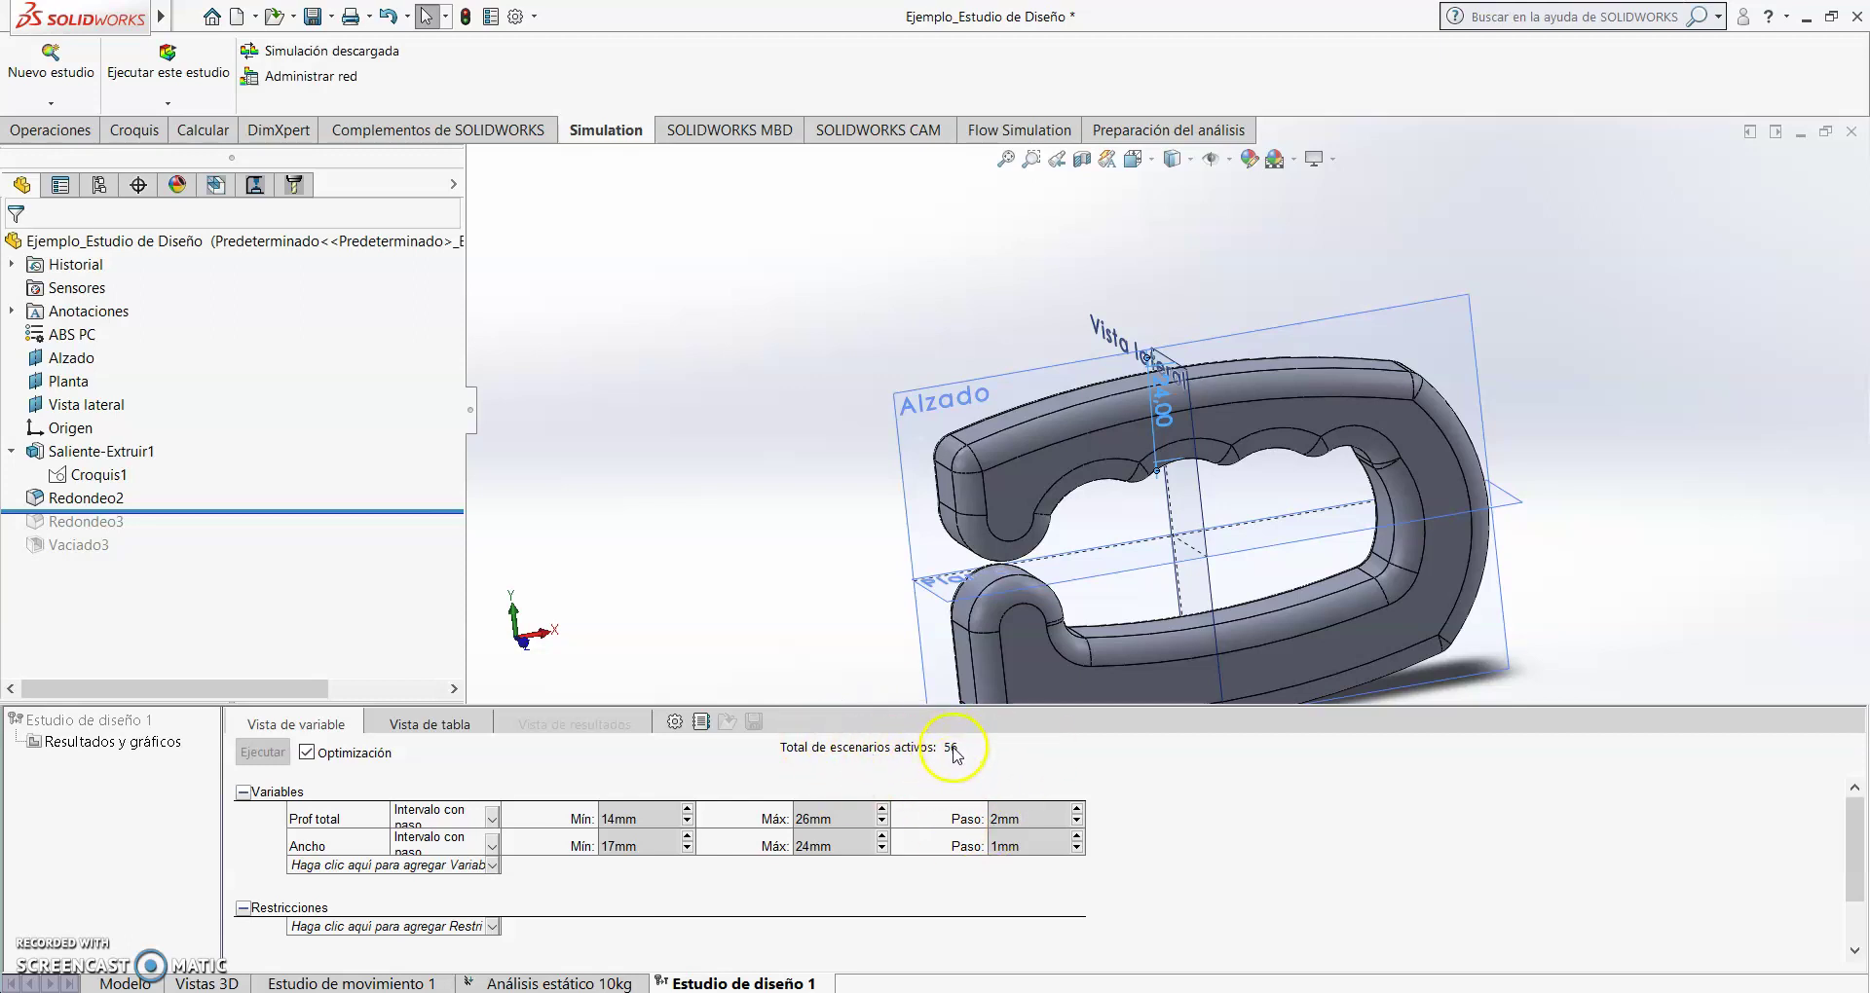
click(1009, 821)
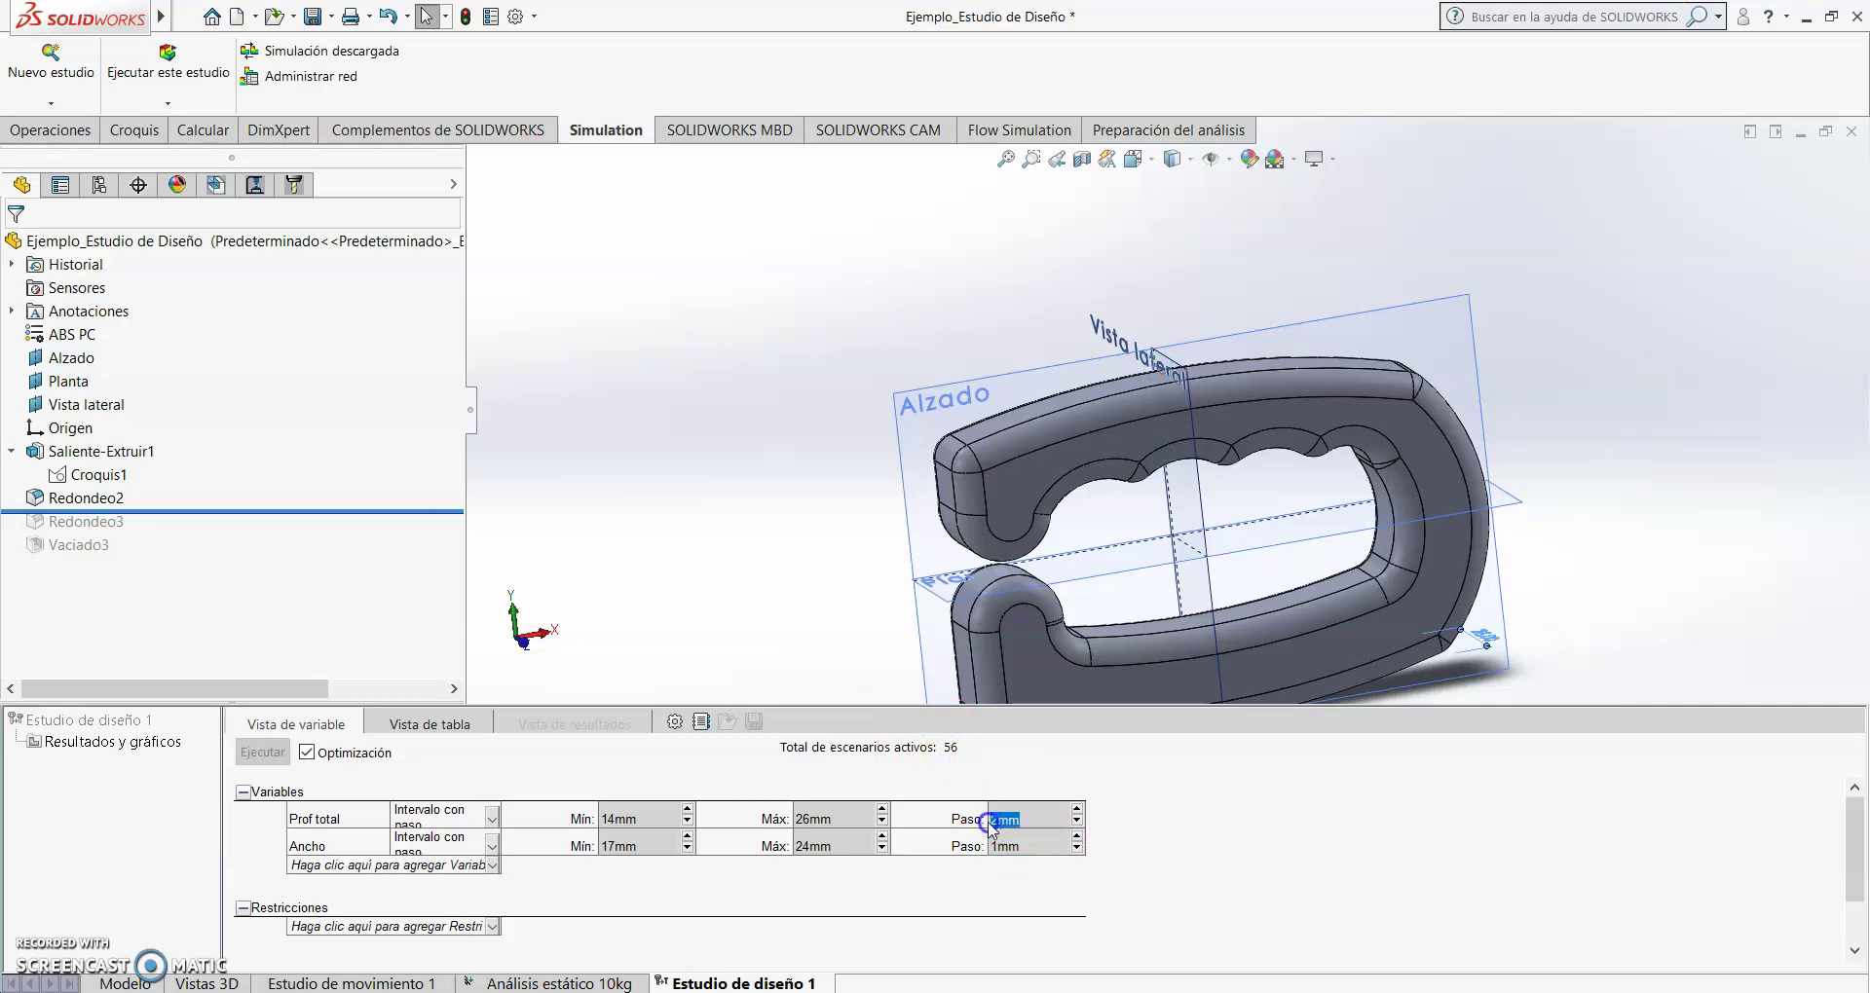
click(987, 822)
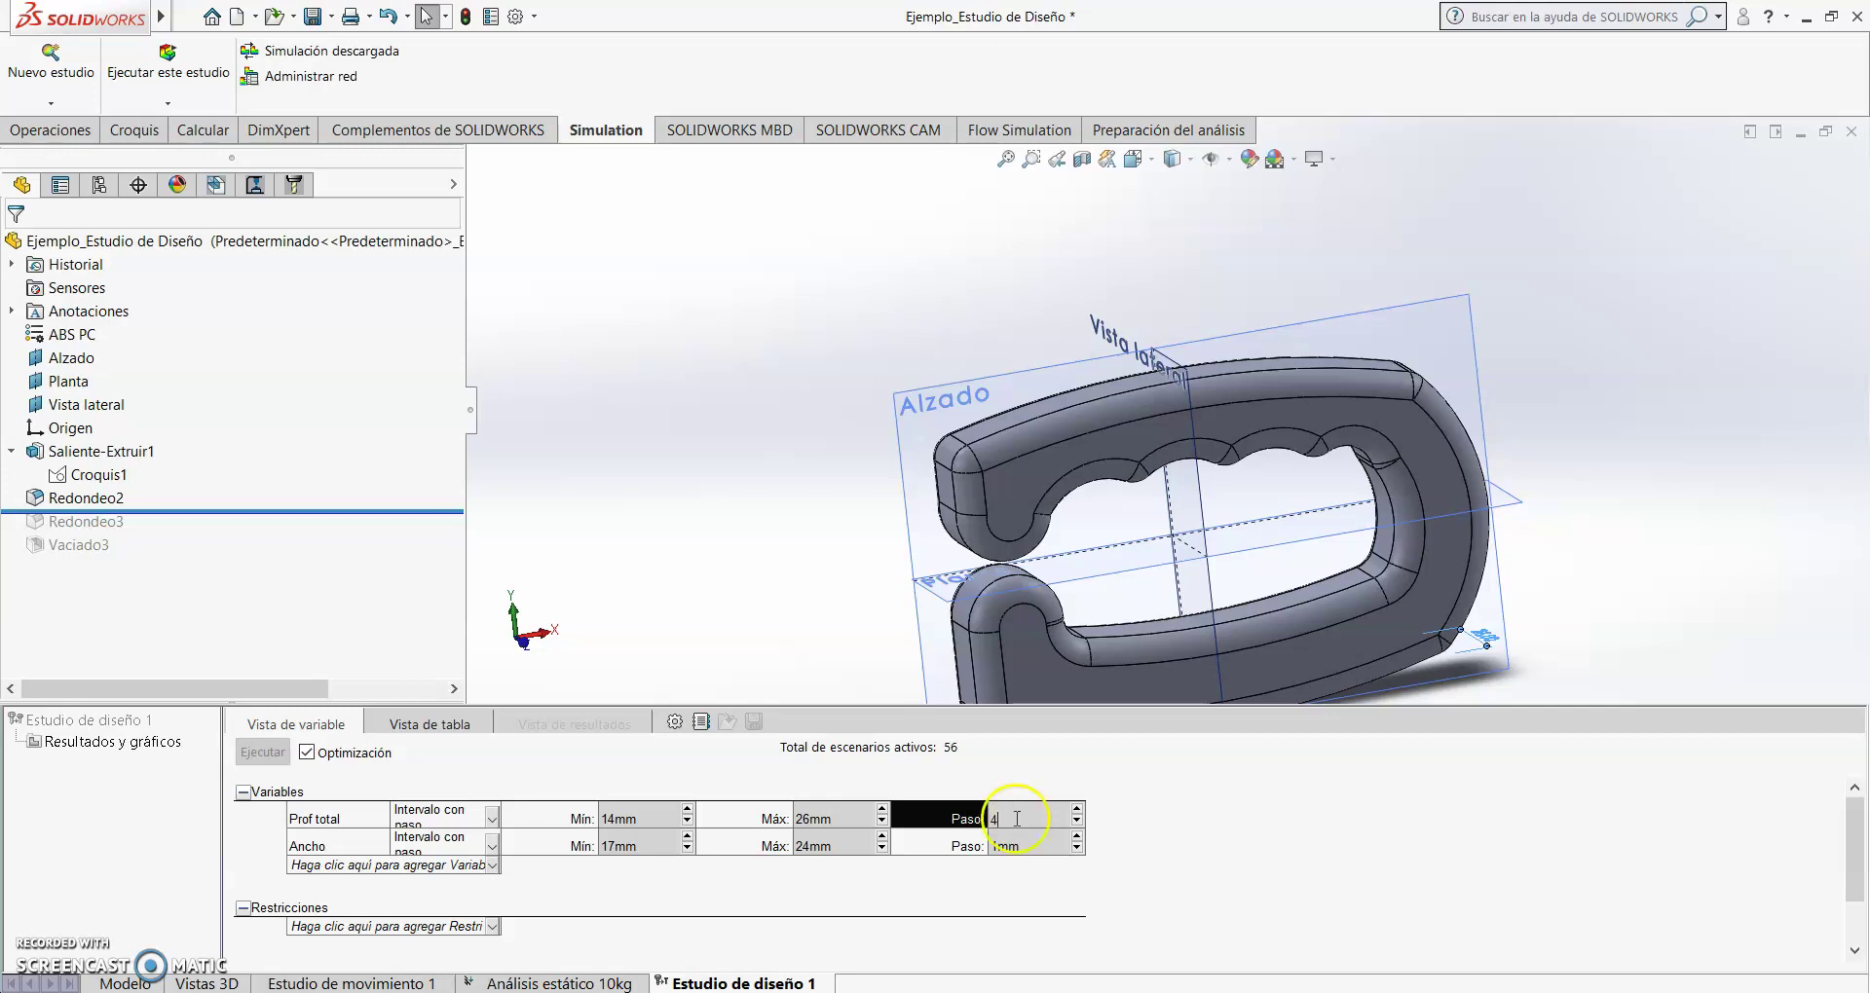
click(857, 906)
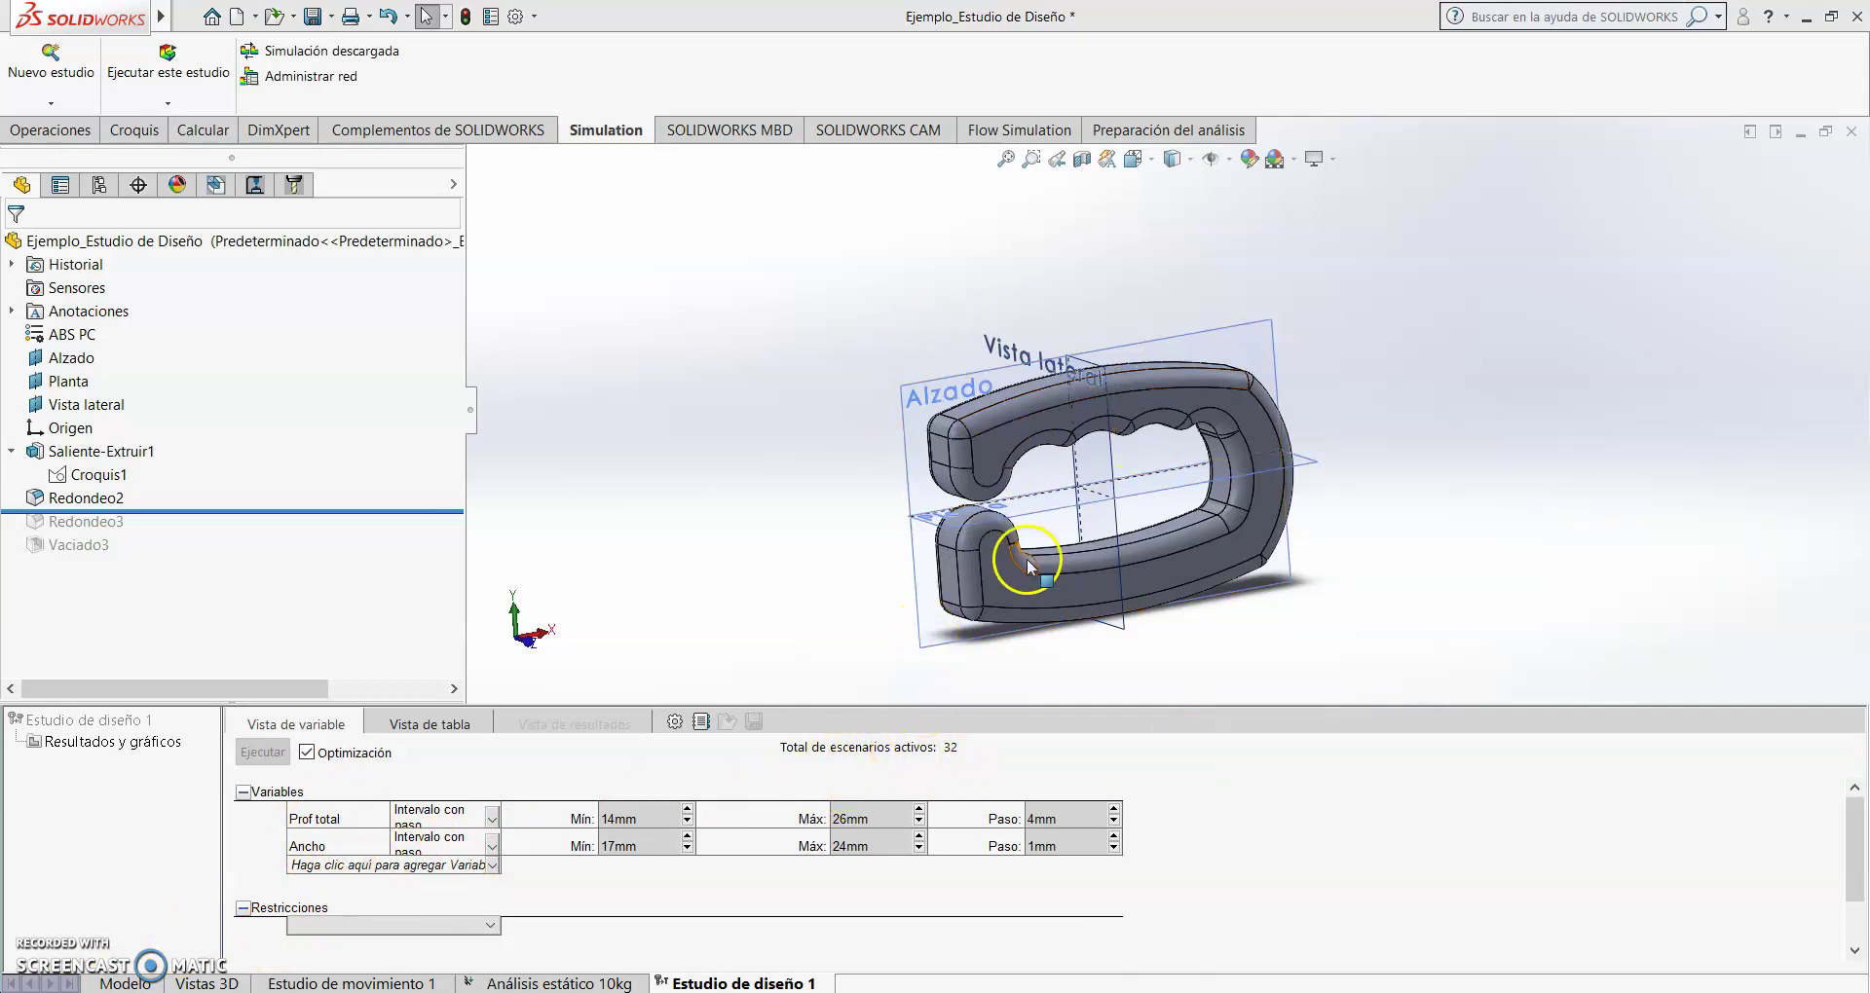
- Create a sensor for the study's constraint using simulation data (Datos de simulación), with stress (Tensión) as the quantity in N/m^2
scroll(514, 903, down, 1)
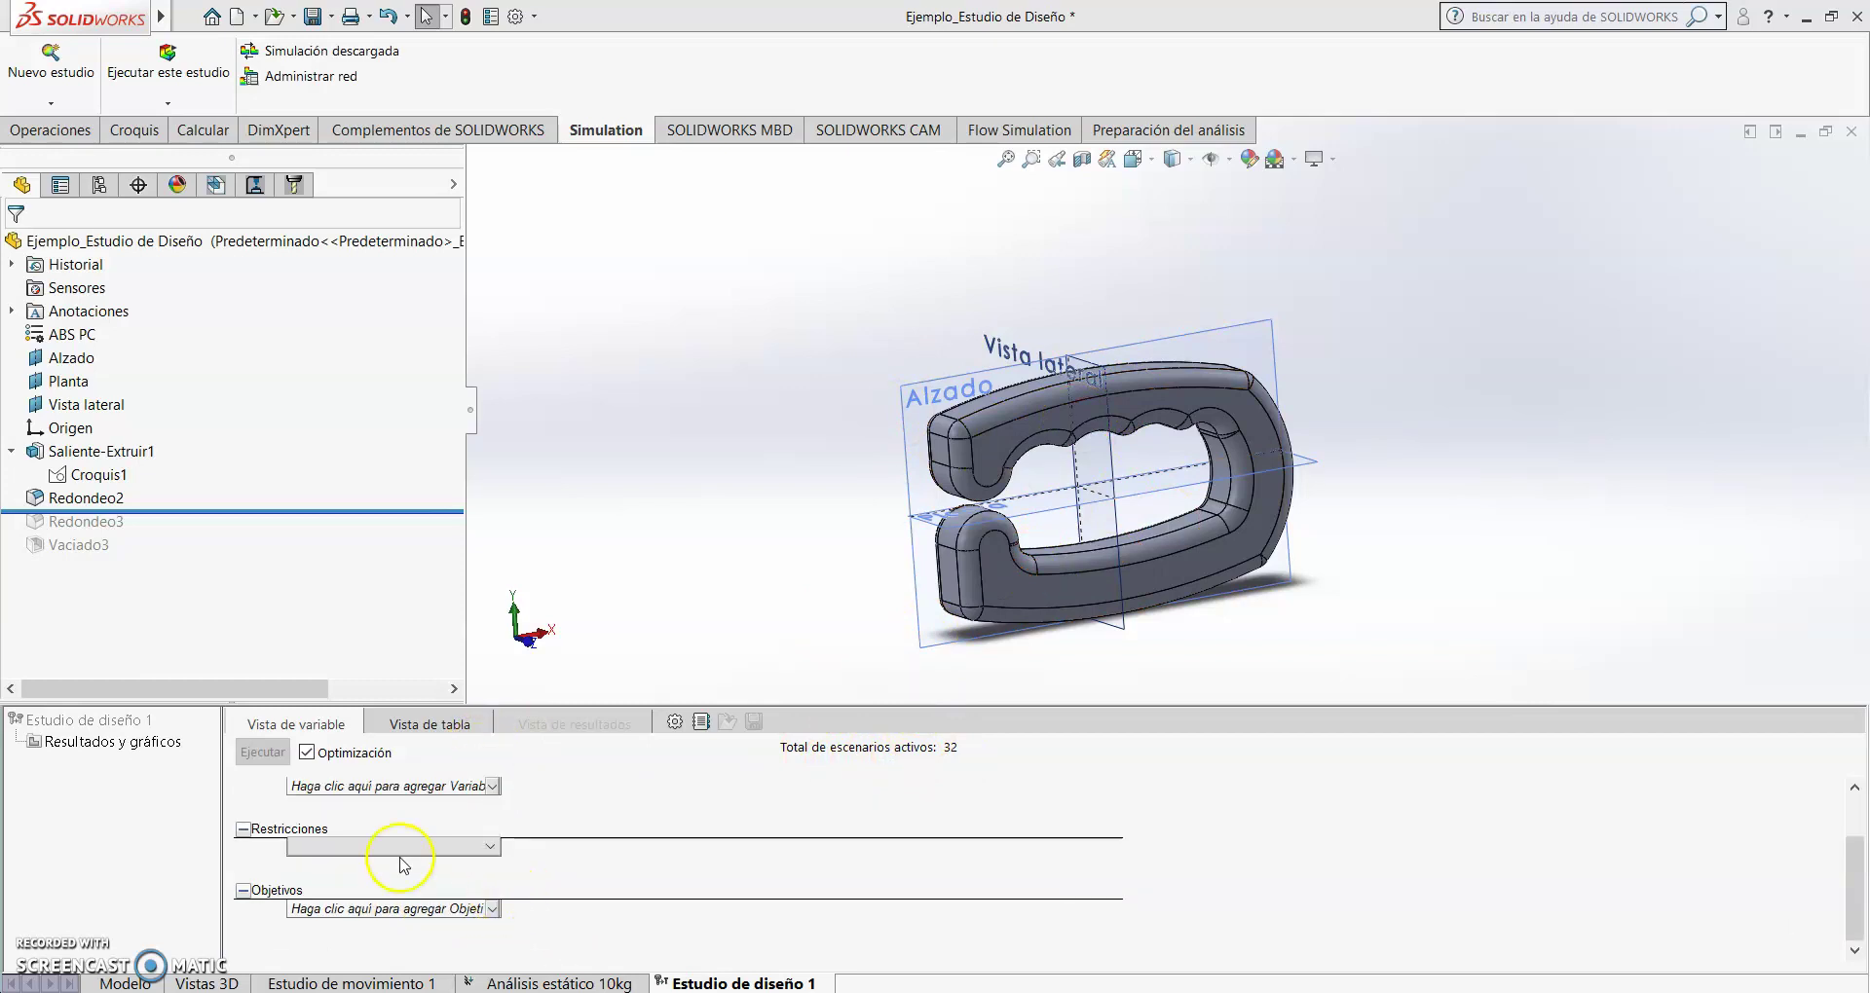
click(340, 855)
click(358, 869)
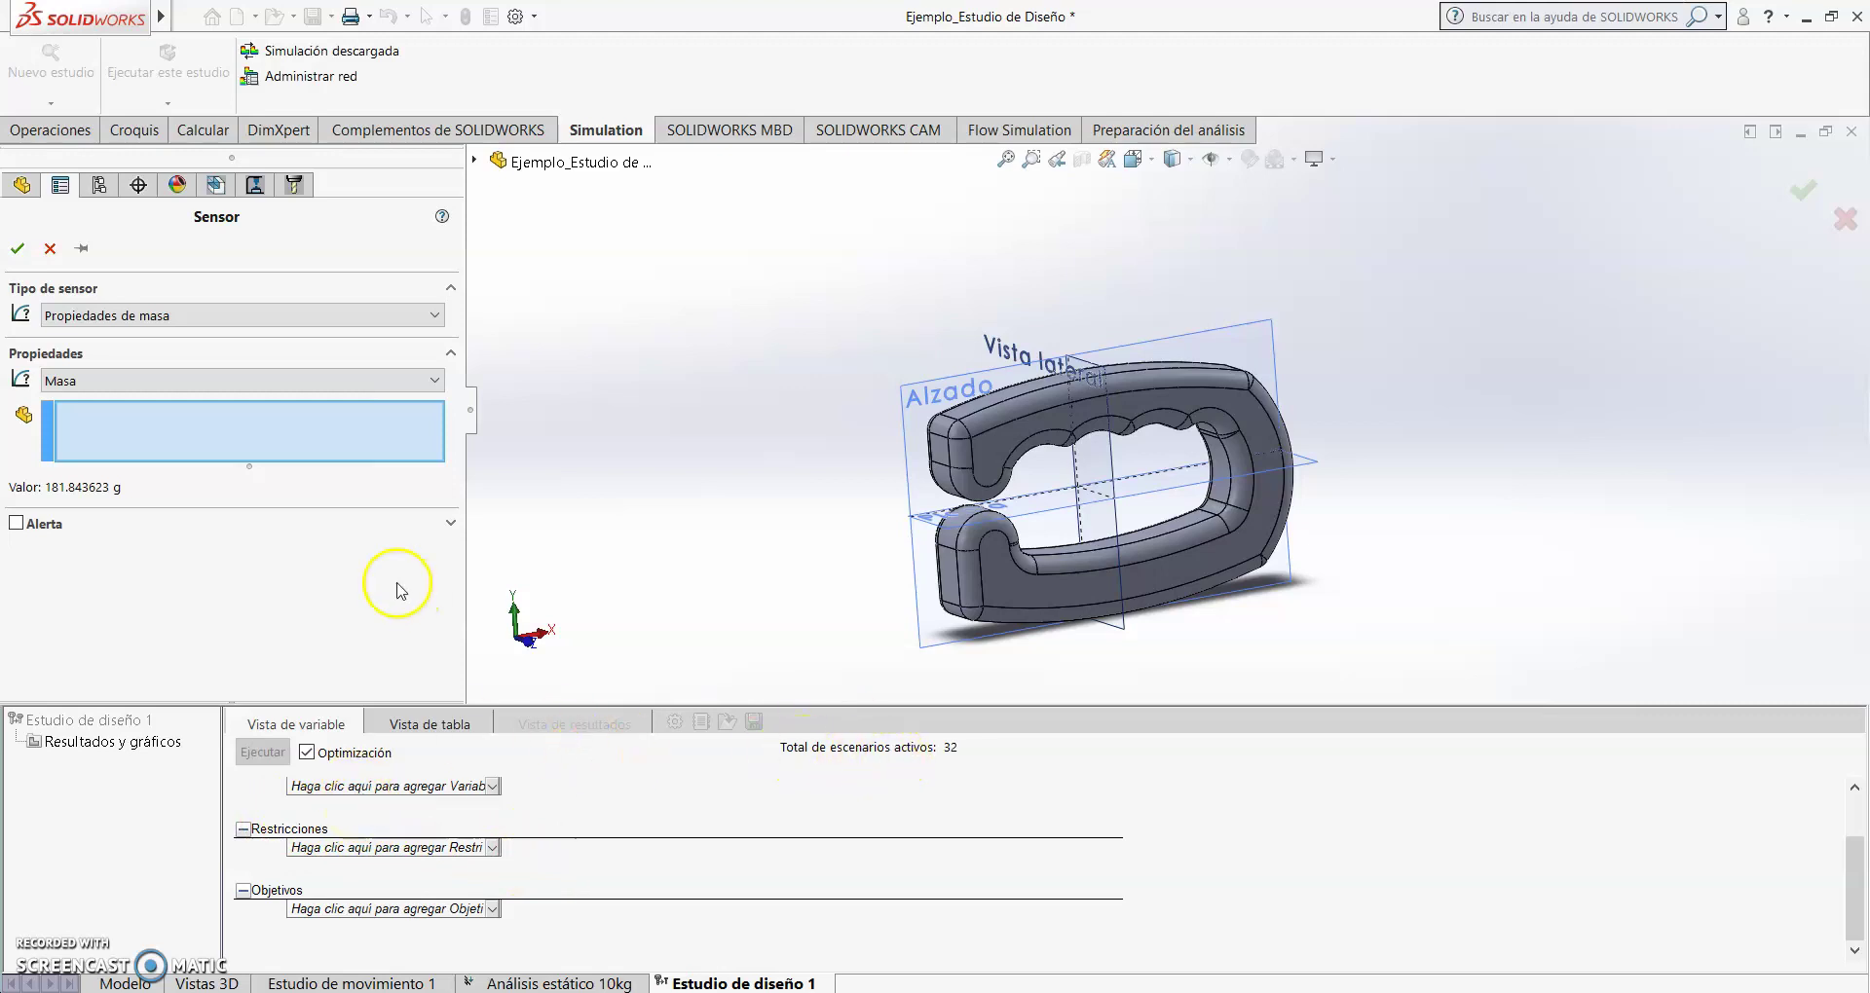
click(208, 315)
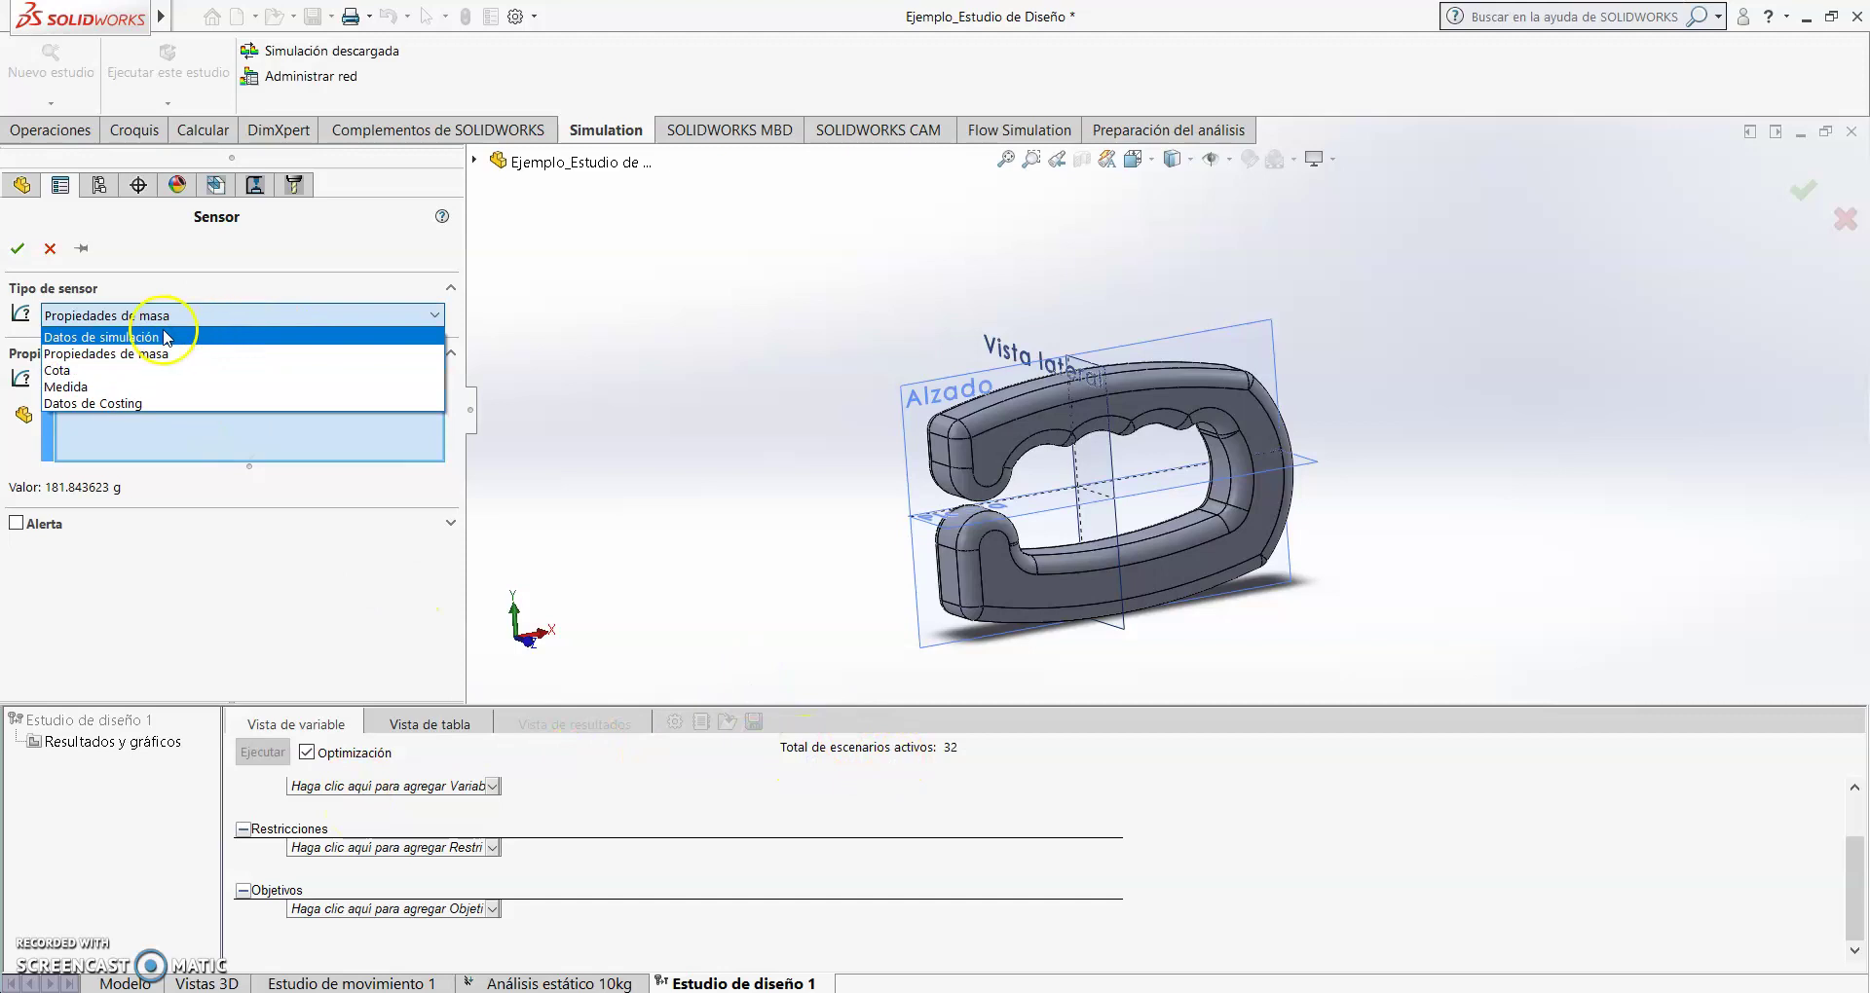
click(146, 338)
click(175, 315)
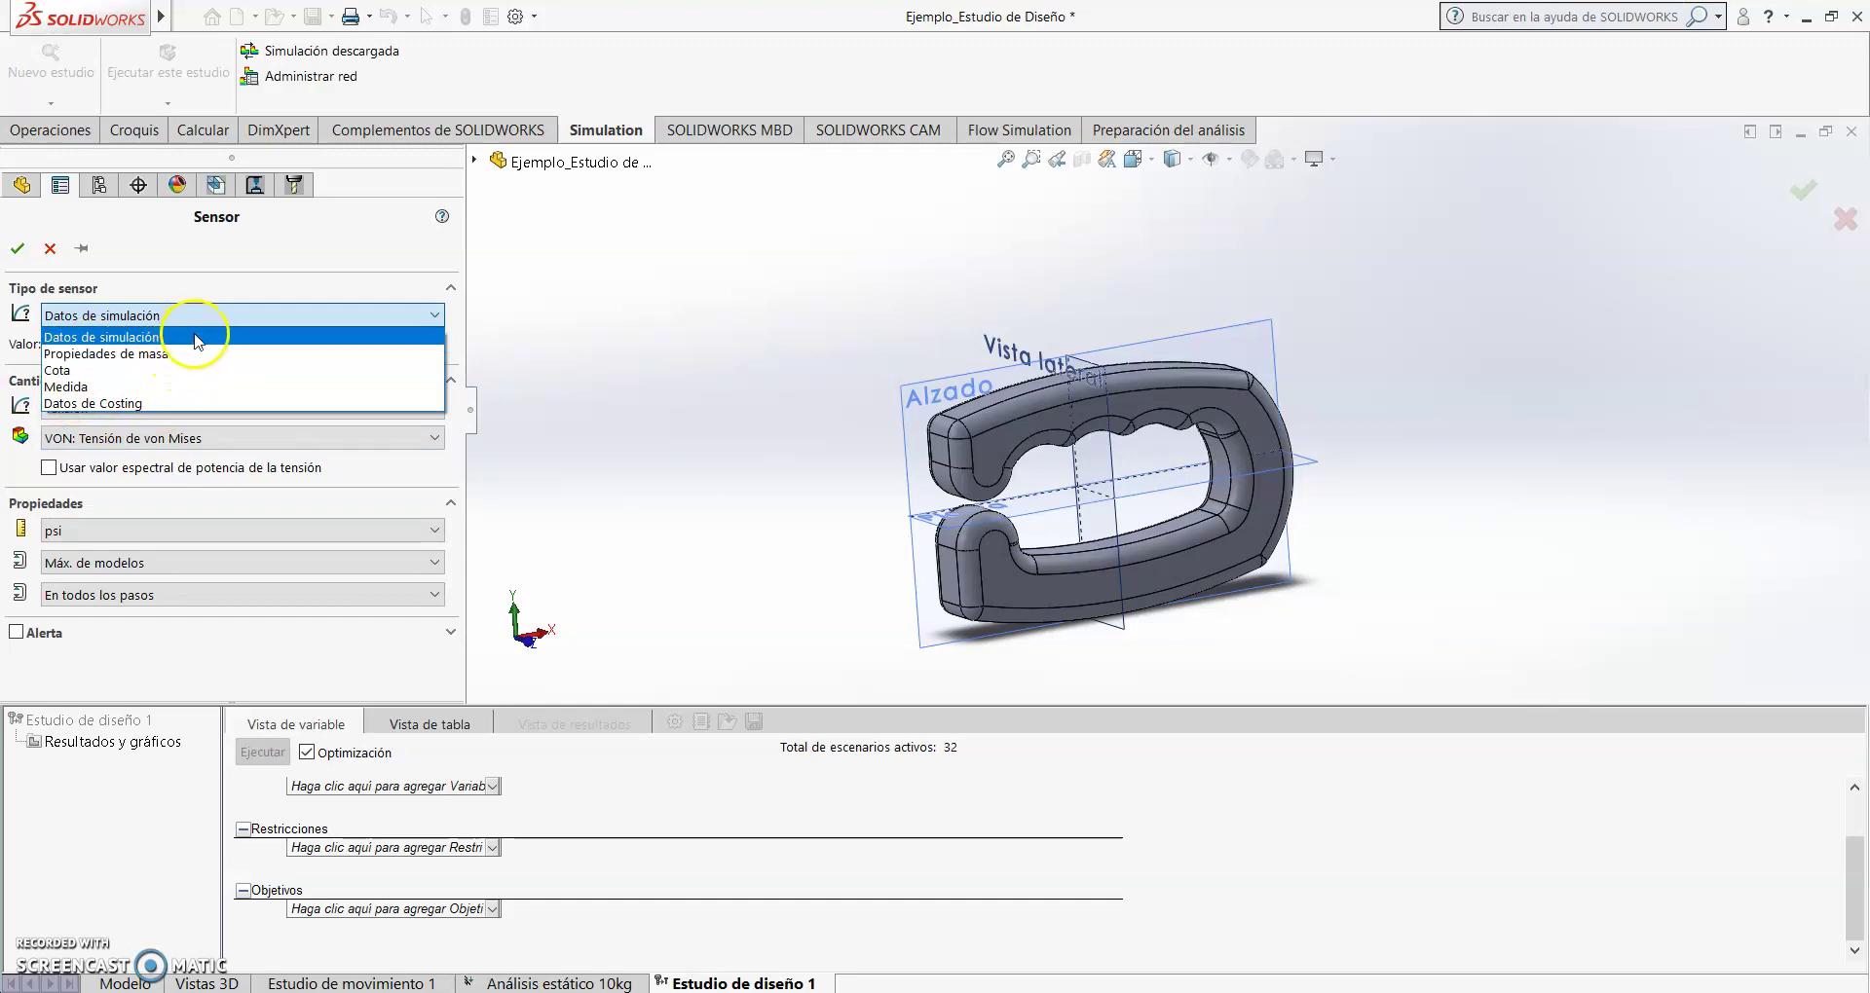
click(150, 336)
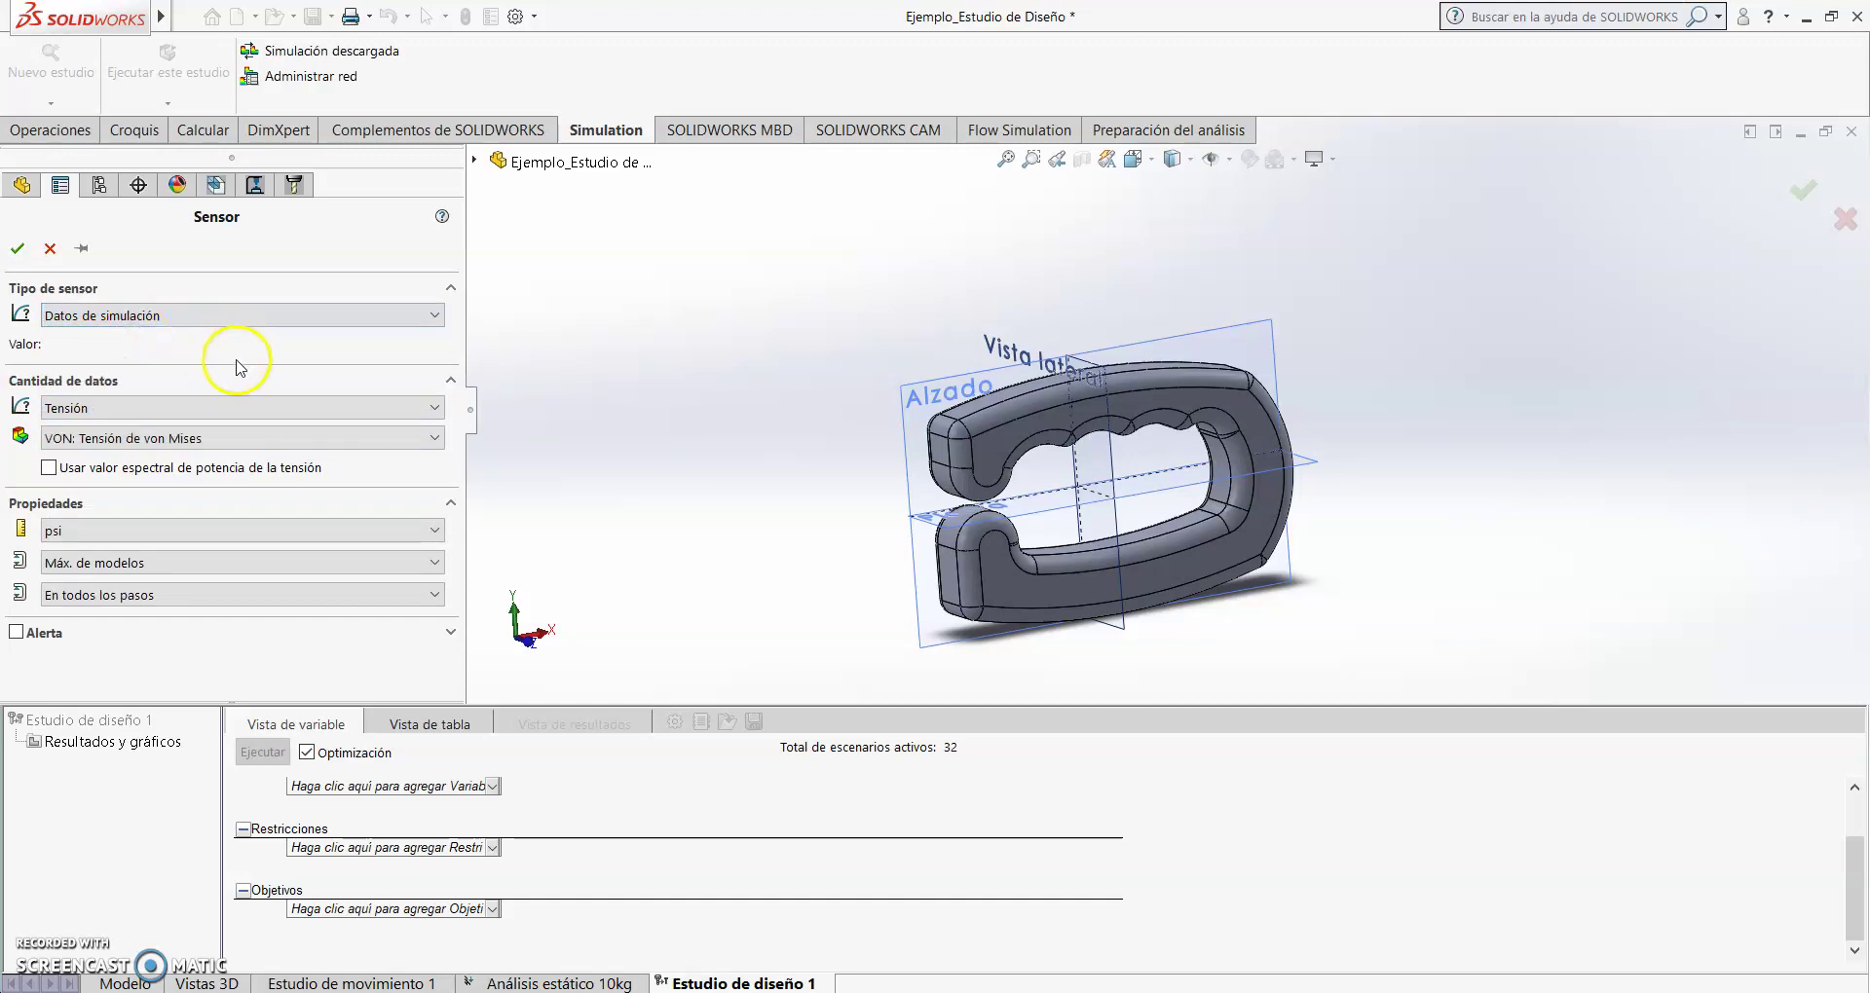
click(136, 409)
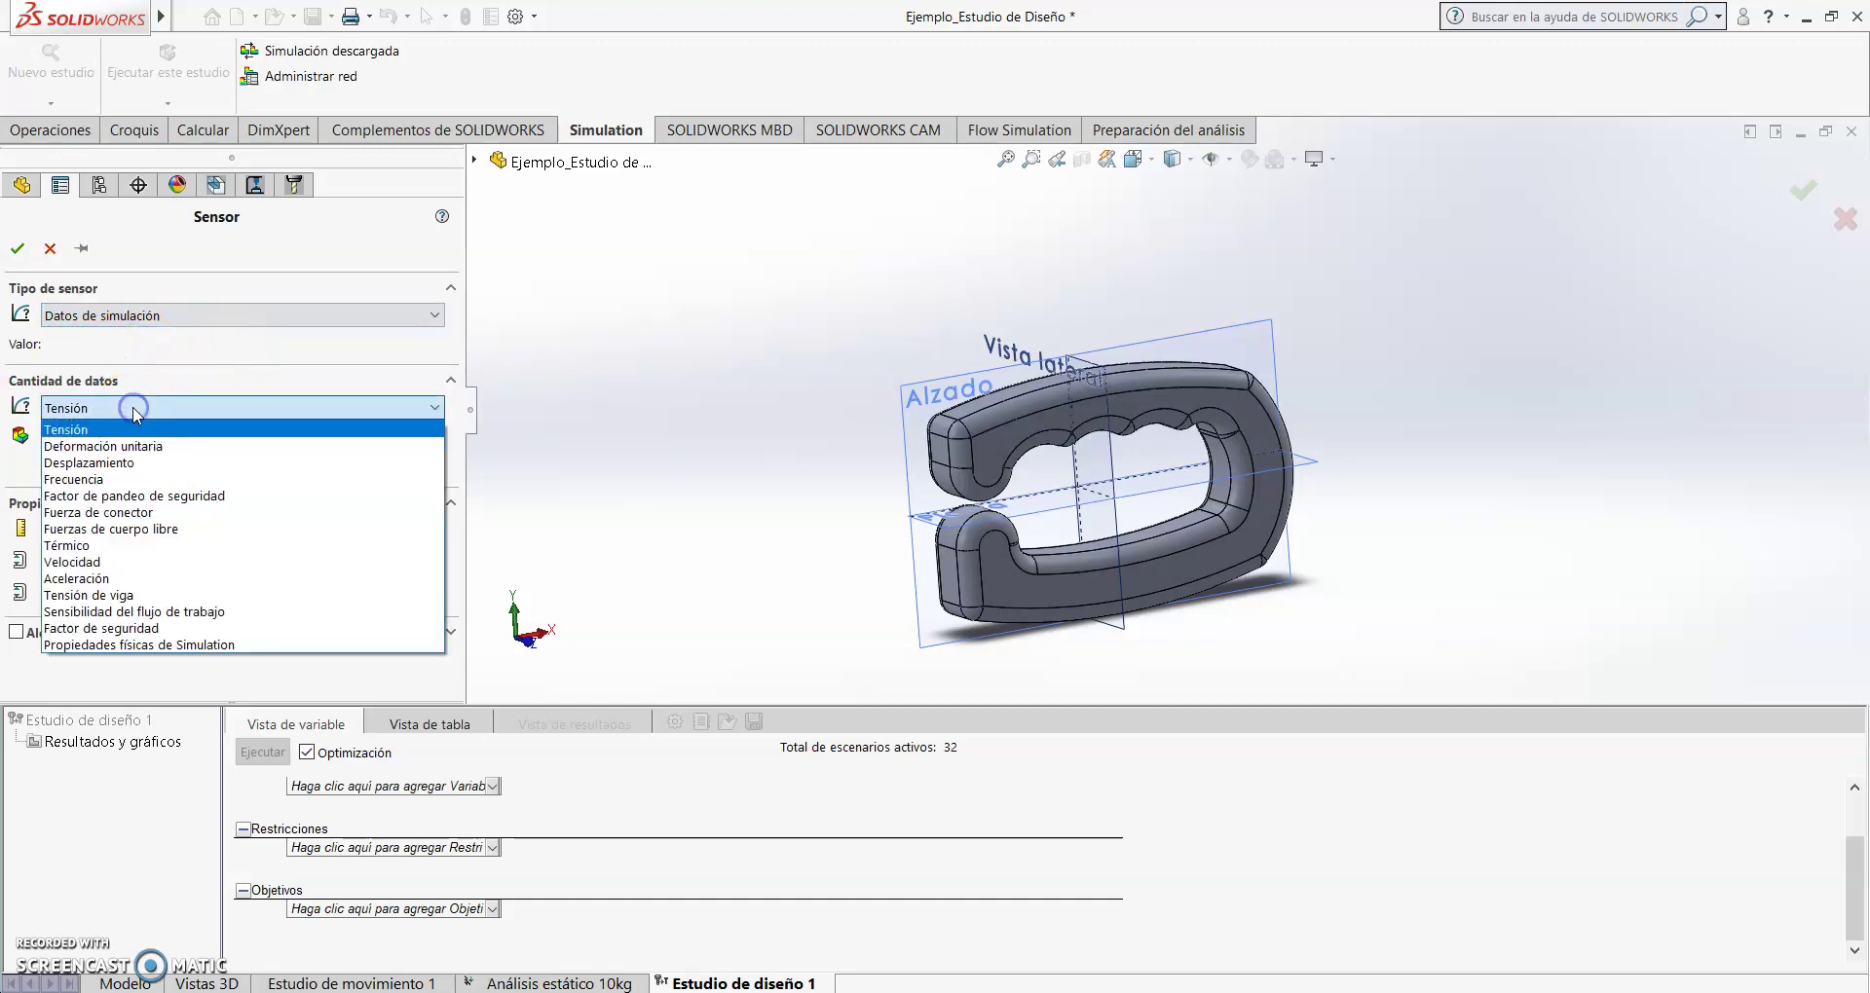
click(78, 430)
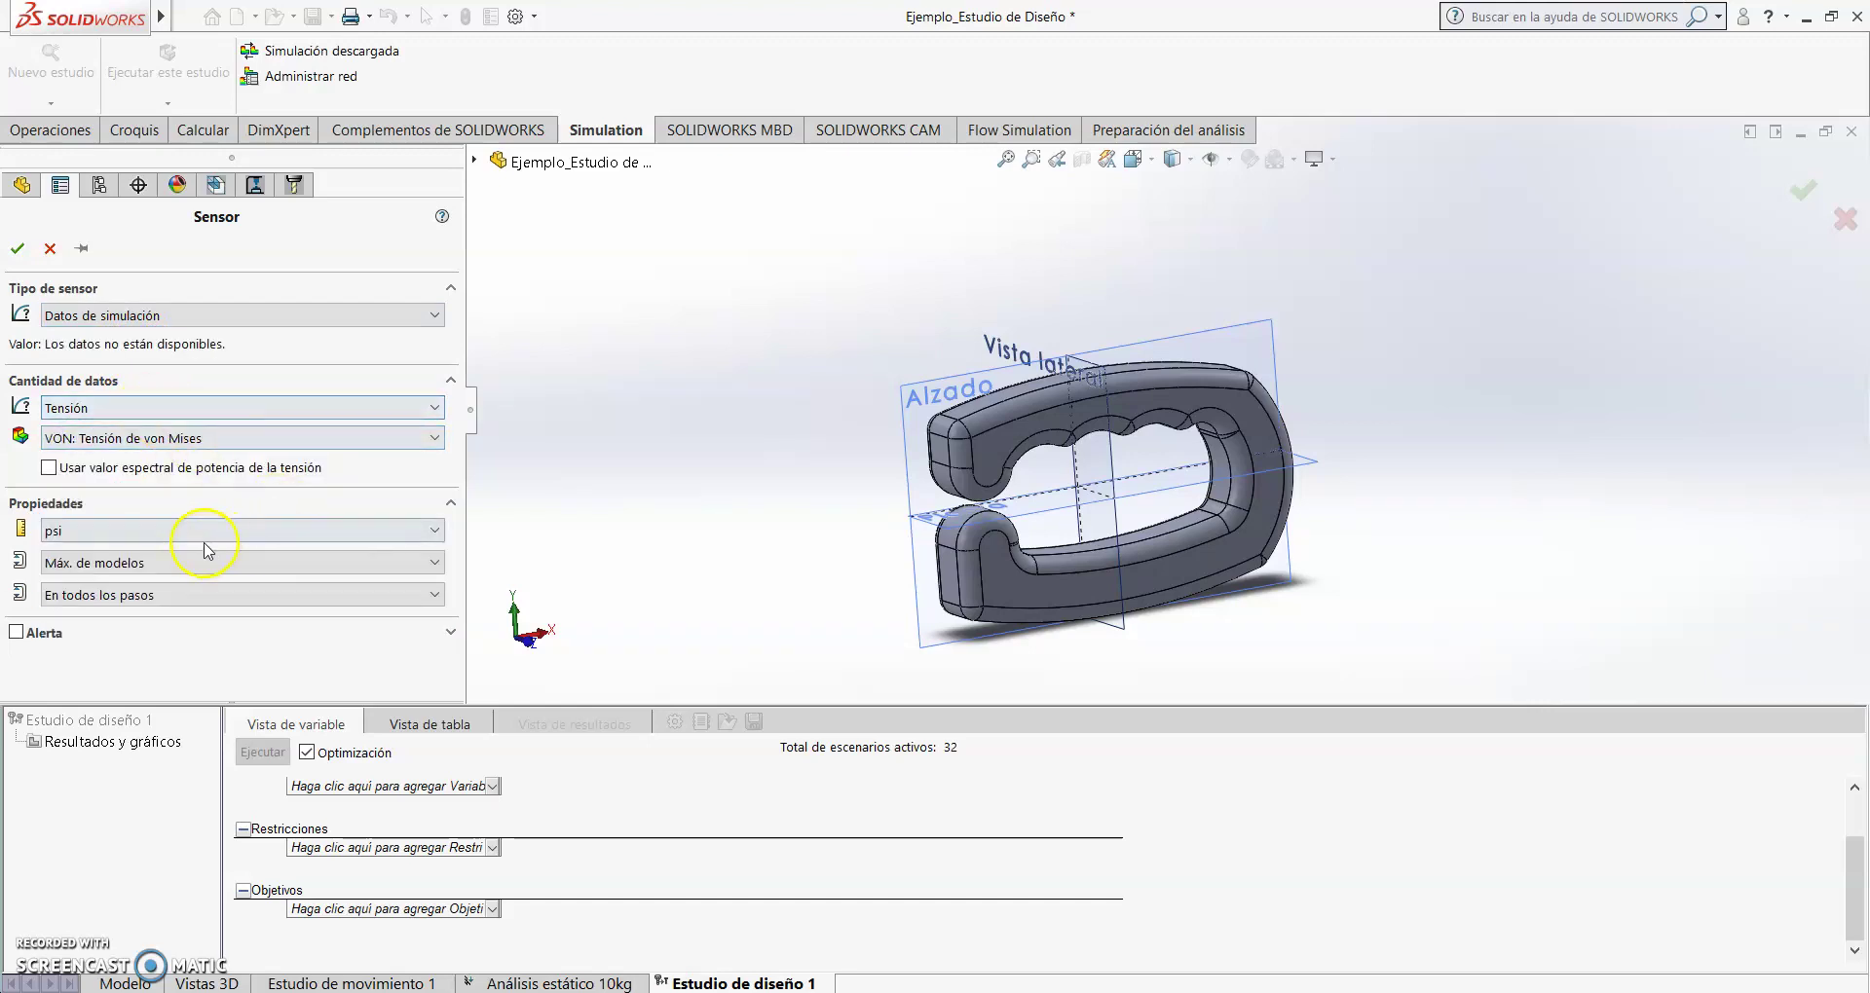
click(148, 534)
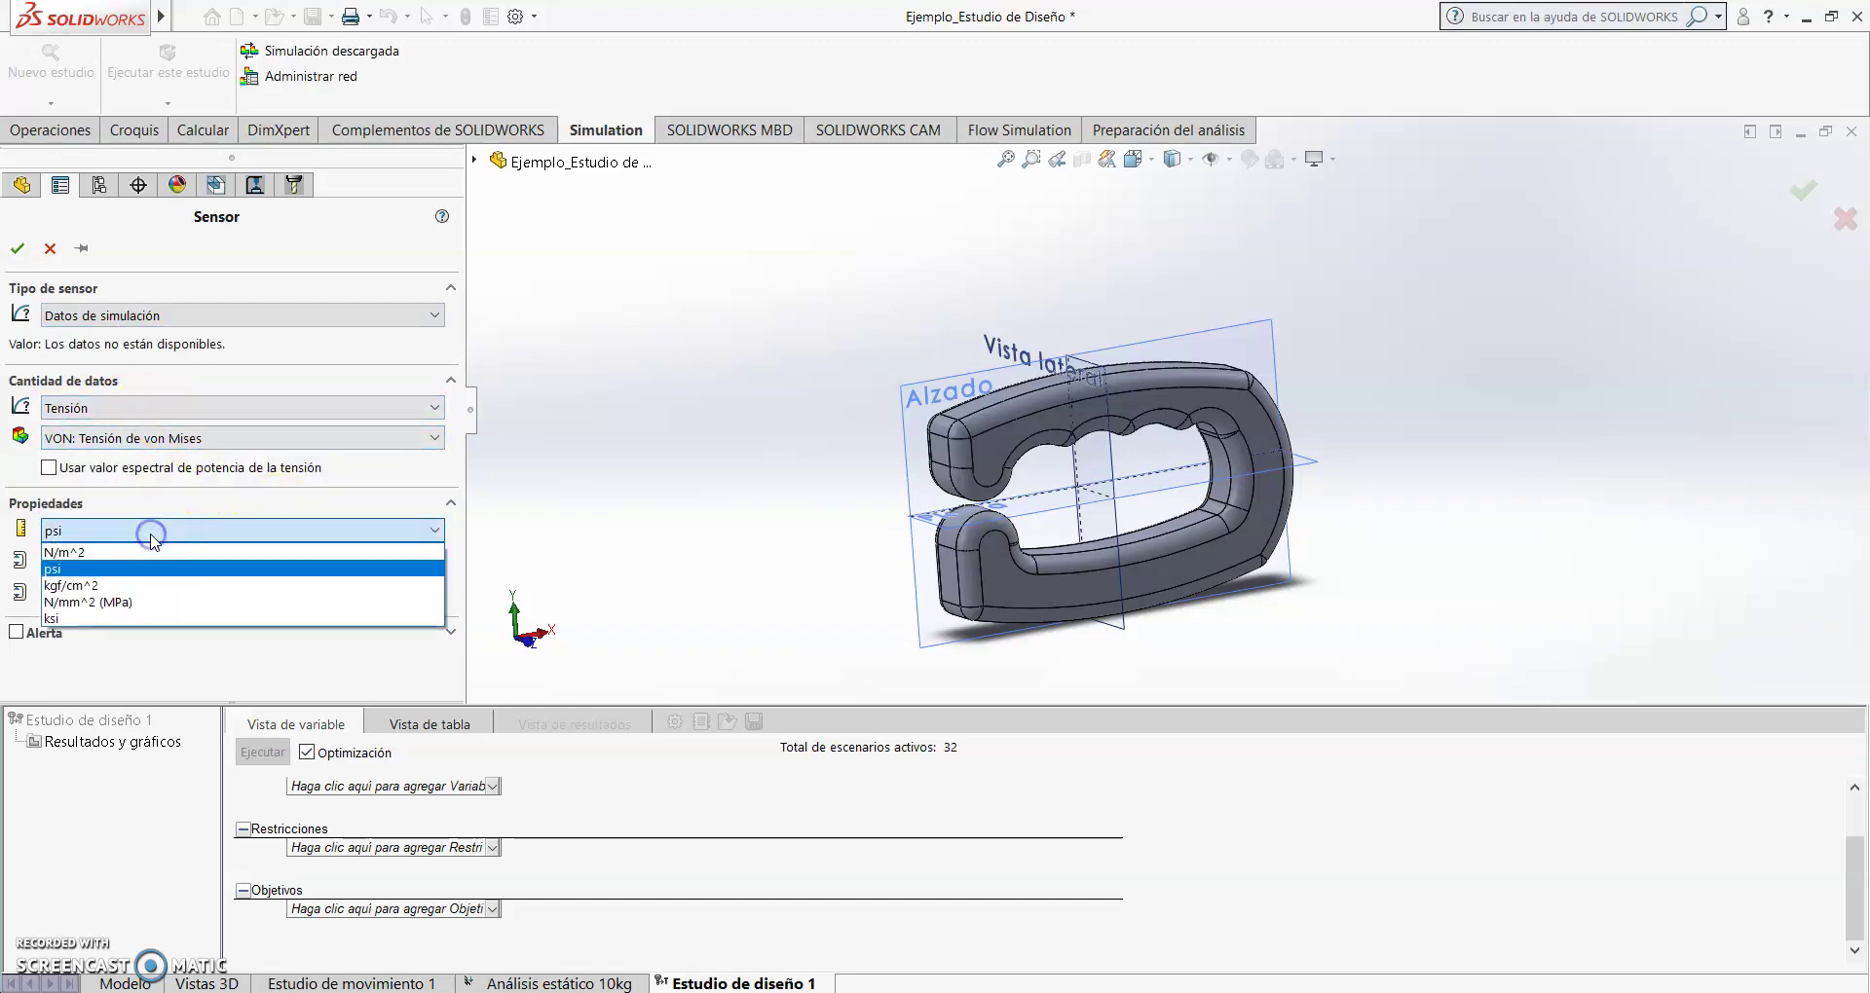
click(77, 560)
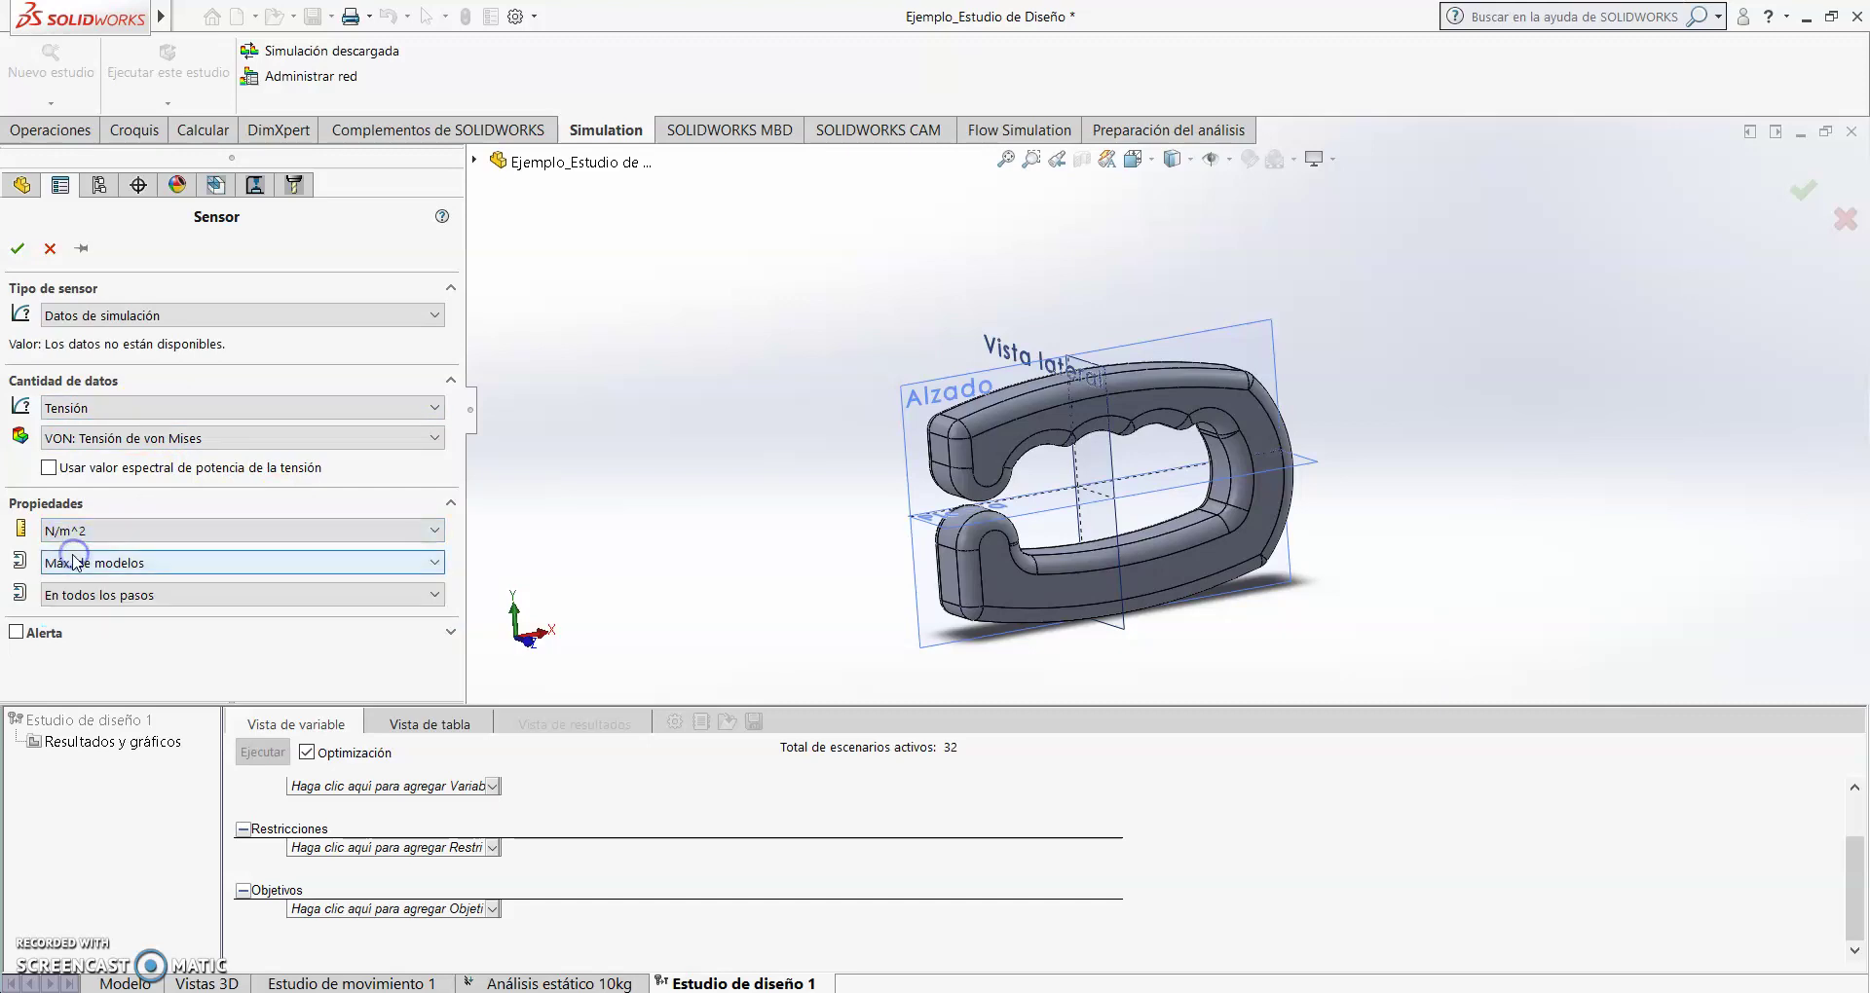
- Enable the stress sensor's alert with the condition "es menor que" 41000000 and accept the sensor
click(16, 635)
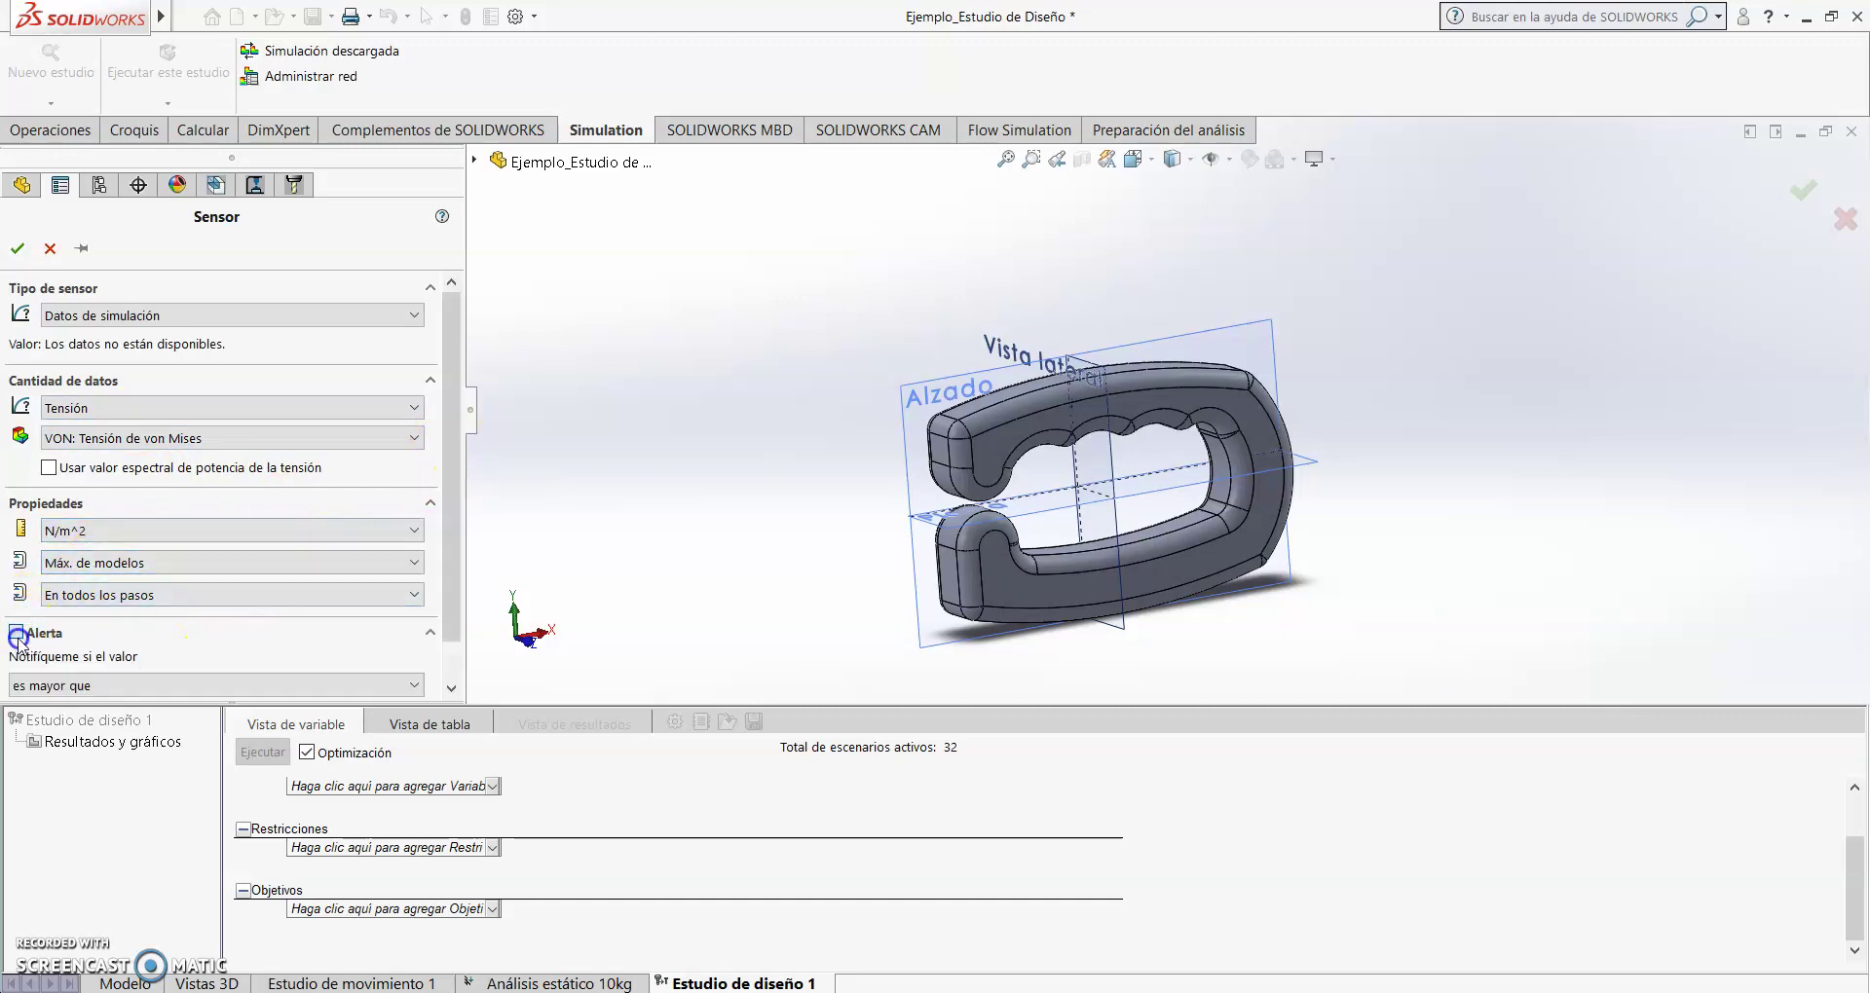
drag(457, 458, 457, 499)
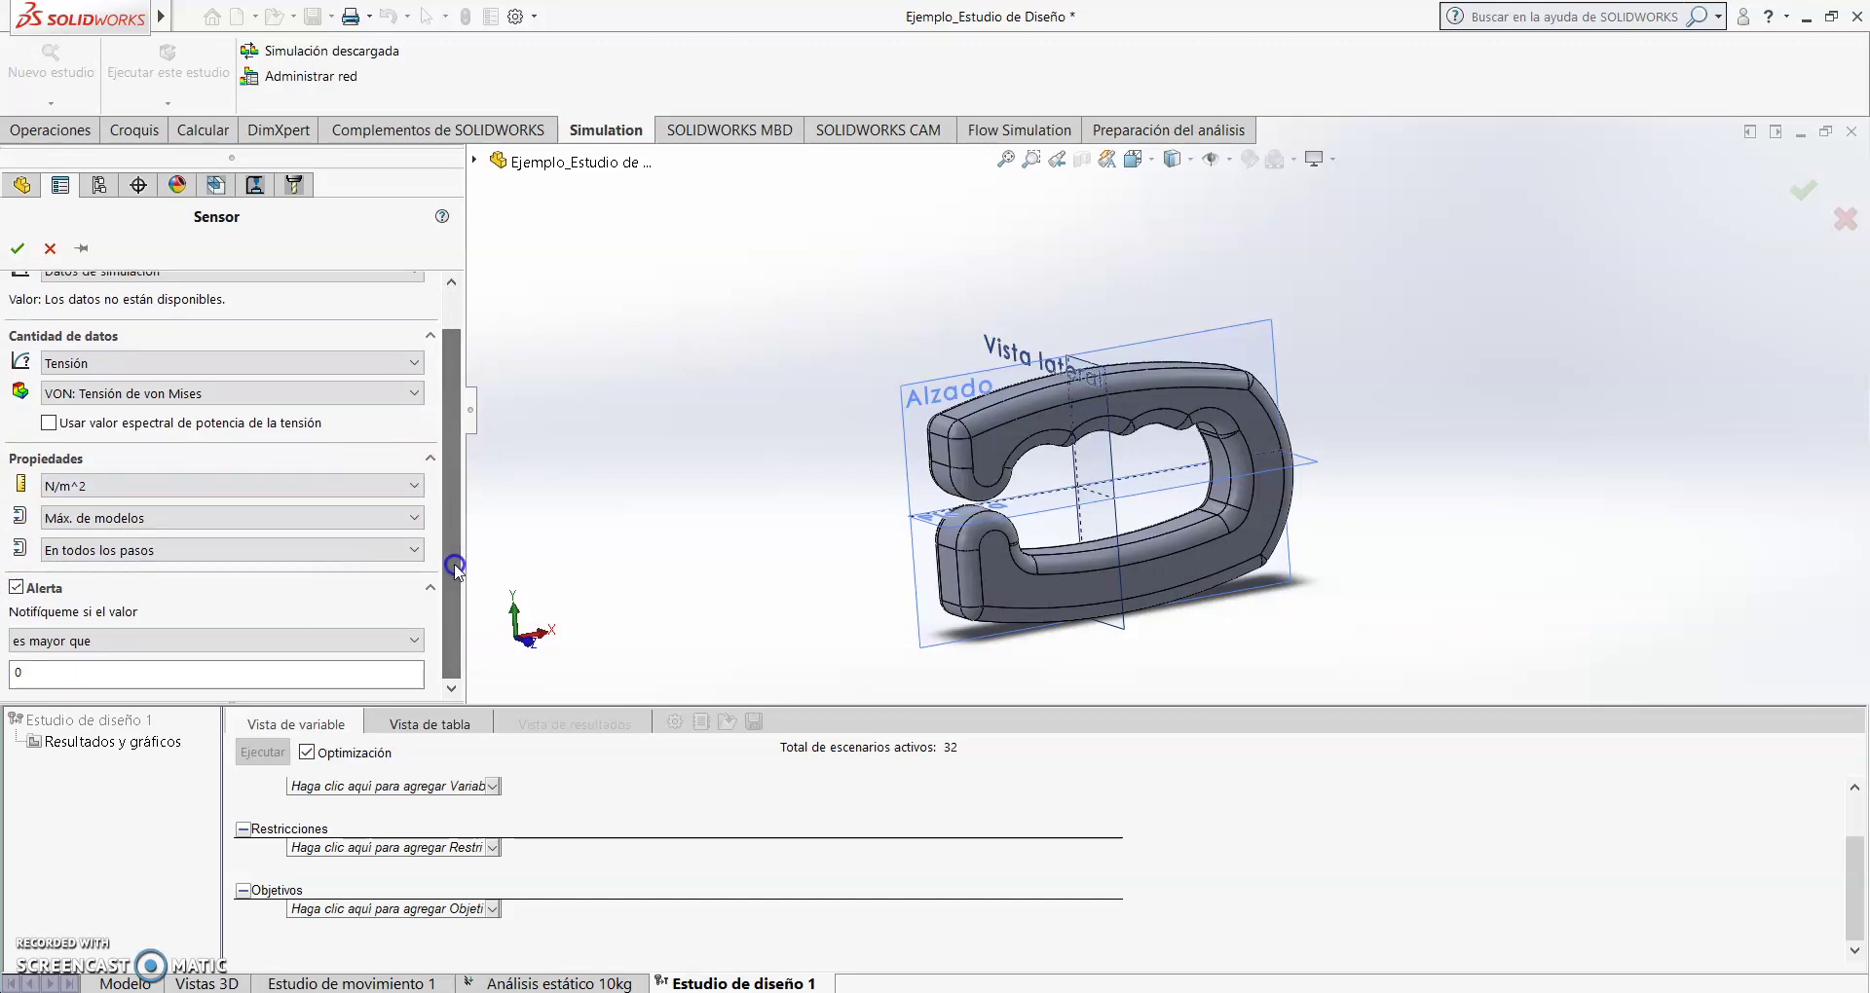
click(356, 640)
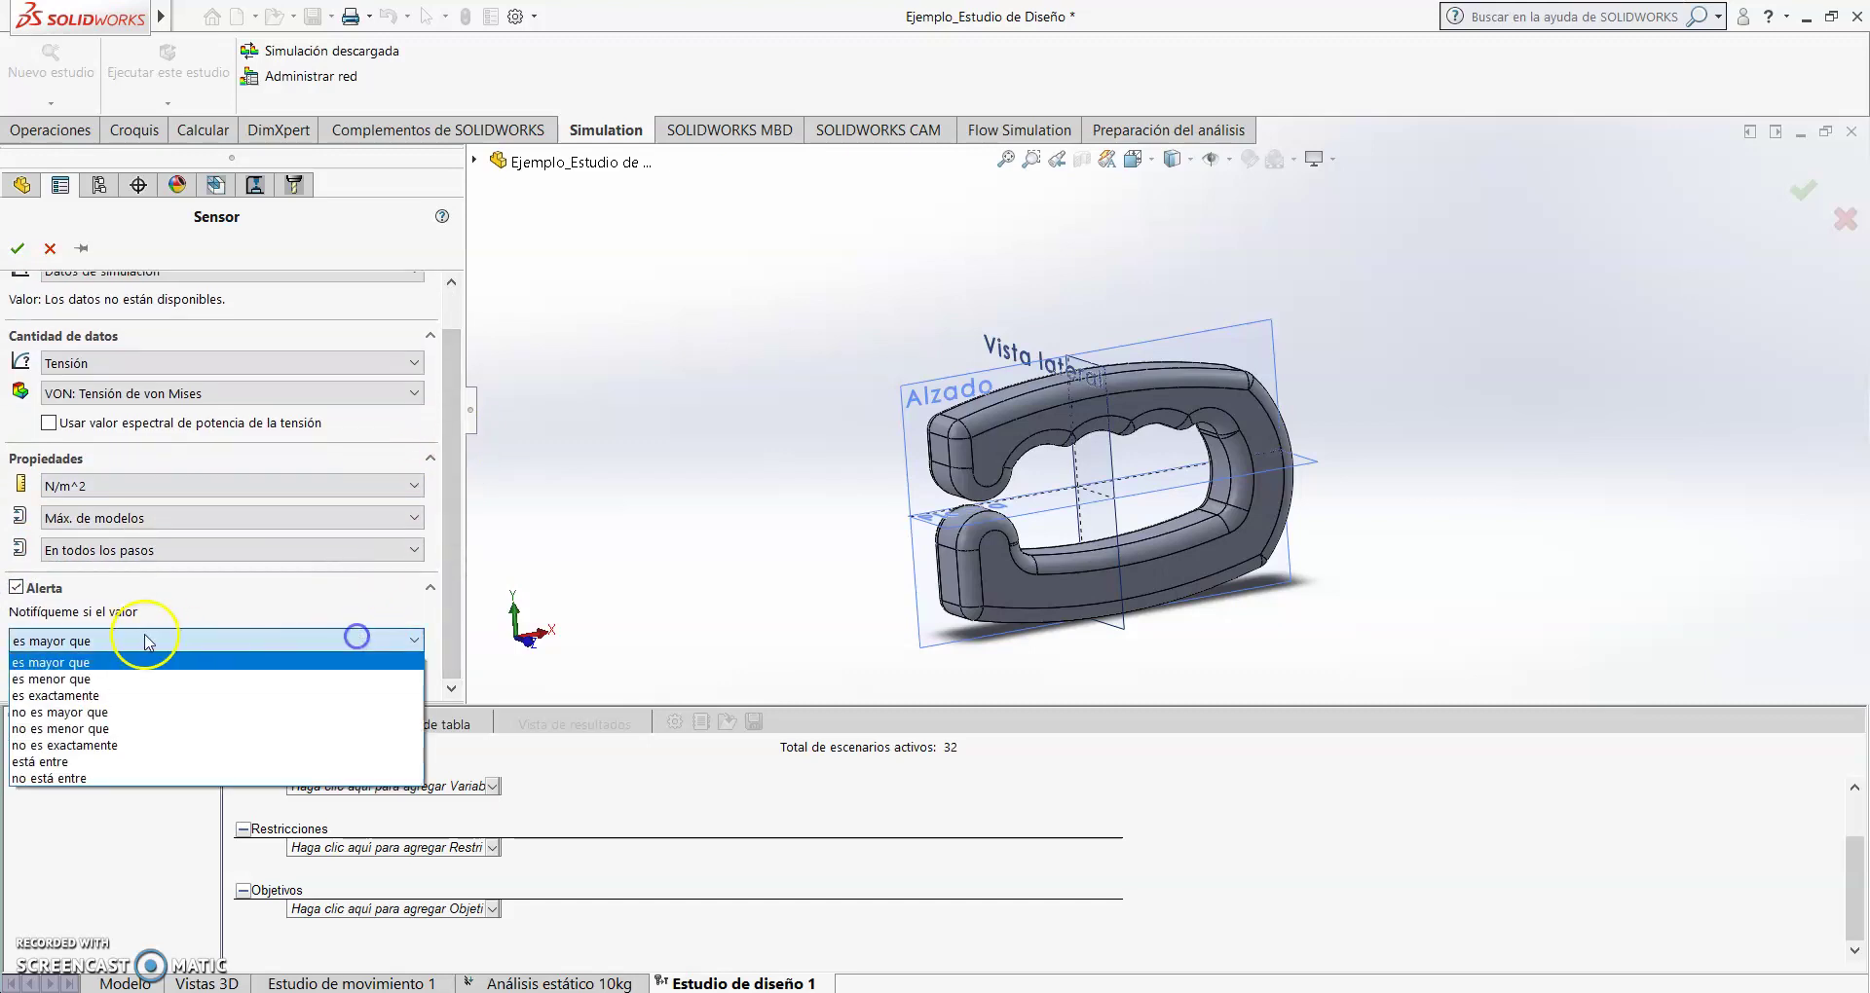
click(68, 679)
click(65, 675)
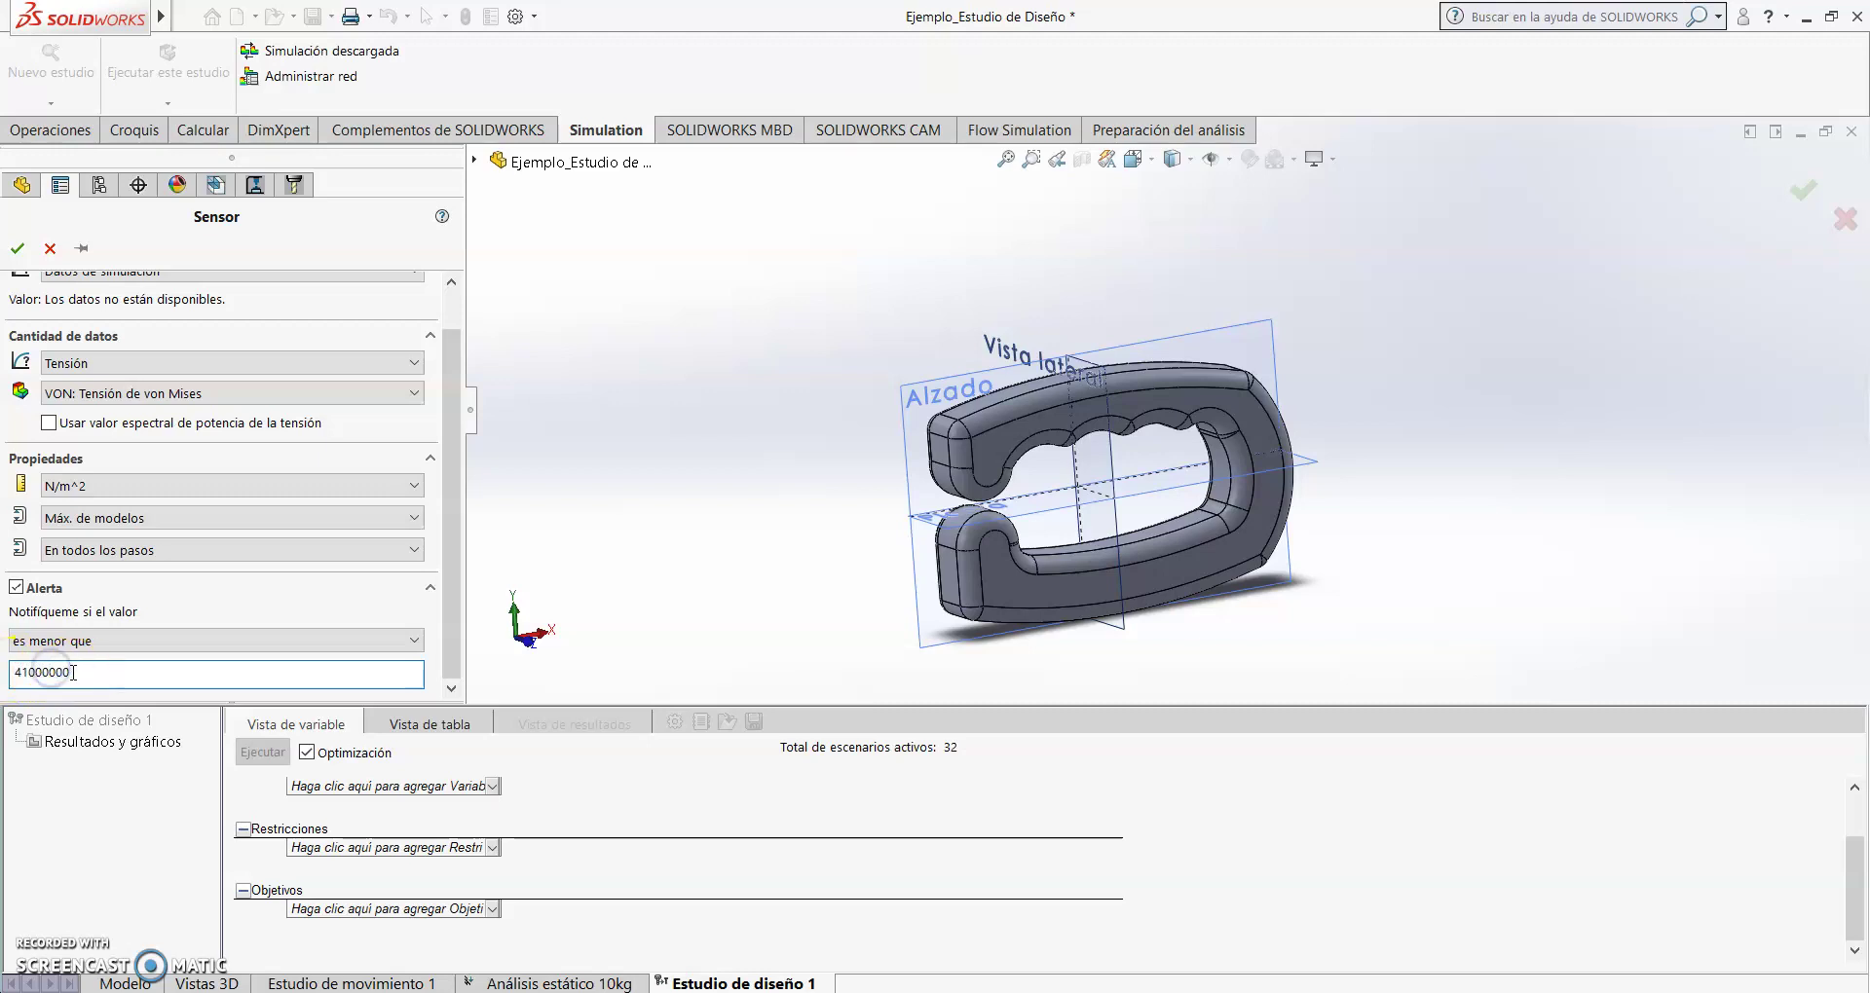
click(100, 672)
click(19, 249)
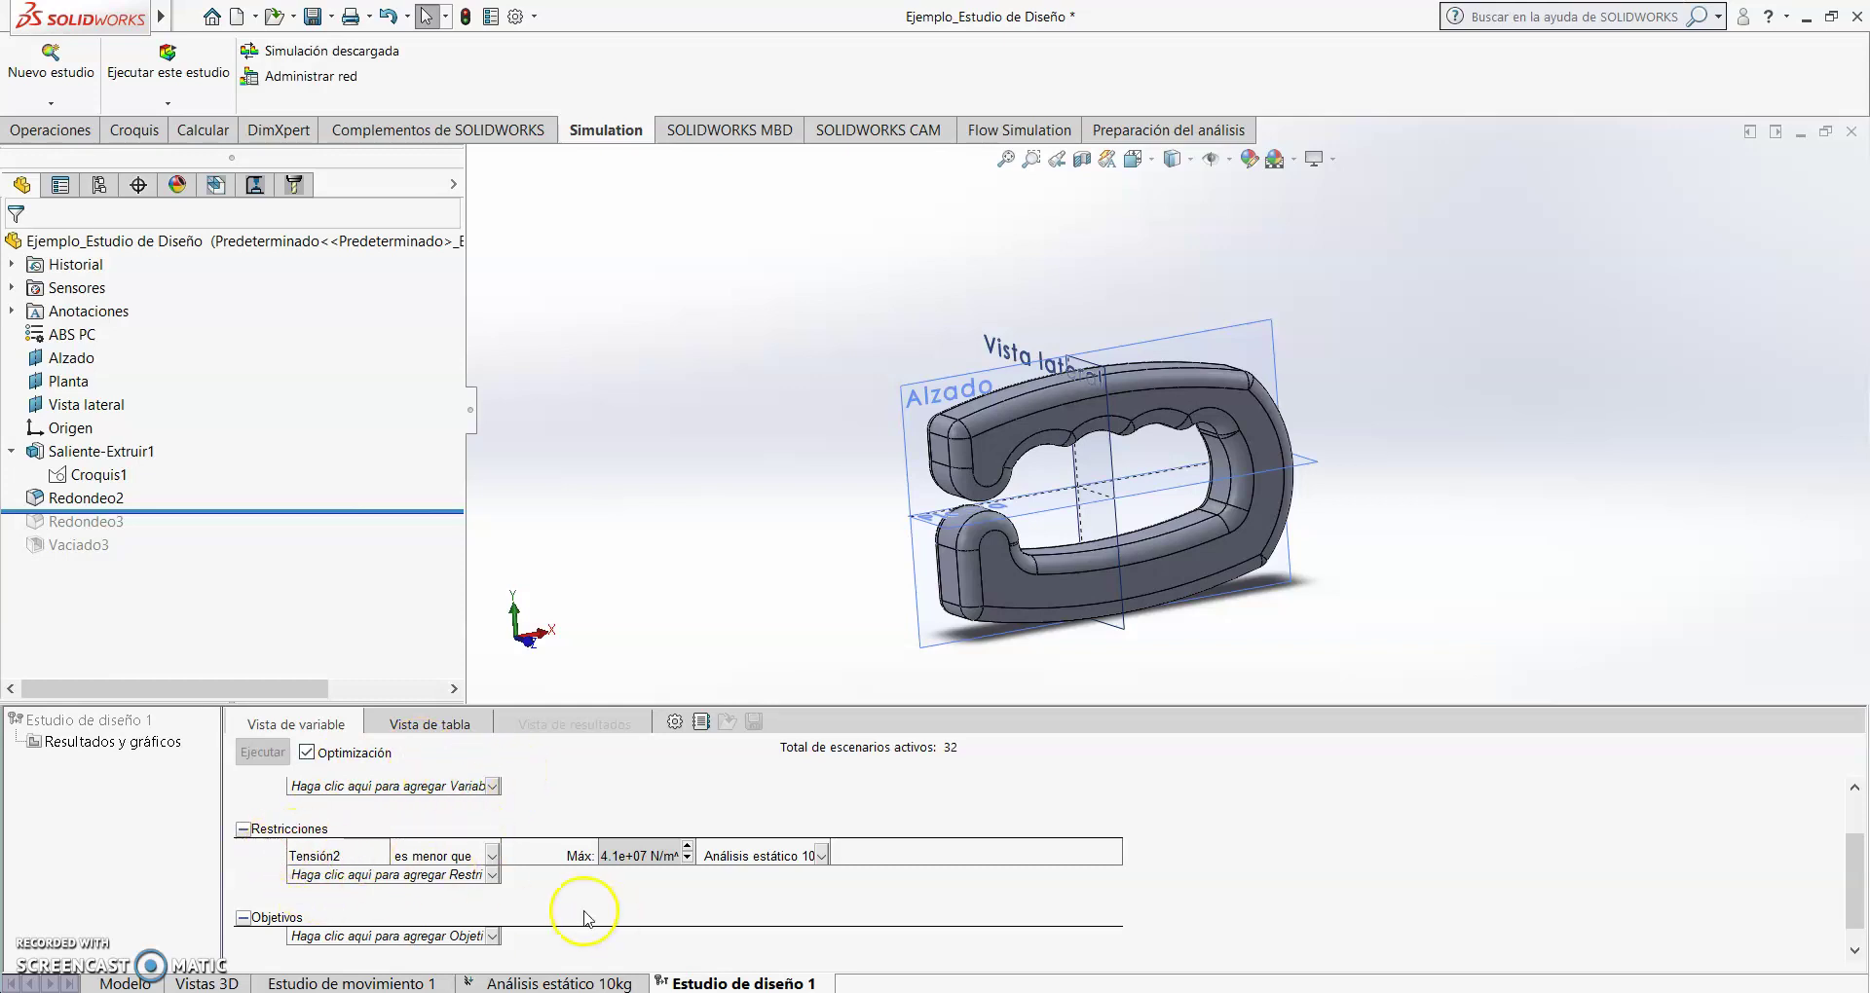
- Add a mass properties sensor (Propiedades de masa, Masa) as the design study's objective, with the goal Minimizar
click(365, 936)
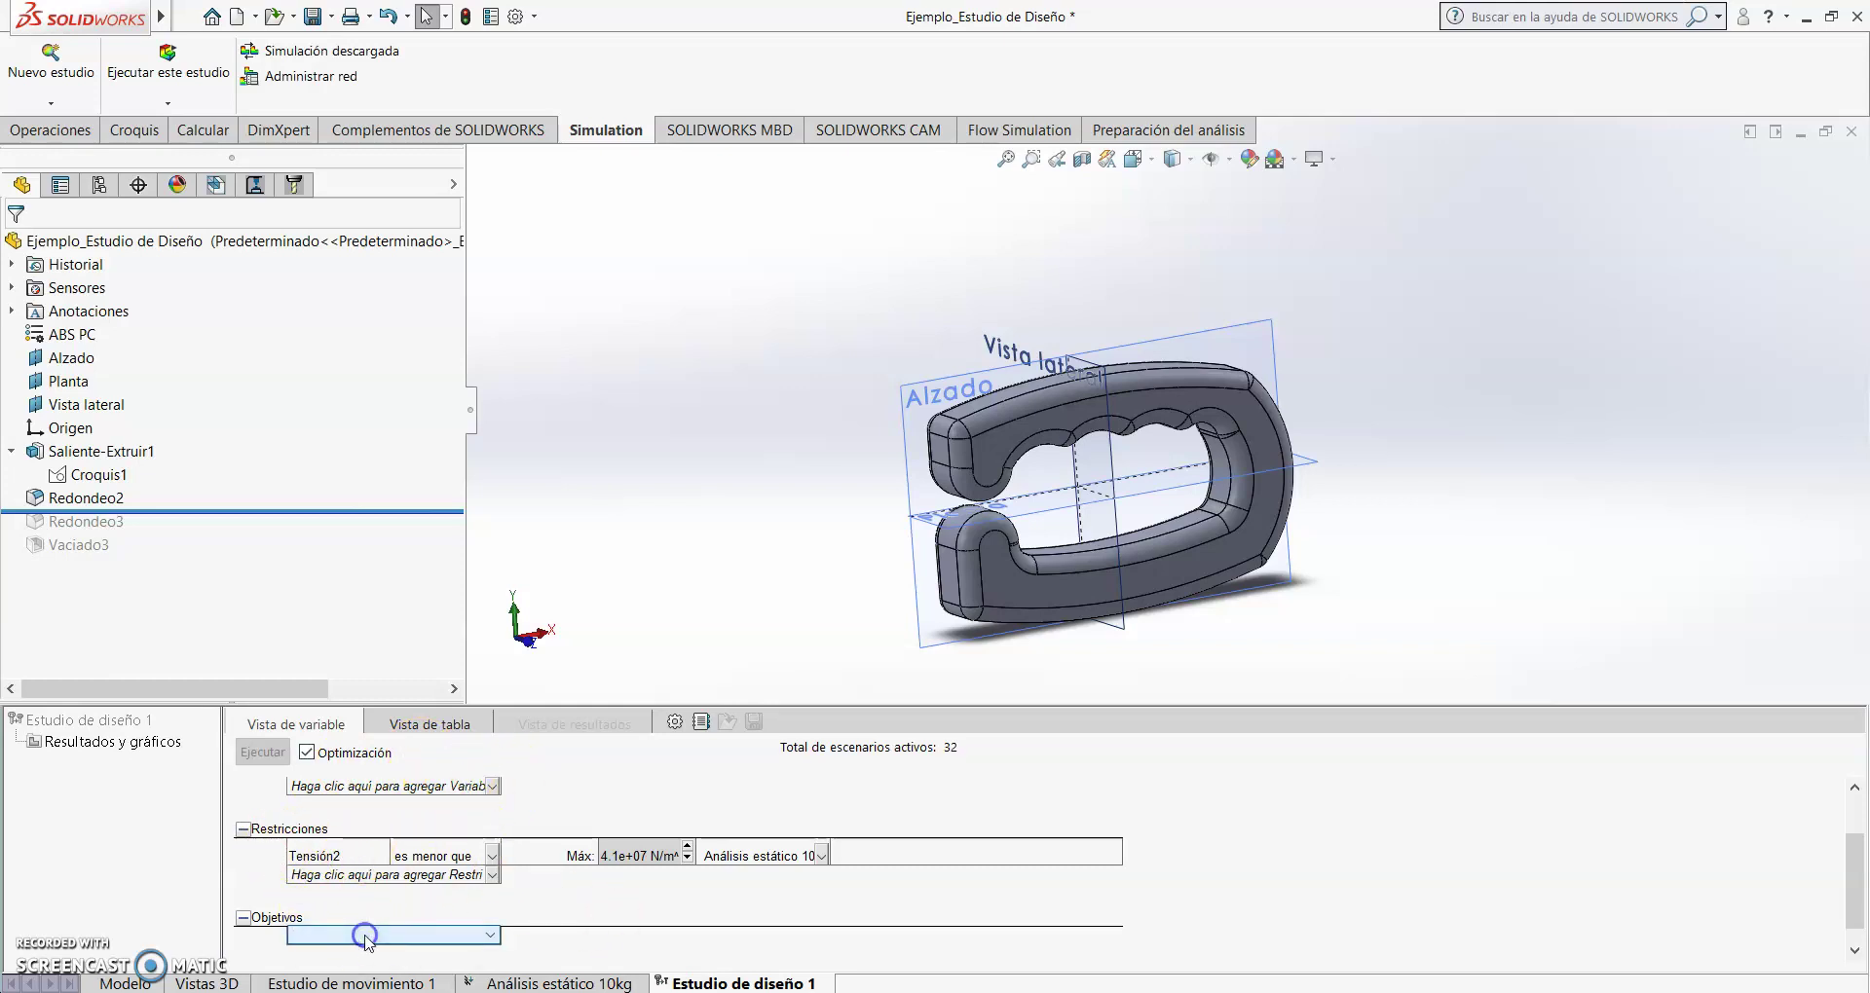
click(347, 955)
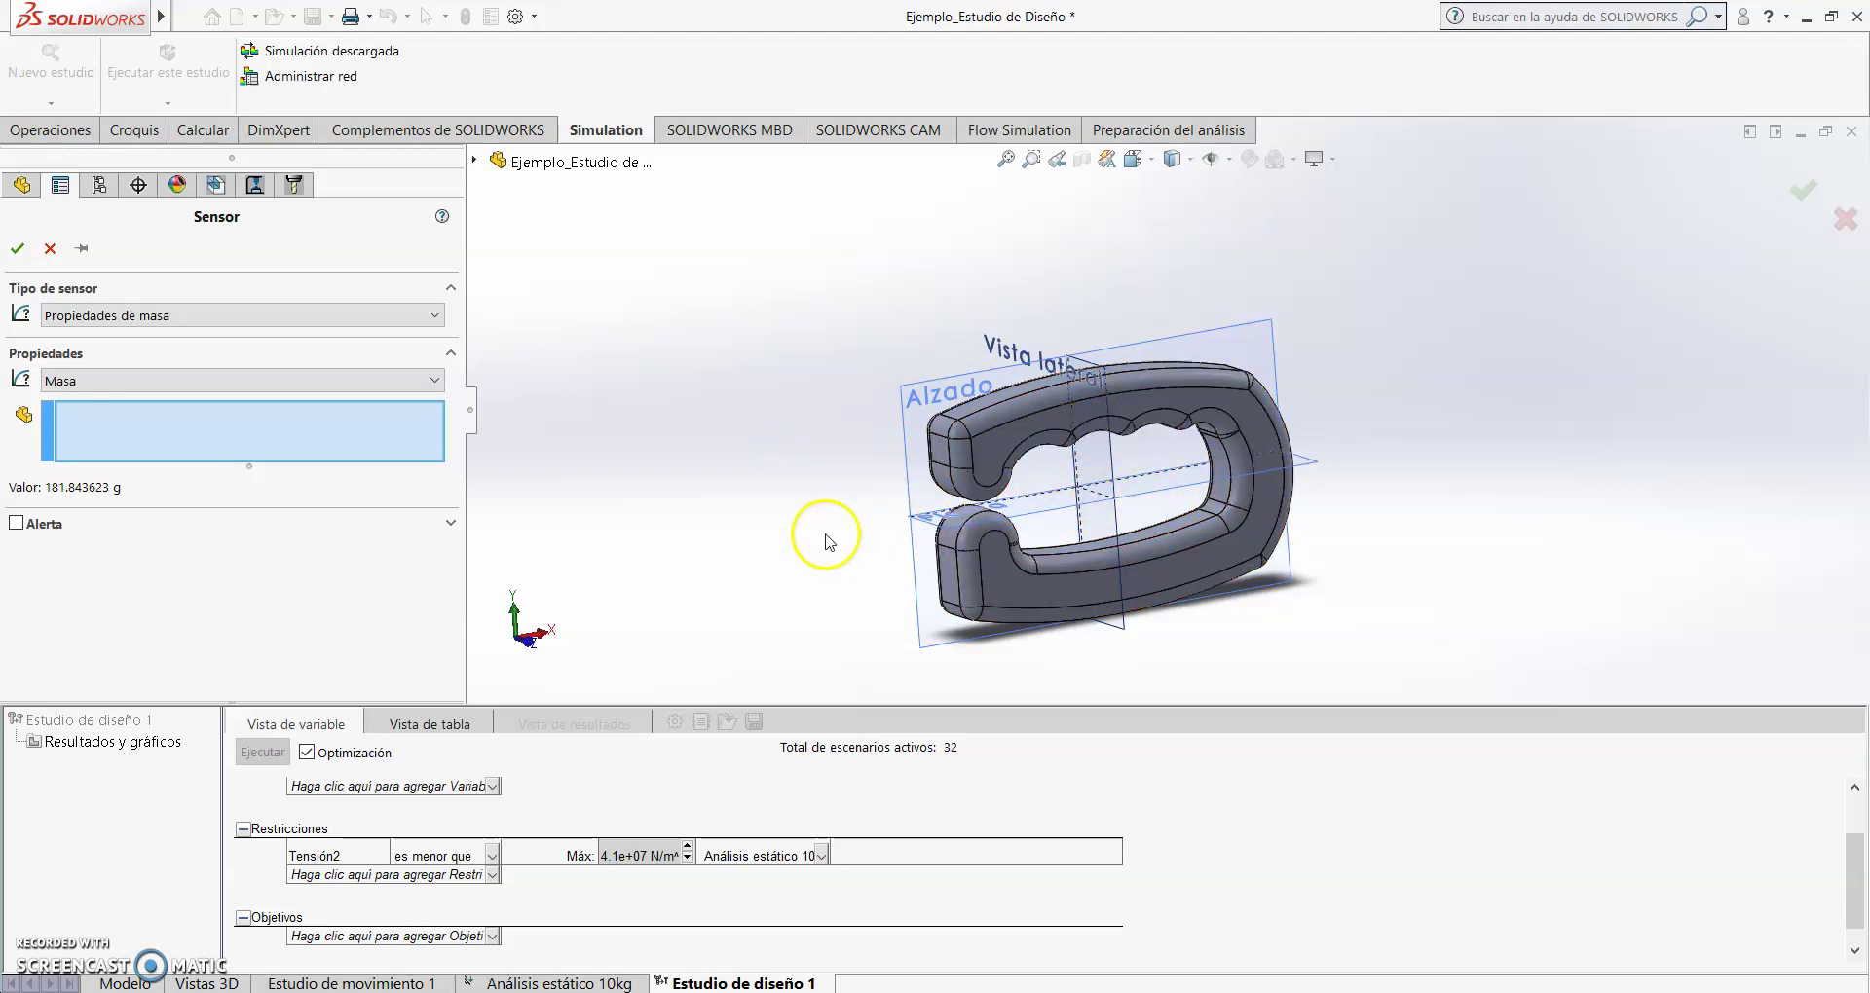
click(128, 325)
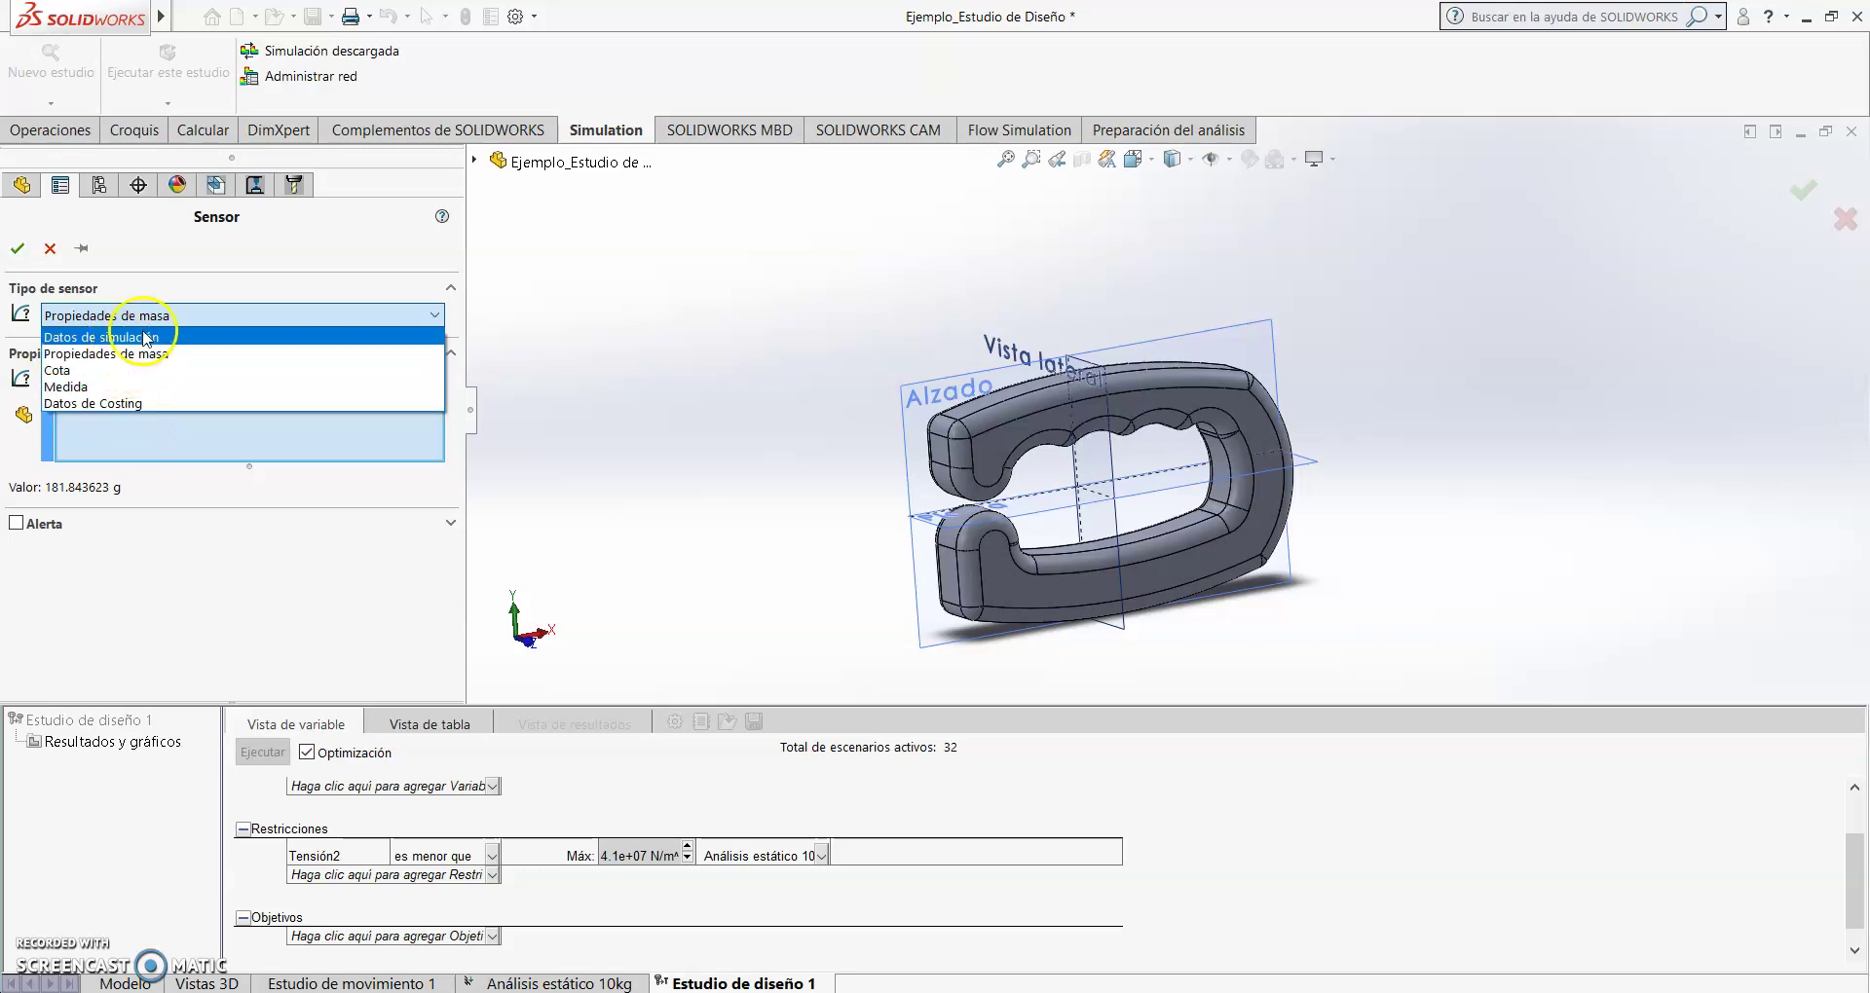
click(19, 243)
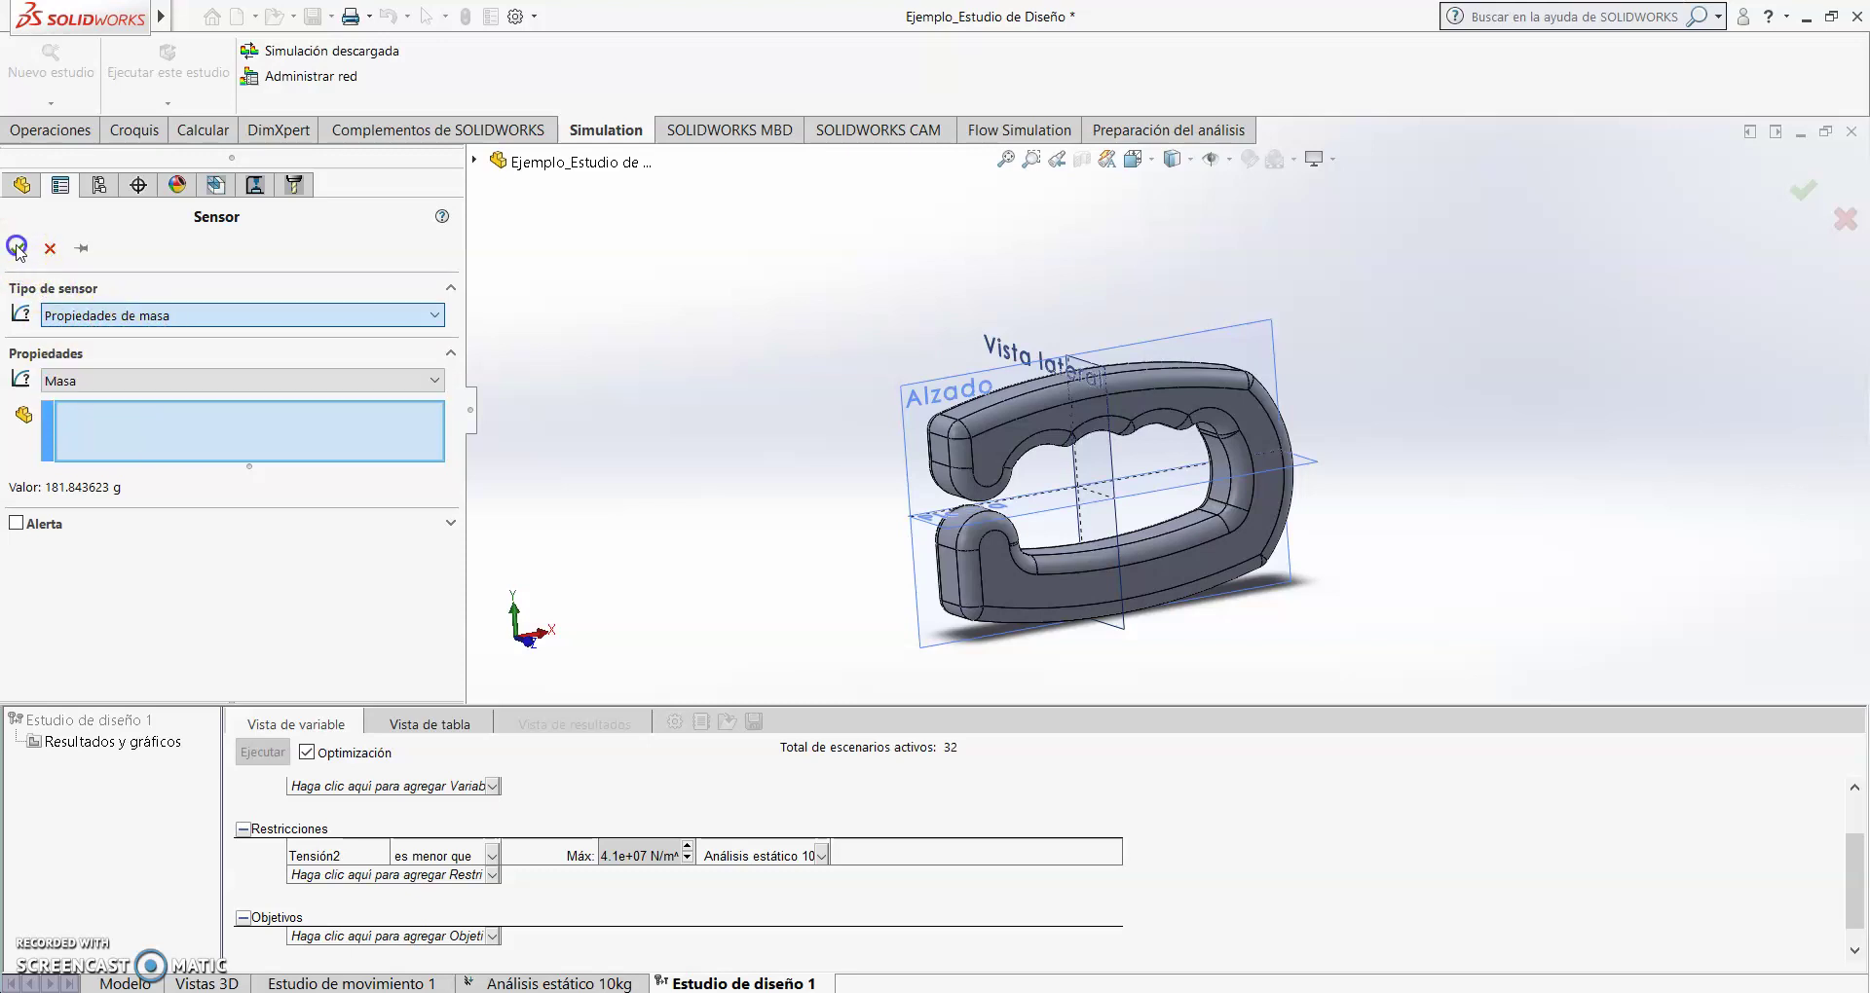
click(18, 249)
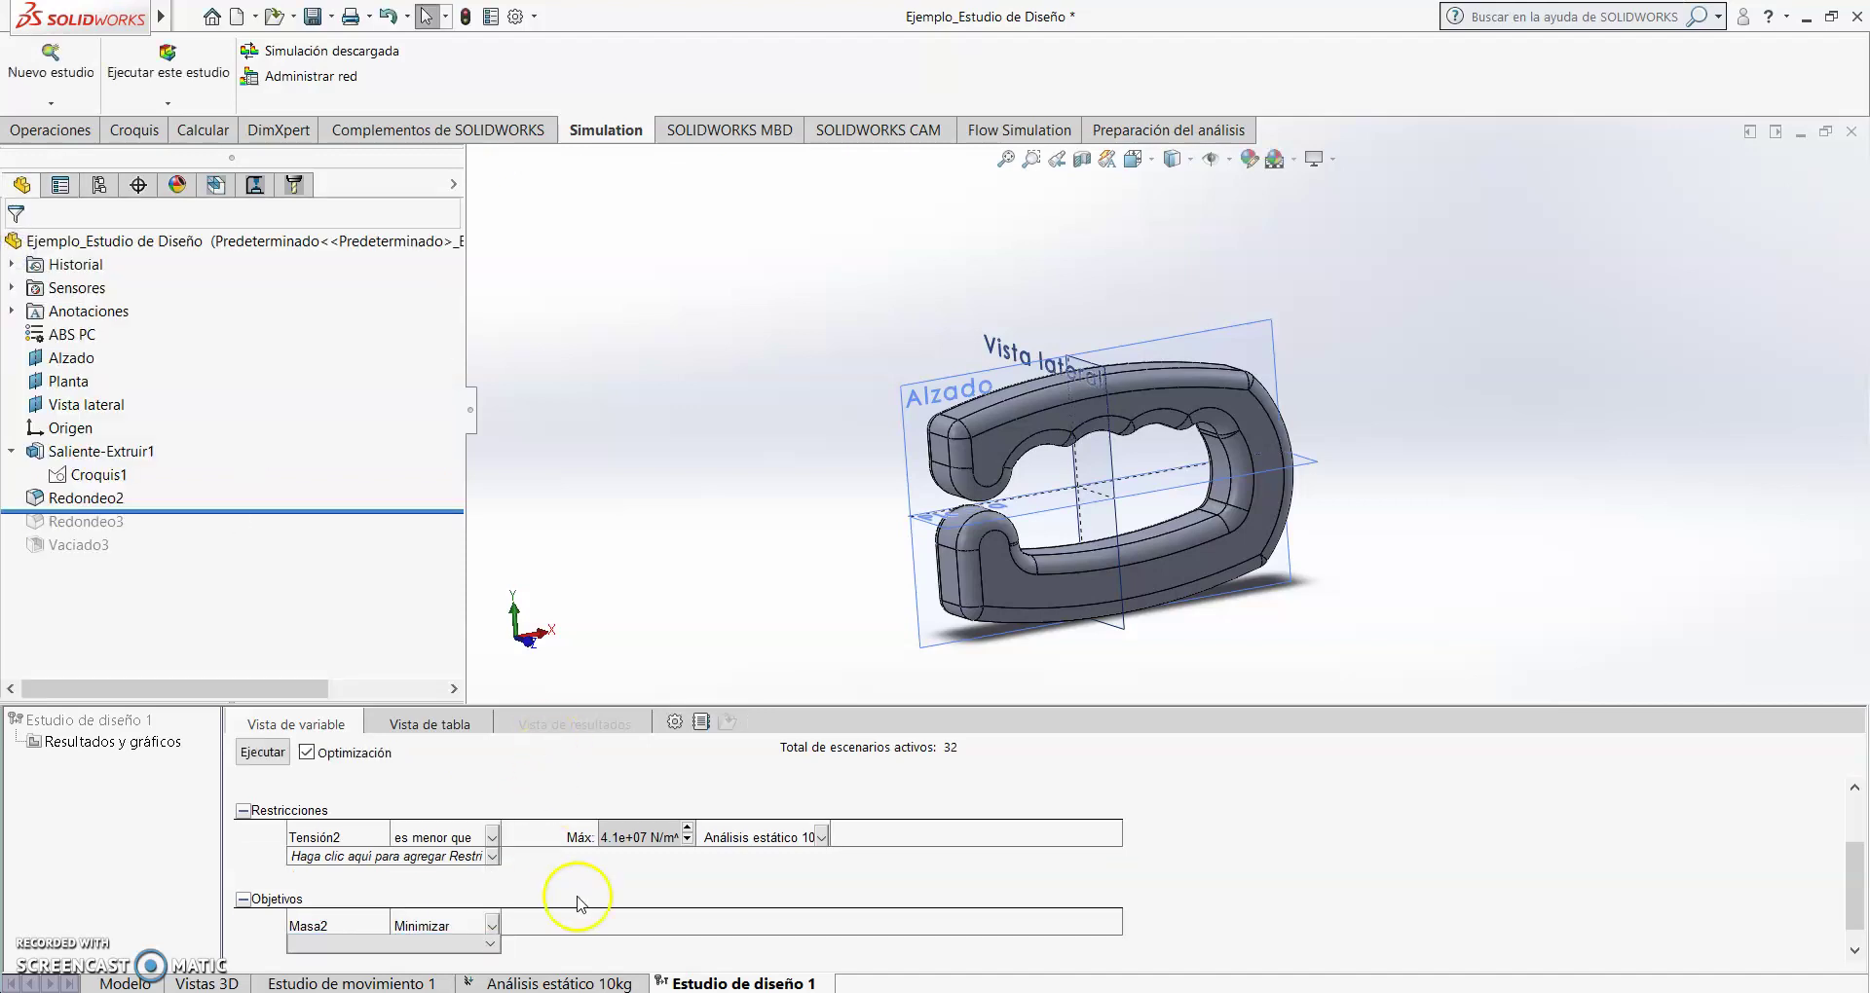
scroll(360, 845, up, 3)
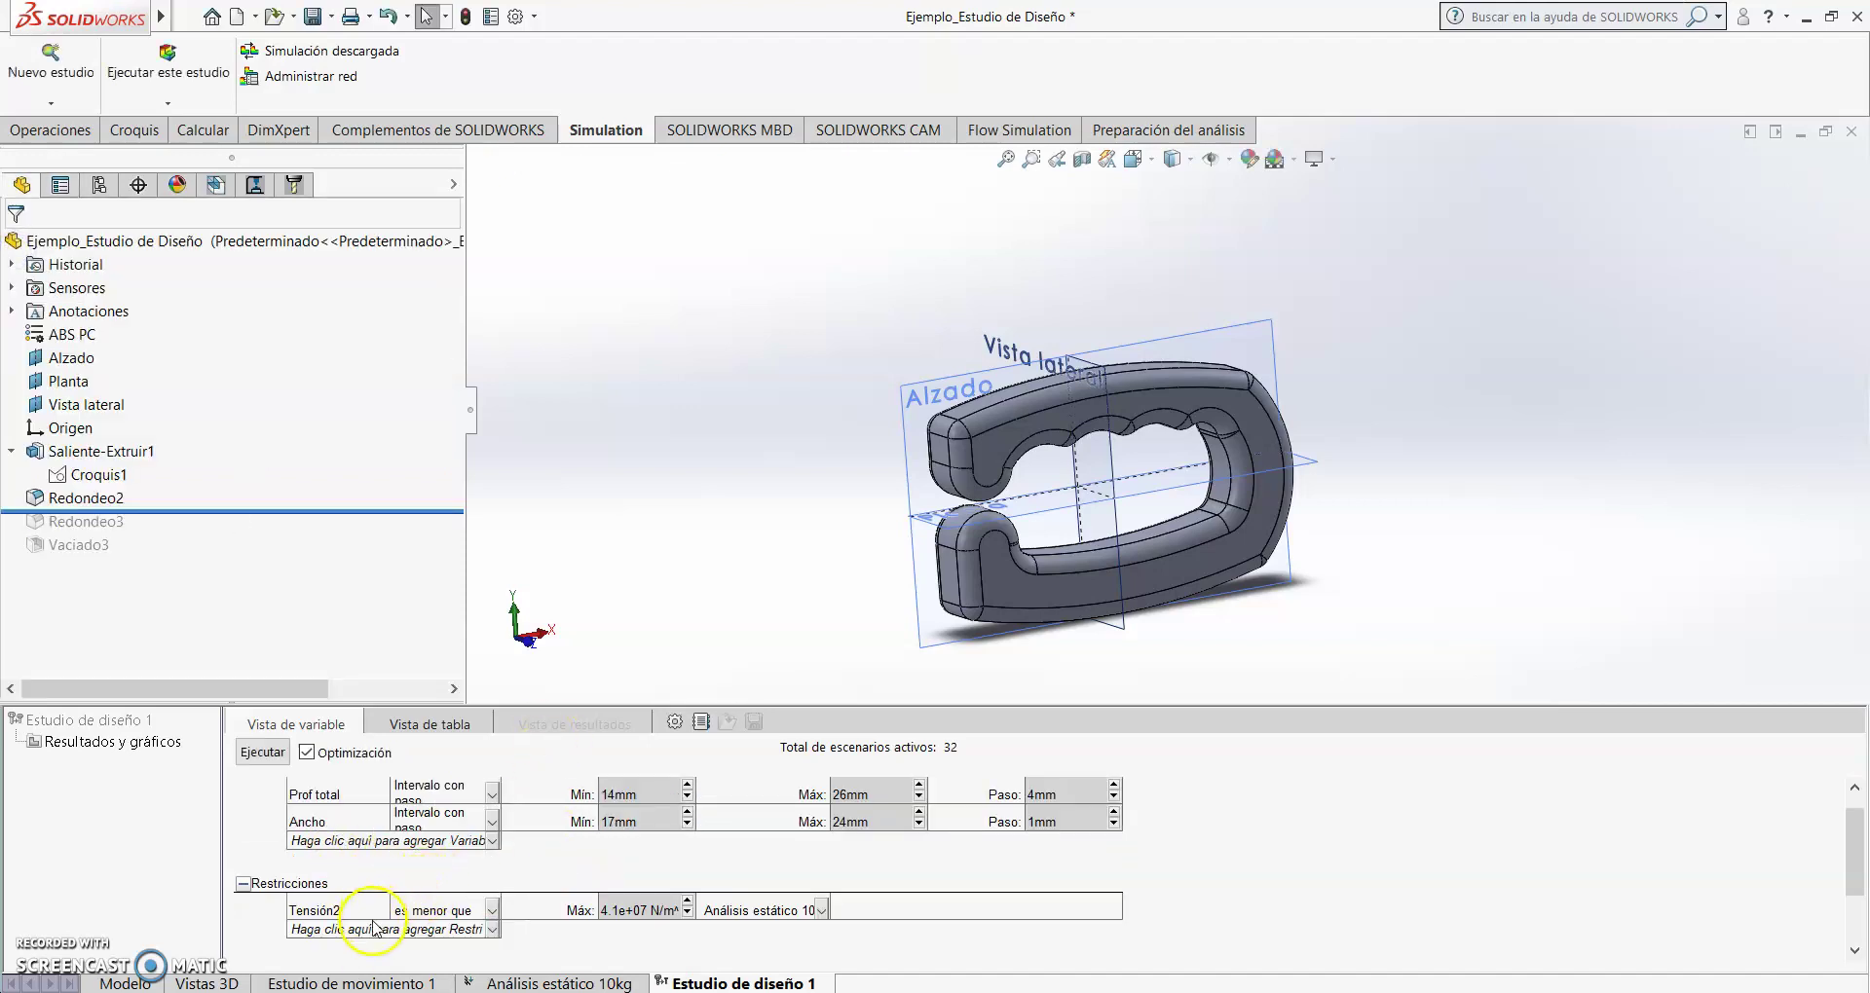
scroll(650, 927, down, 3)
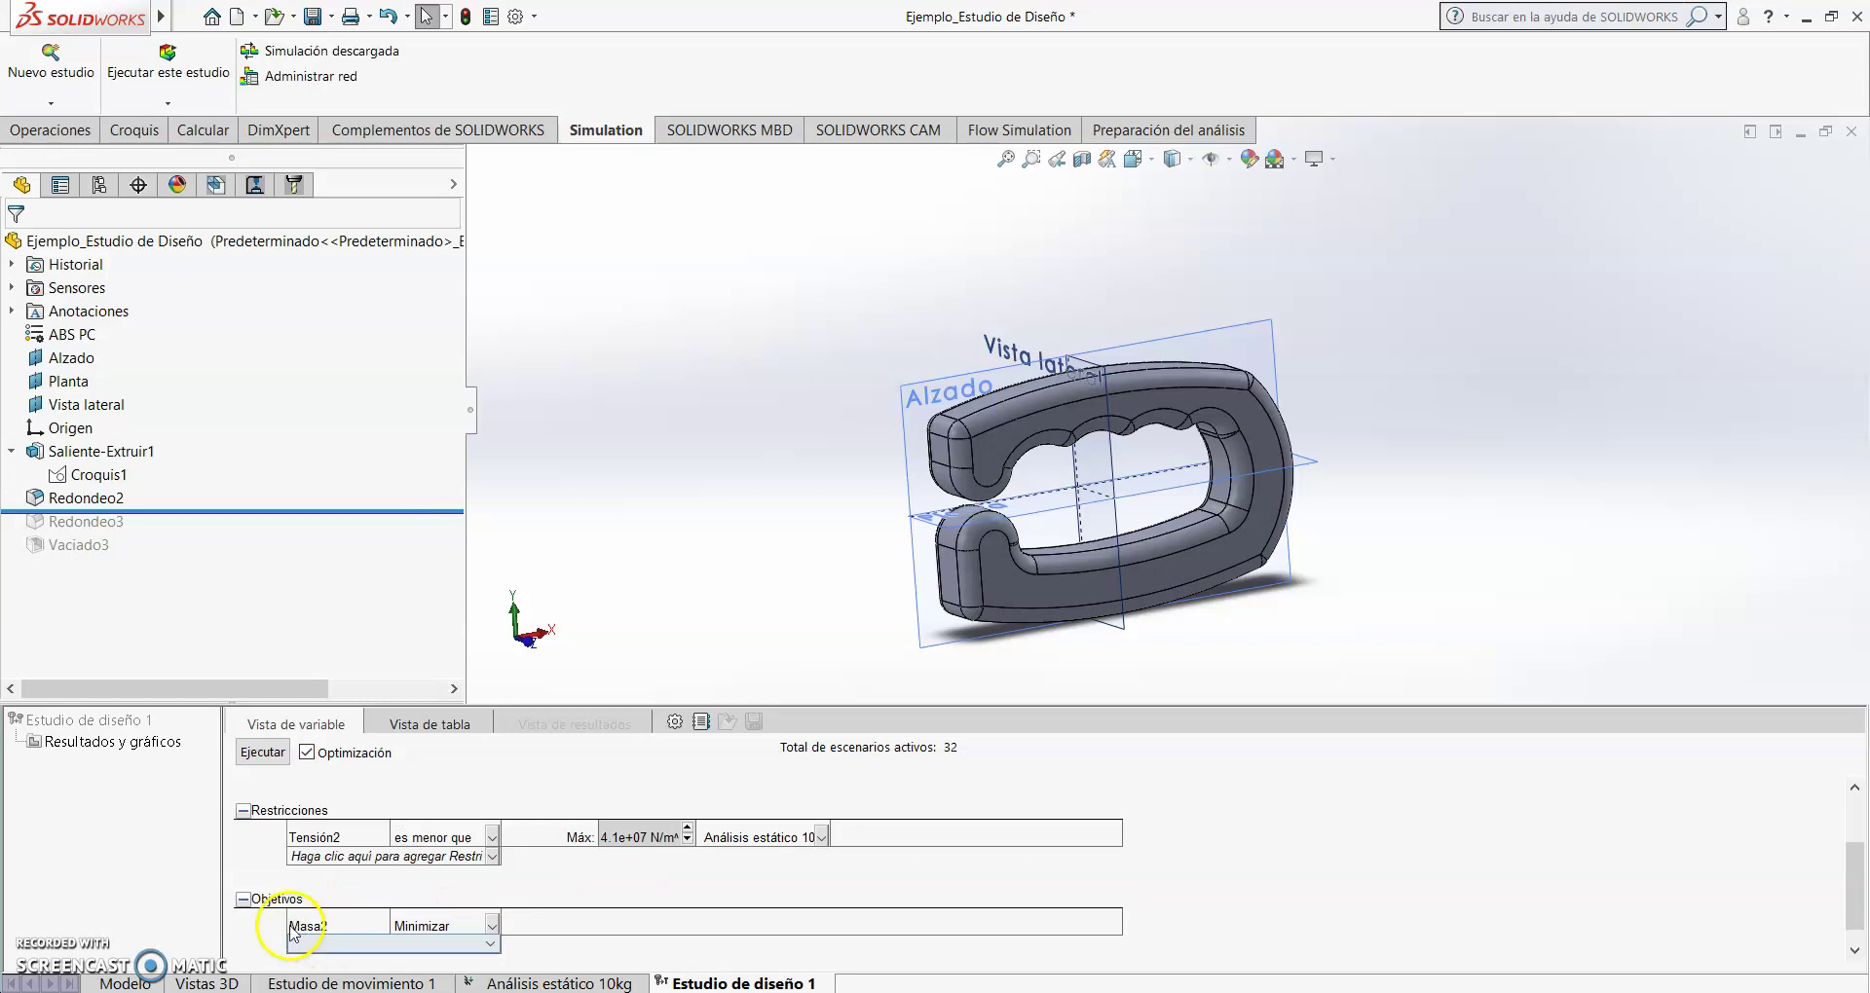
scroll(492, 929, up, 3)
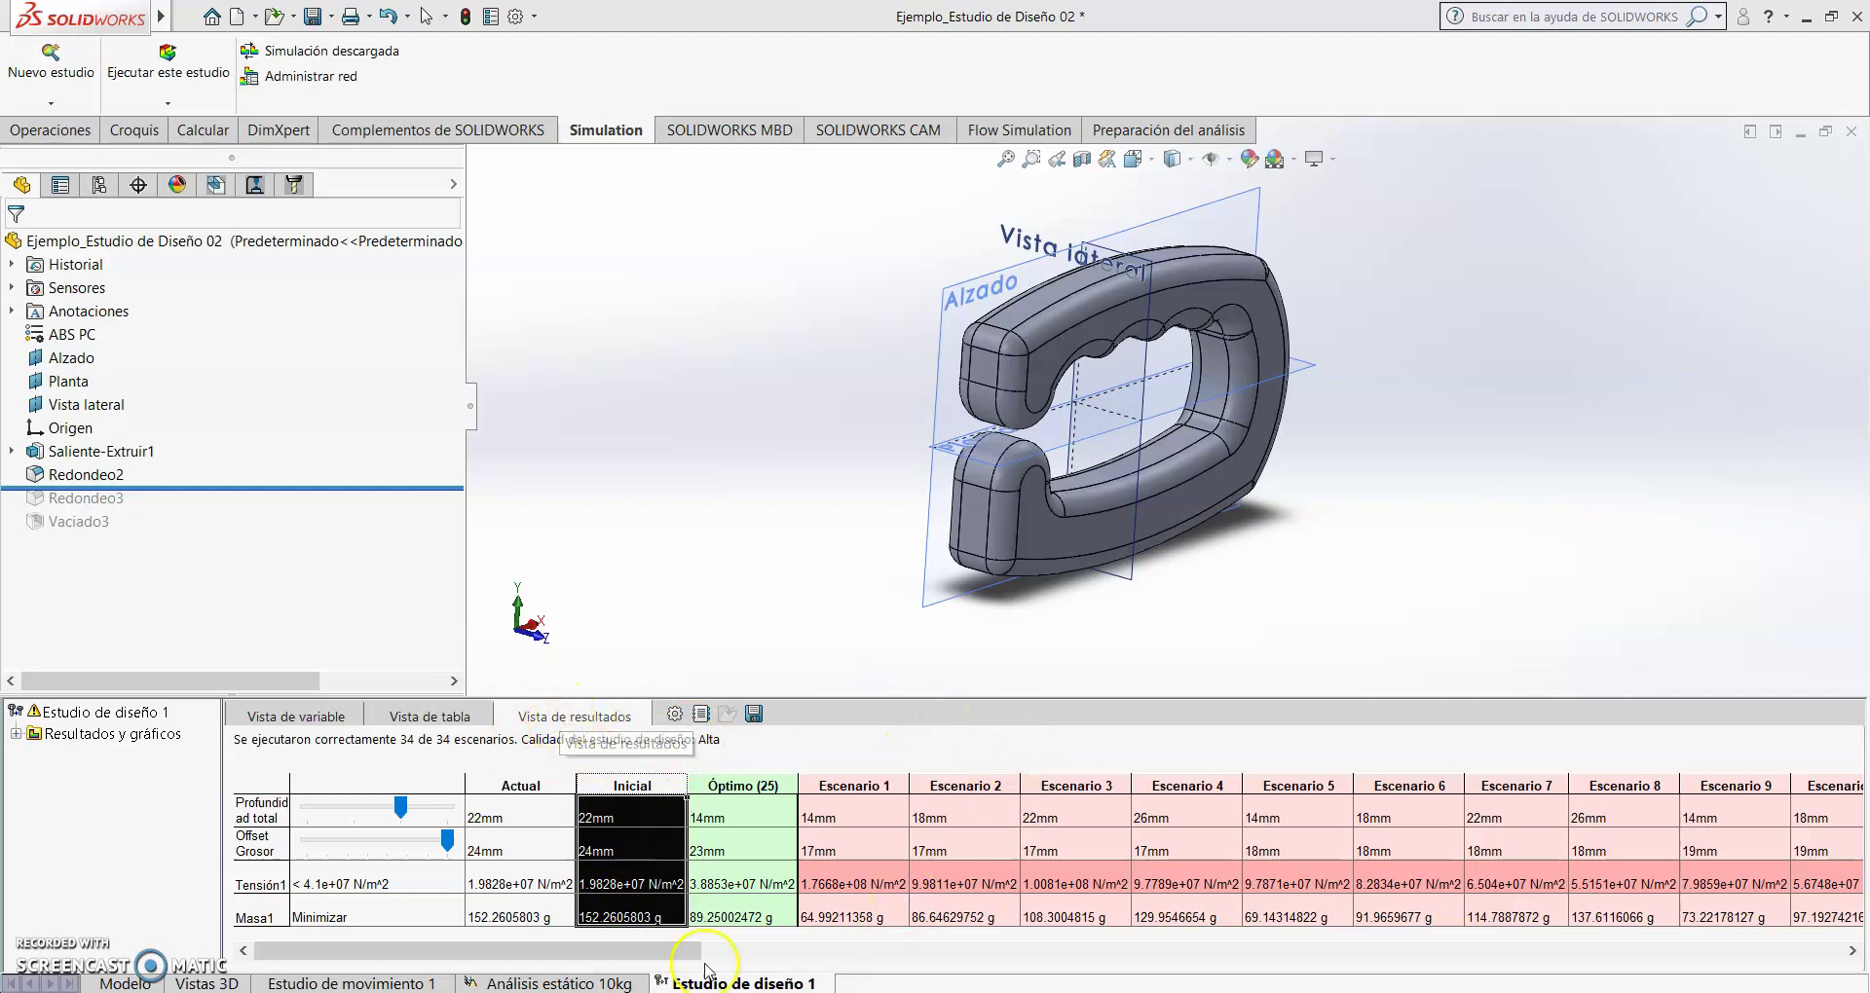
- Compare the Actual and Inicial scenarios in the design study results and apply the Óptimo (25) scenario to the handle
mouse_move(508, 955)
mouse_down()
mouse_move(1009, 954)
mouse_move(541, 954)
mouse_up()
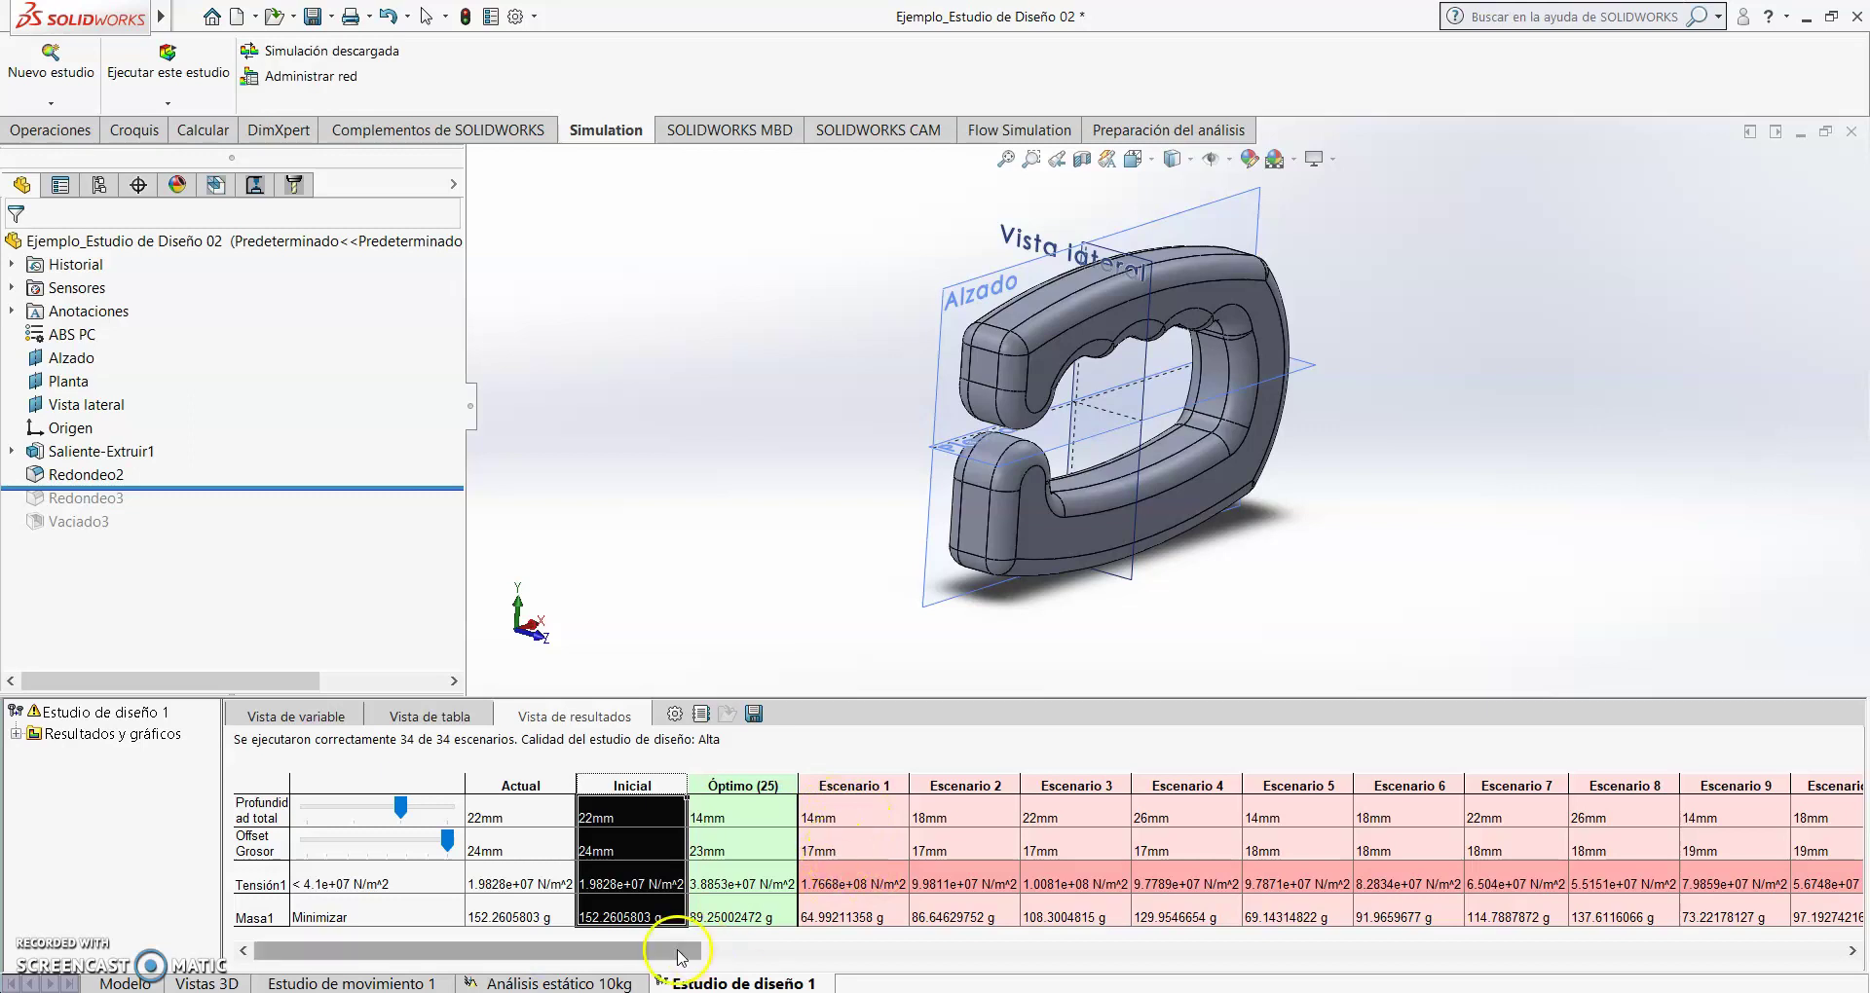
drag(626, 960, 430, 990)
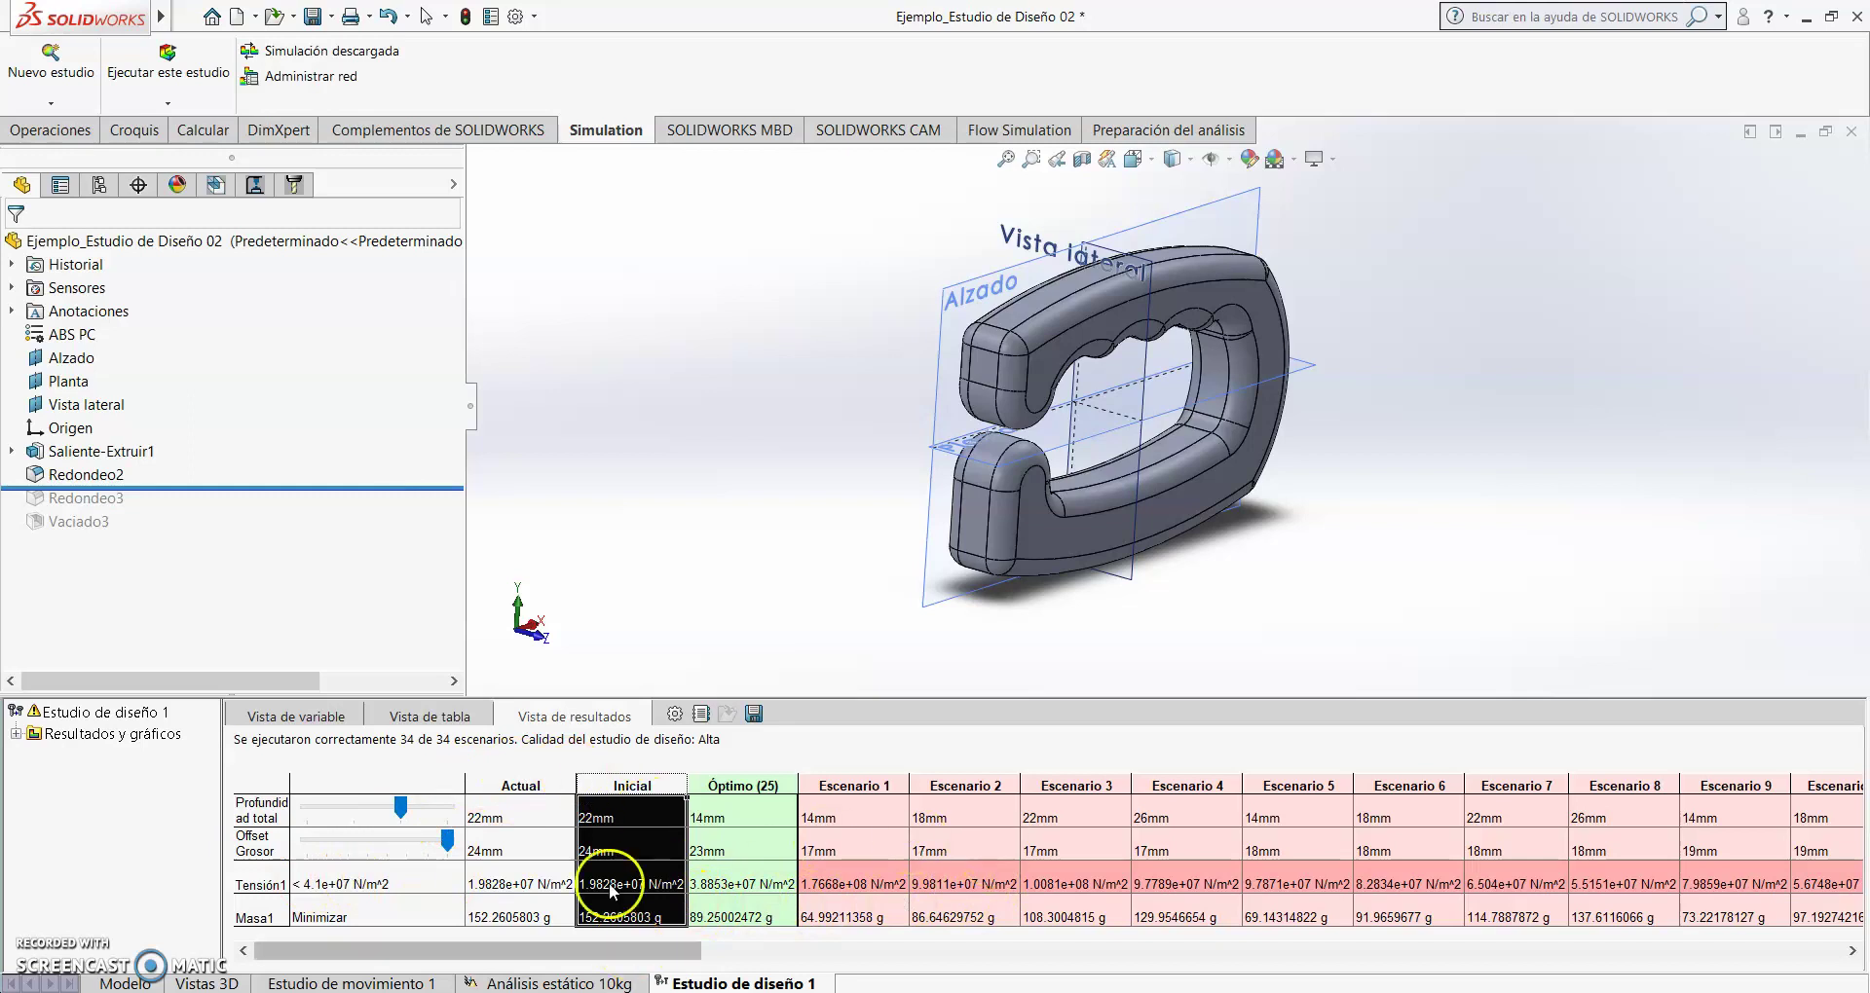
click(519, 785)
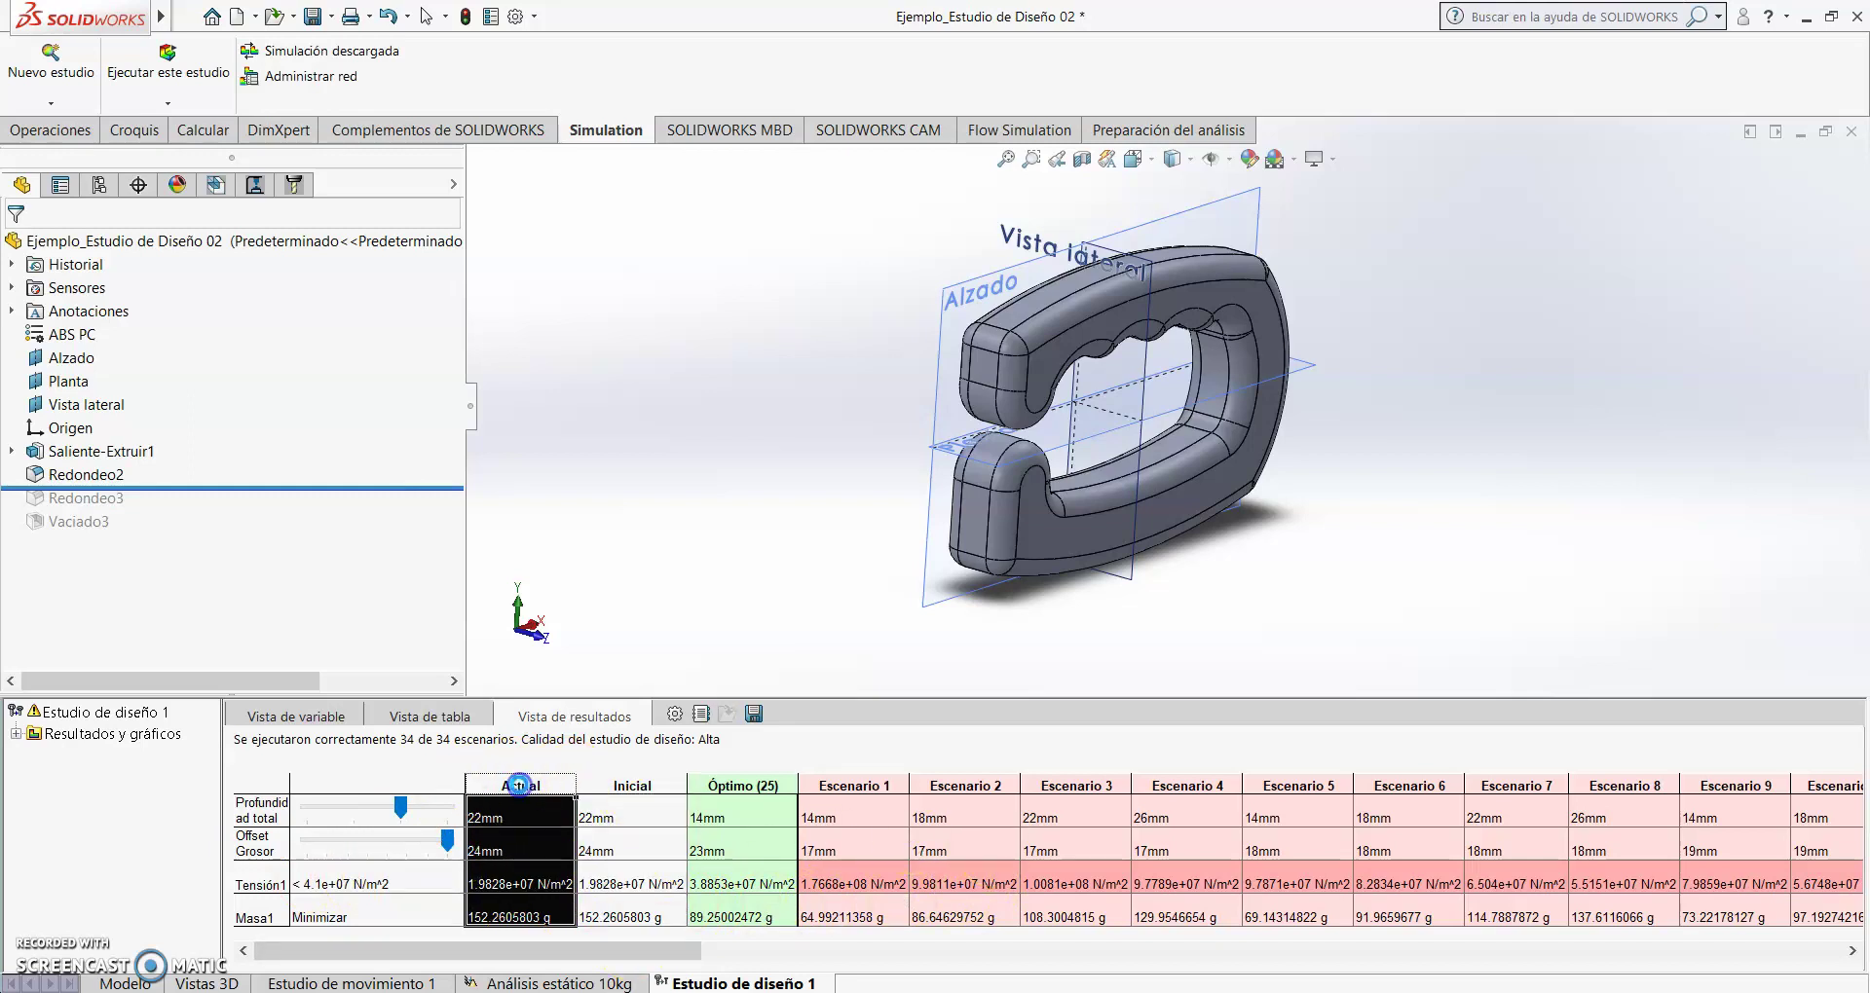
click(631, 785)
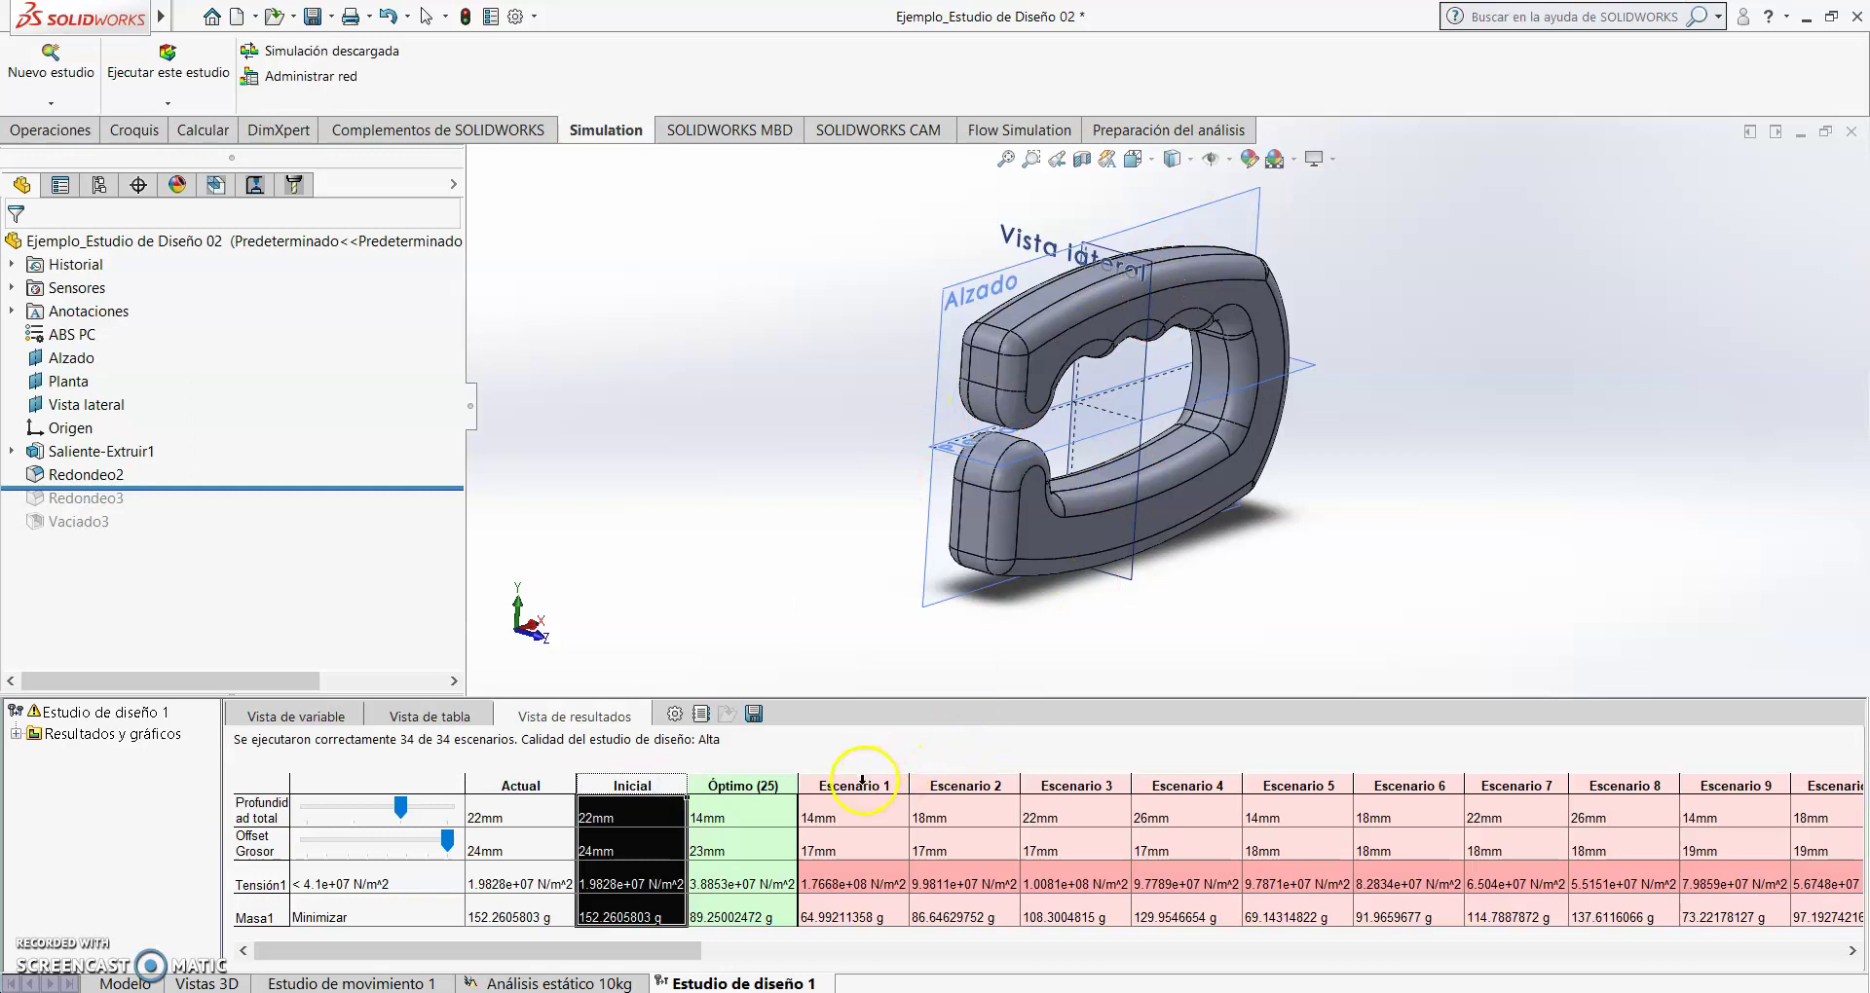
click(750, 784)
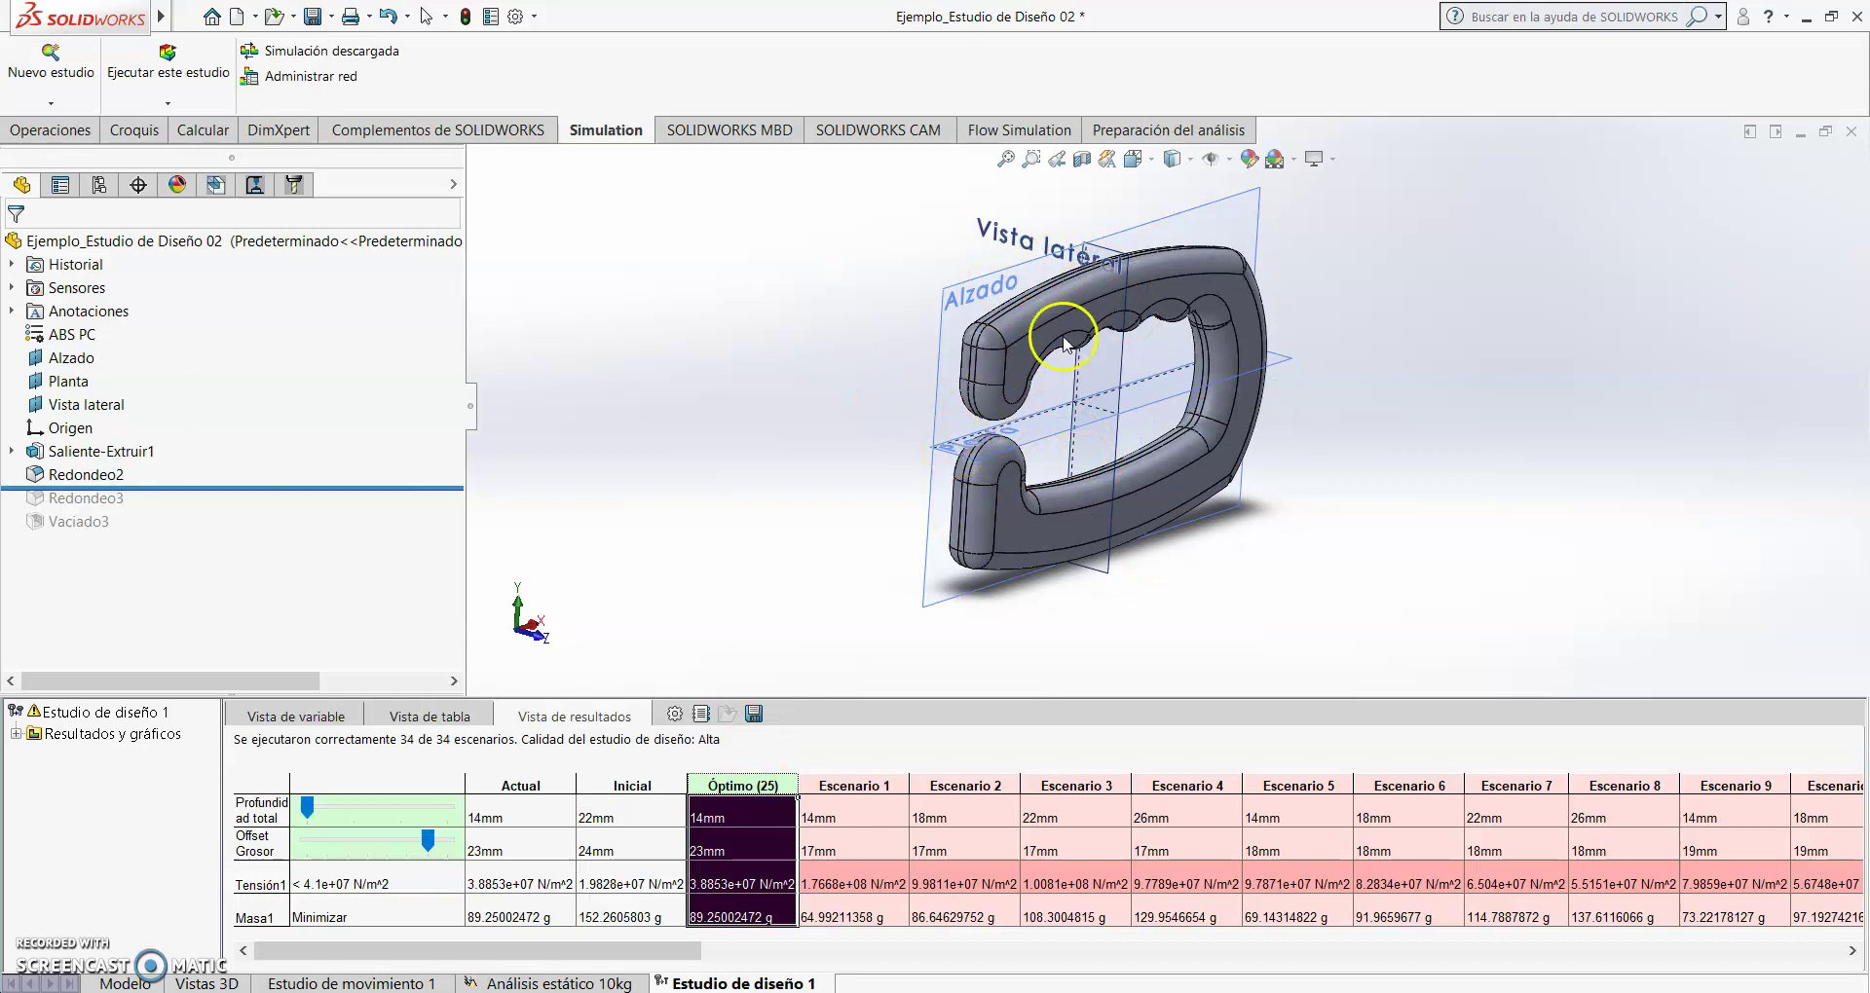
scroll(1064, 341, down, 3)
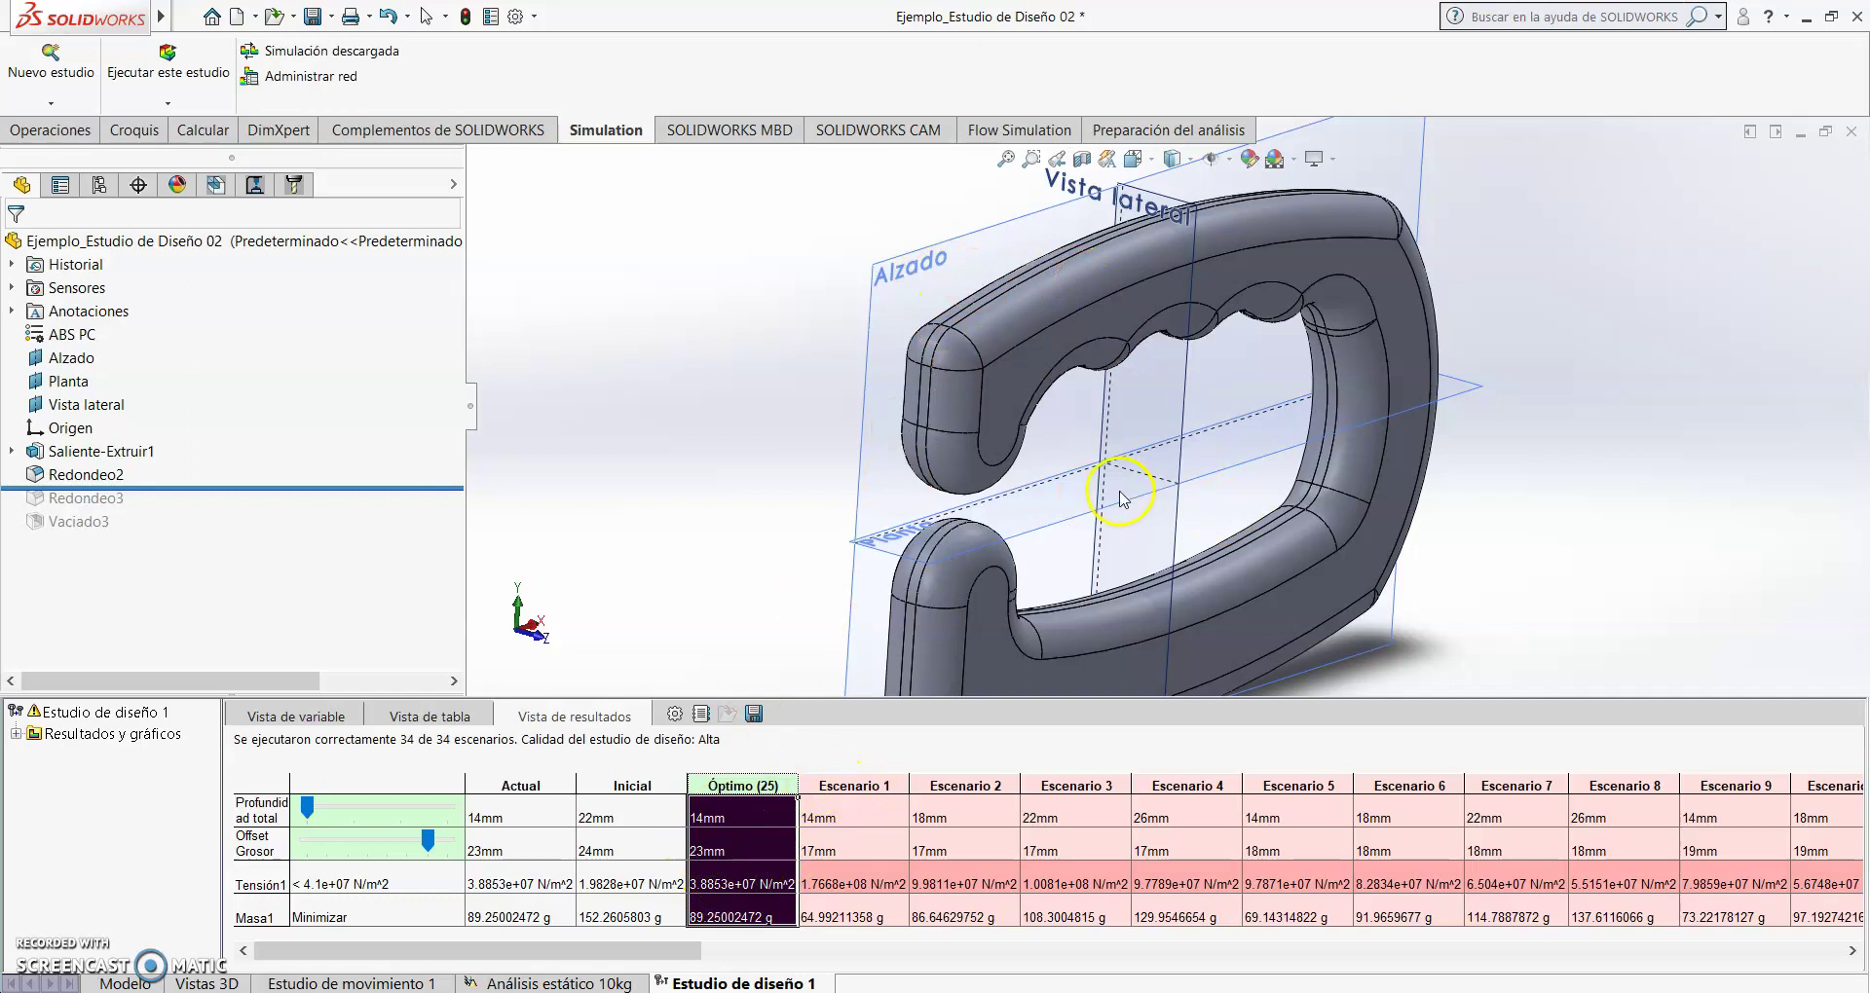
scroll(1072, 535, up, 3)
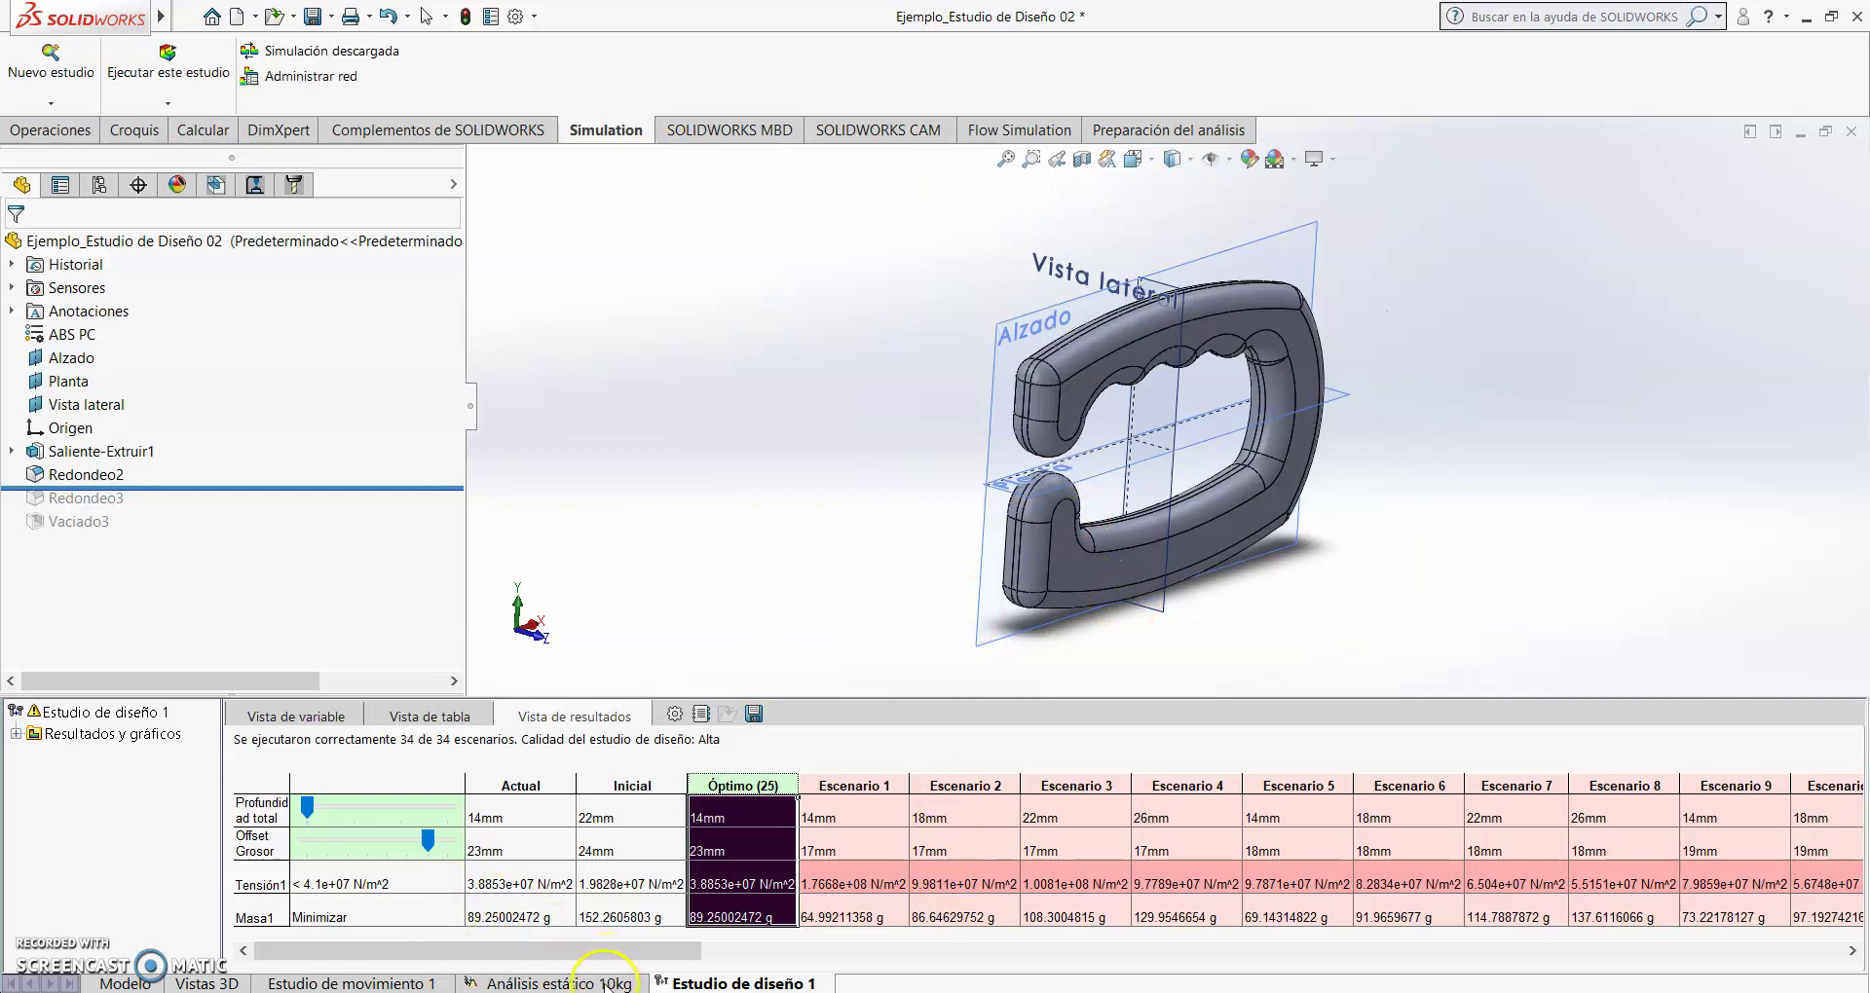
- Remesh the handle in the Análisis estático 10kg study with the mesh parameters option enabled
click(567, 984)
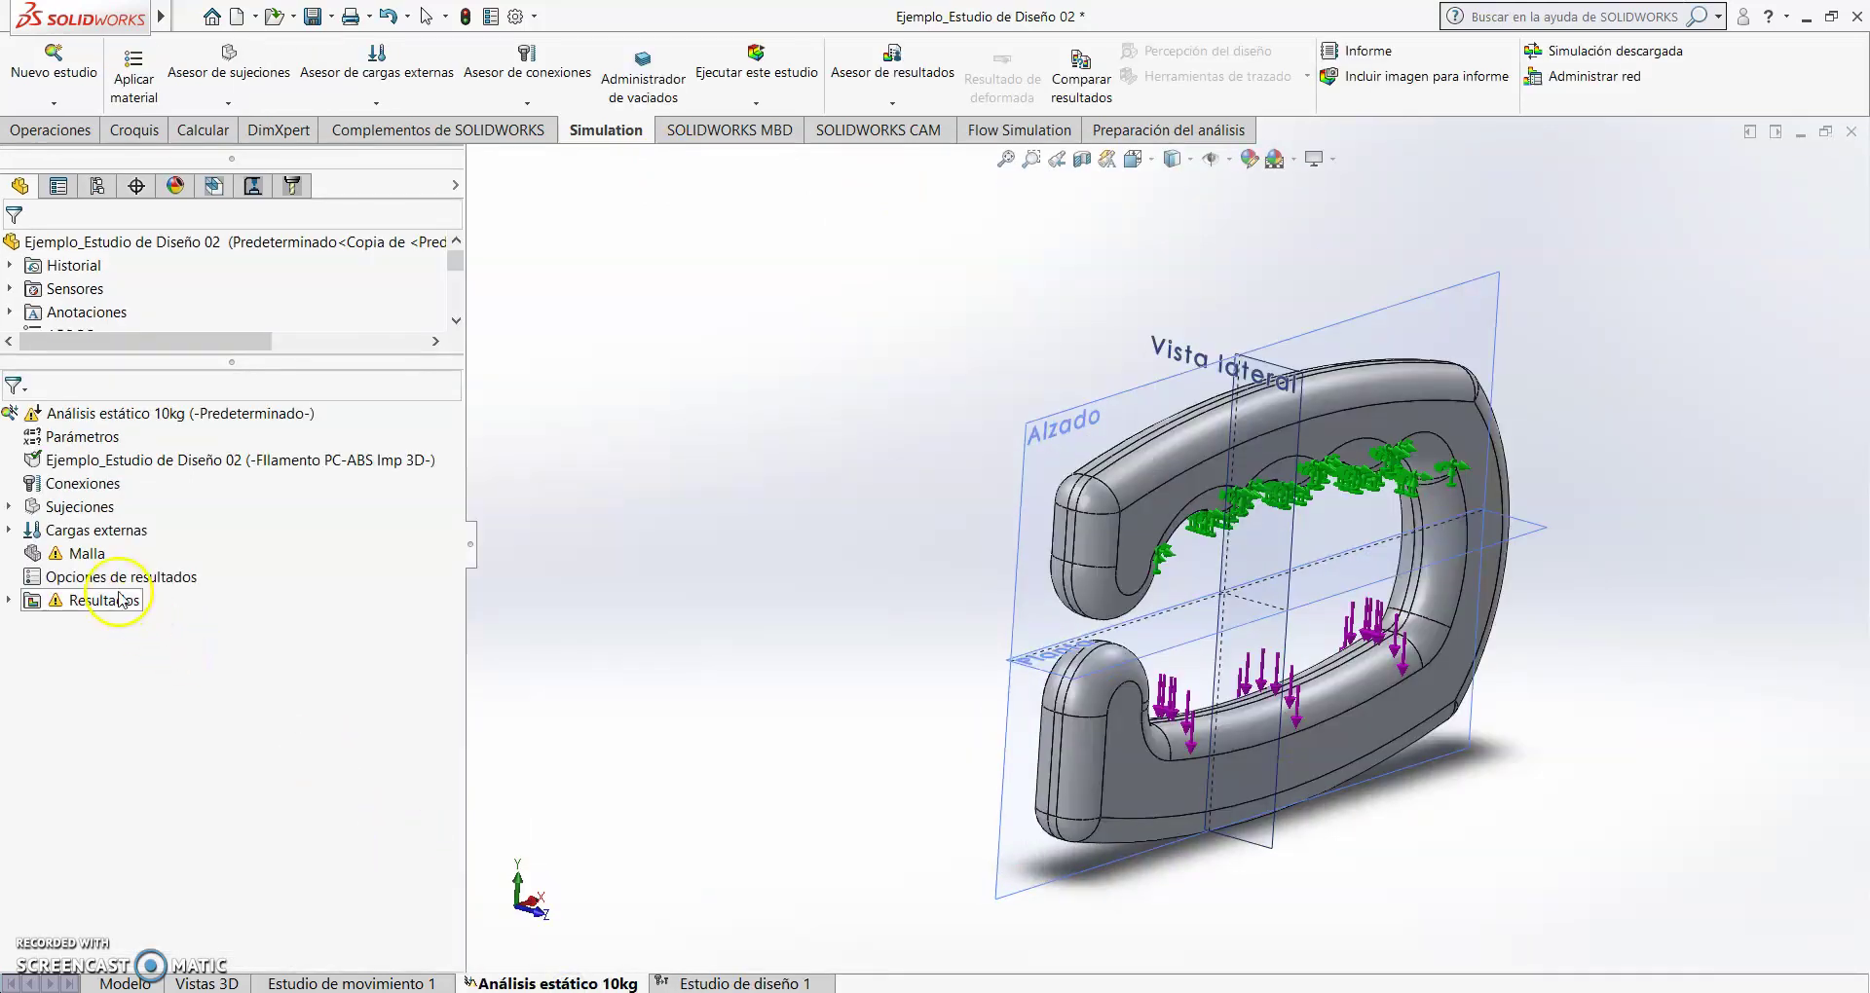
right_click(93, 555)
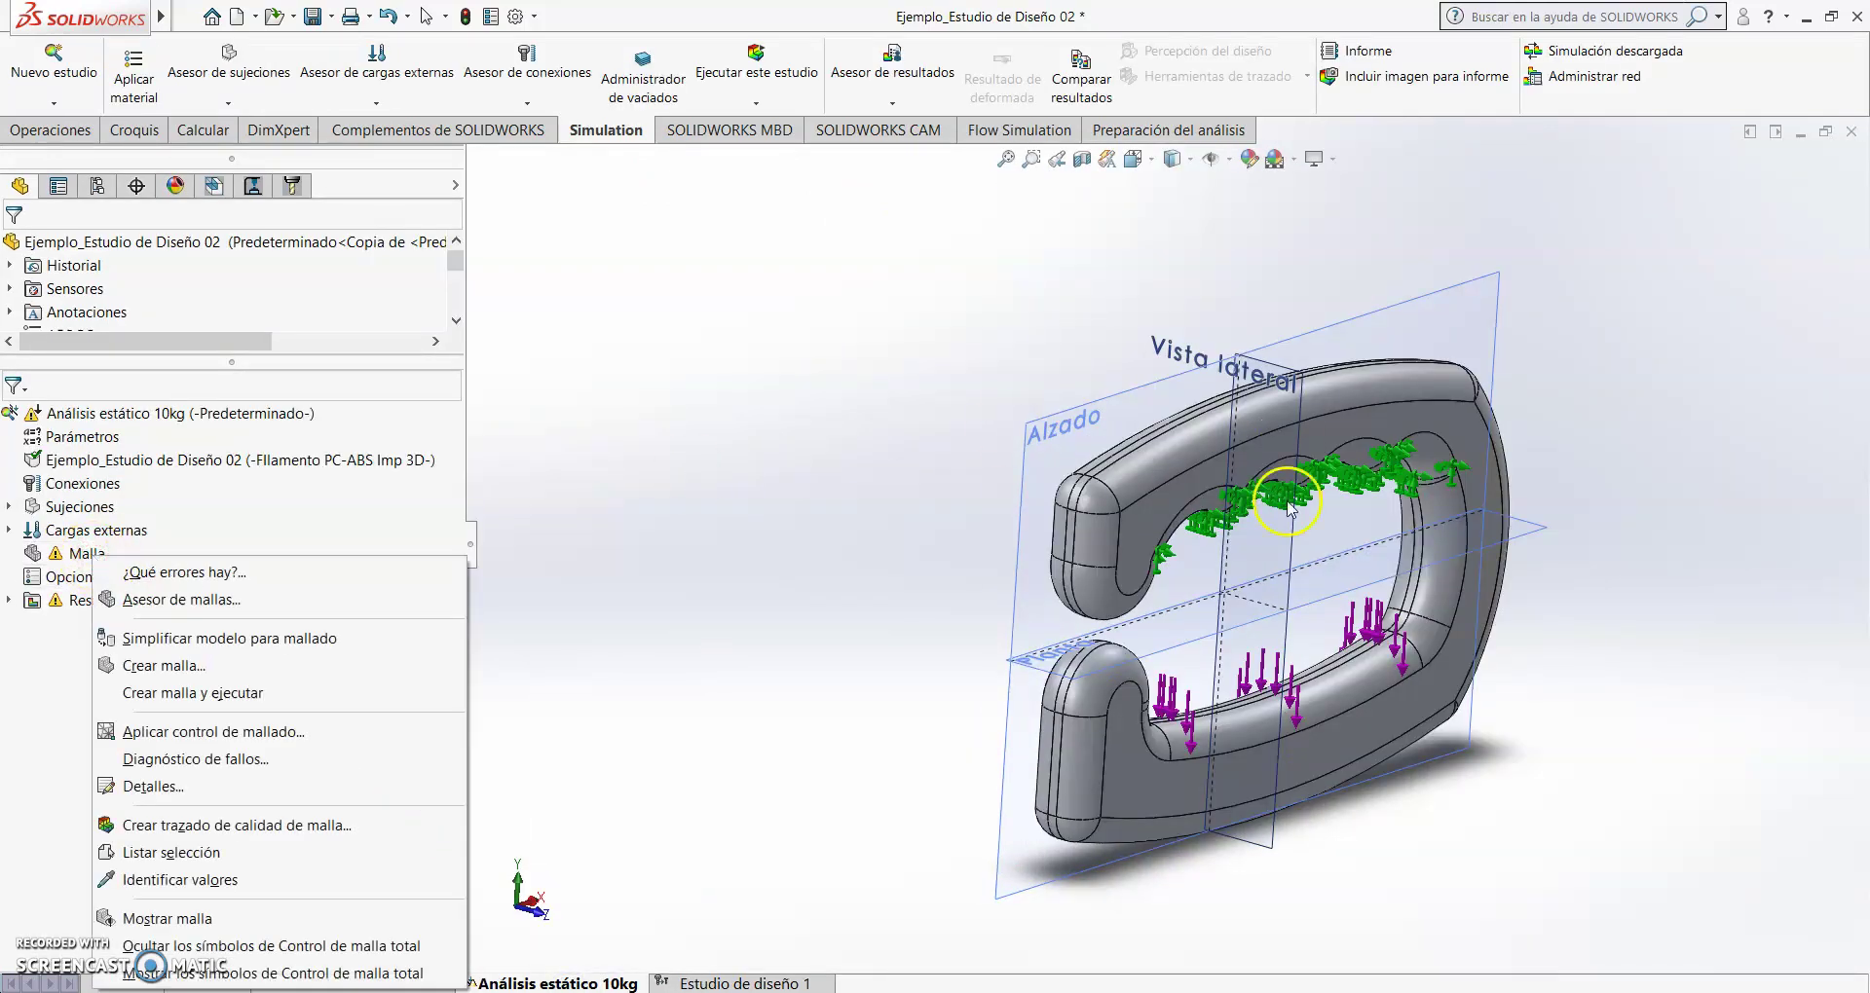
click(146, 667)
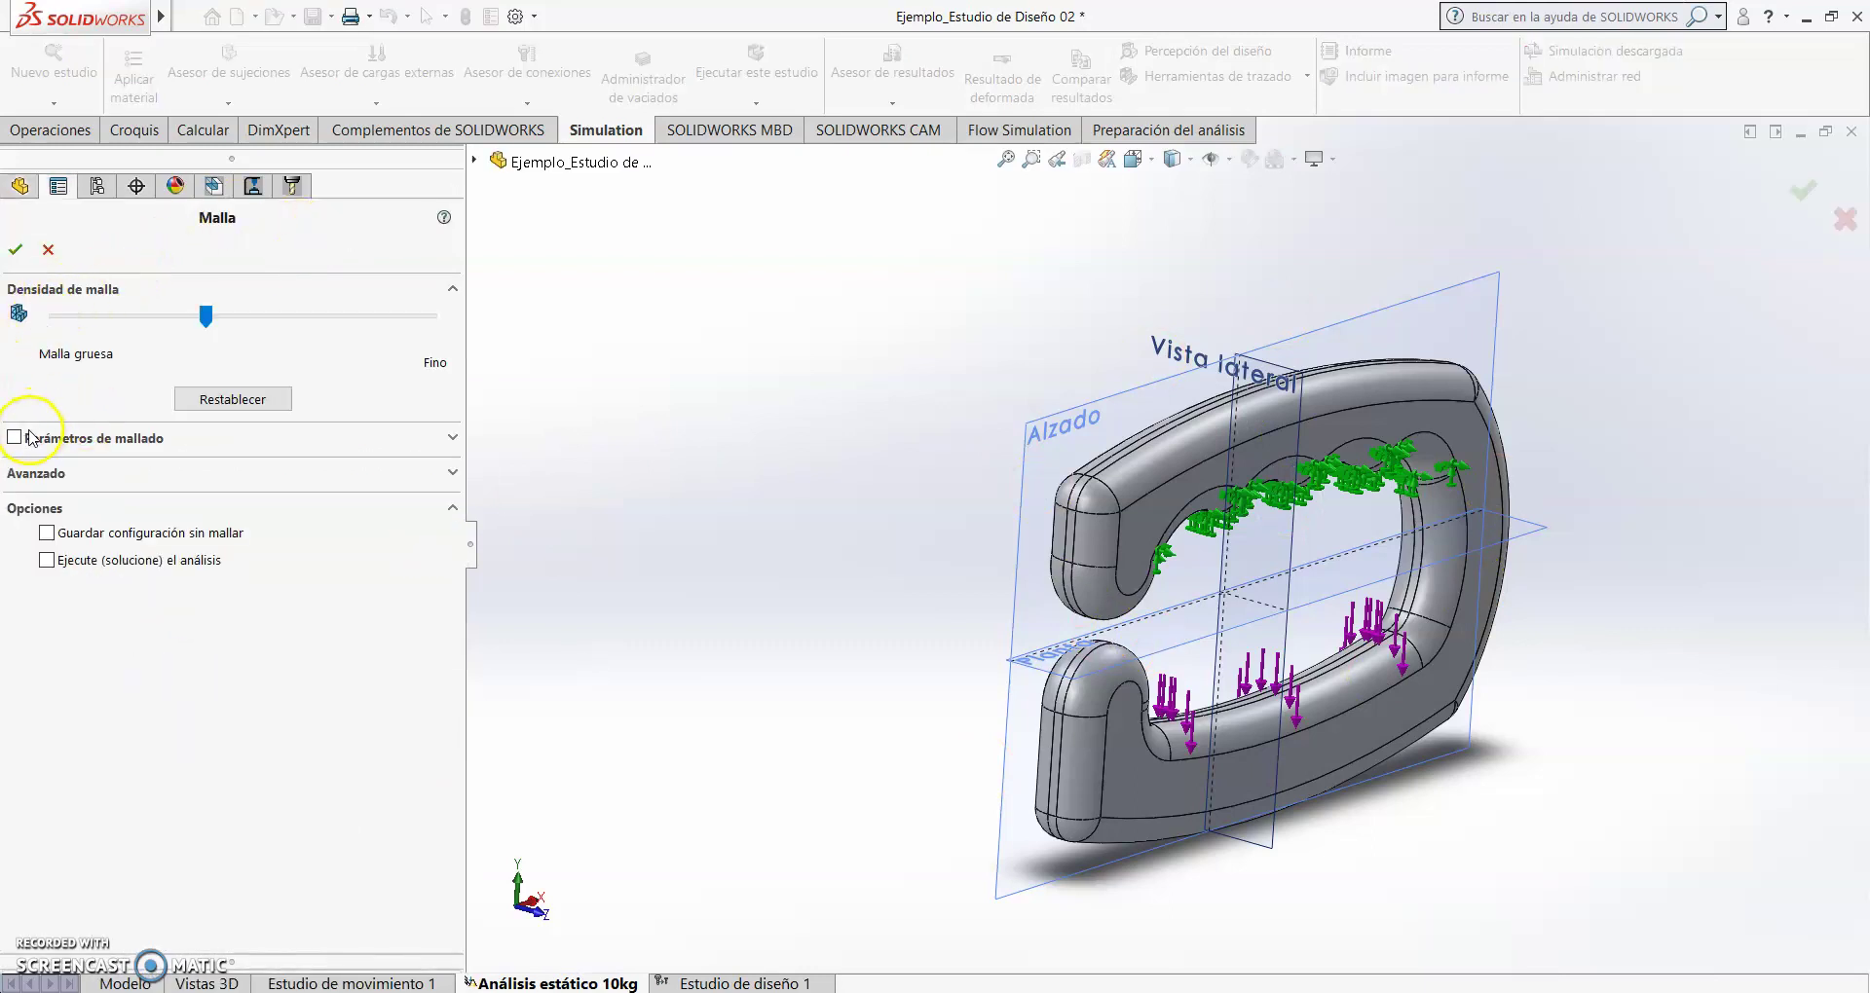
click(15, 438)
click(15, 249)
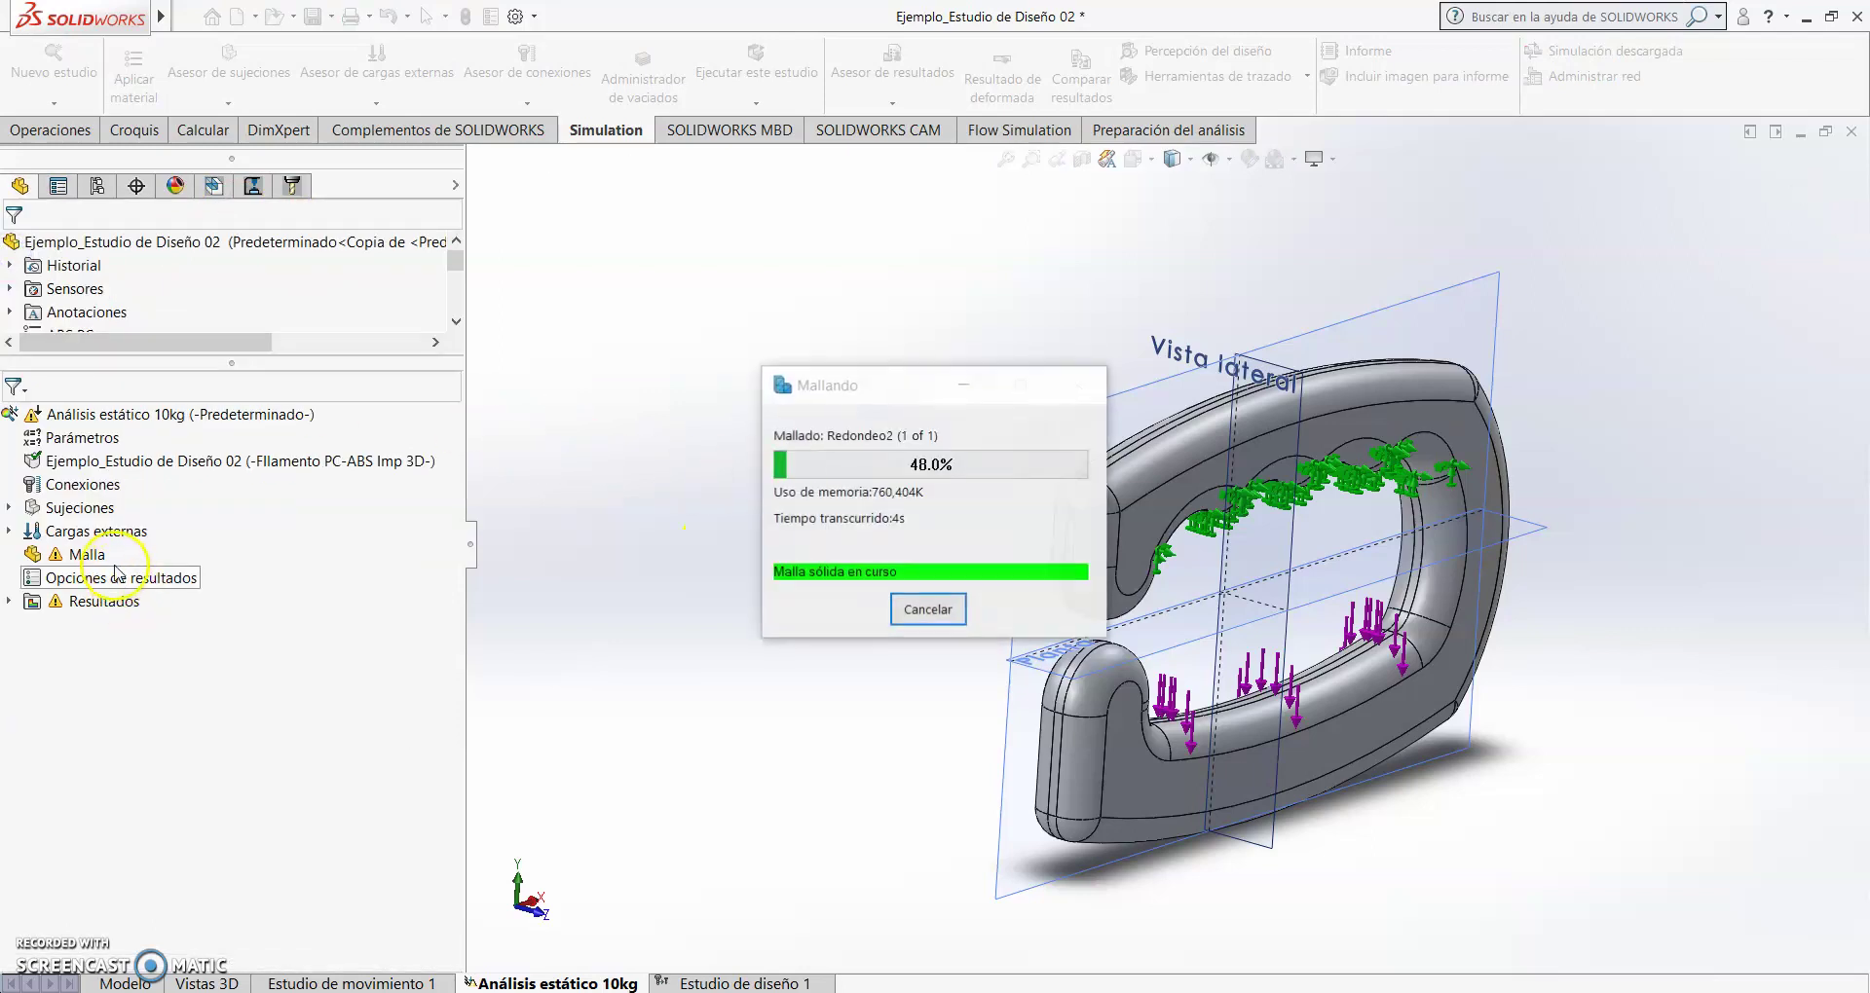
- Run the Análisis estático 10kg study on the optimized handle and display its safety factor plot
right_click(105, 604)
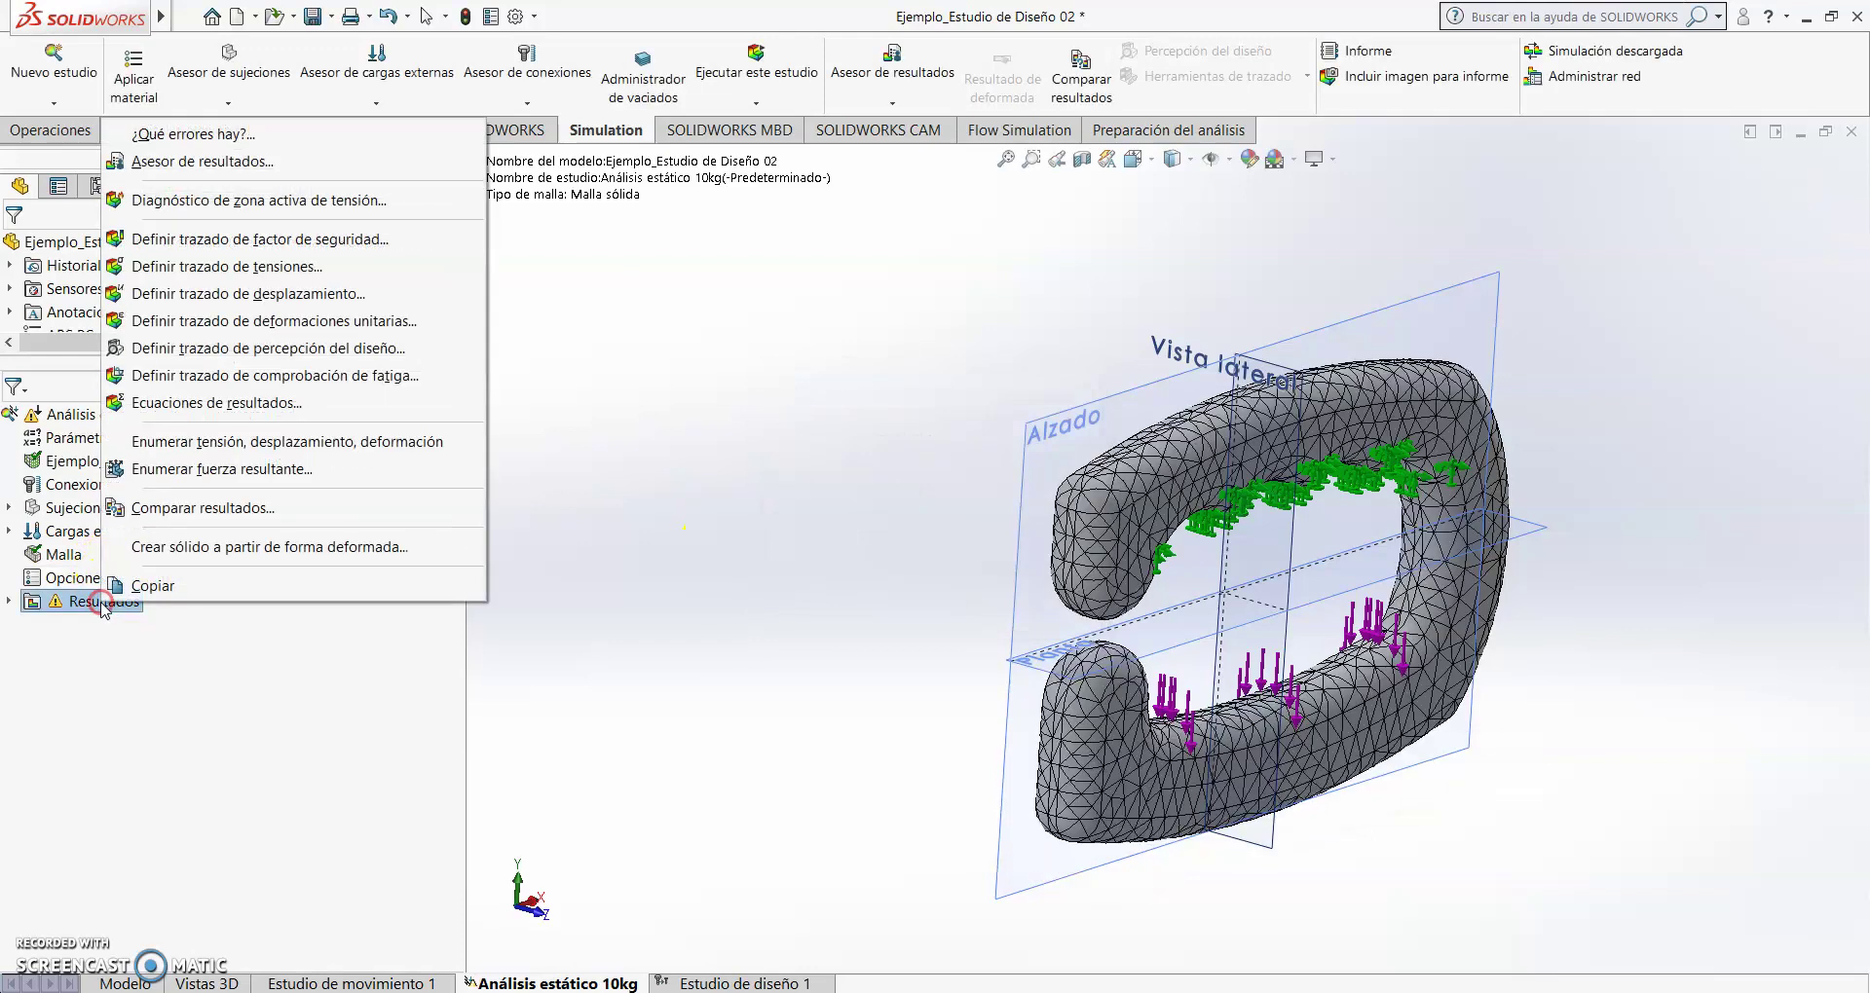
click(654, 290)
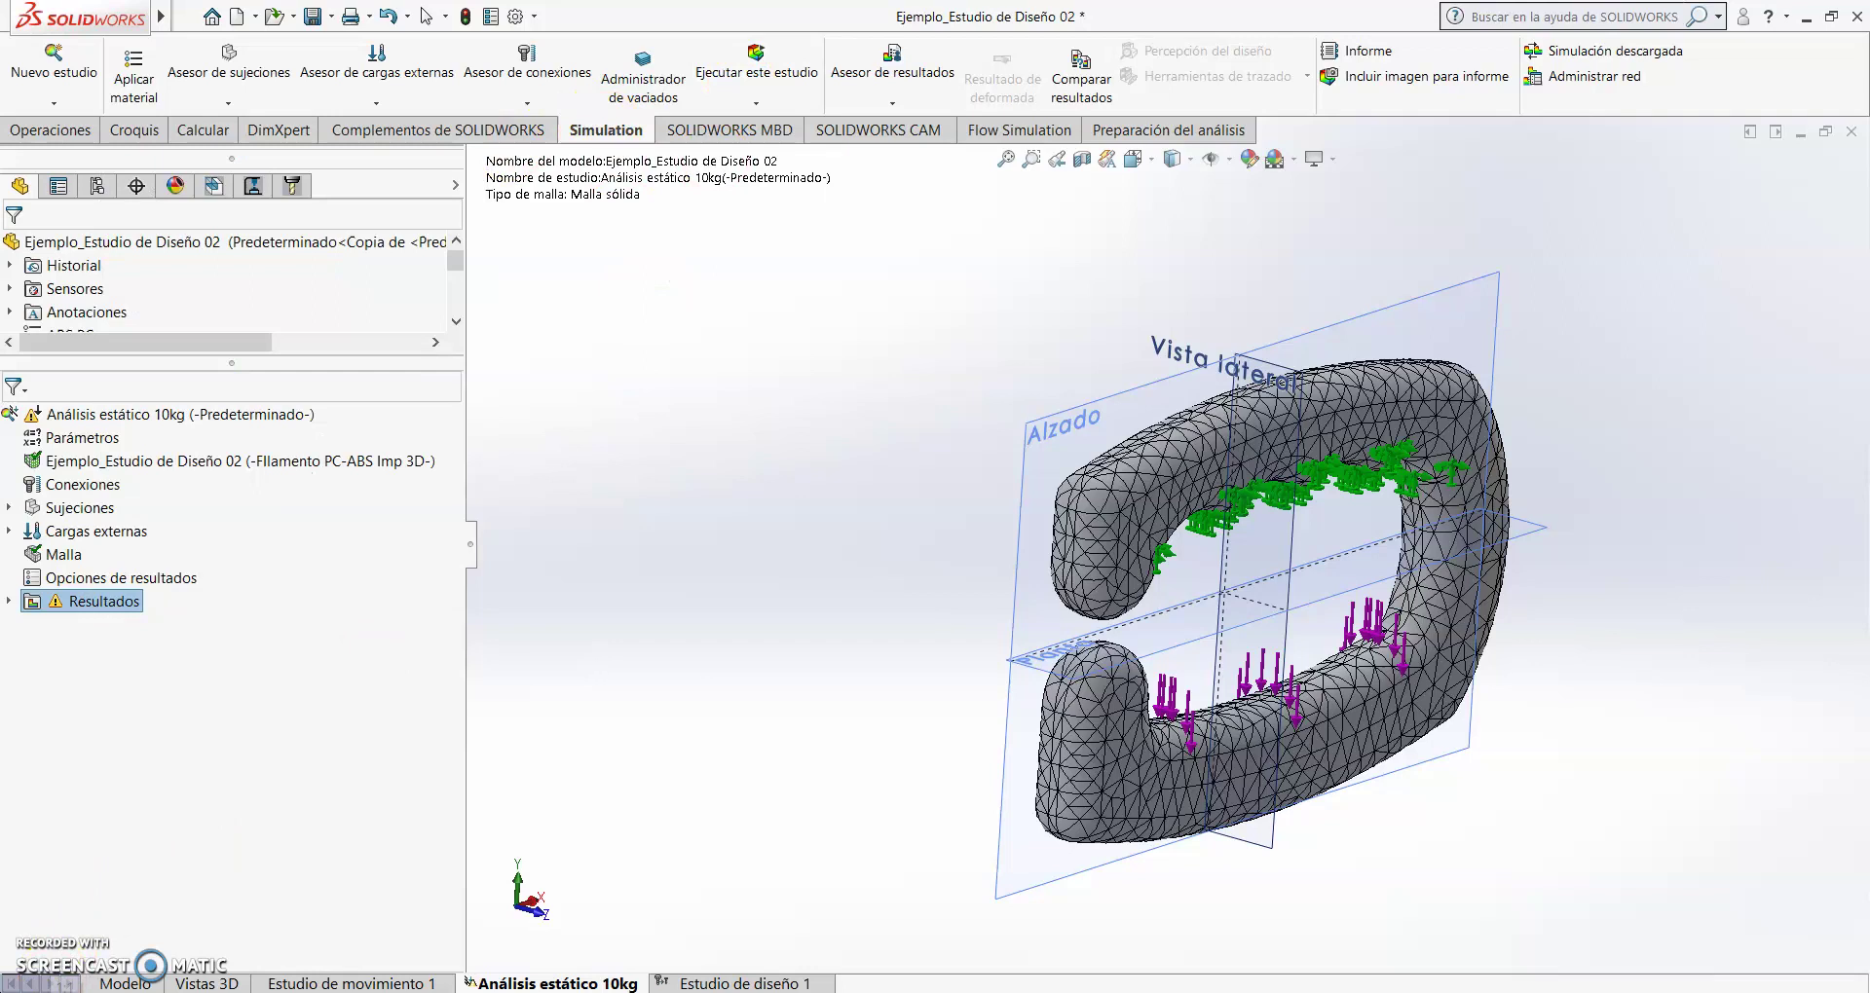
click(834, 359)
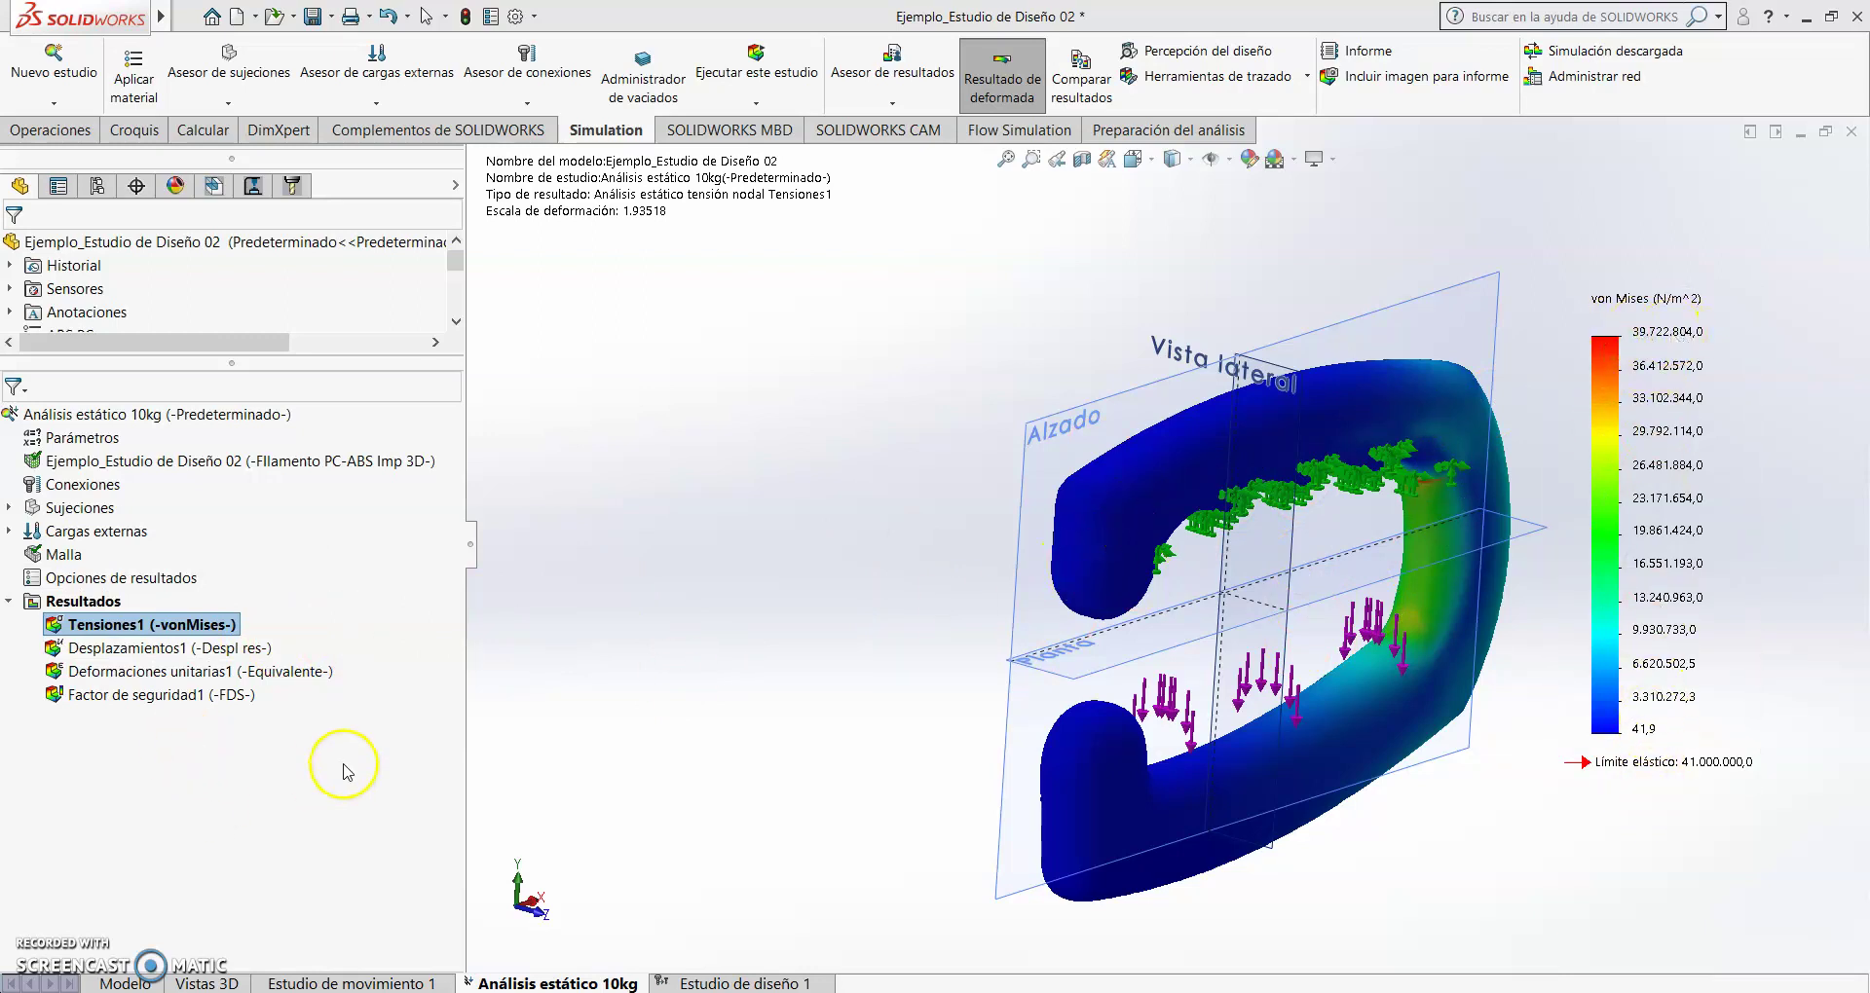
double_click(156, 695)
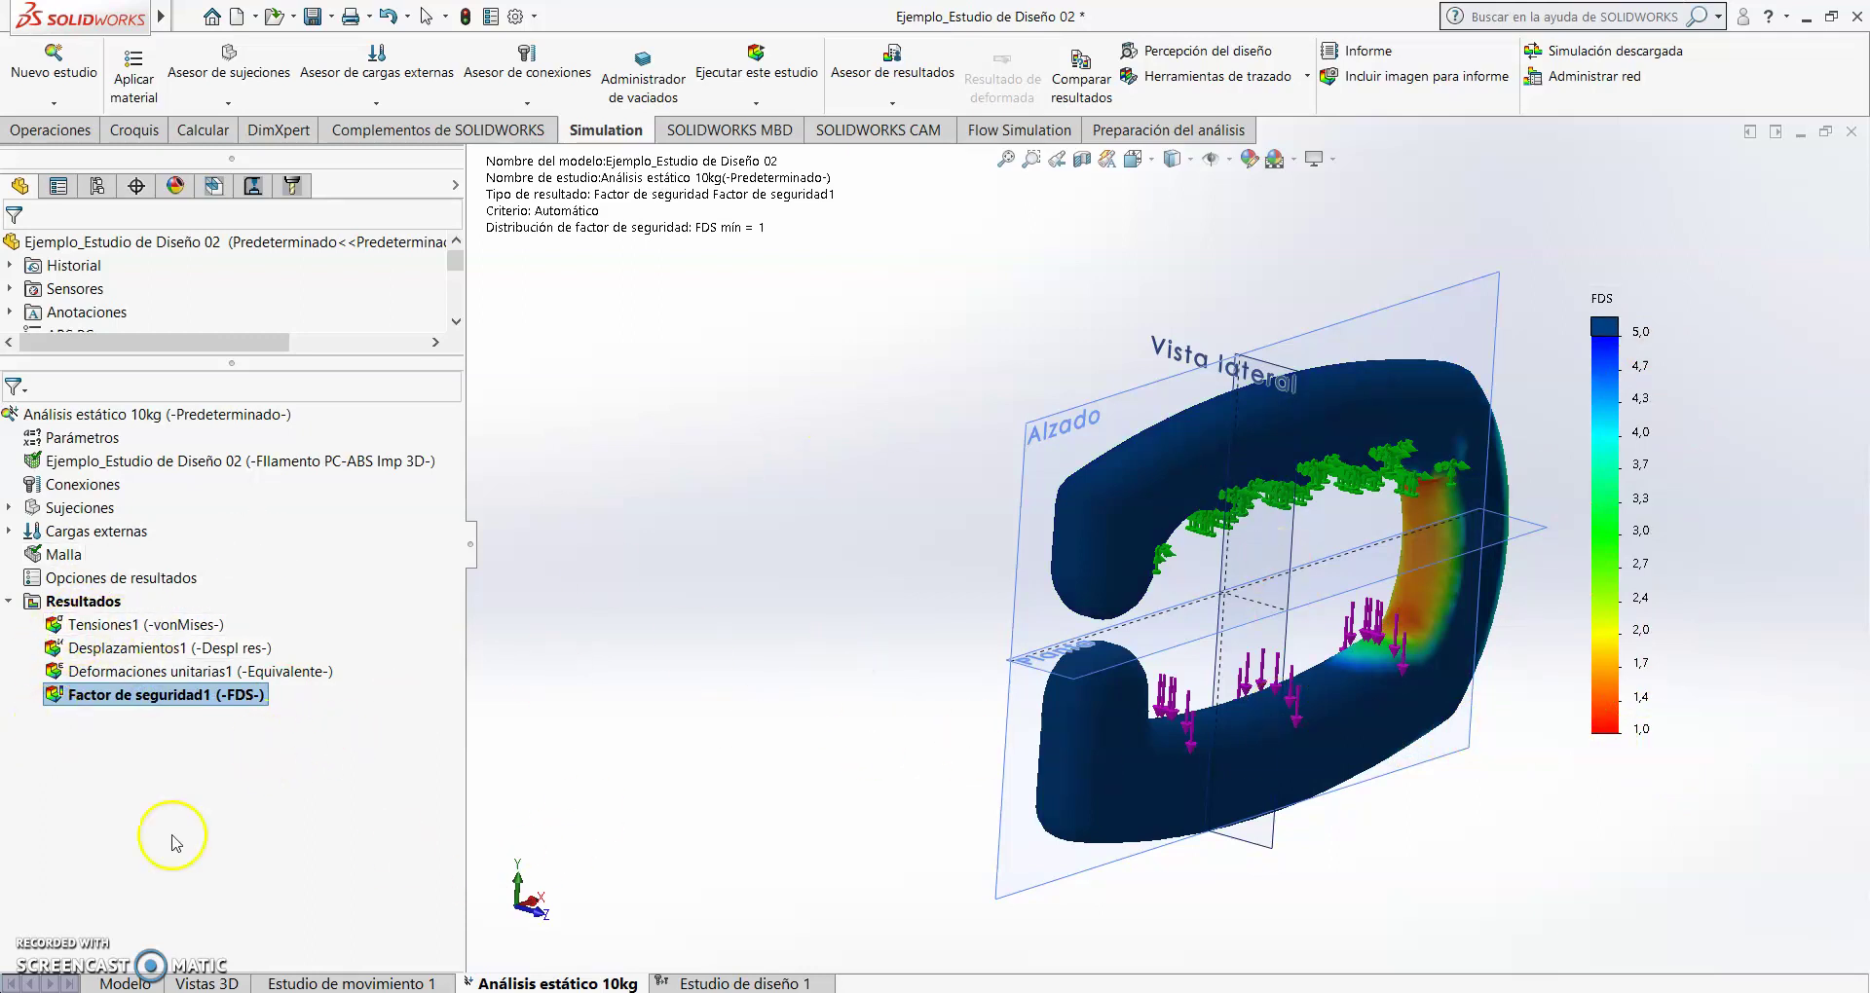
- Compare the Inicial and Óptimo (25) scenarios in Estudio de diseño 1 and review the study's variables and constraint
click(134, 984)
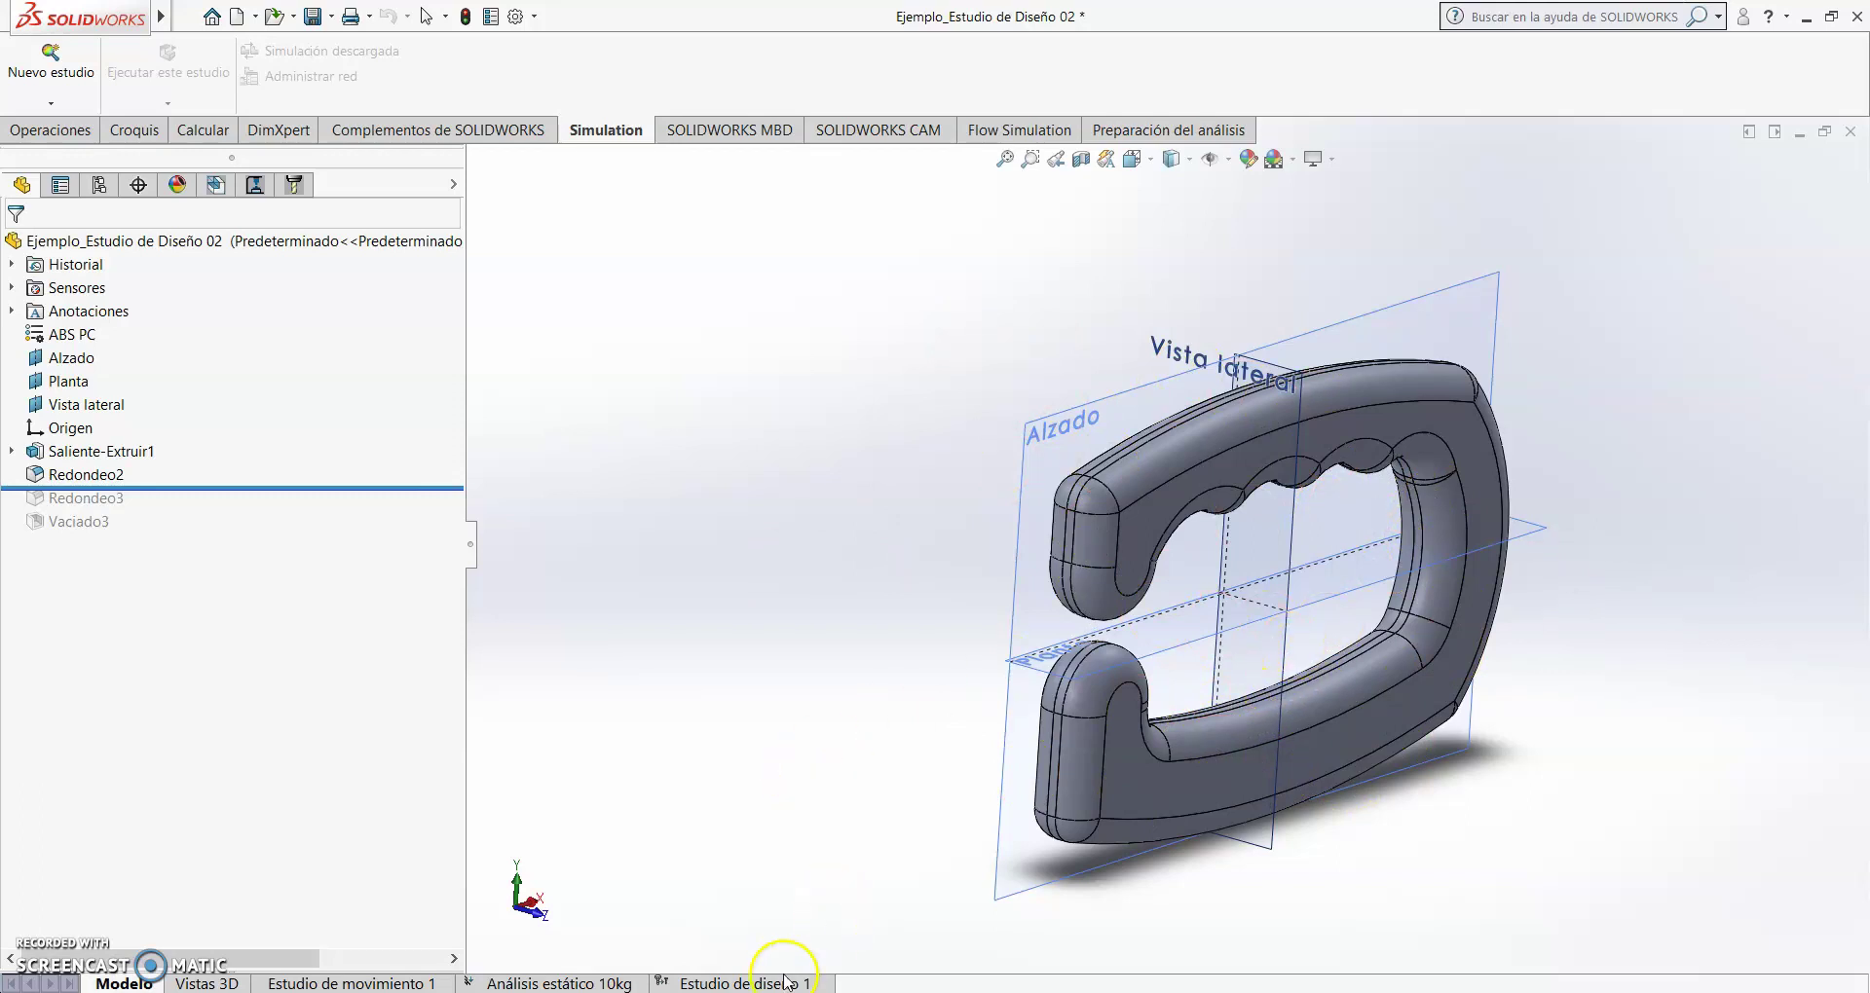
click(755, 986)
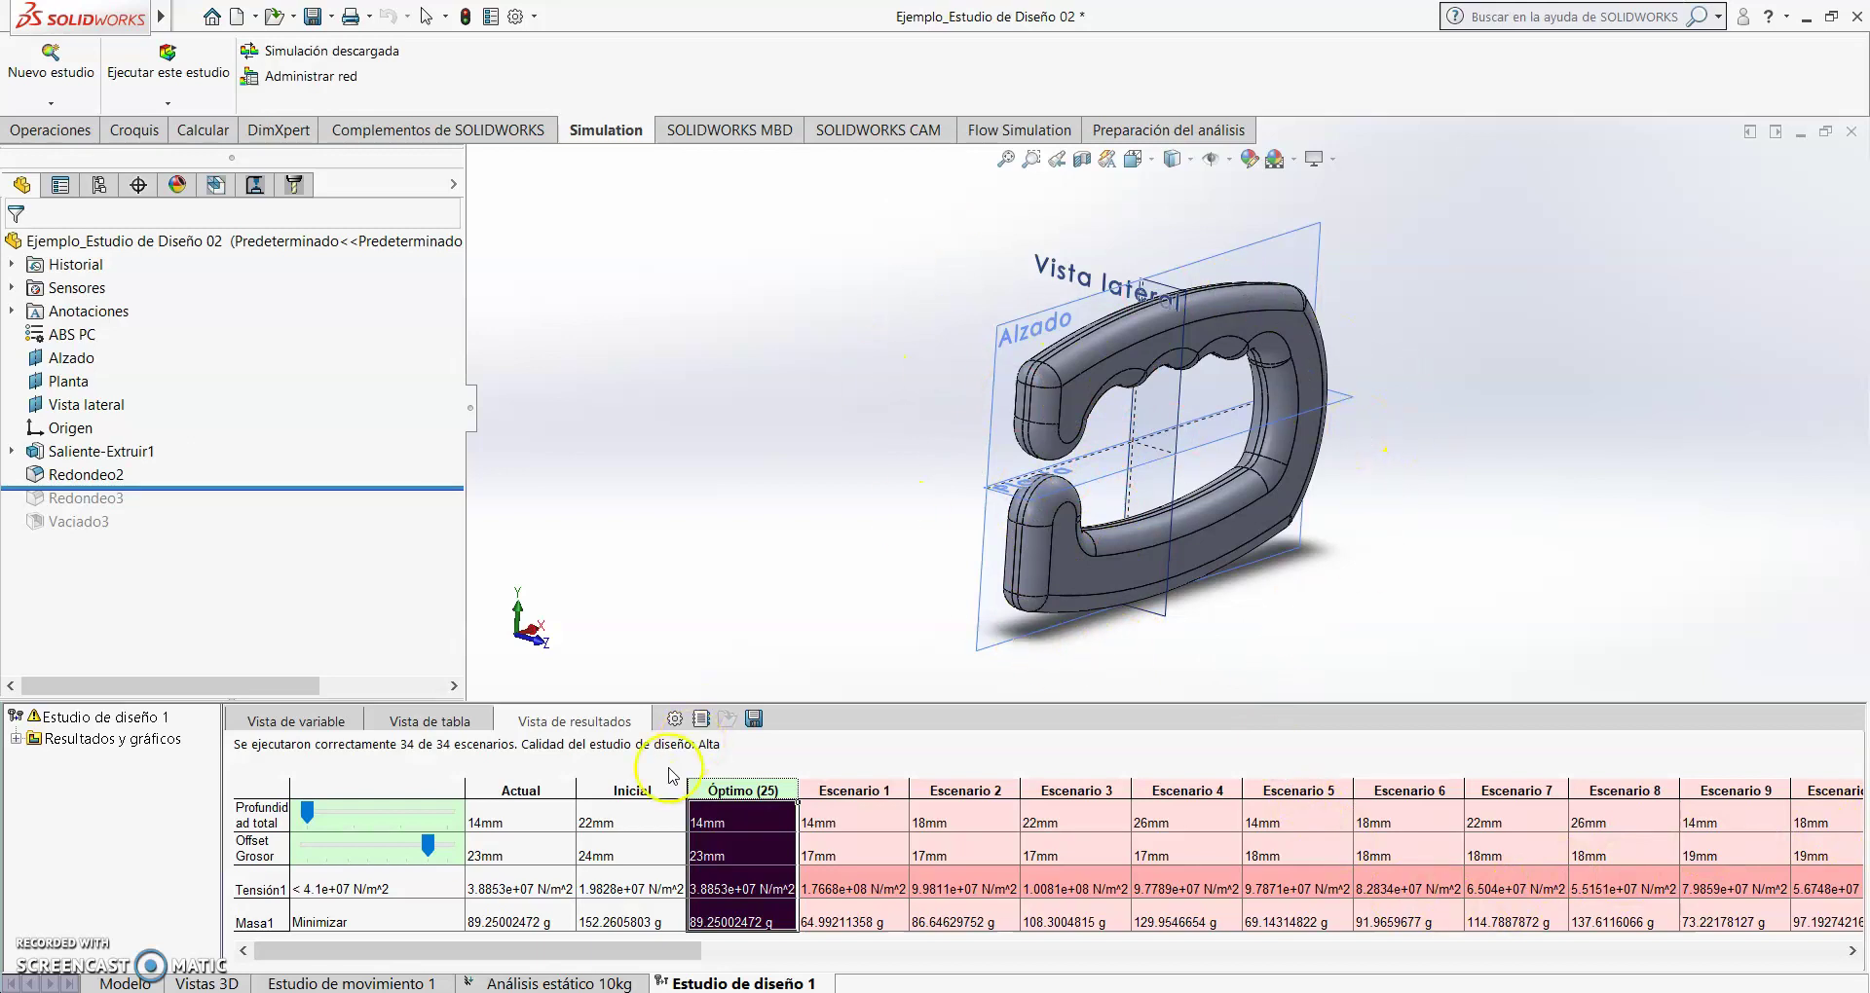
click(635, 791)
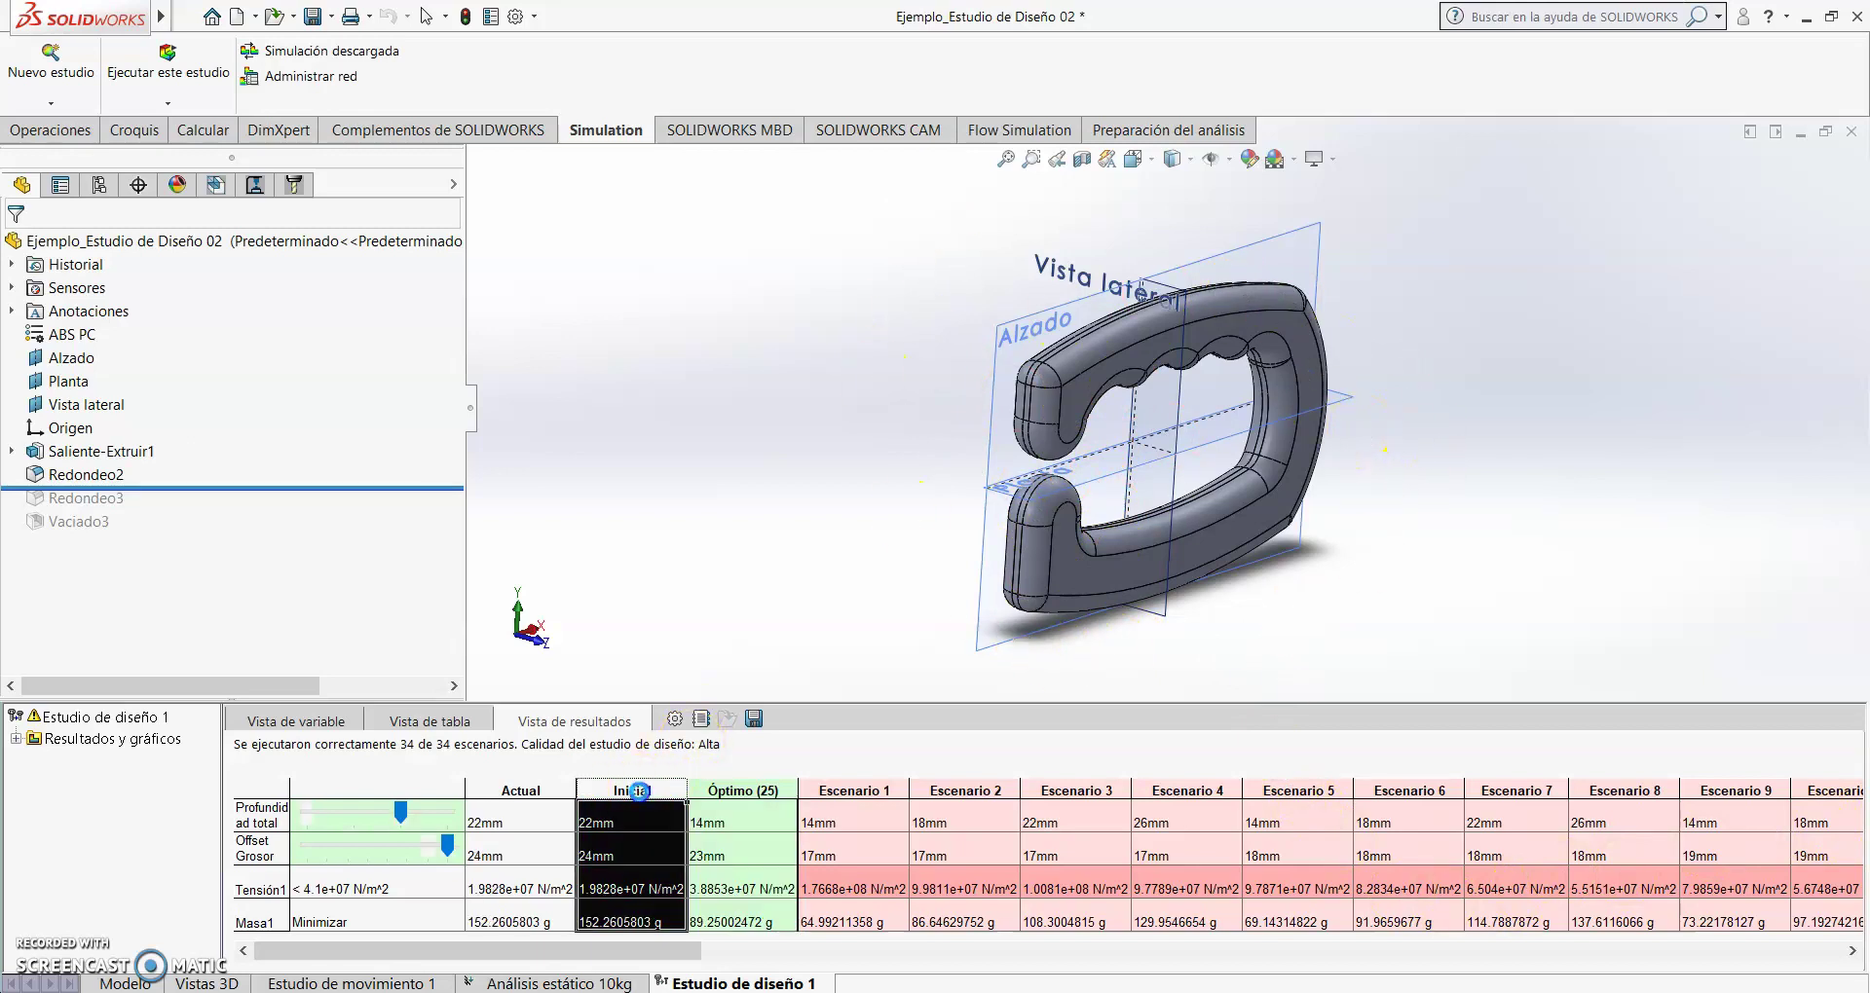
click(755, 789)
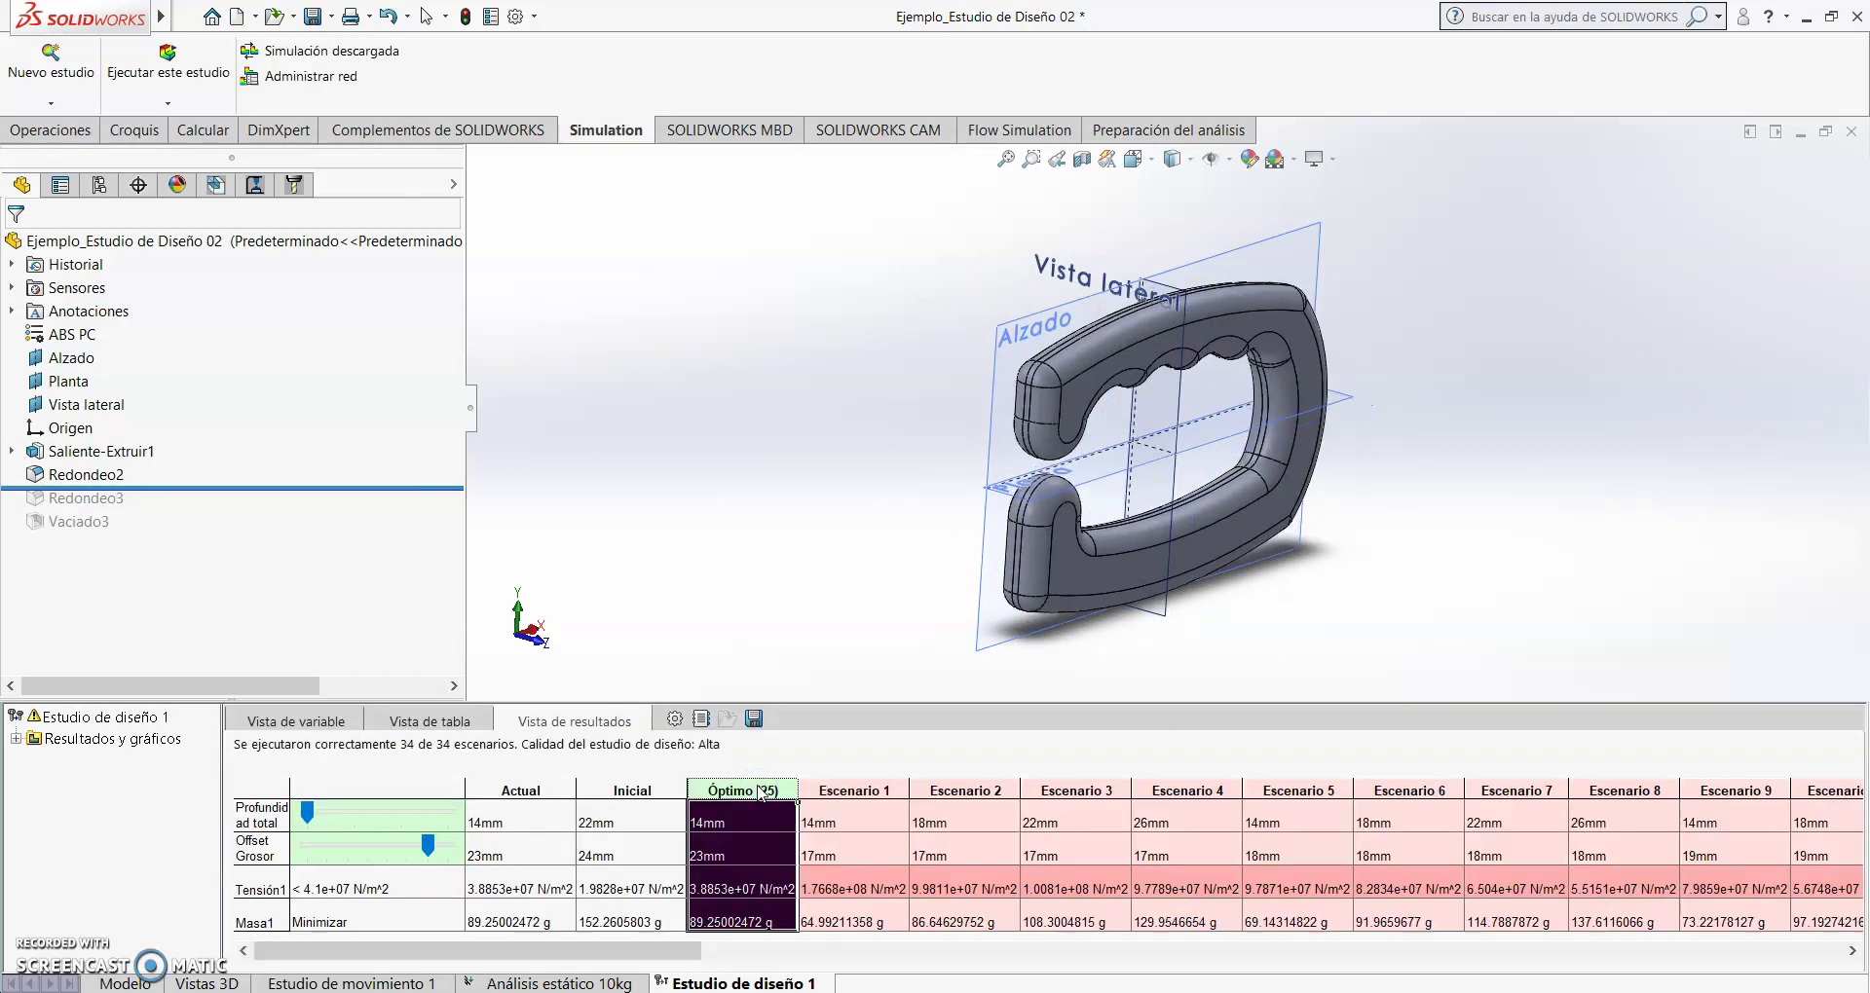
click(298, 720)
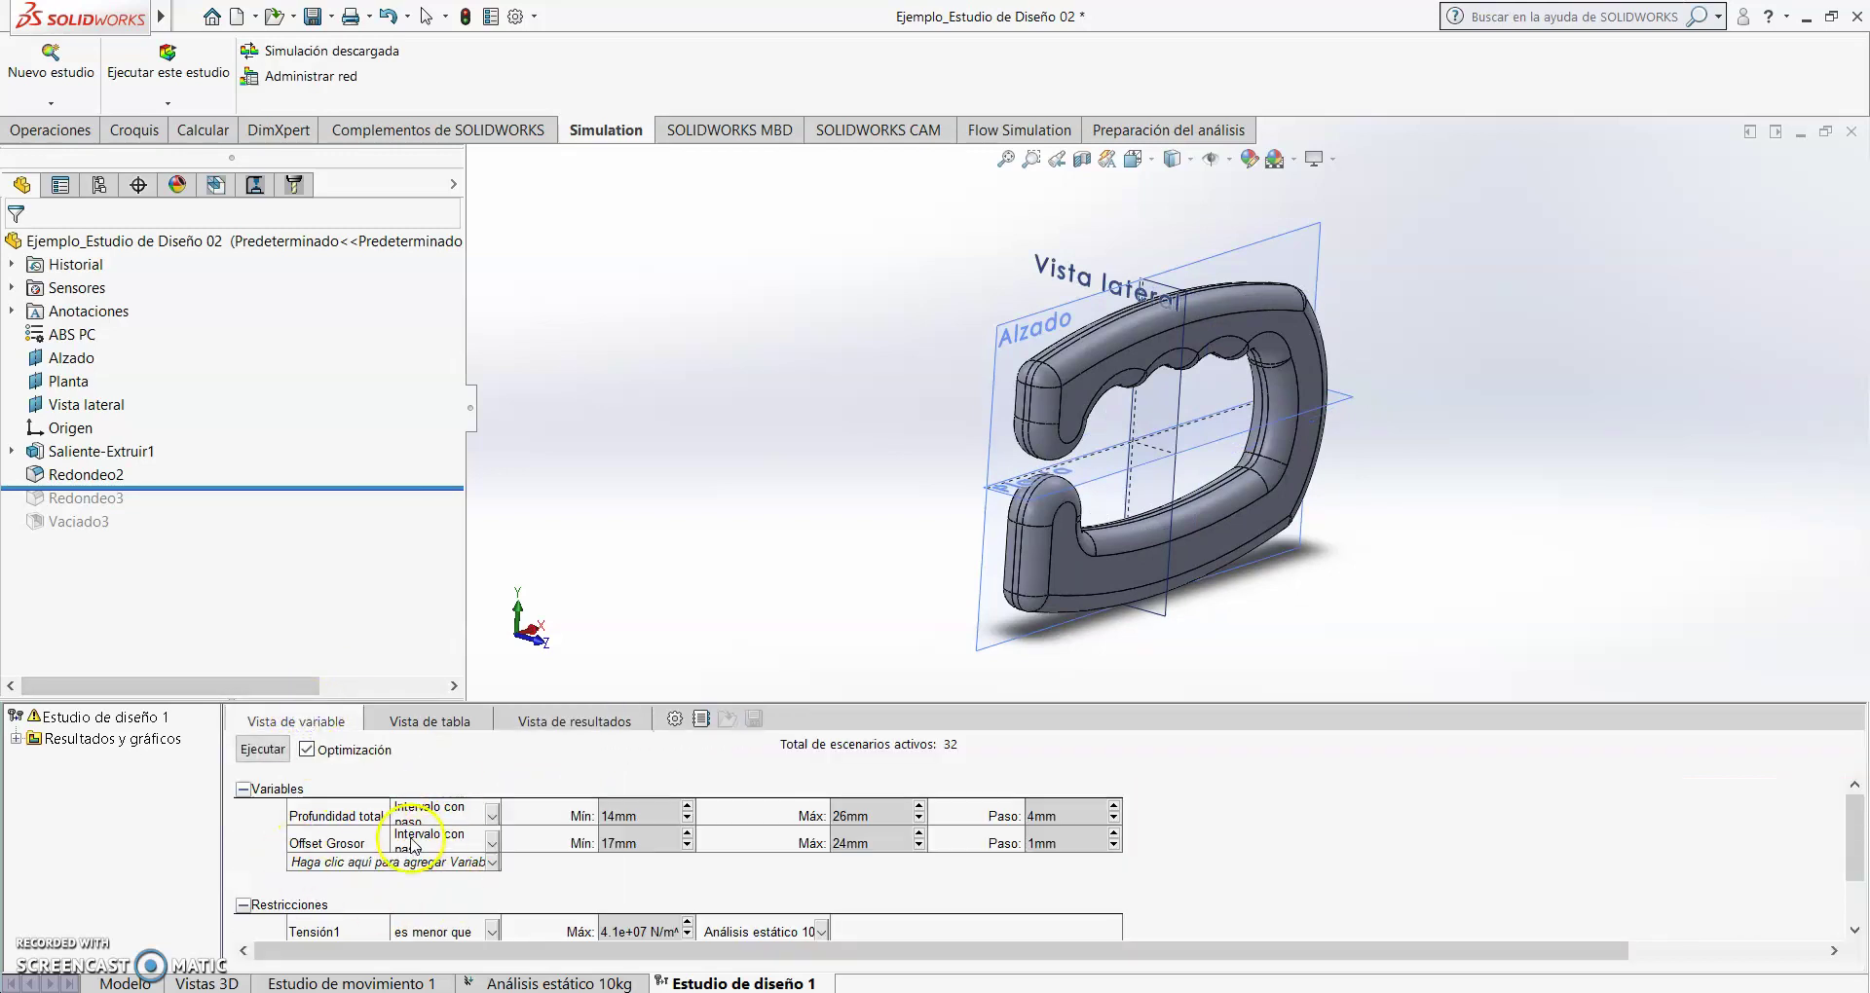
scroll(316, 896, down, 1)
scroll(299, 881, down, 1)
scroll(417, 877, up, 2)
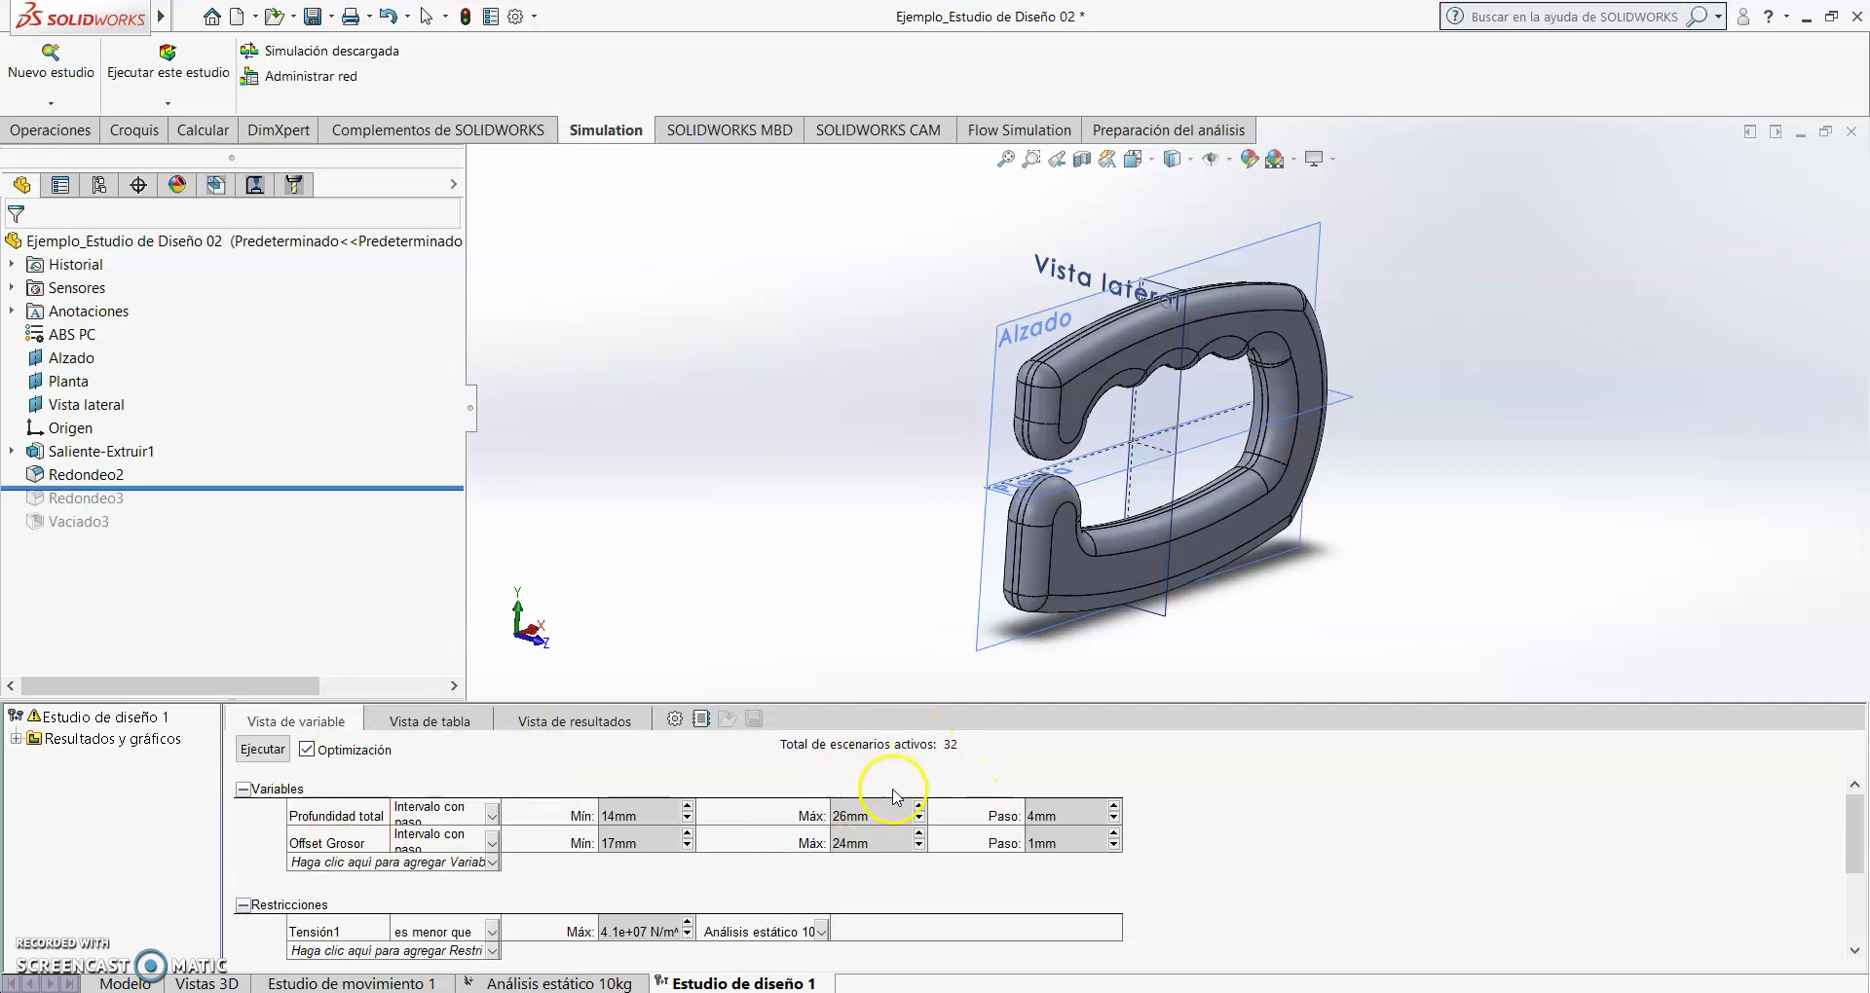
- Publish the design study report in letter paper size, showing it on publishing
click(701, 720)
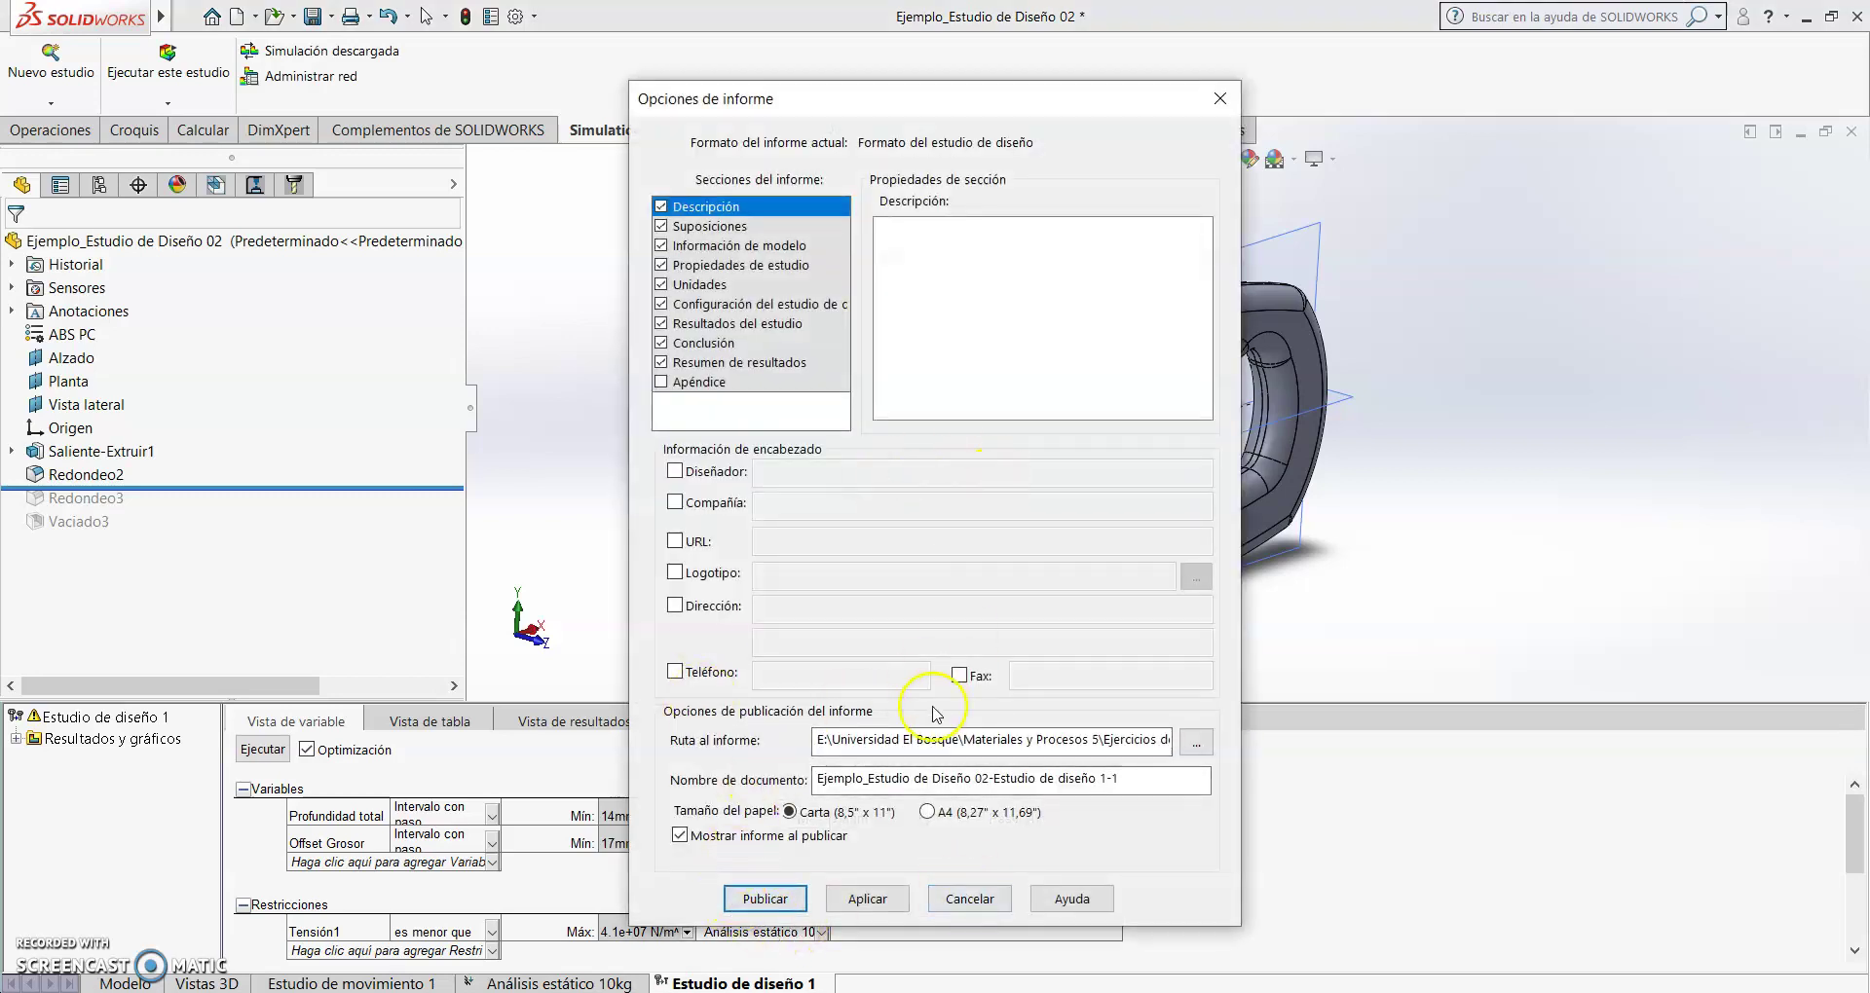
click(764, 898)
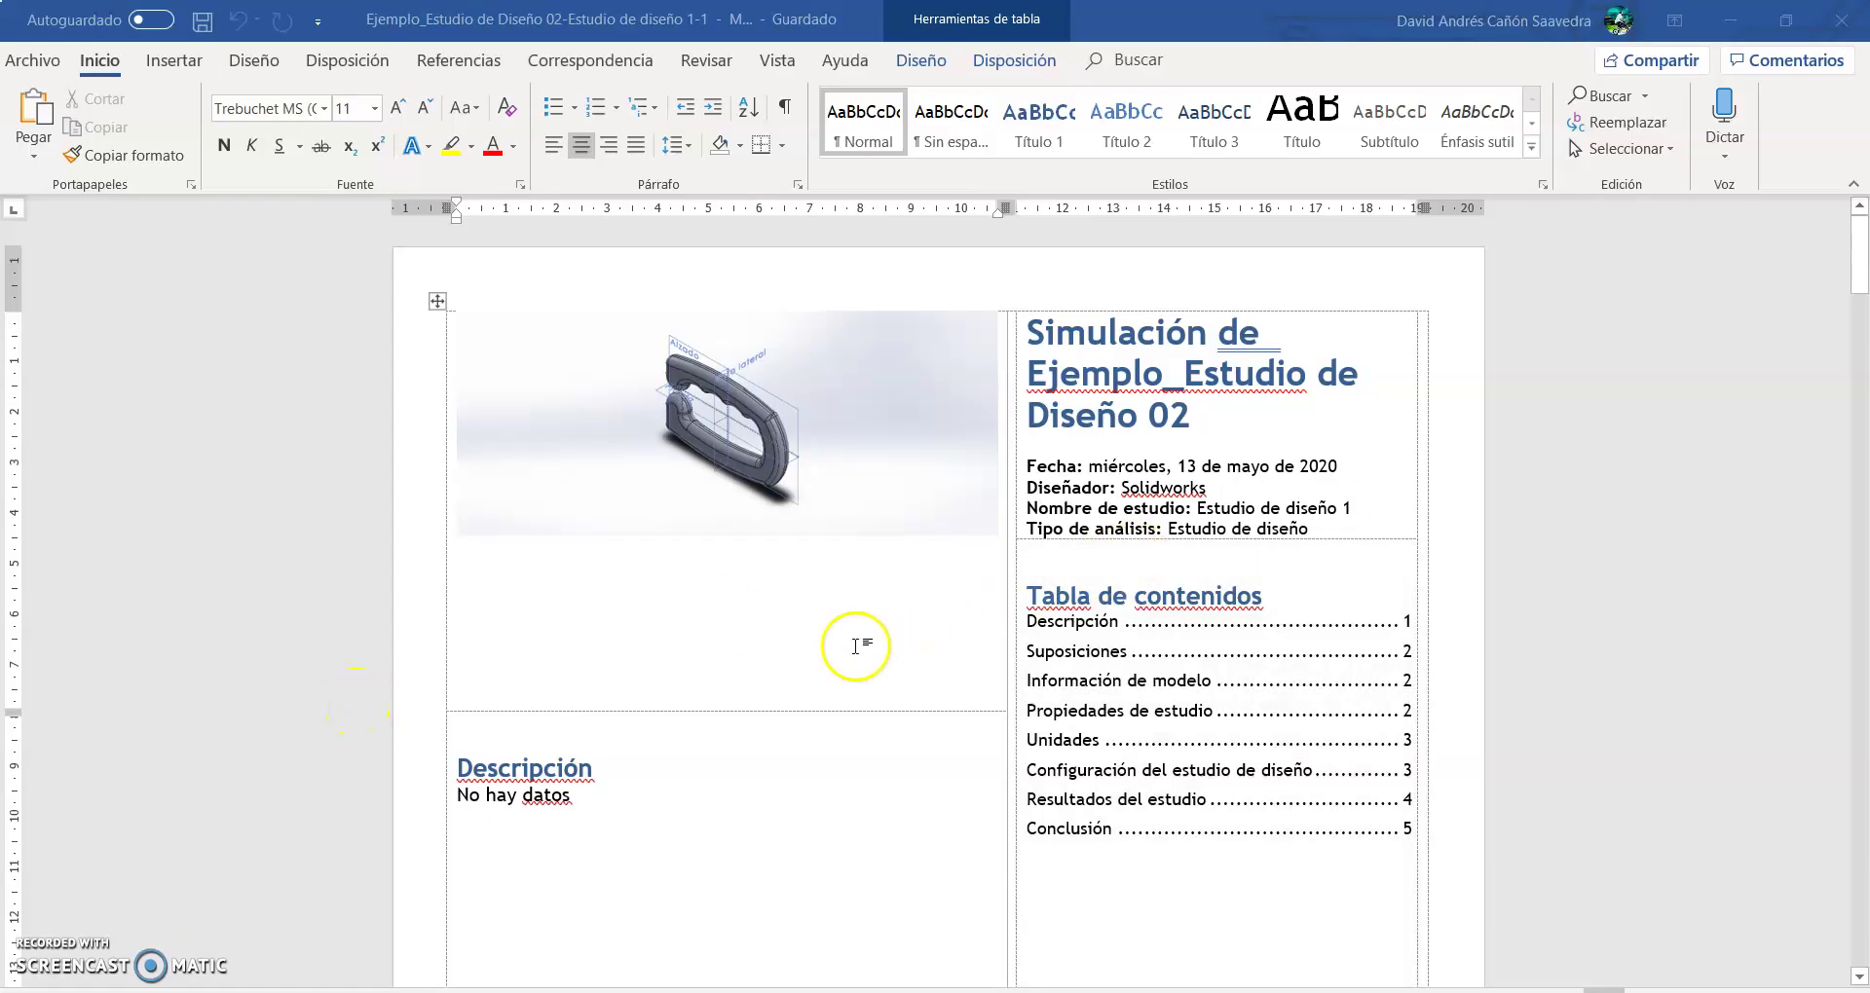
- Read the published Word report's model information, study configuration and scenario results, and switch back to SOLIDWORKS
scroll(714, 634, down, 12)
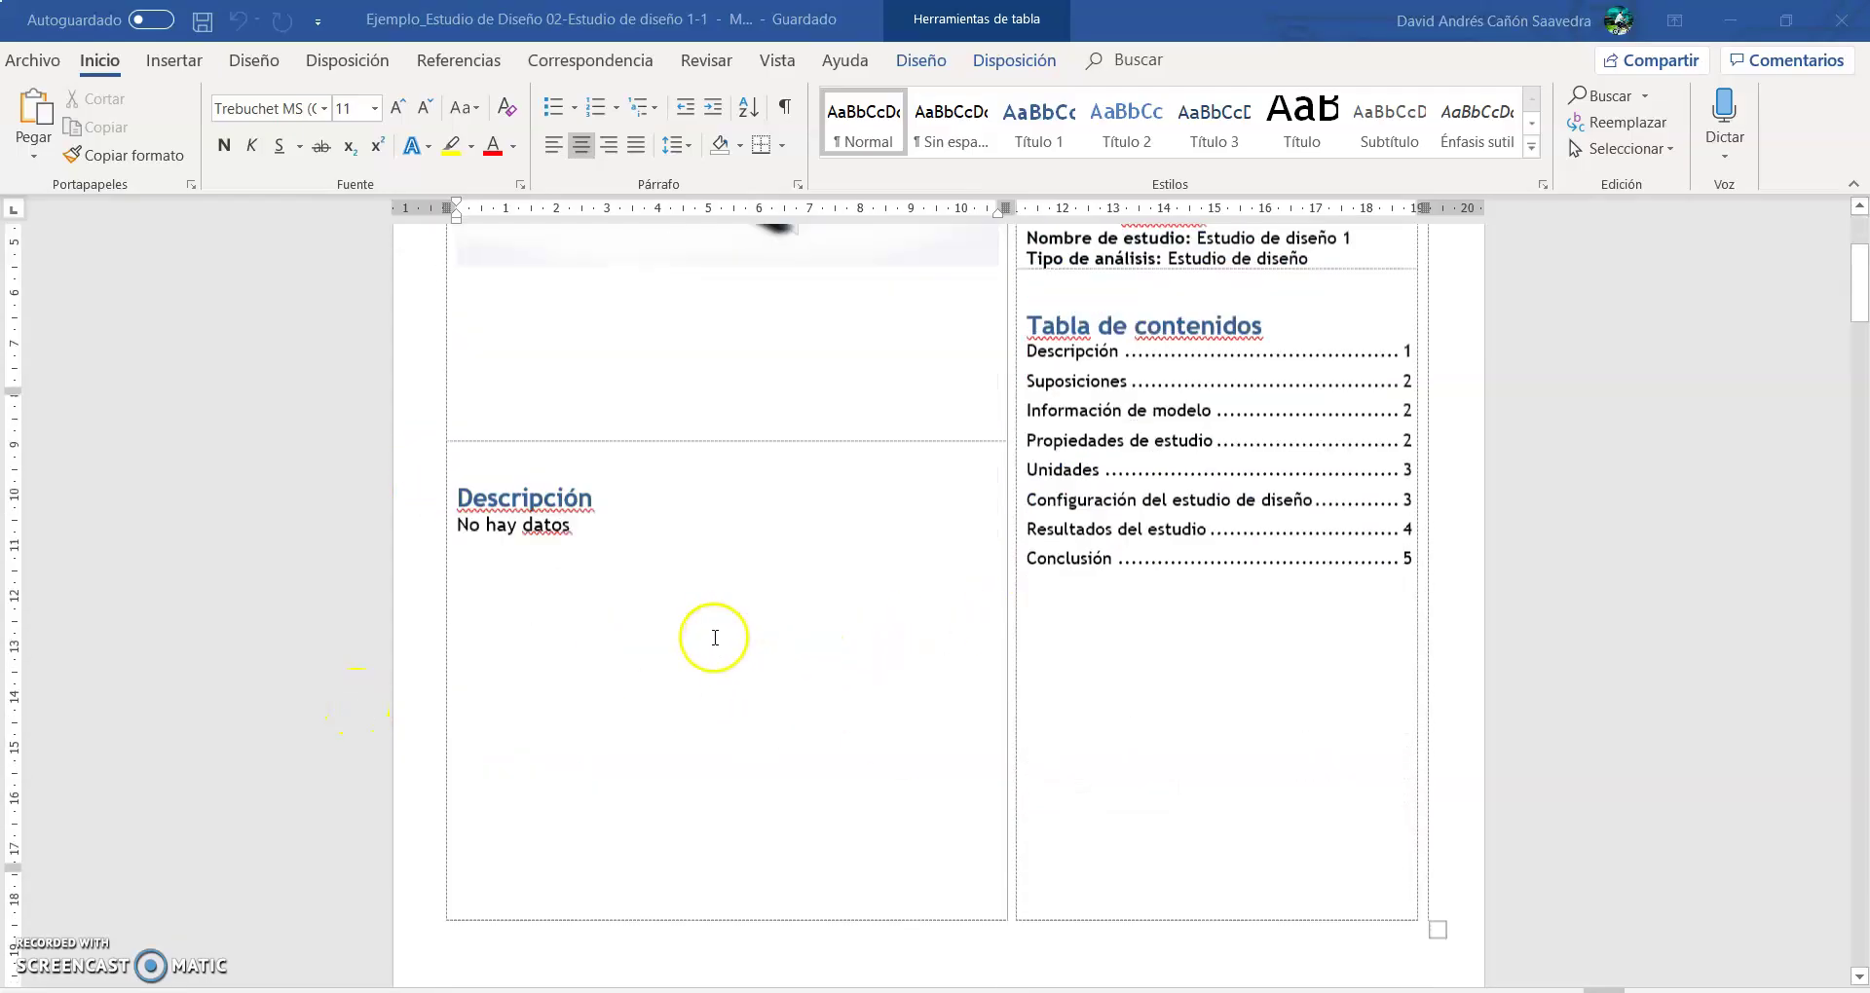
scroll(871, 572, down, 6)
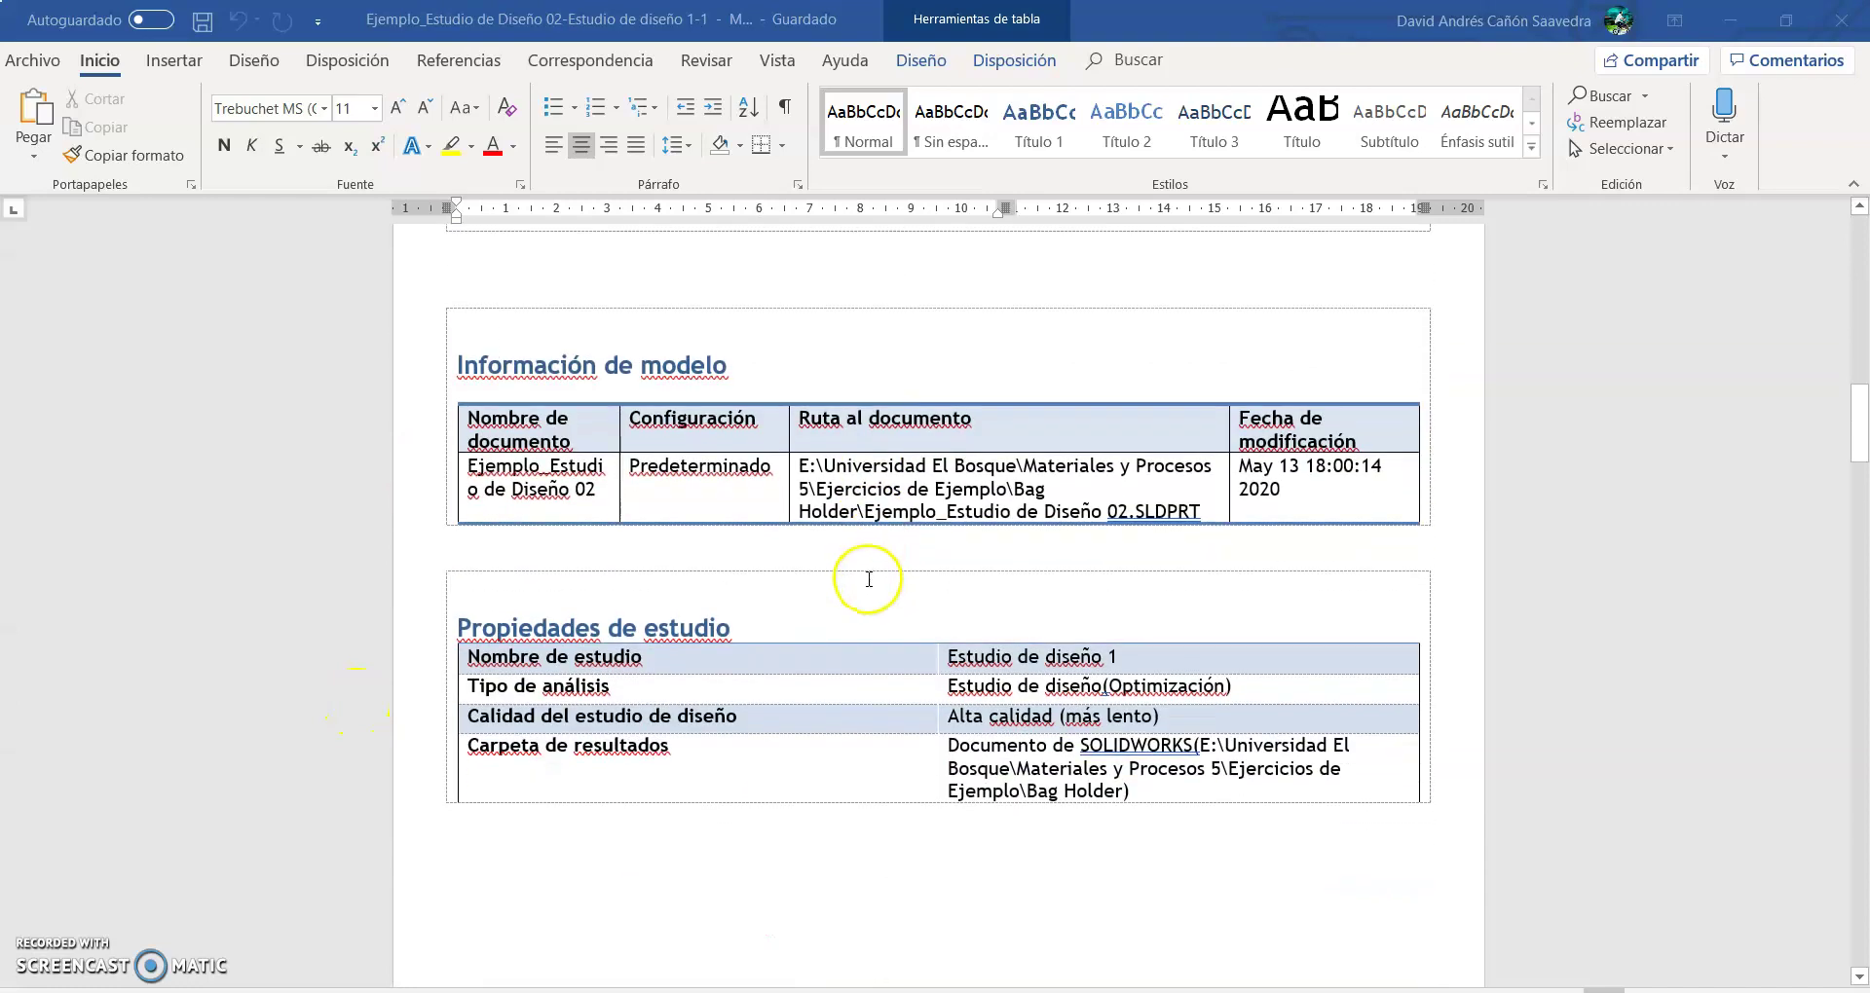
scroll(861, 582, down, 4)
scroll(885, 518, down, 4)
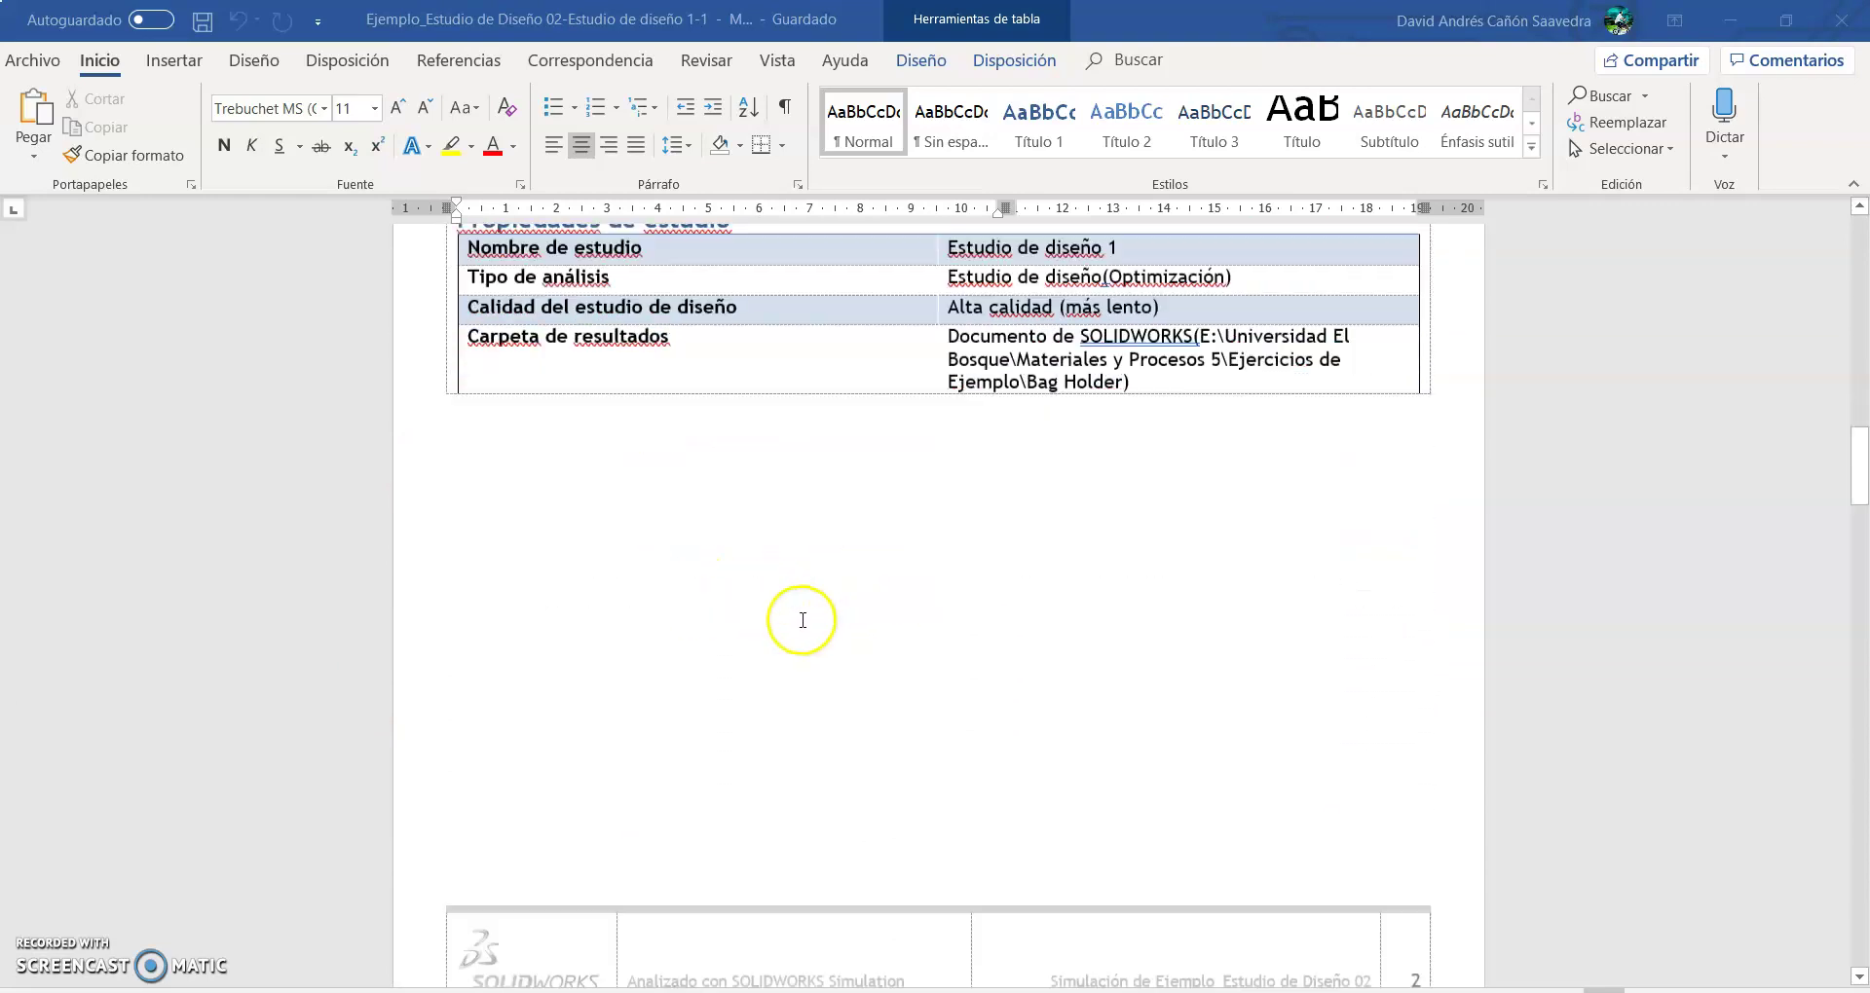
scroll(798, 613, down, 8)
scroll(851, 605, down, 3)
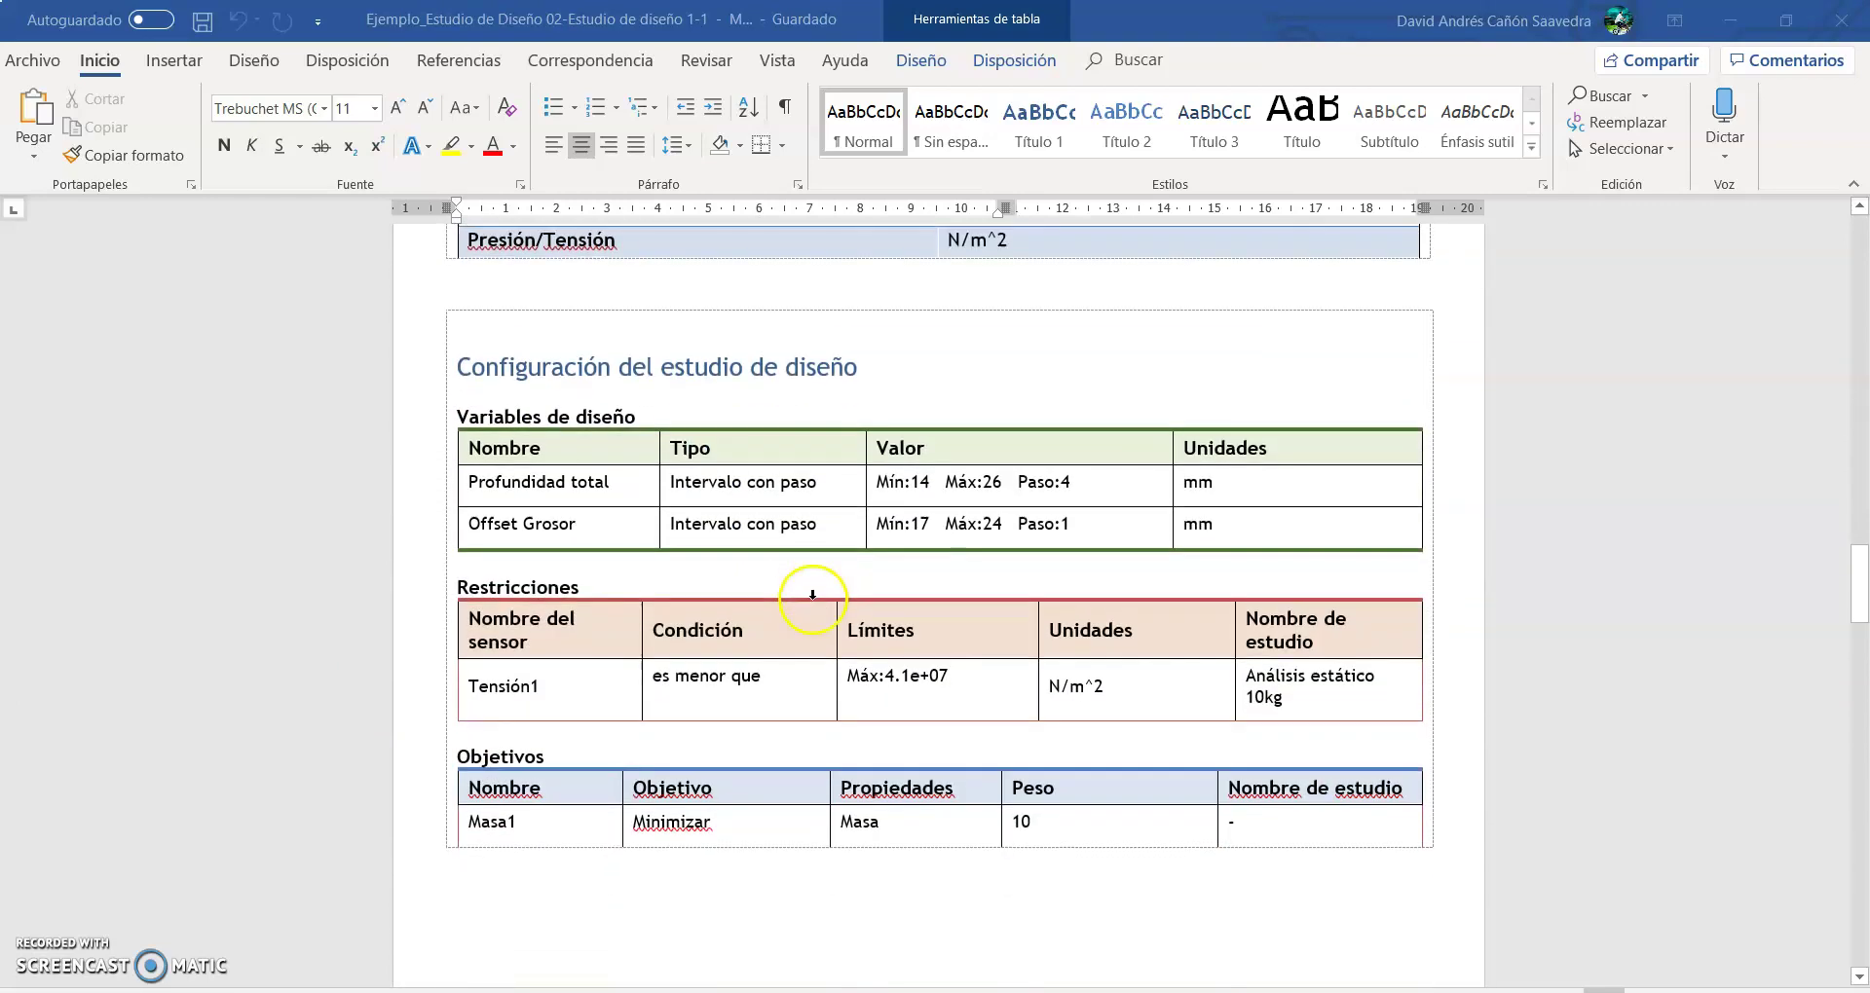
scroll(546, 389, down, 1)
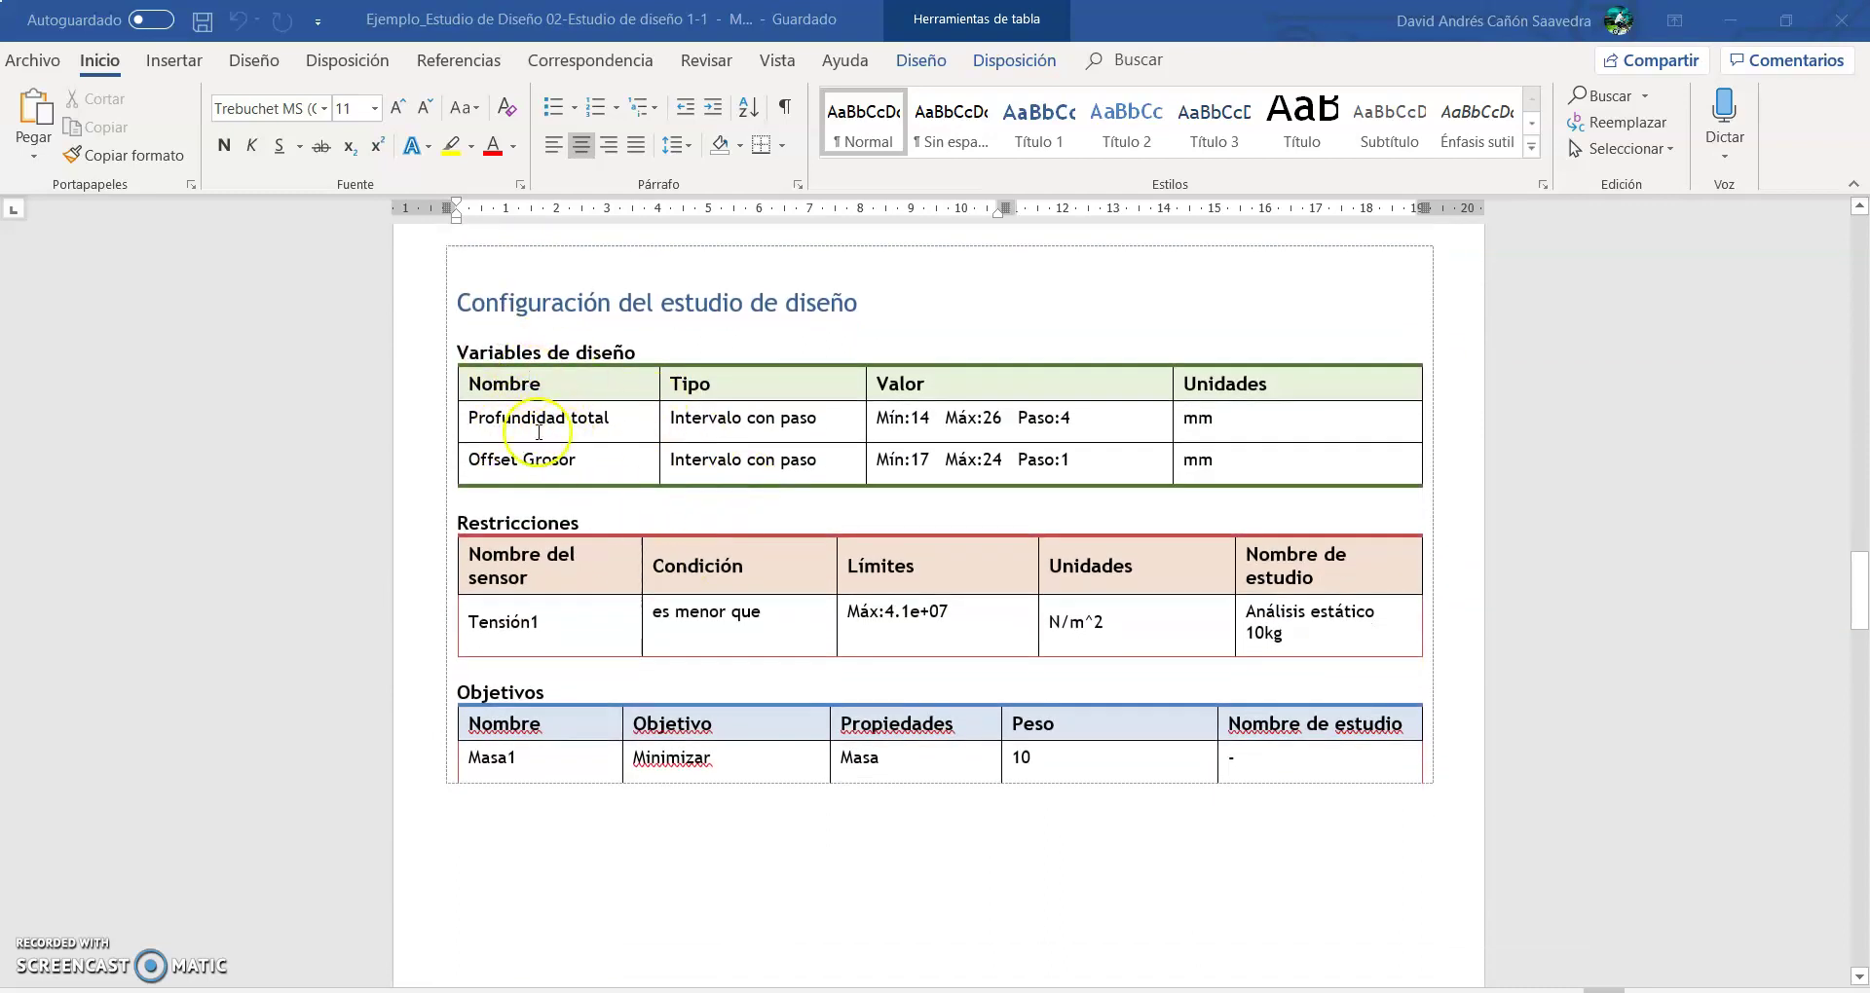
scroll(587, 685, down, 15)
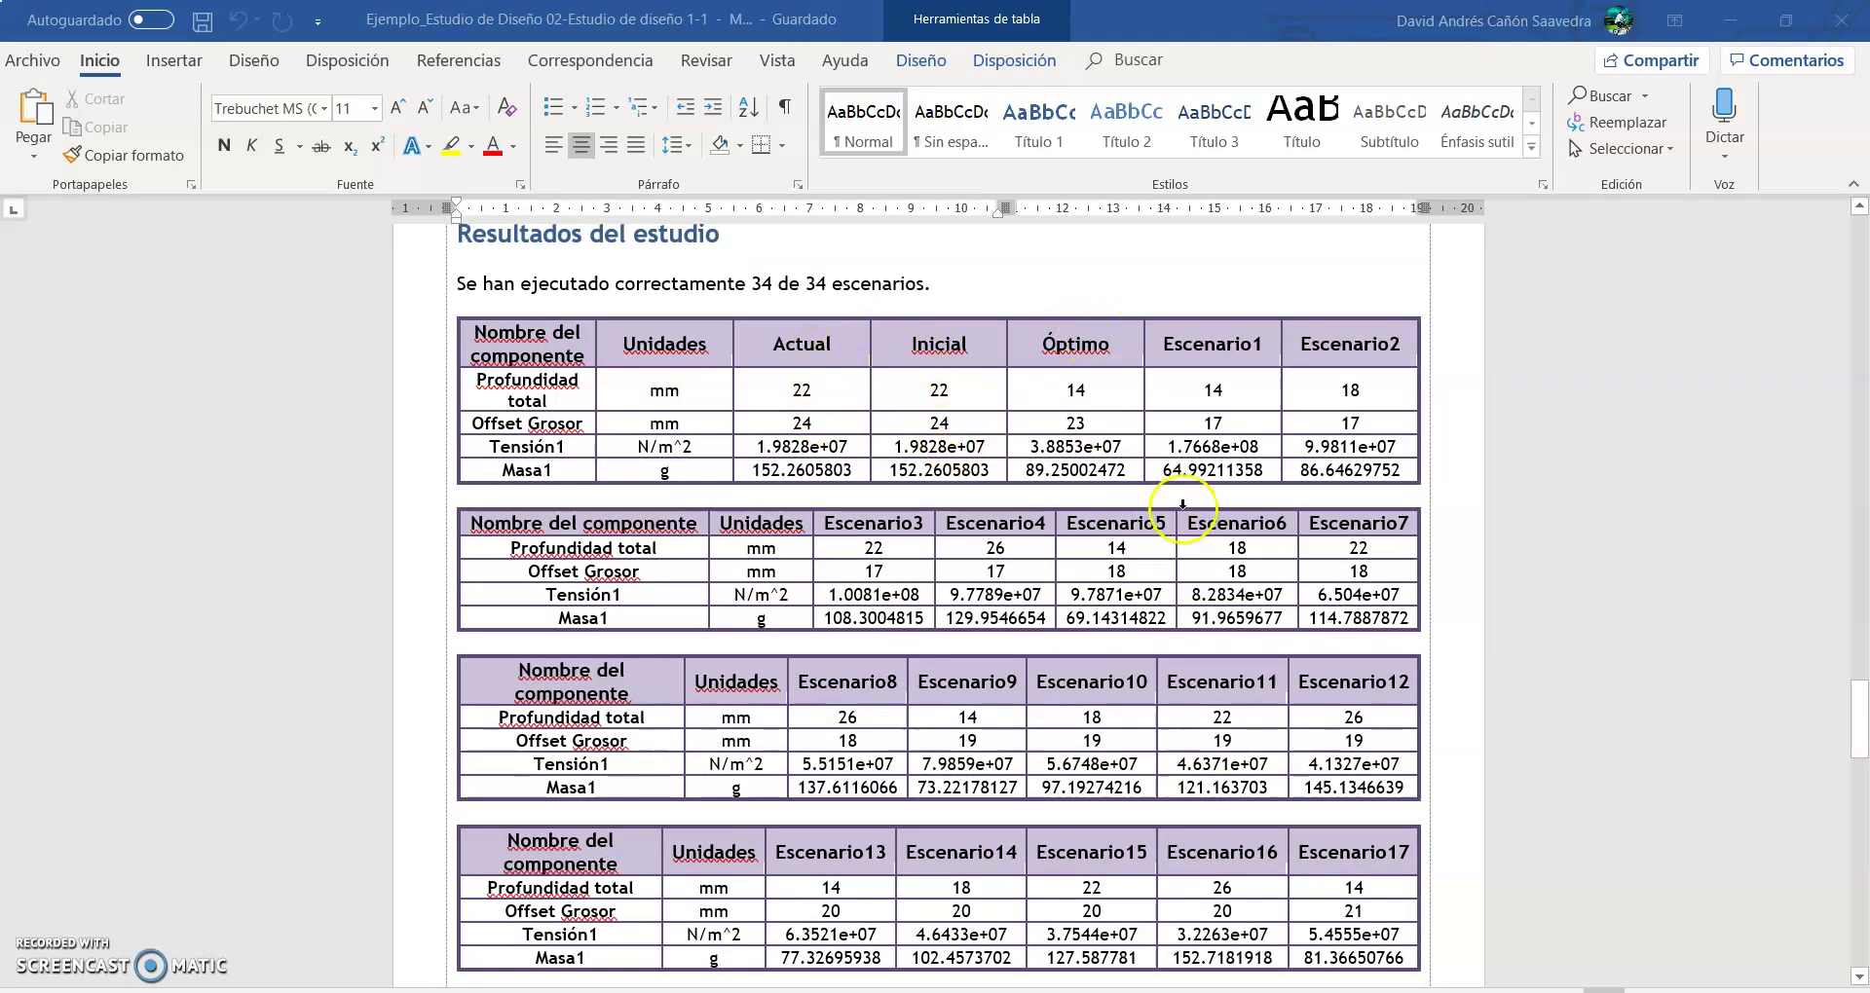
scroll(1109, 704, down, 5)
scroll(1109, 703, down, 10)
scroll(974, 656, up, 1)
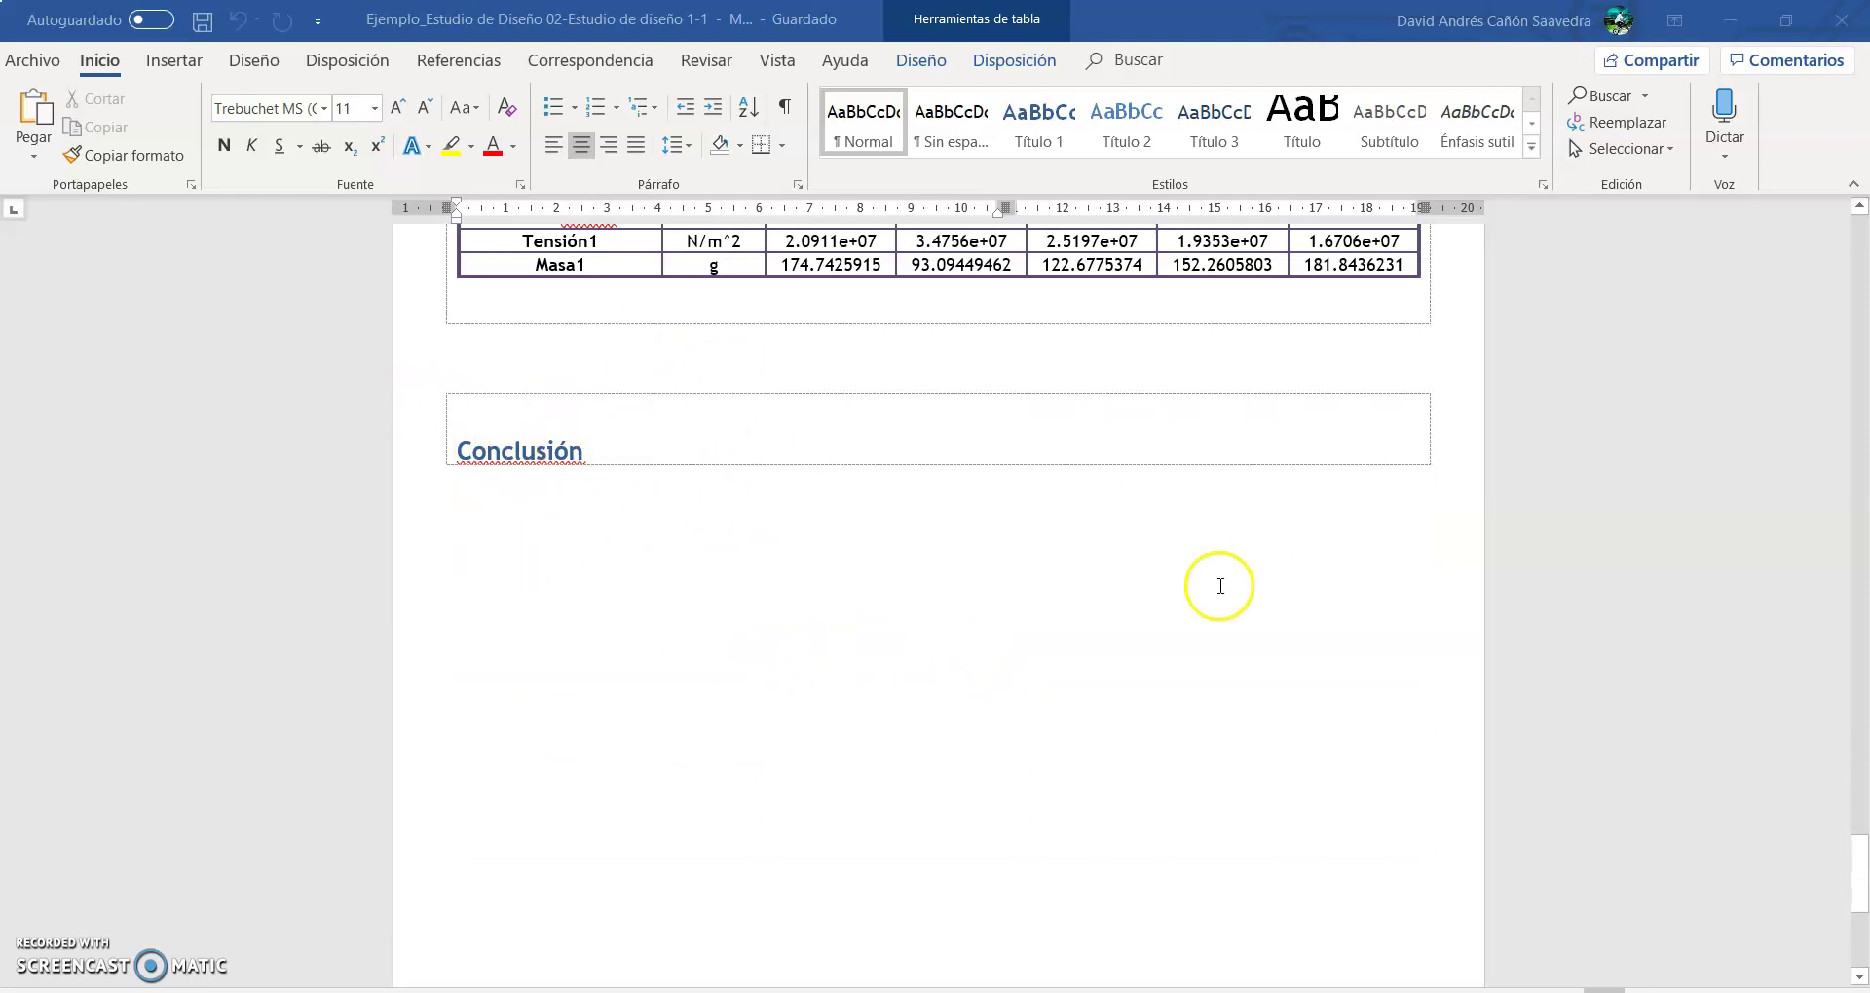
scroll(628, 677, up, 13)
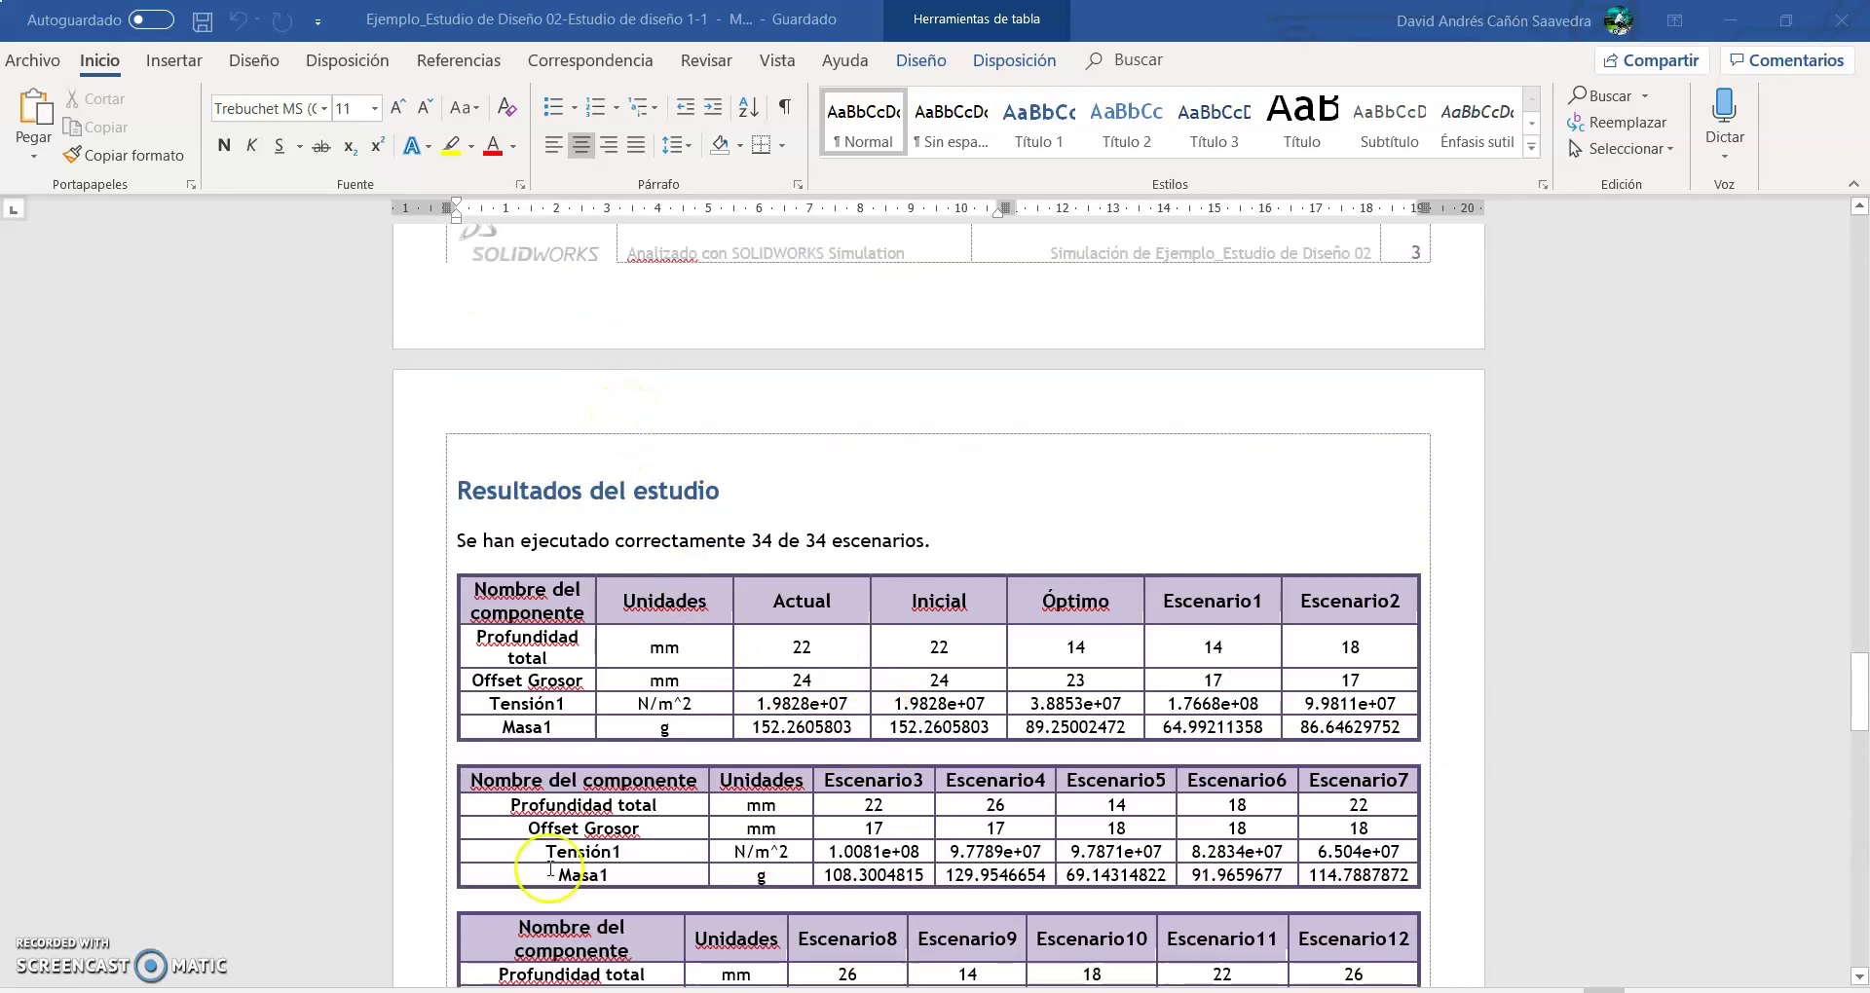
click(521, 916)
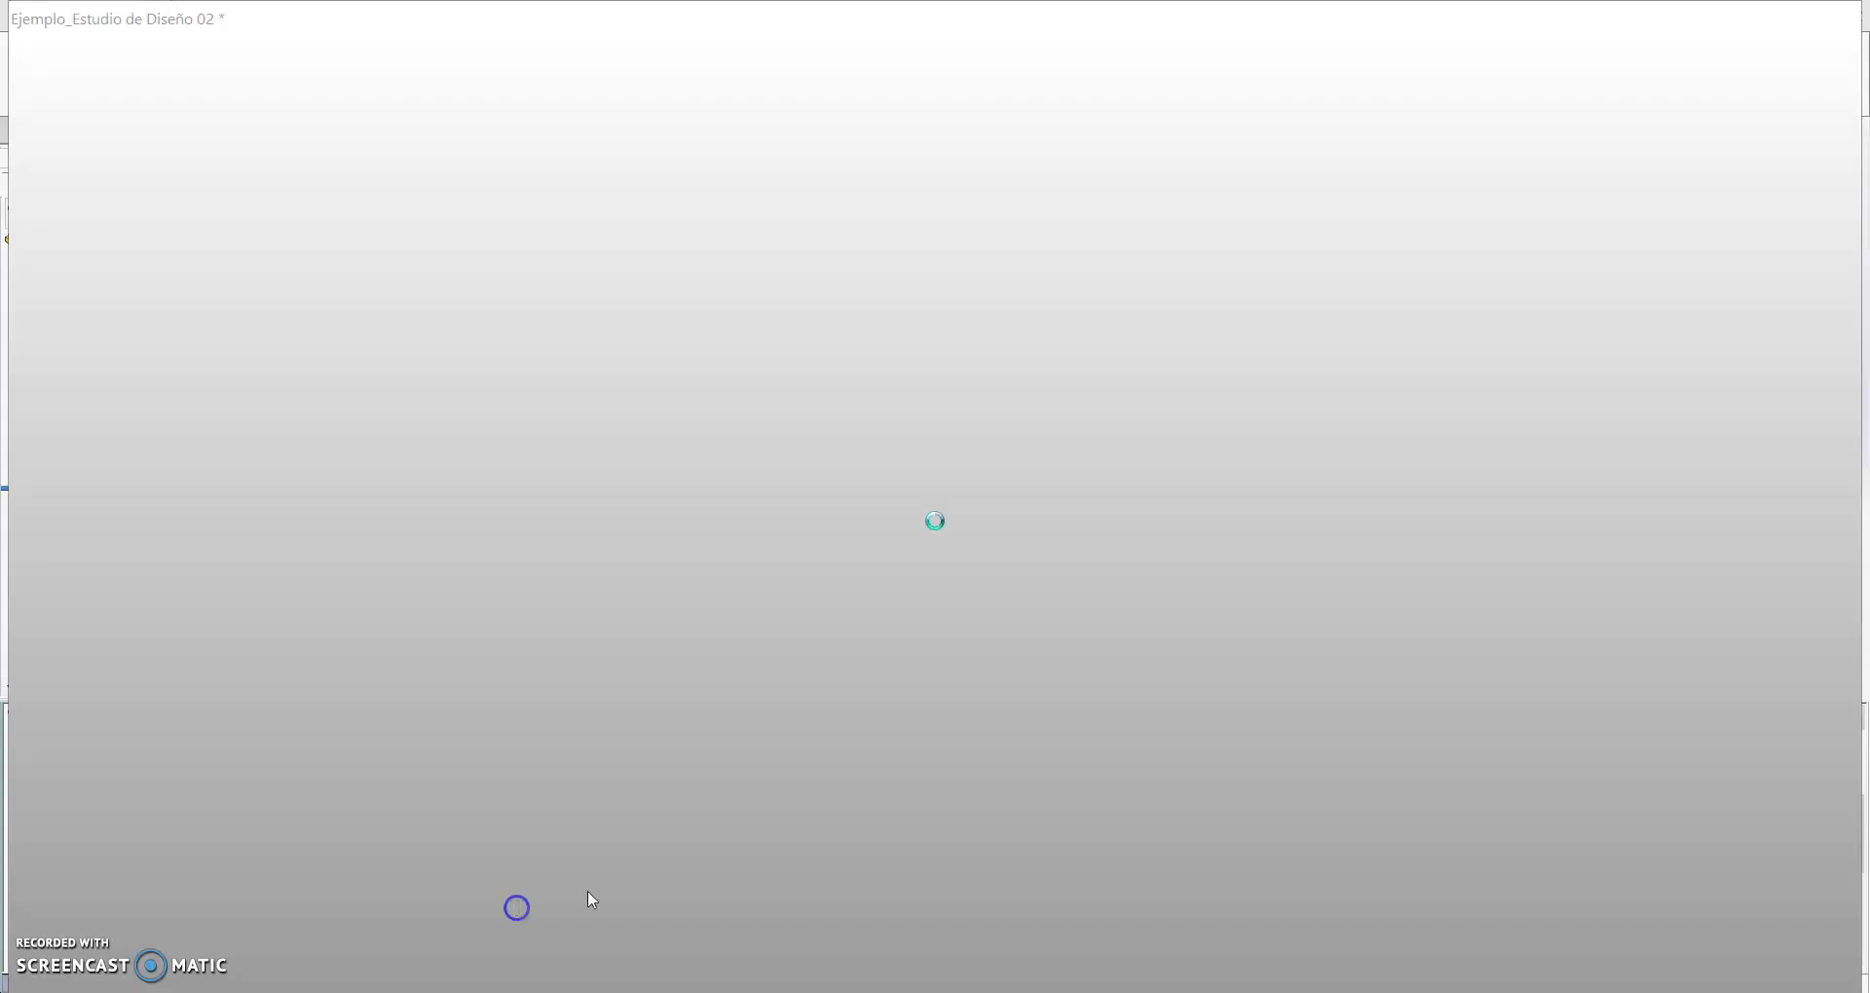